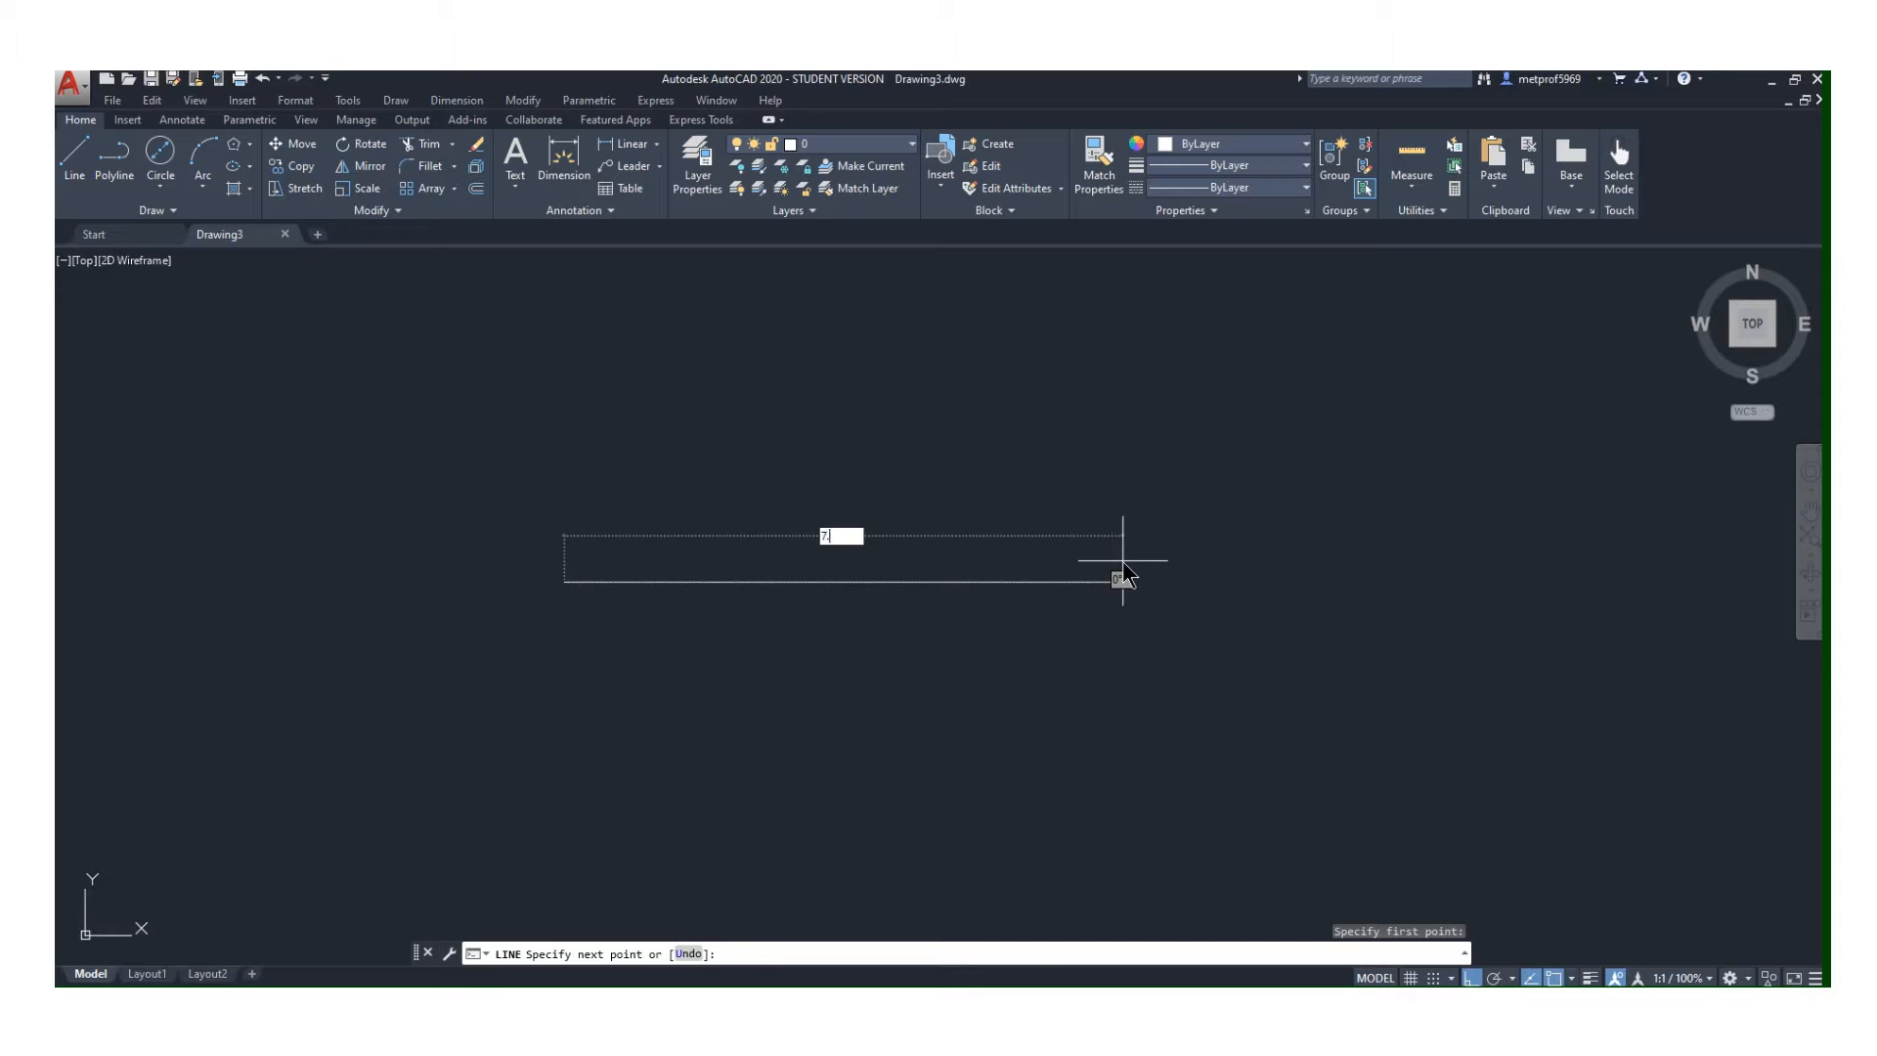
# - Draw a horizontal line 7.5 units long
pyautogui.press('Return')
pyautogui.press('Return')
pyautogui.scroll(6, 745, 499)
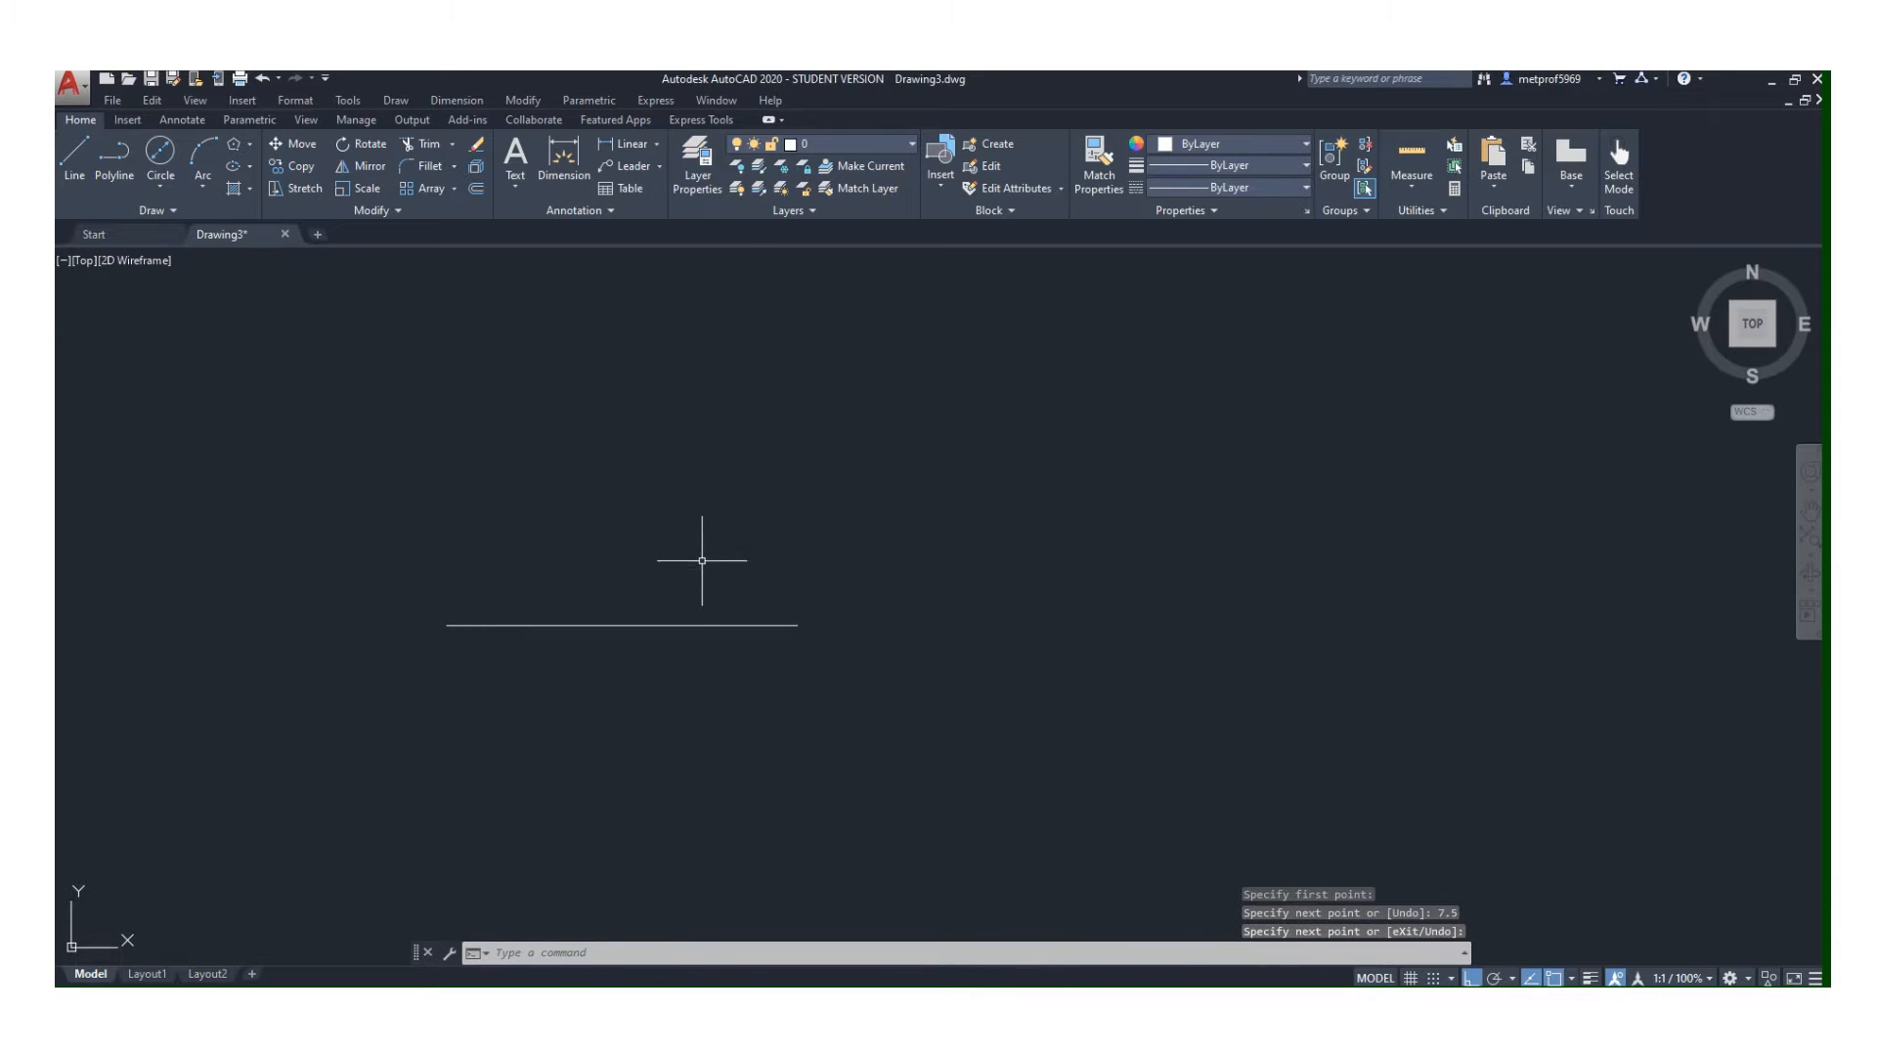
pyautogui.moveTo(579, 619); pyautogui.dragTo(805, 629, button='middle')
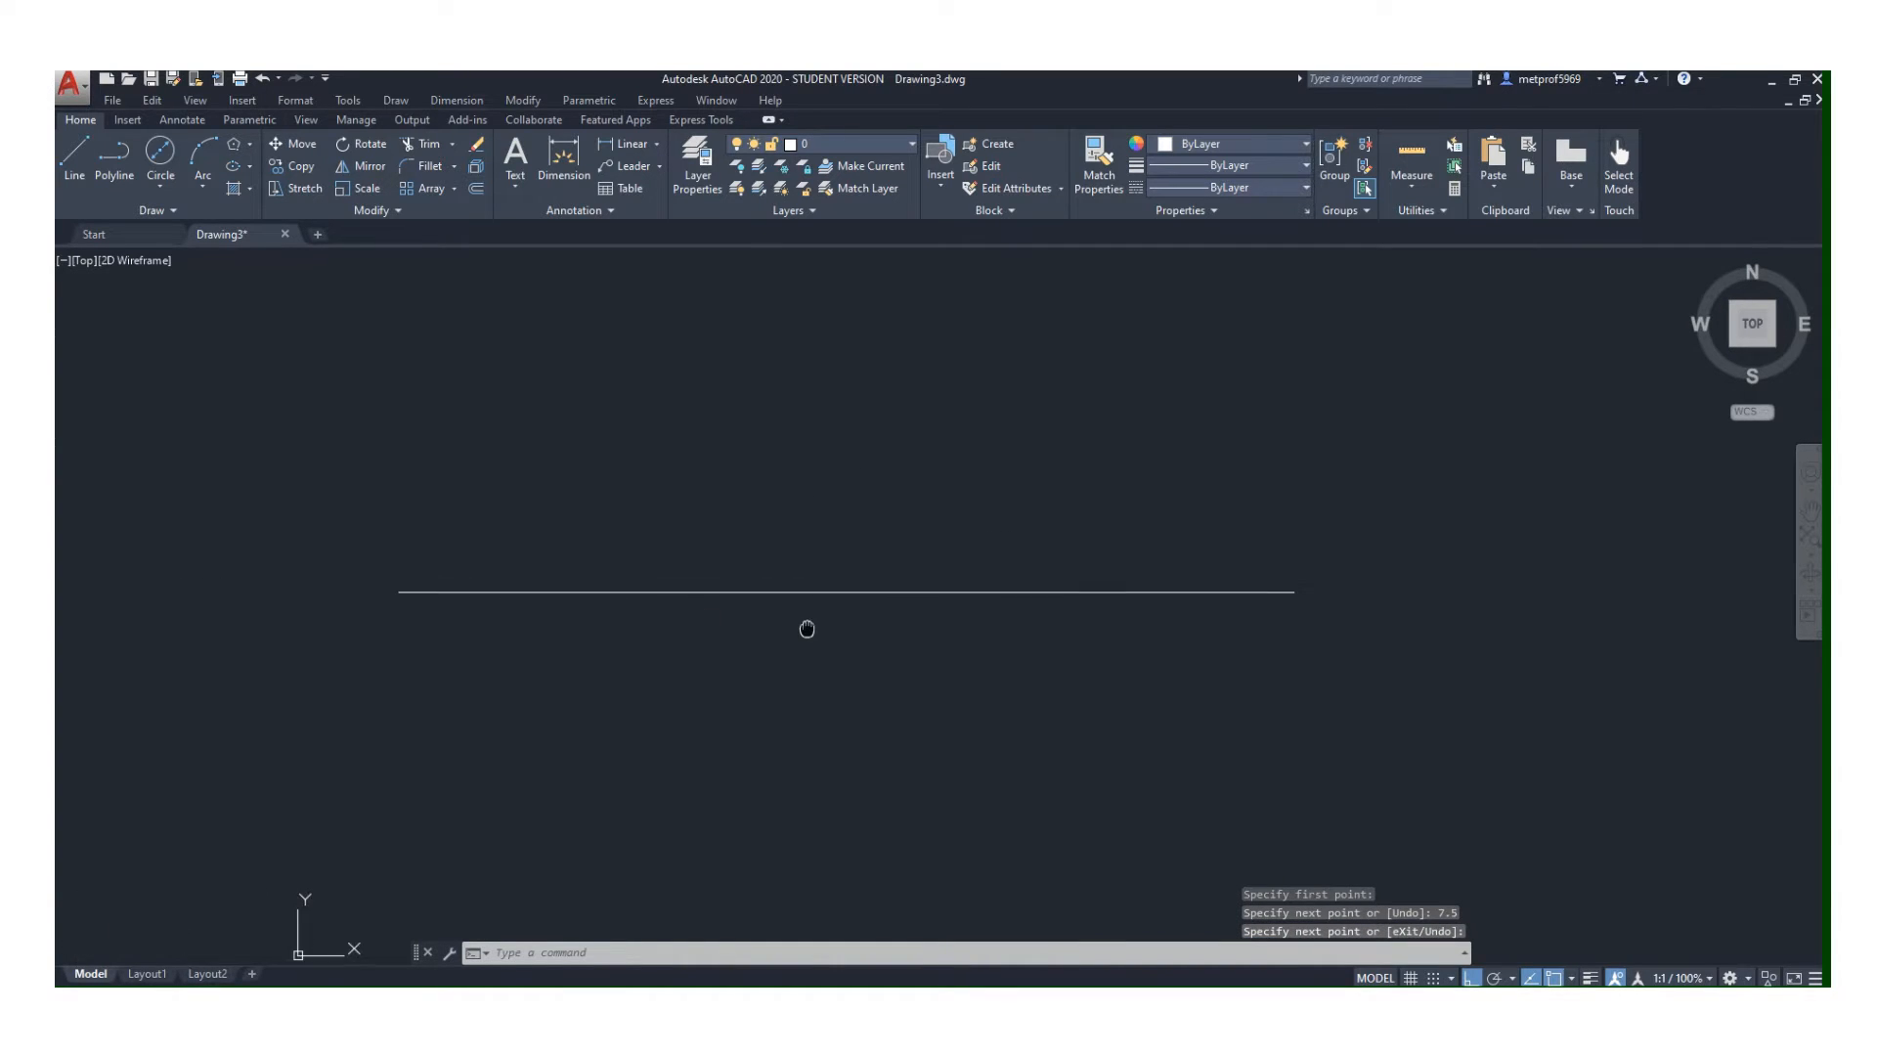
# - Draw a vertical line through the midpoint of the horizontal line, starting about 2.42 units above it and extending below
pyautogui.click(91, 173)
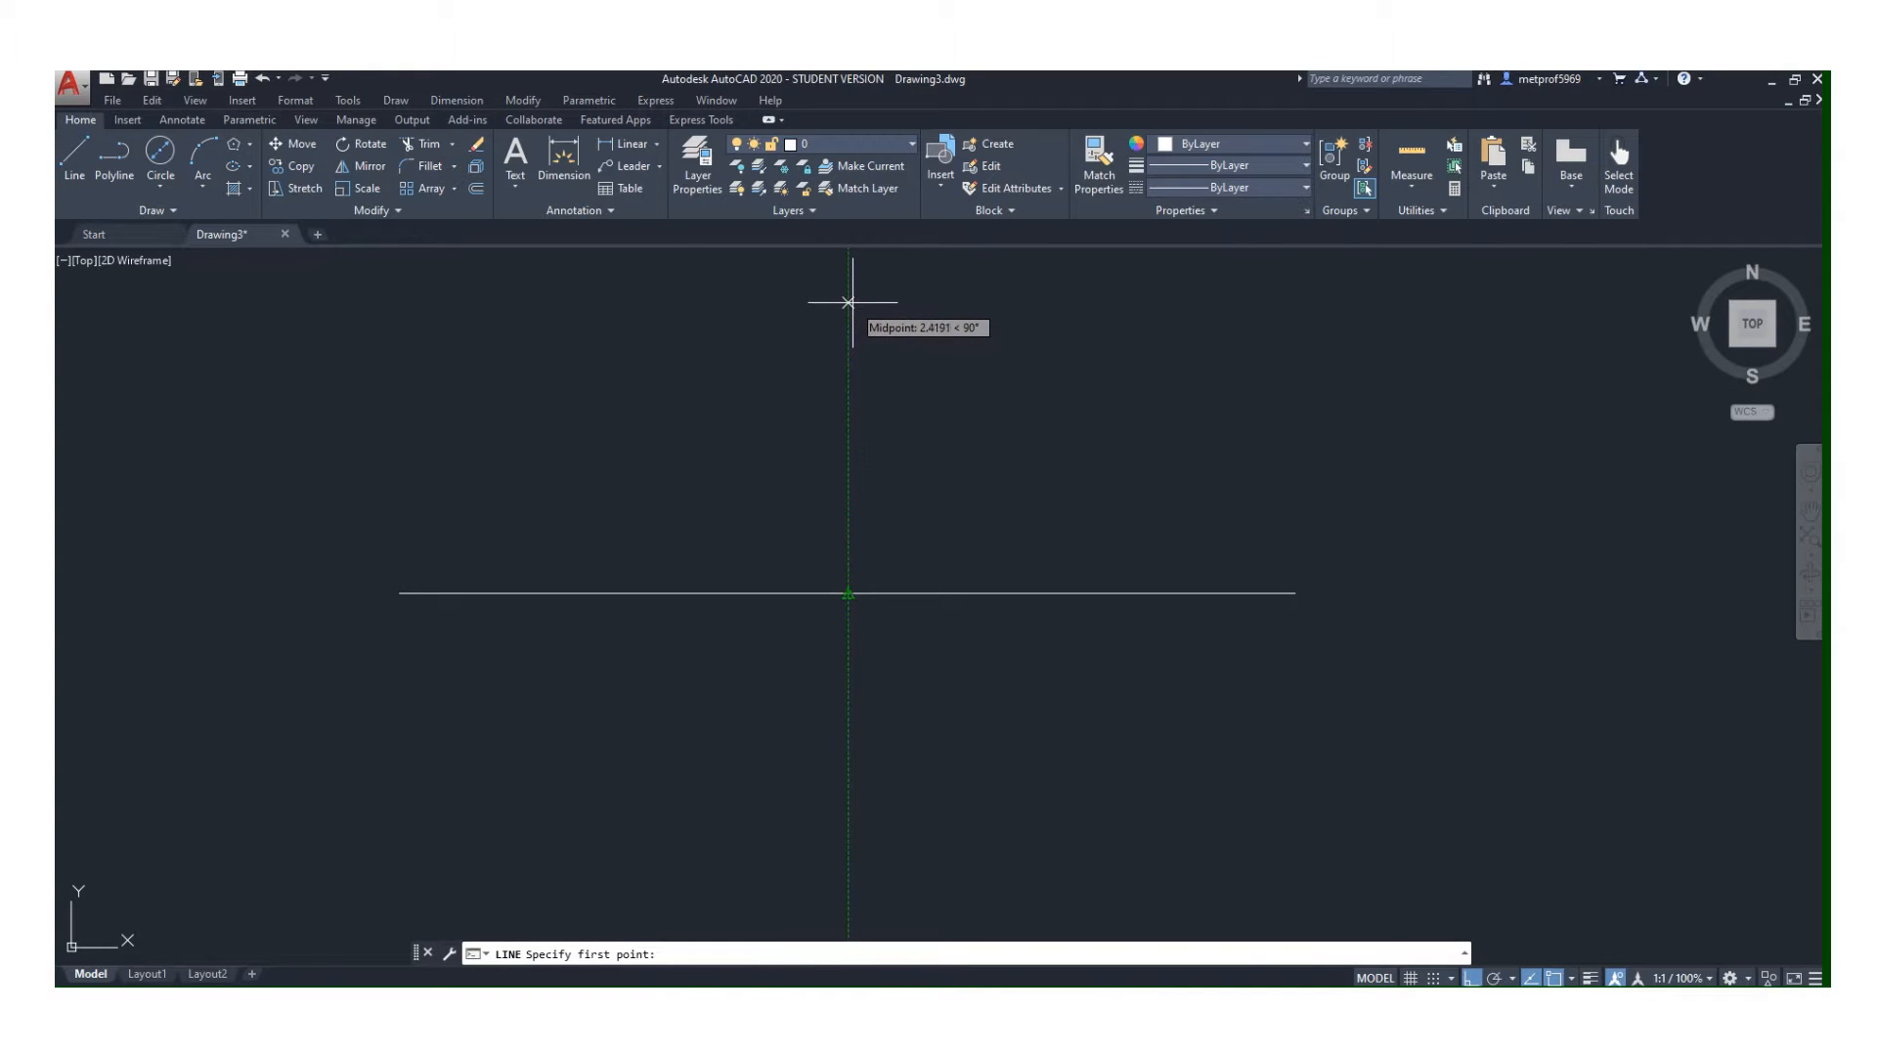
pyautogui.click(848, 298)
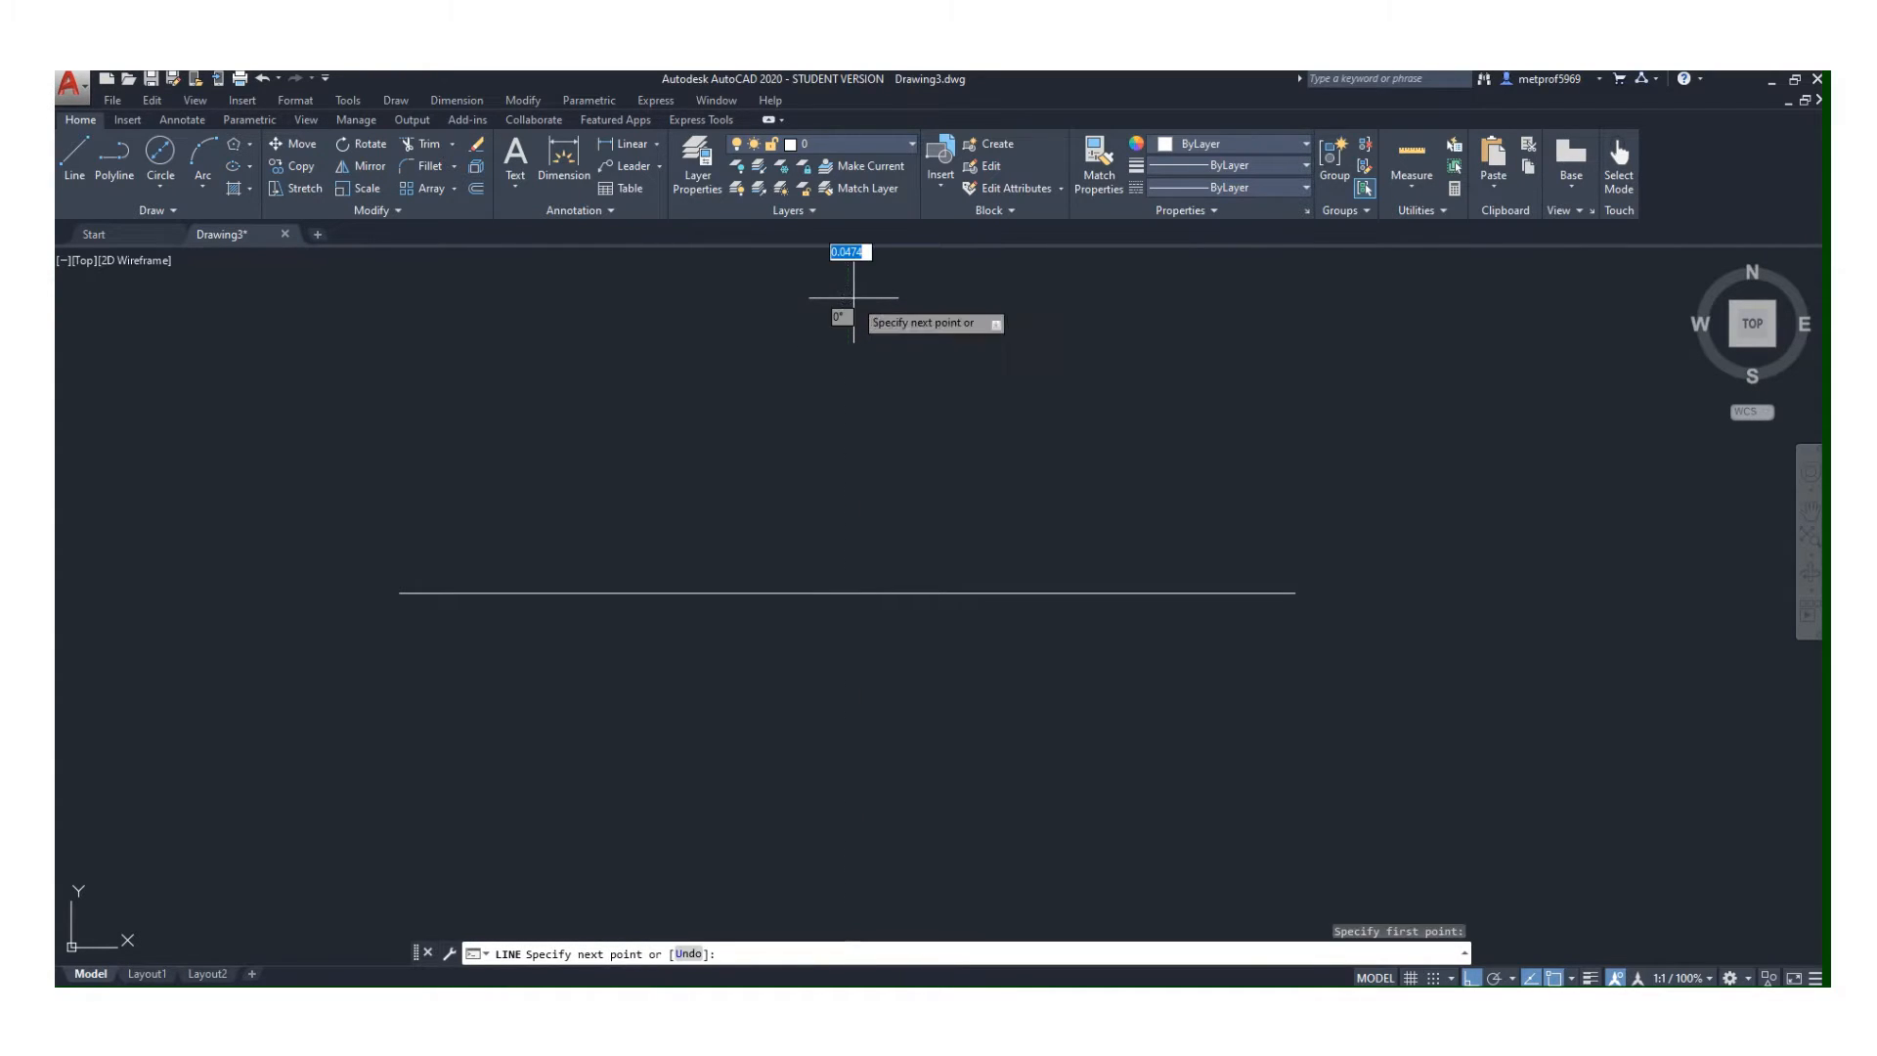
pyautogui.click(832, 899)
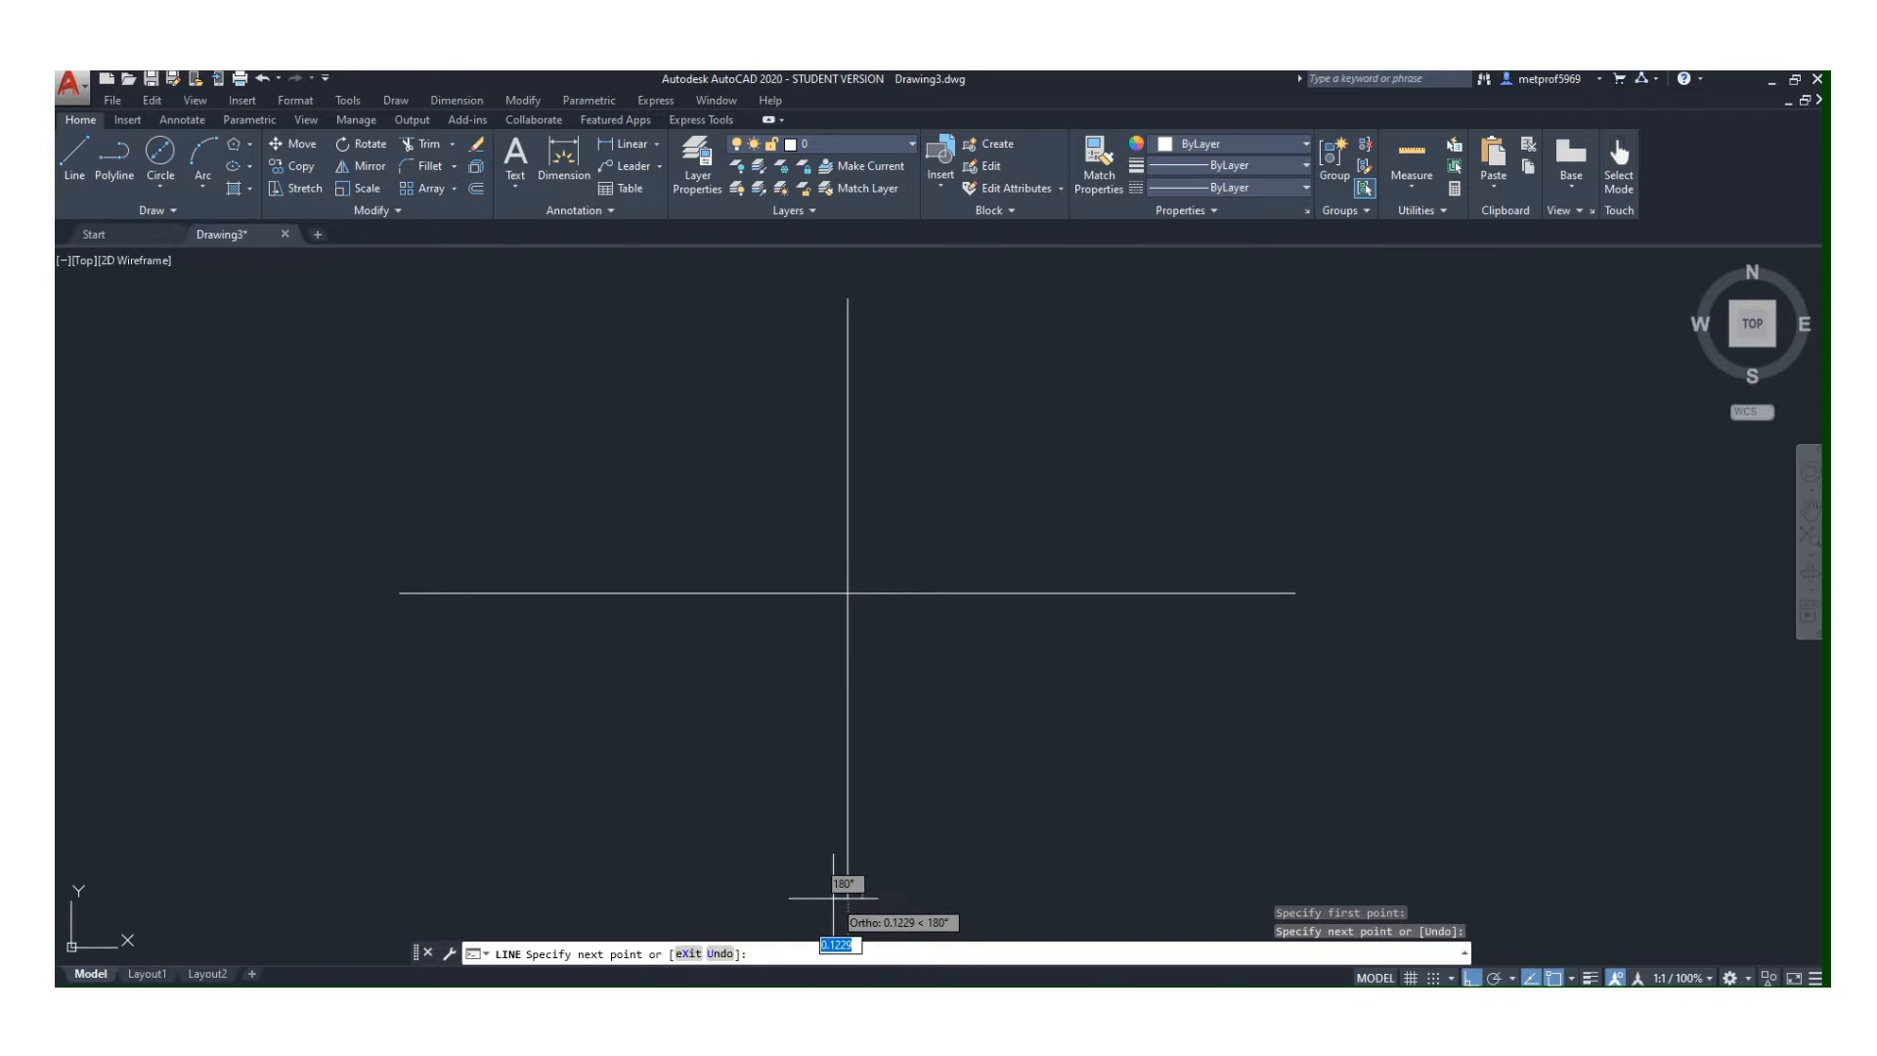
pyautogui.press('Return')
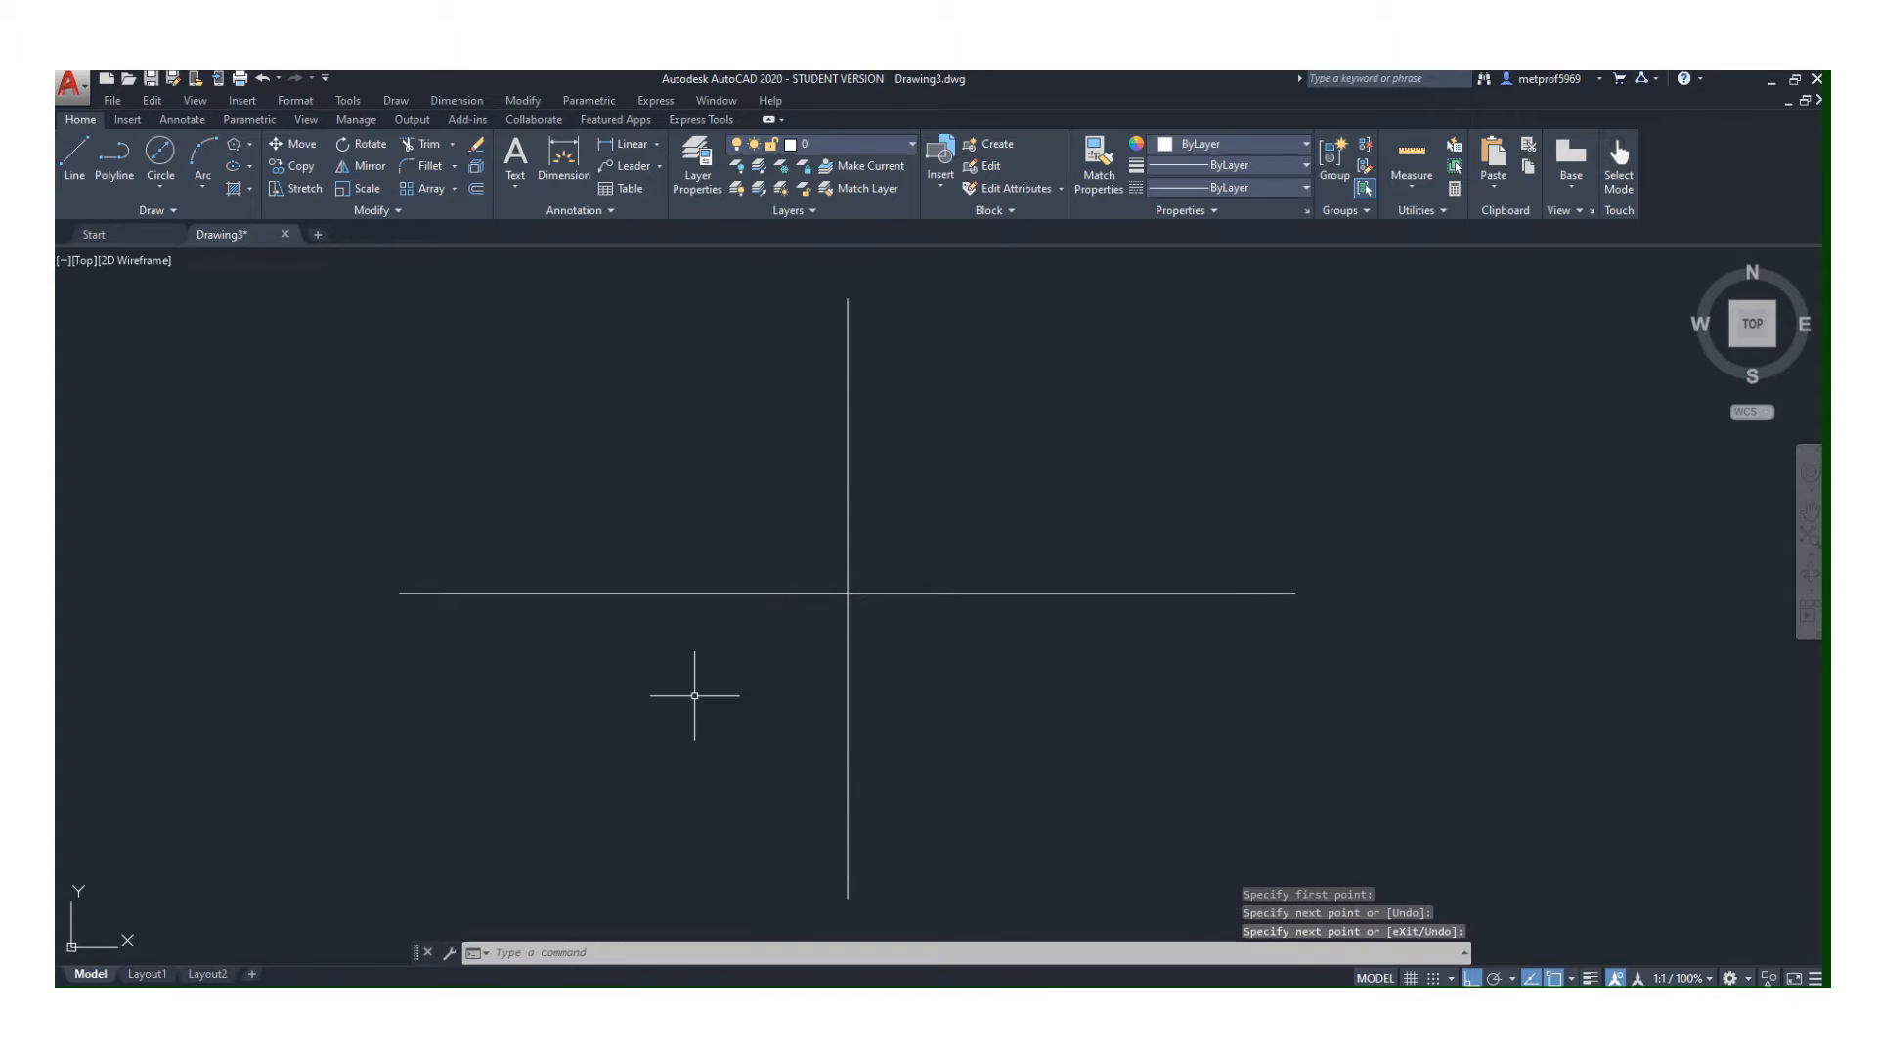
# - Offset the vertical centre line by 1.7 to both its left and right sides
pyautogui.click(477, 188)
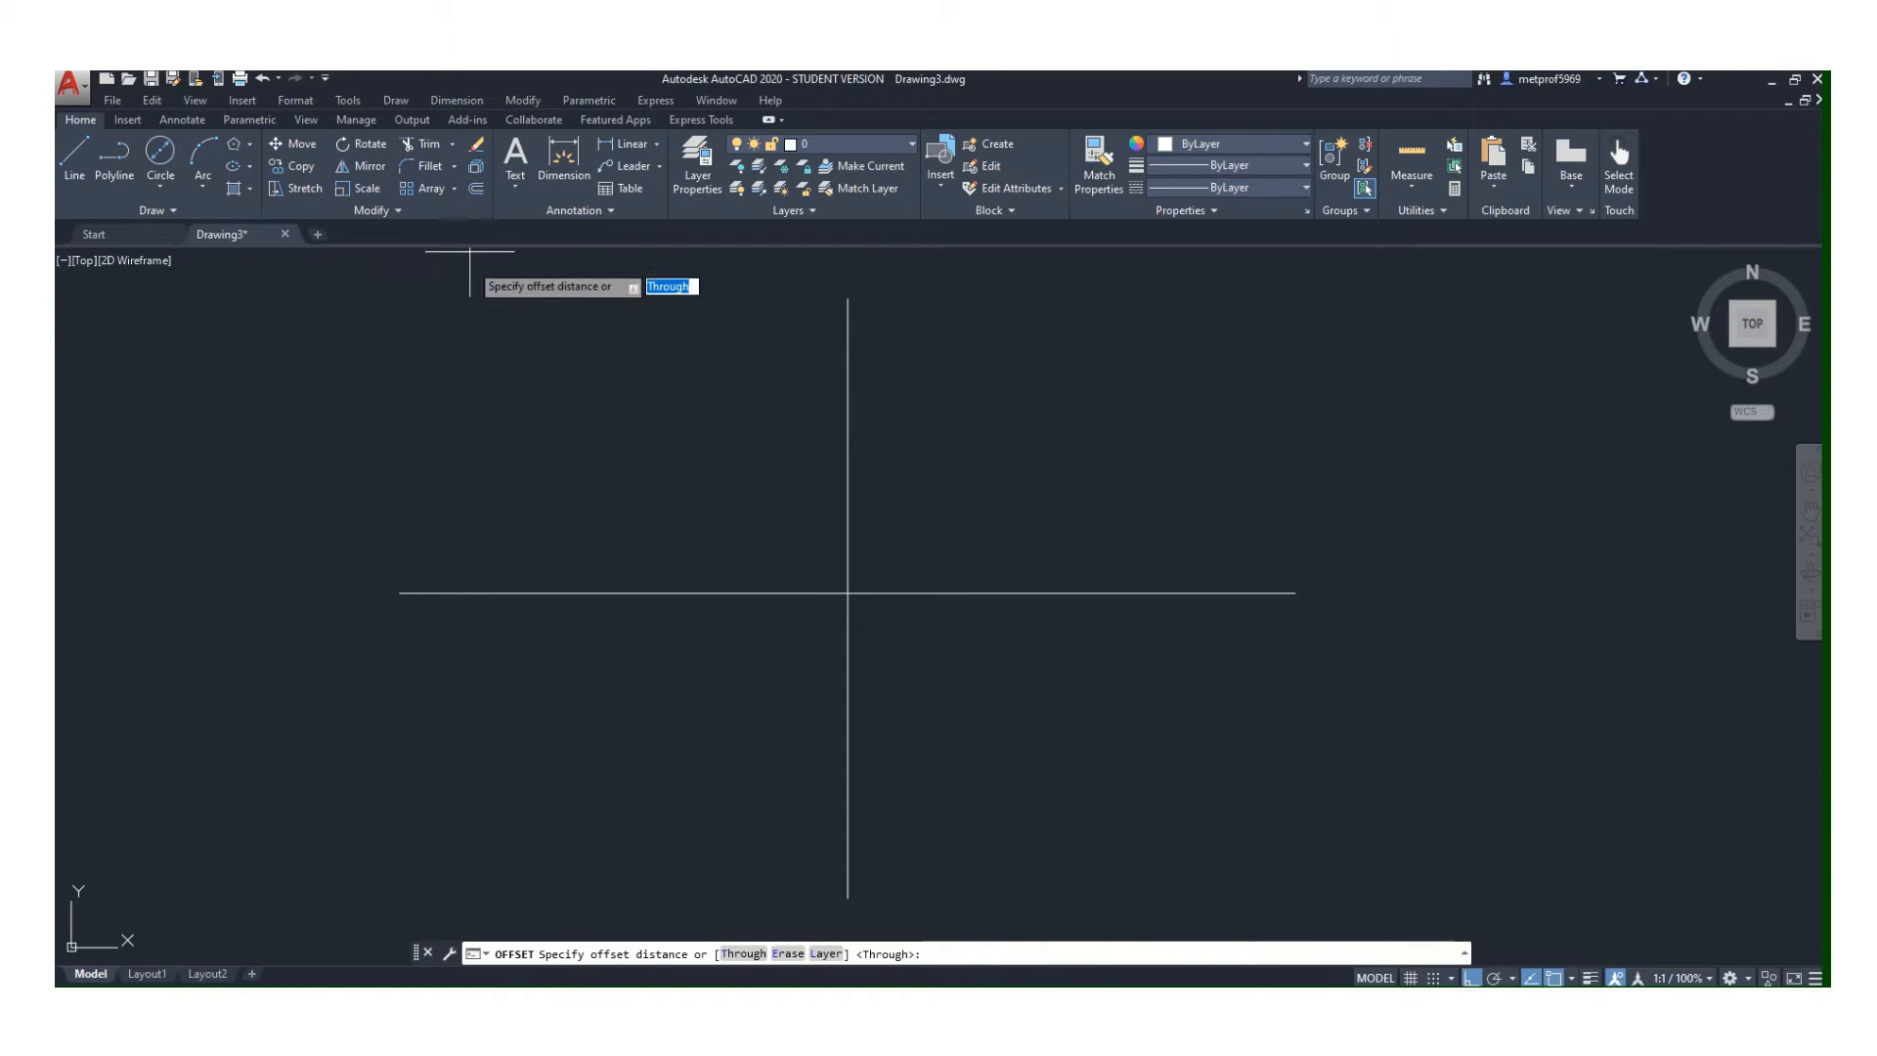
pyautogui.write('1.7')
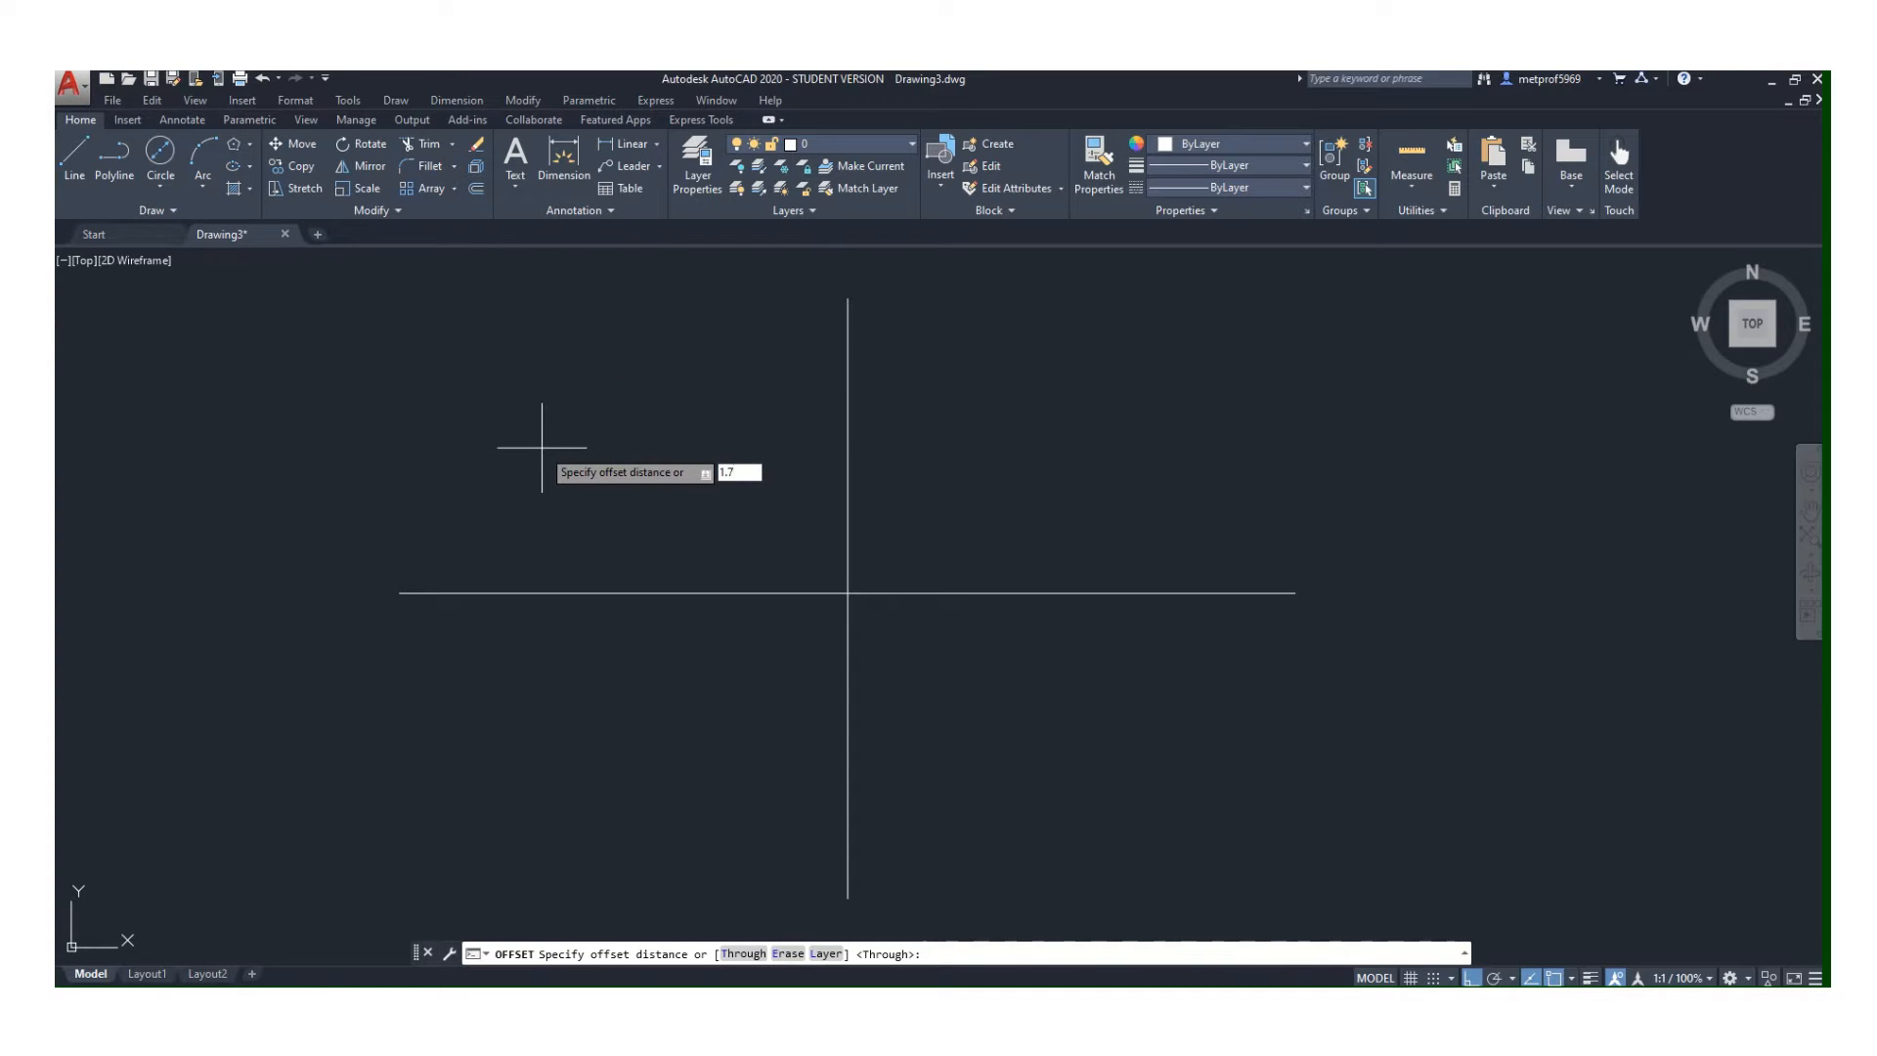
pyautogui.press('Return')
pyautogui.click(848, 520)
pyautogui.click(745, 480)
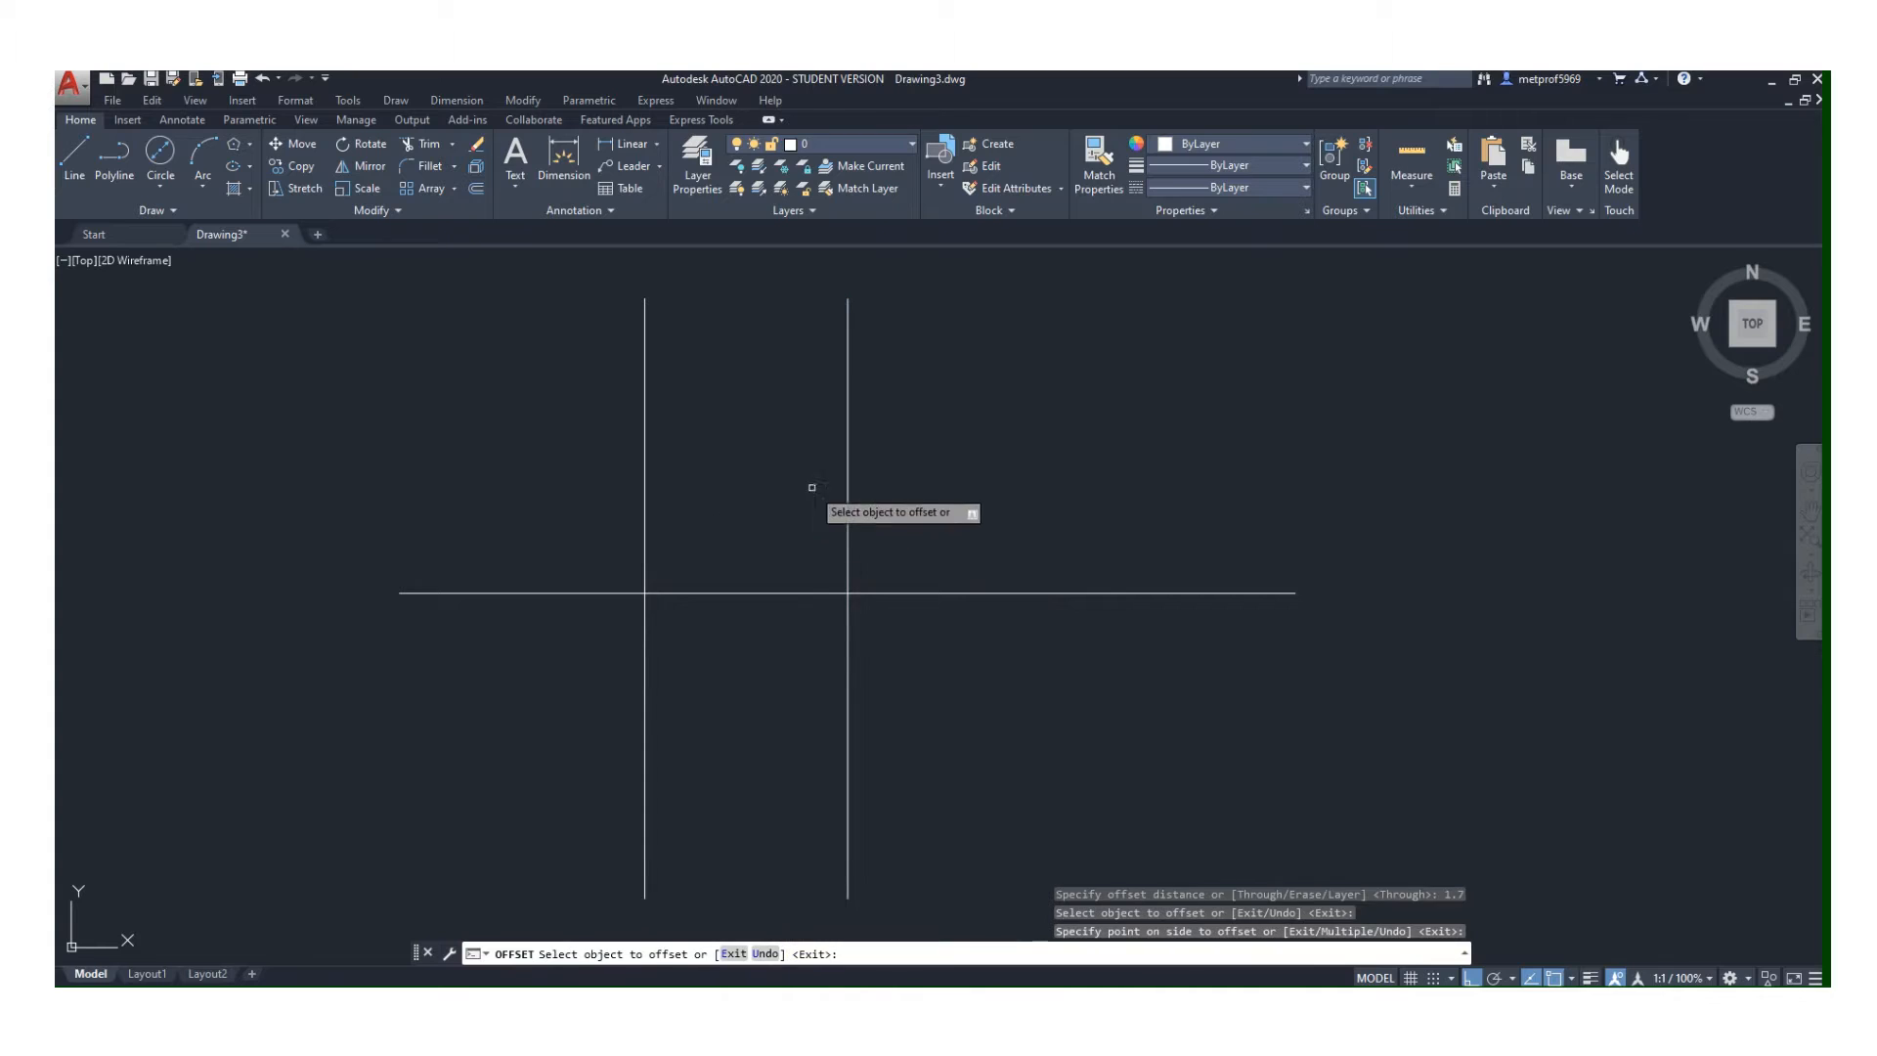
pyautogui.click(847, 492)
pyautogui.click(993, 473)
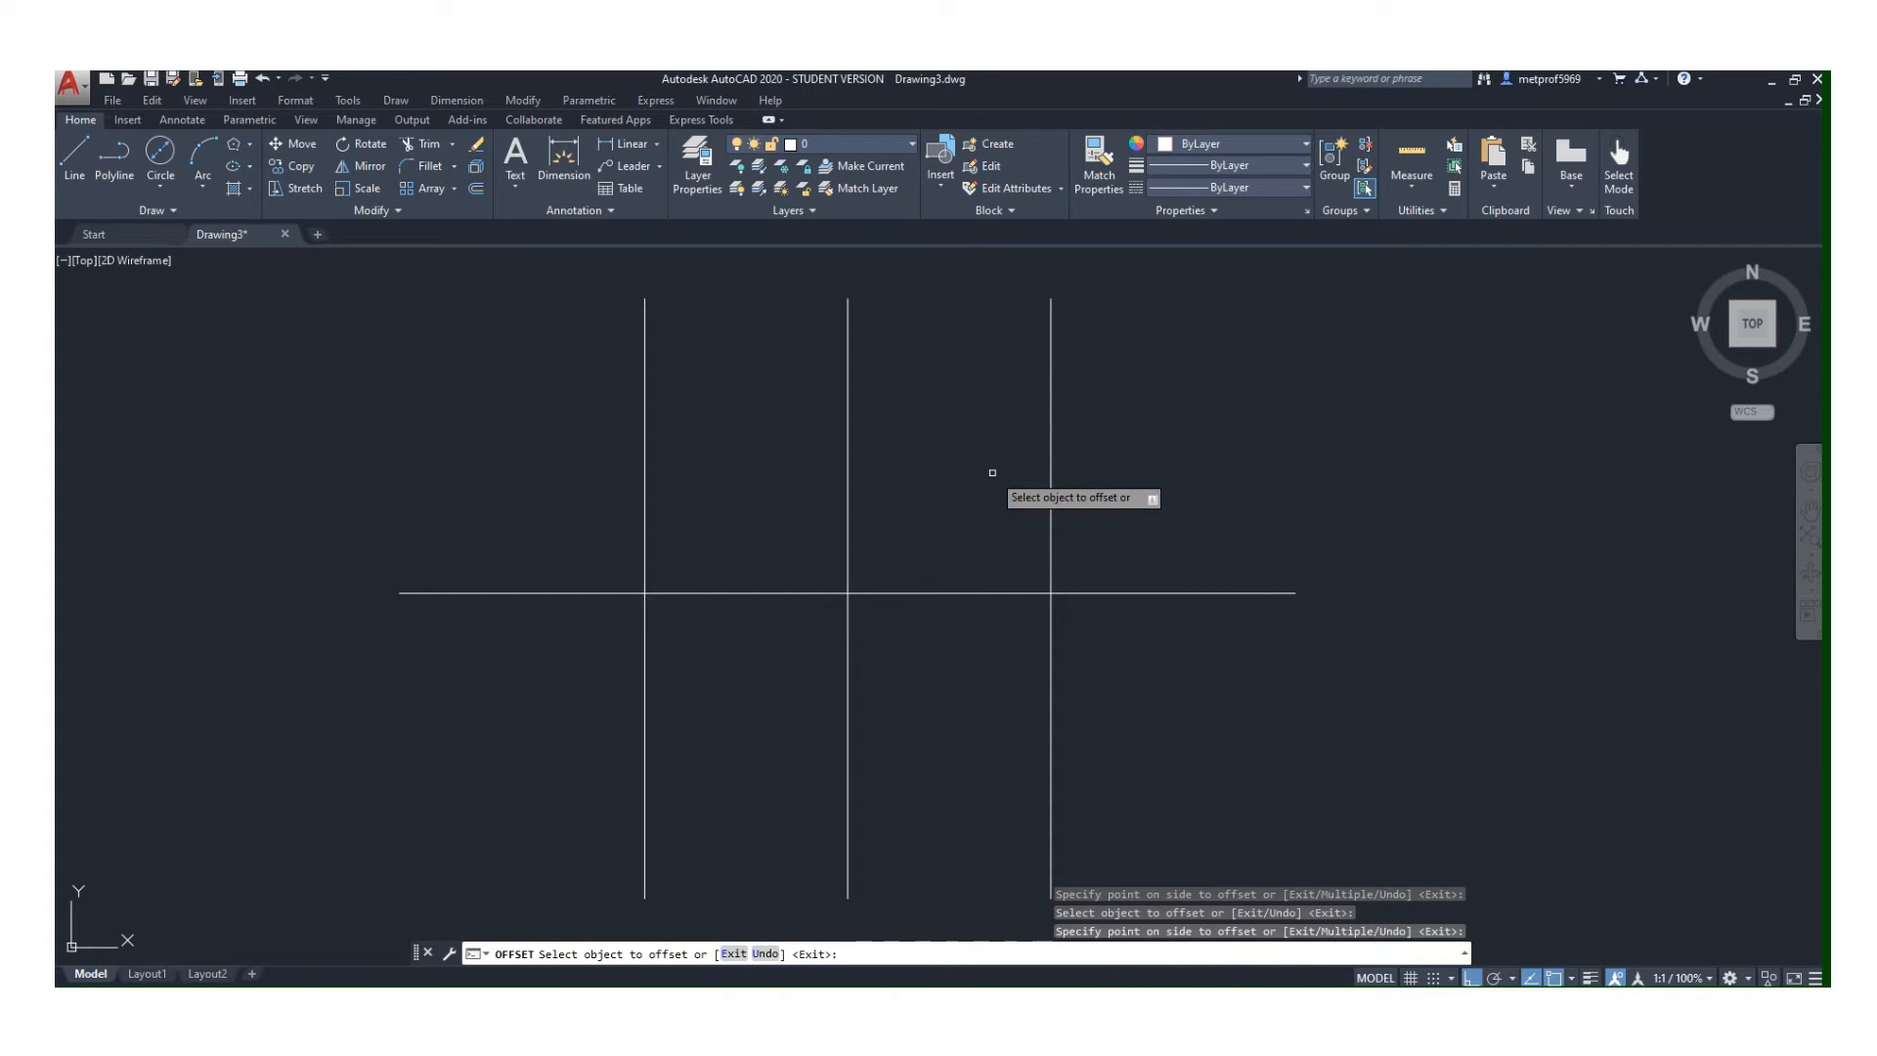
pyautogui.press('Escape')
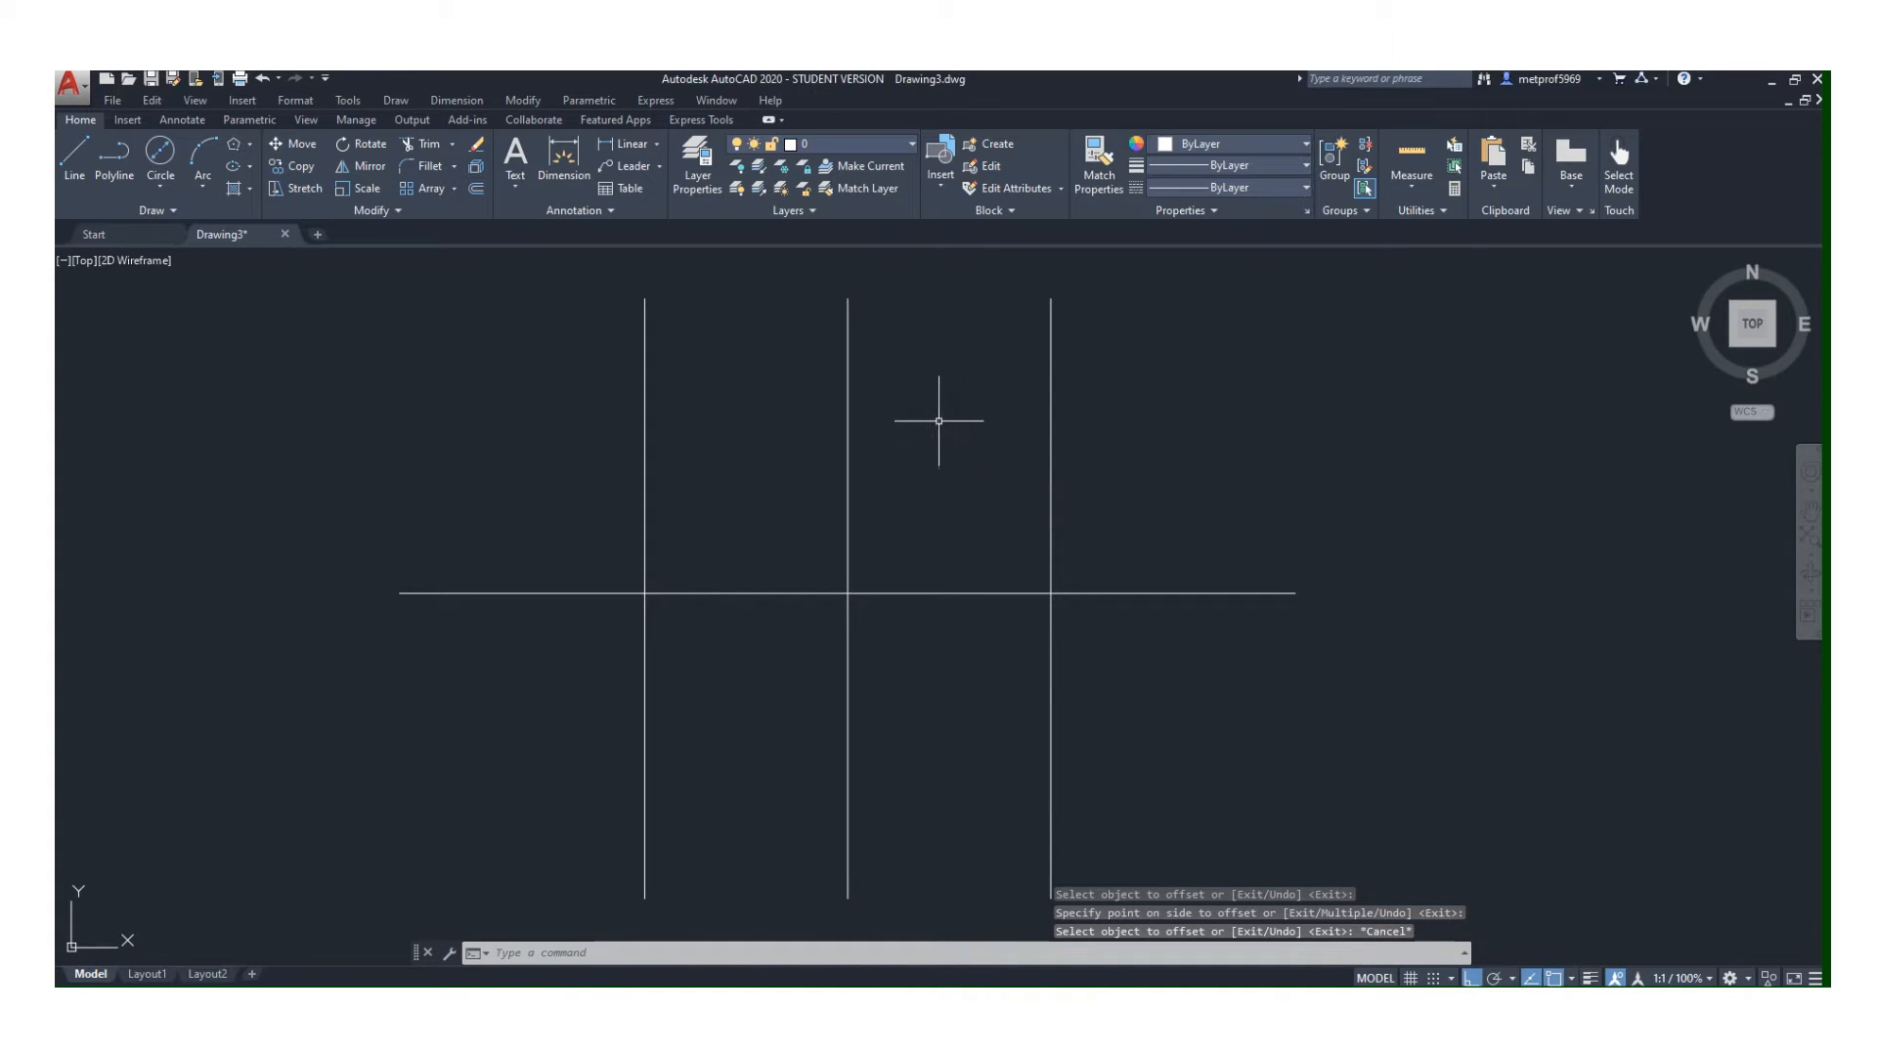
# - Offset the horizontal centre line by 1.75 both below and above it
pyautogui.click(476, 187)
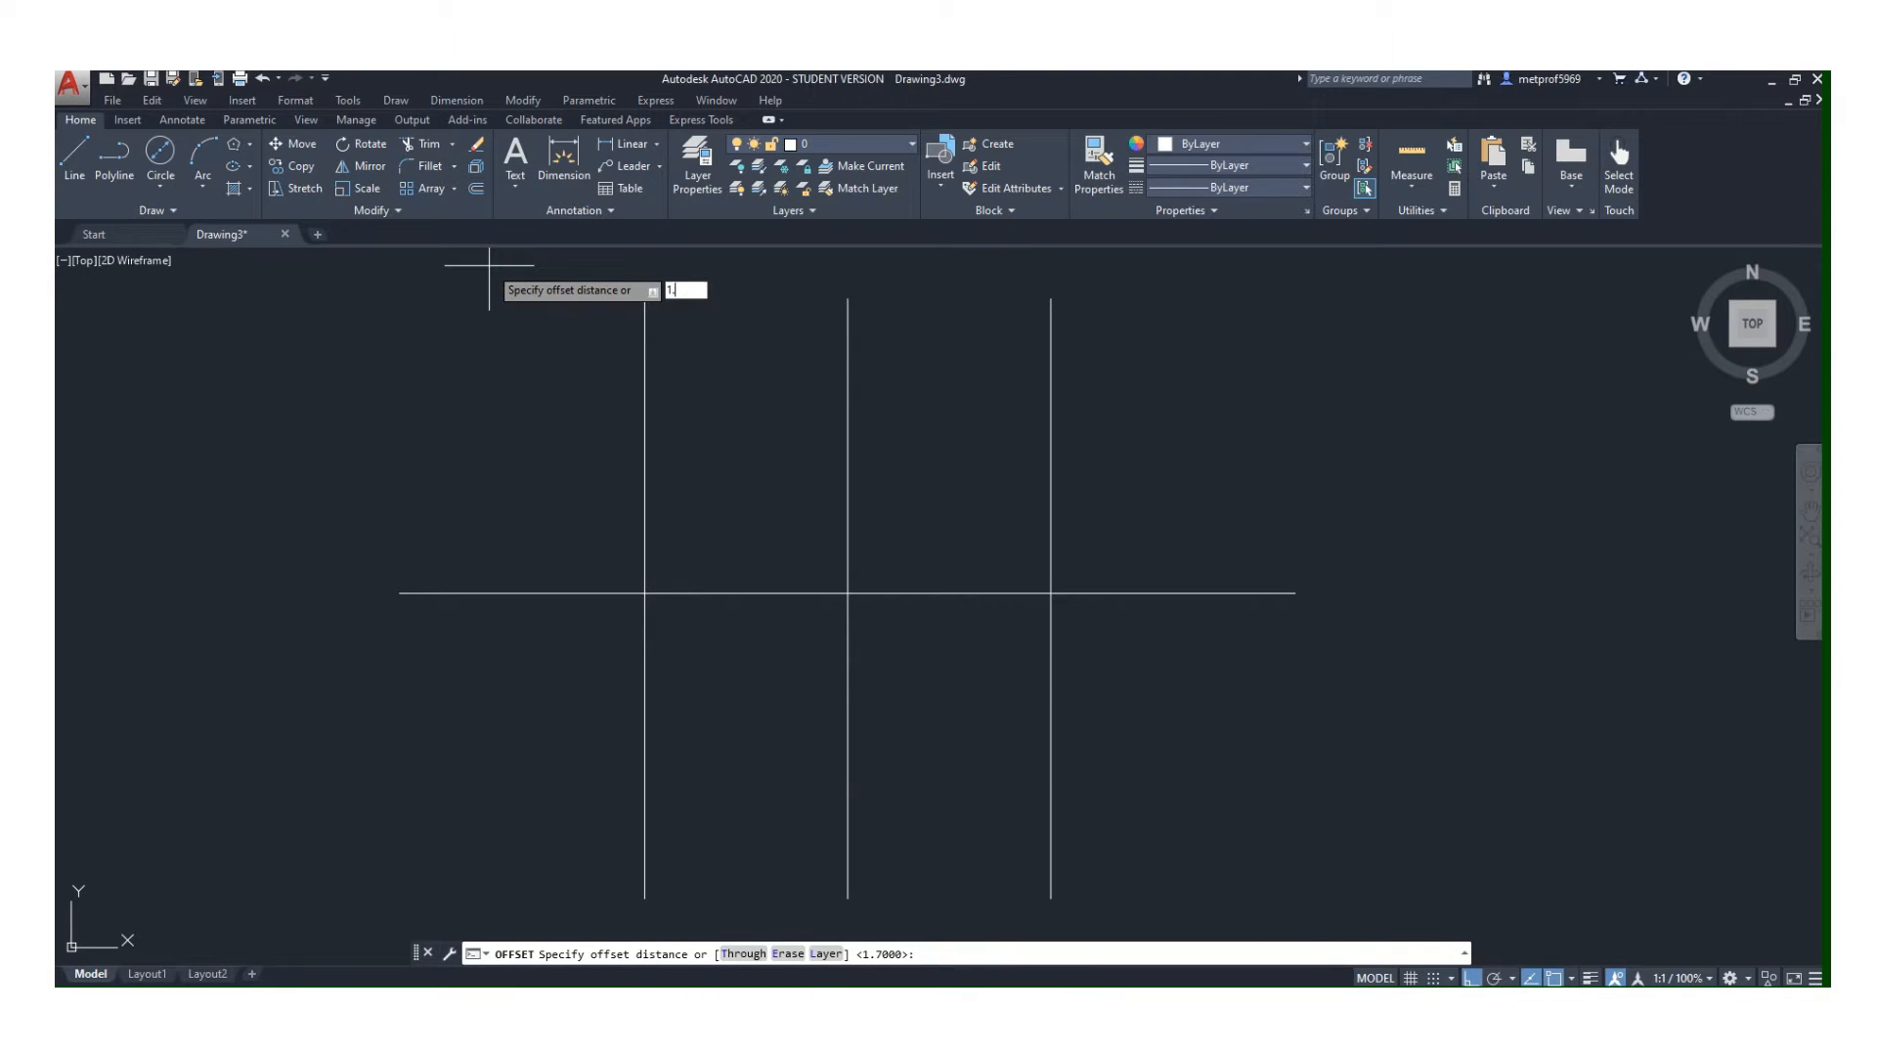
pyautogui.write('1.75')
pyautogui.press('Return')
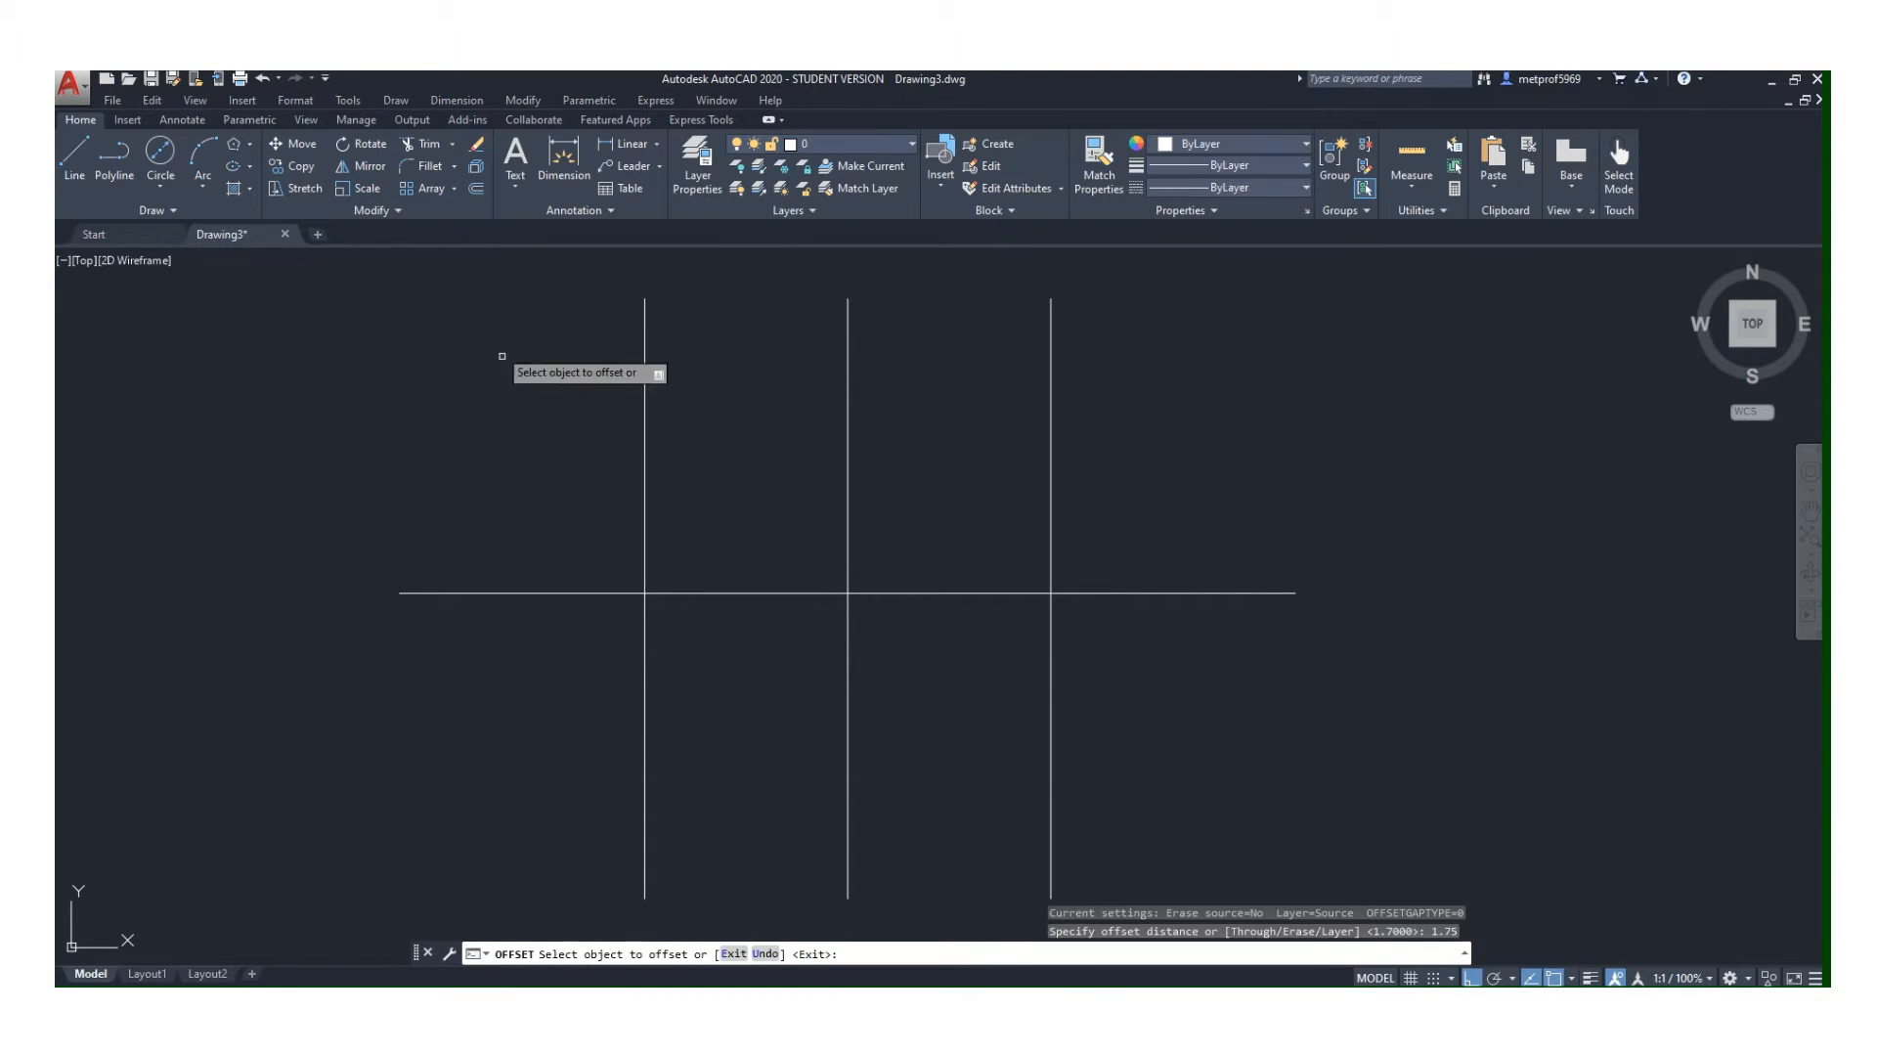
pyautogui.click(716, 593)
pyautogui.click(761, 618)
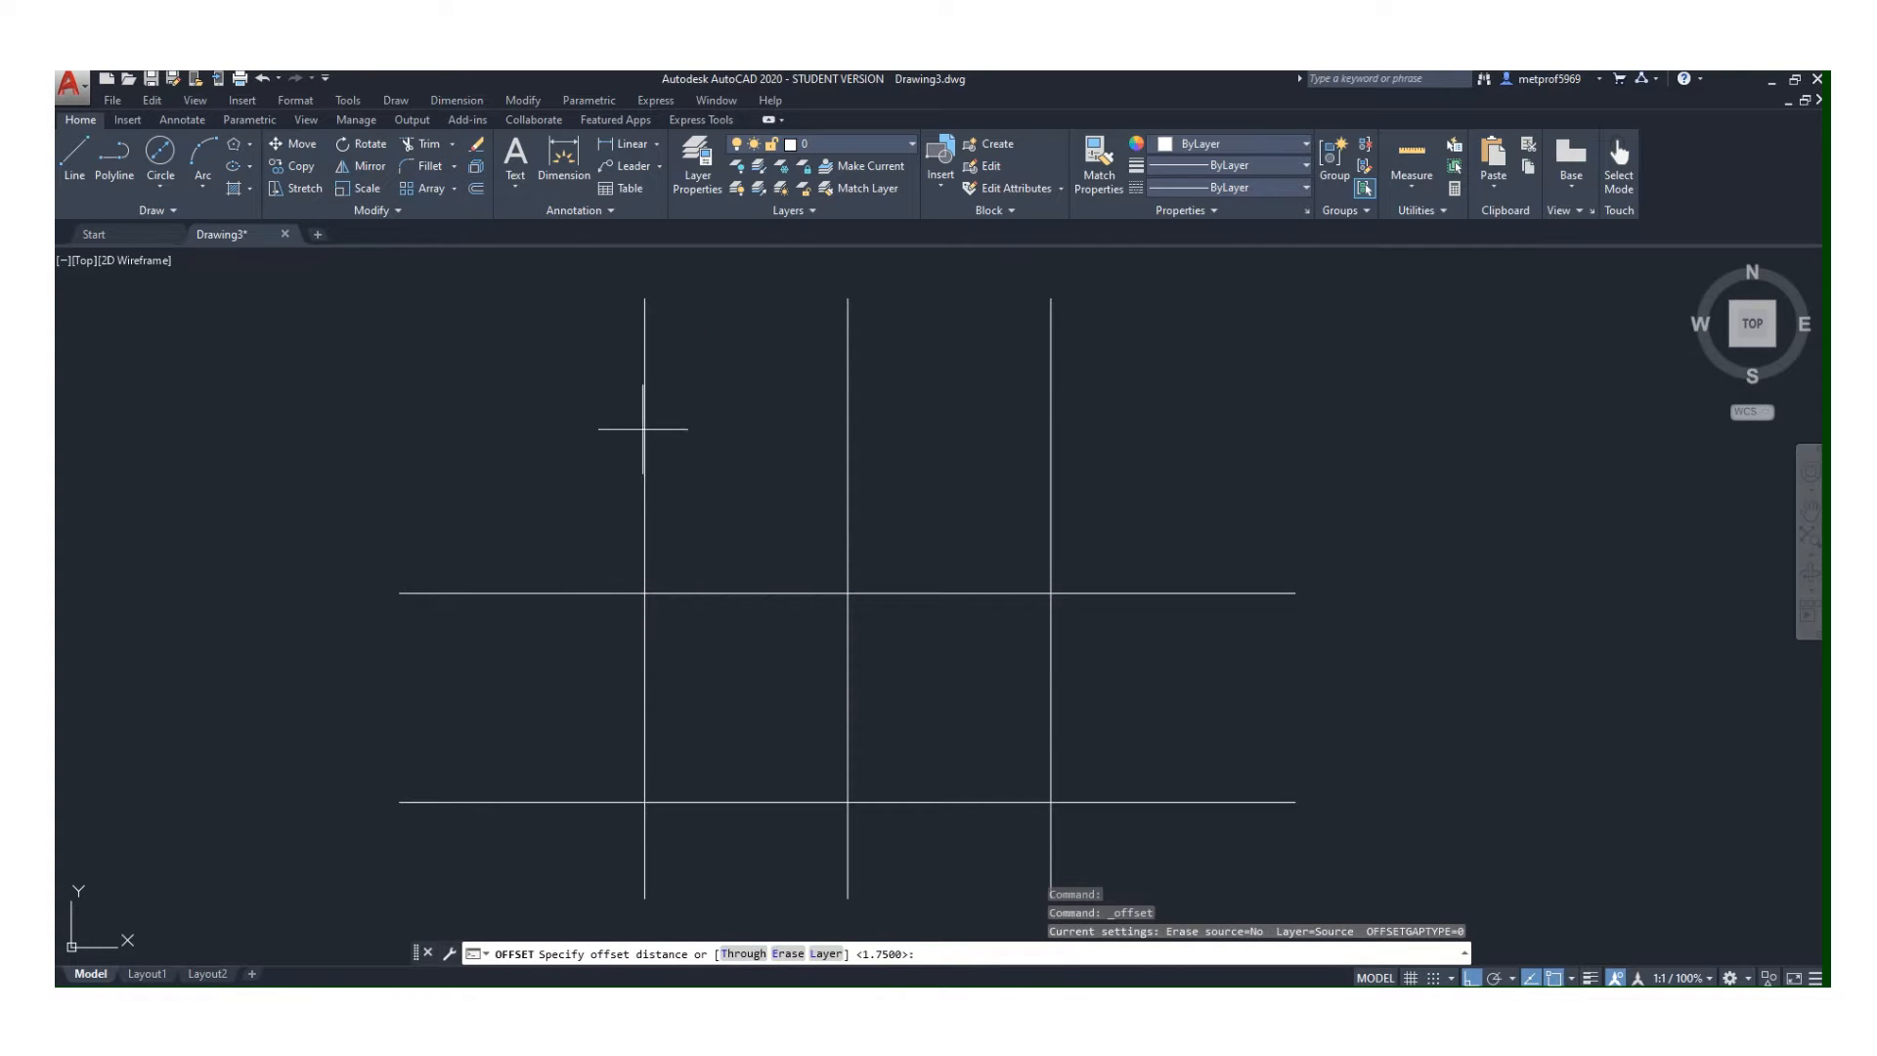
pyautogui.click(765, 592)
pyautogui.click(759, 519)
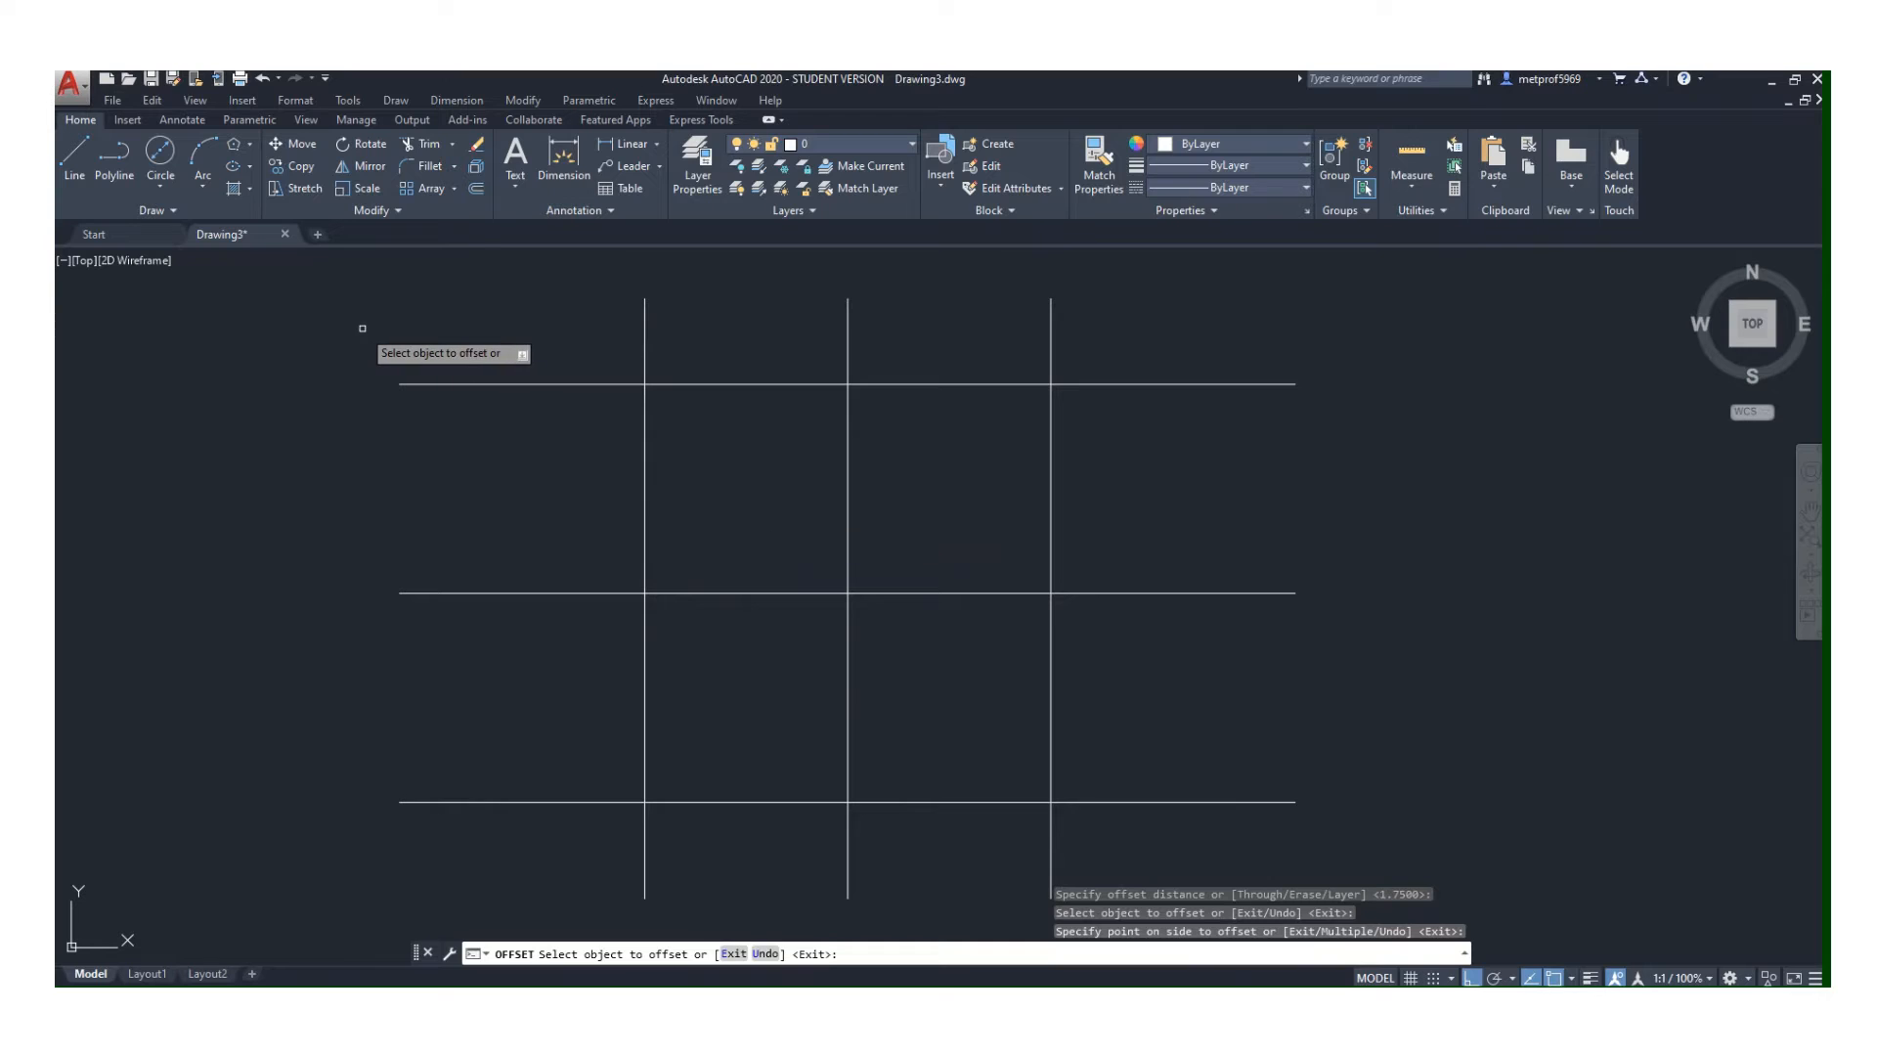
pyautogui.press('Escape')
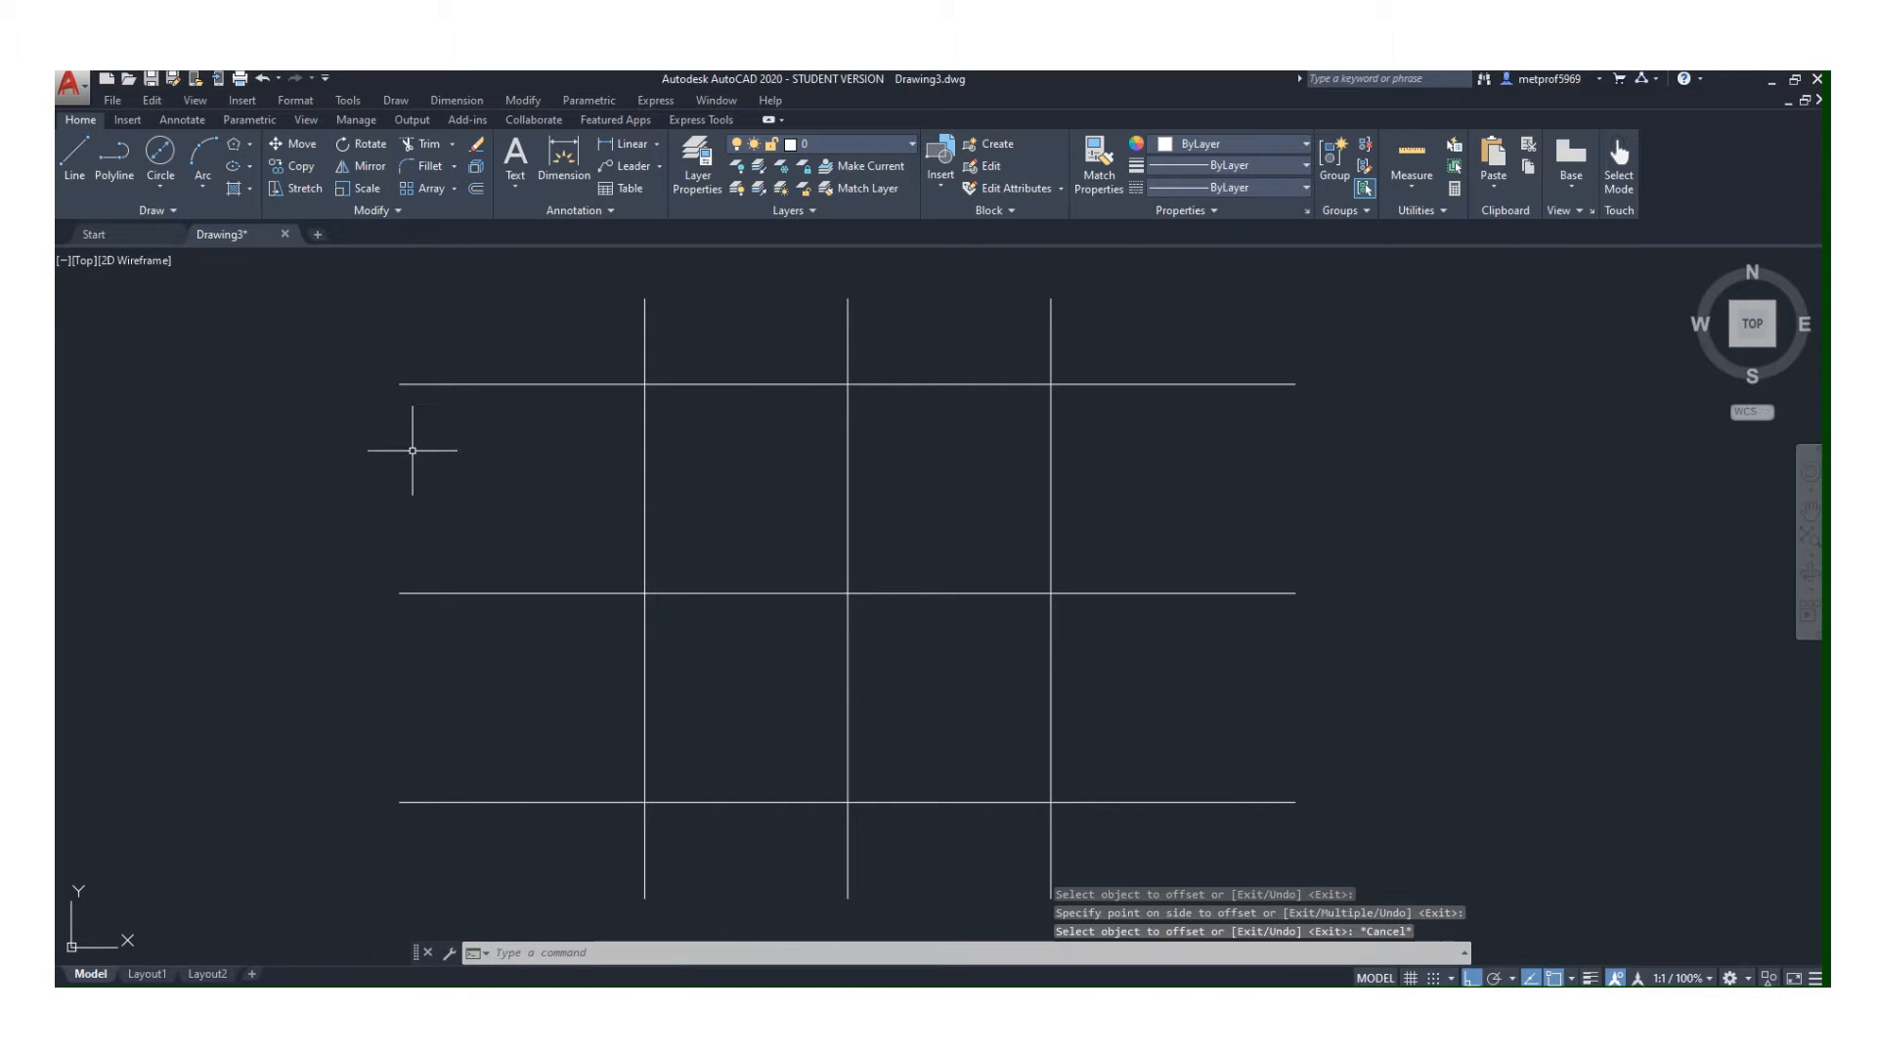
# - Draw a circle of diameter 2.7 centred where the left vertical line crosses the middle horizontal line
pyautogui.click(164, 158)
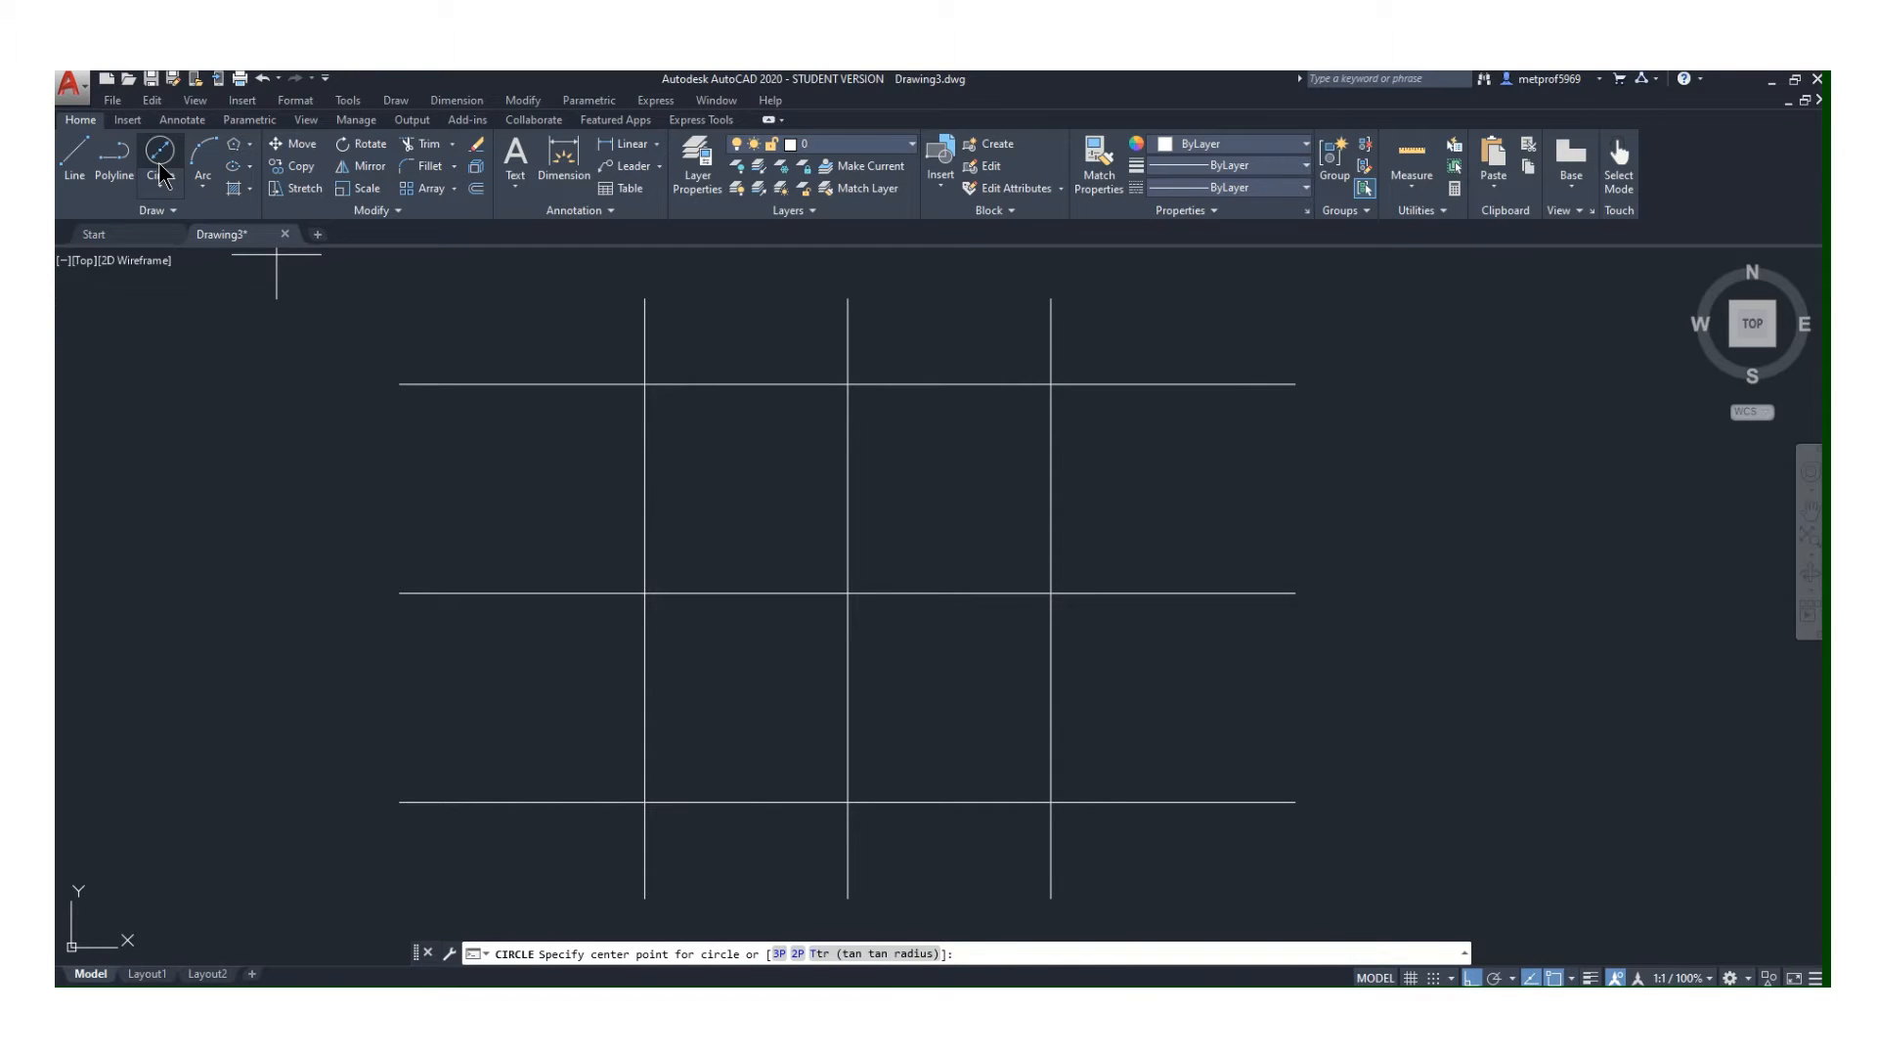
pyautogui.click(644, 592)
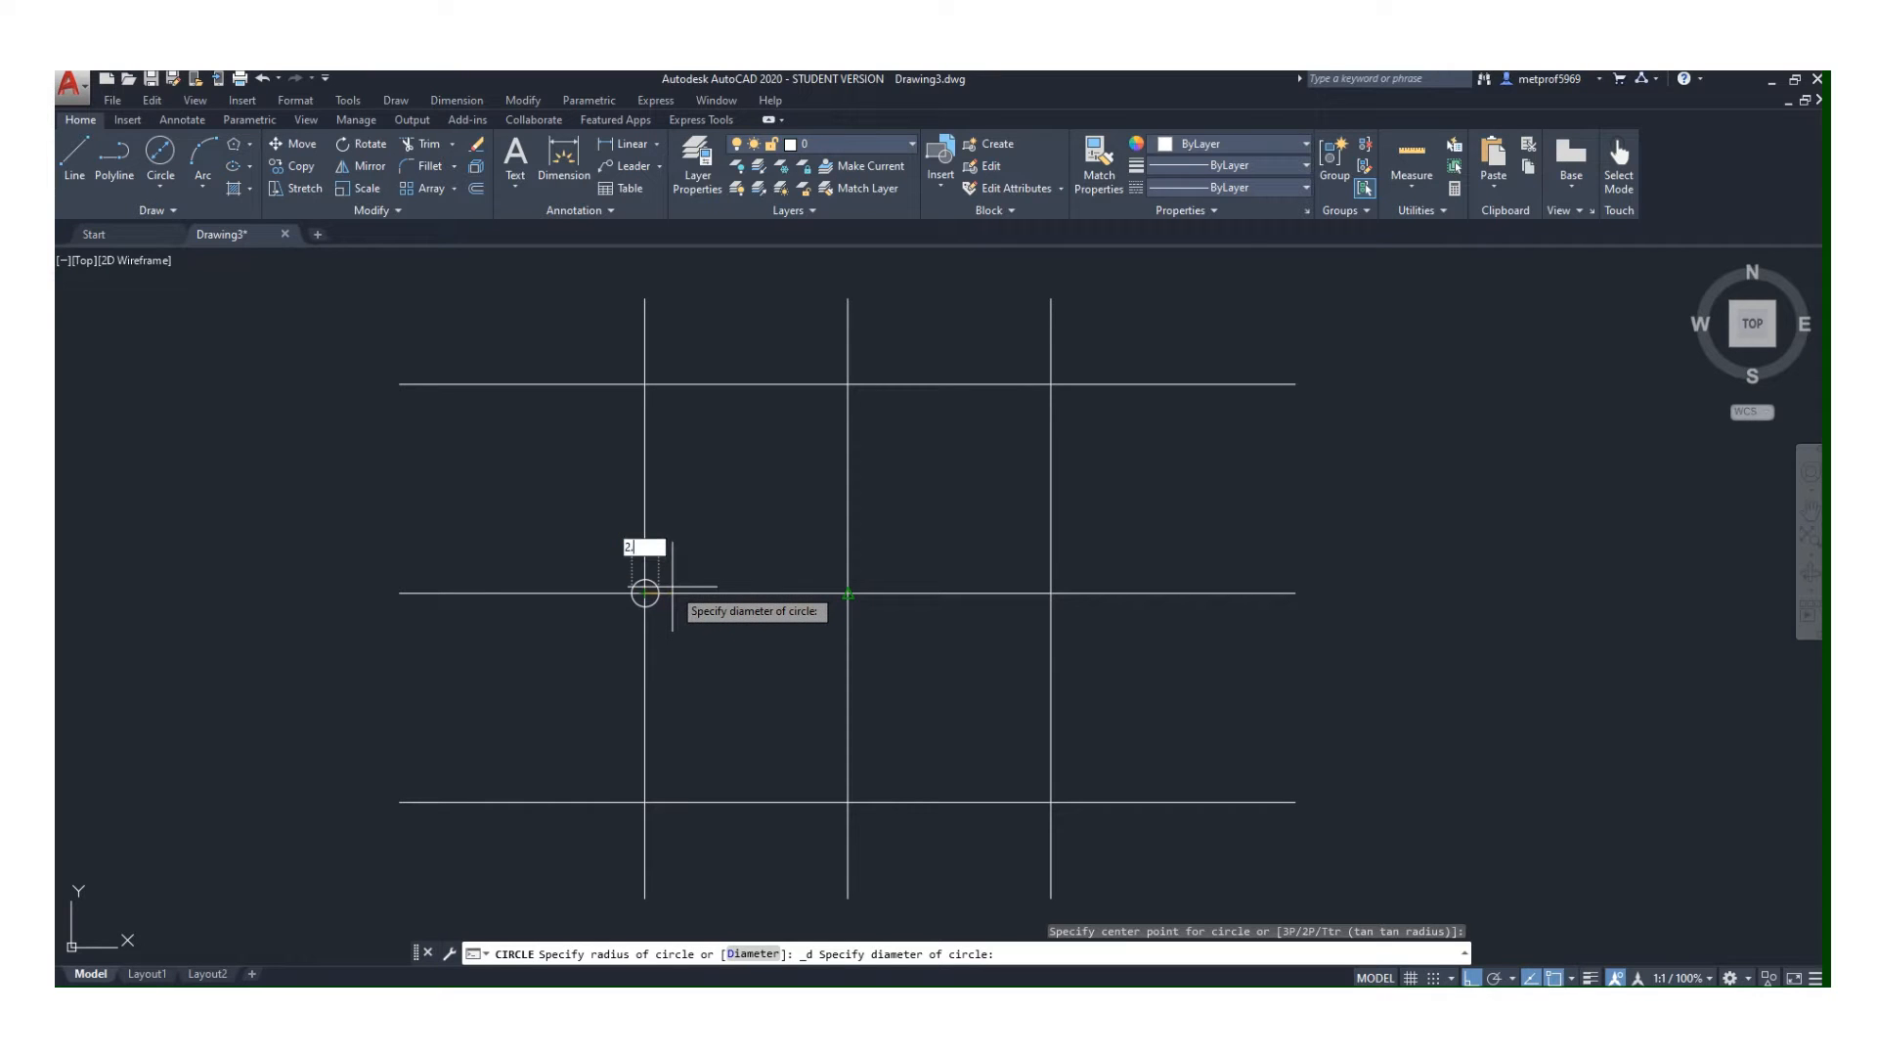
pyautogui.write('2.7')
pyautogui.press('Return')
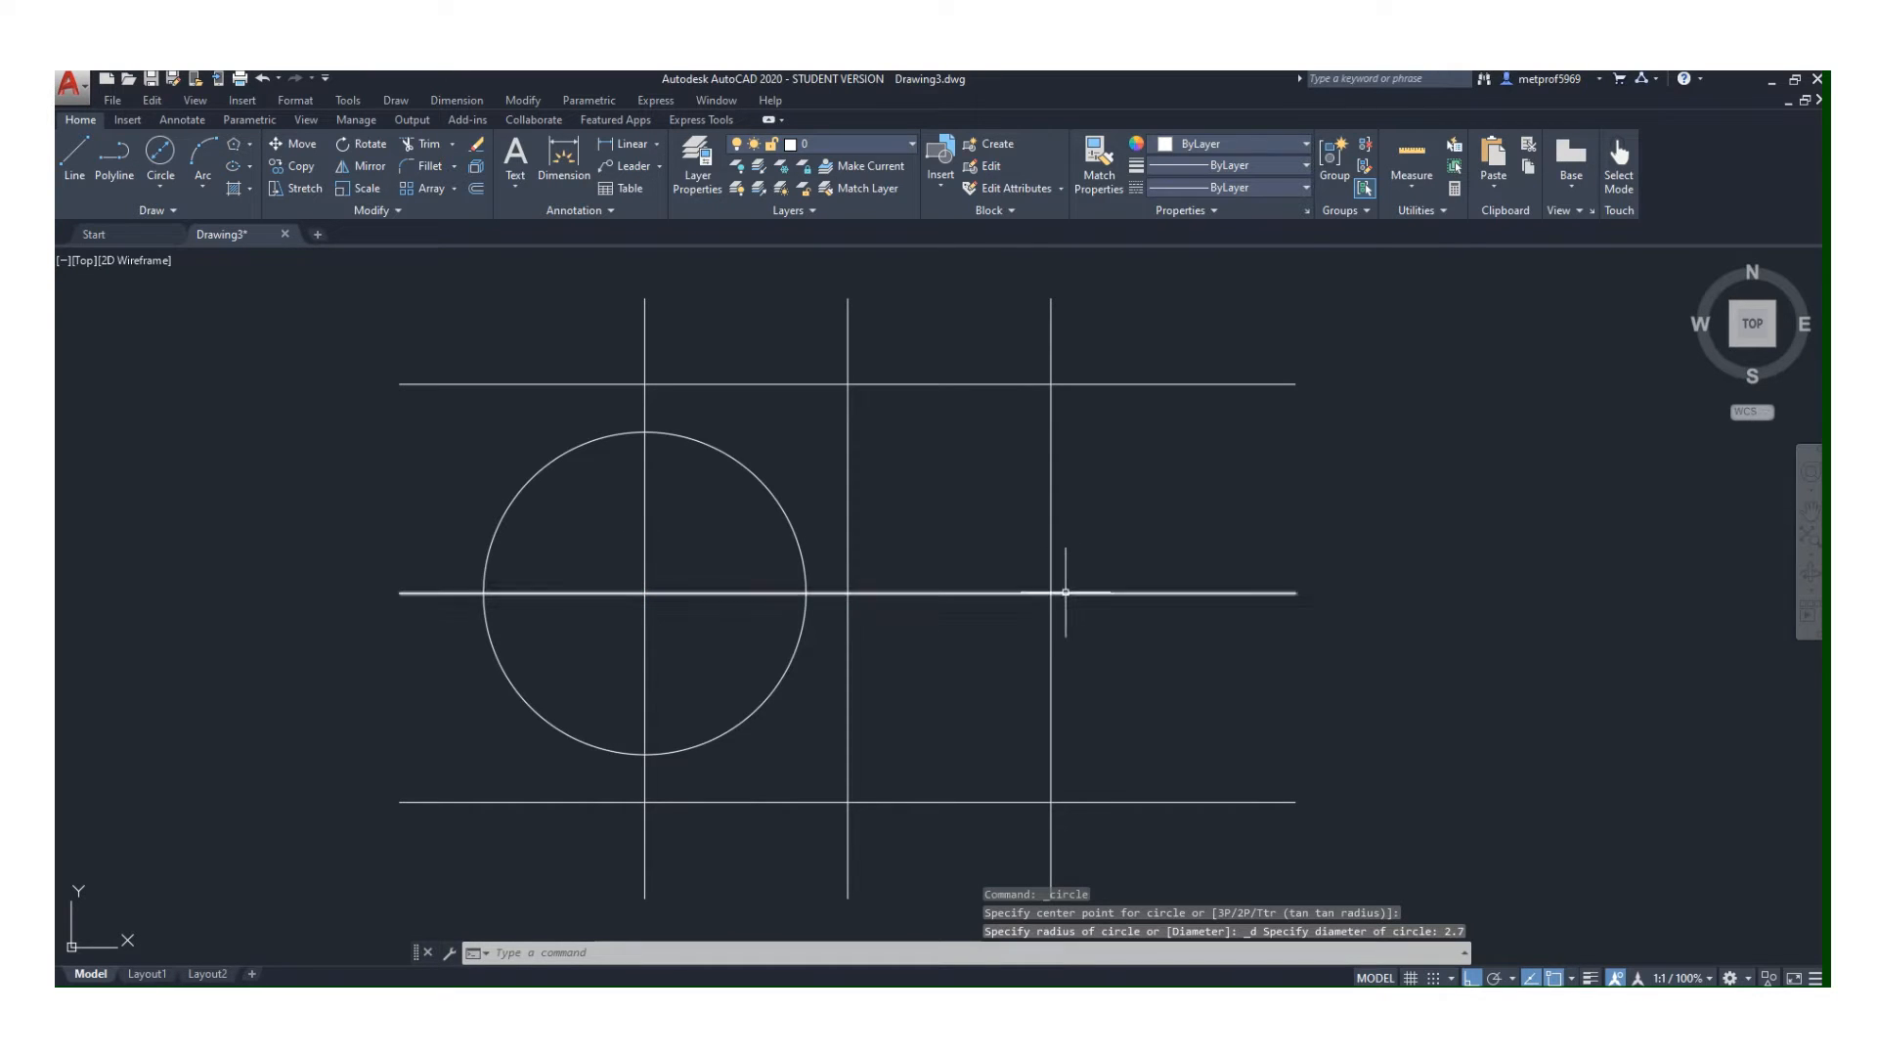
# - Try a circle of radius 2.7 centred where the right vertical line crosses the middle horizontal line, and undo it
pyautogui.press('Return')
pyautogui.click(1051, 593)
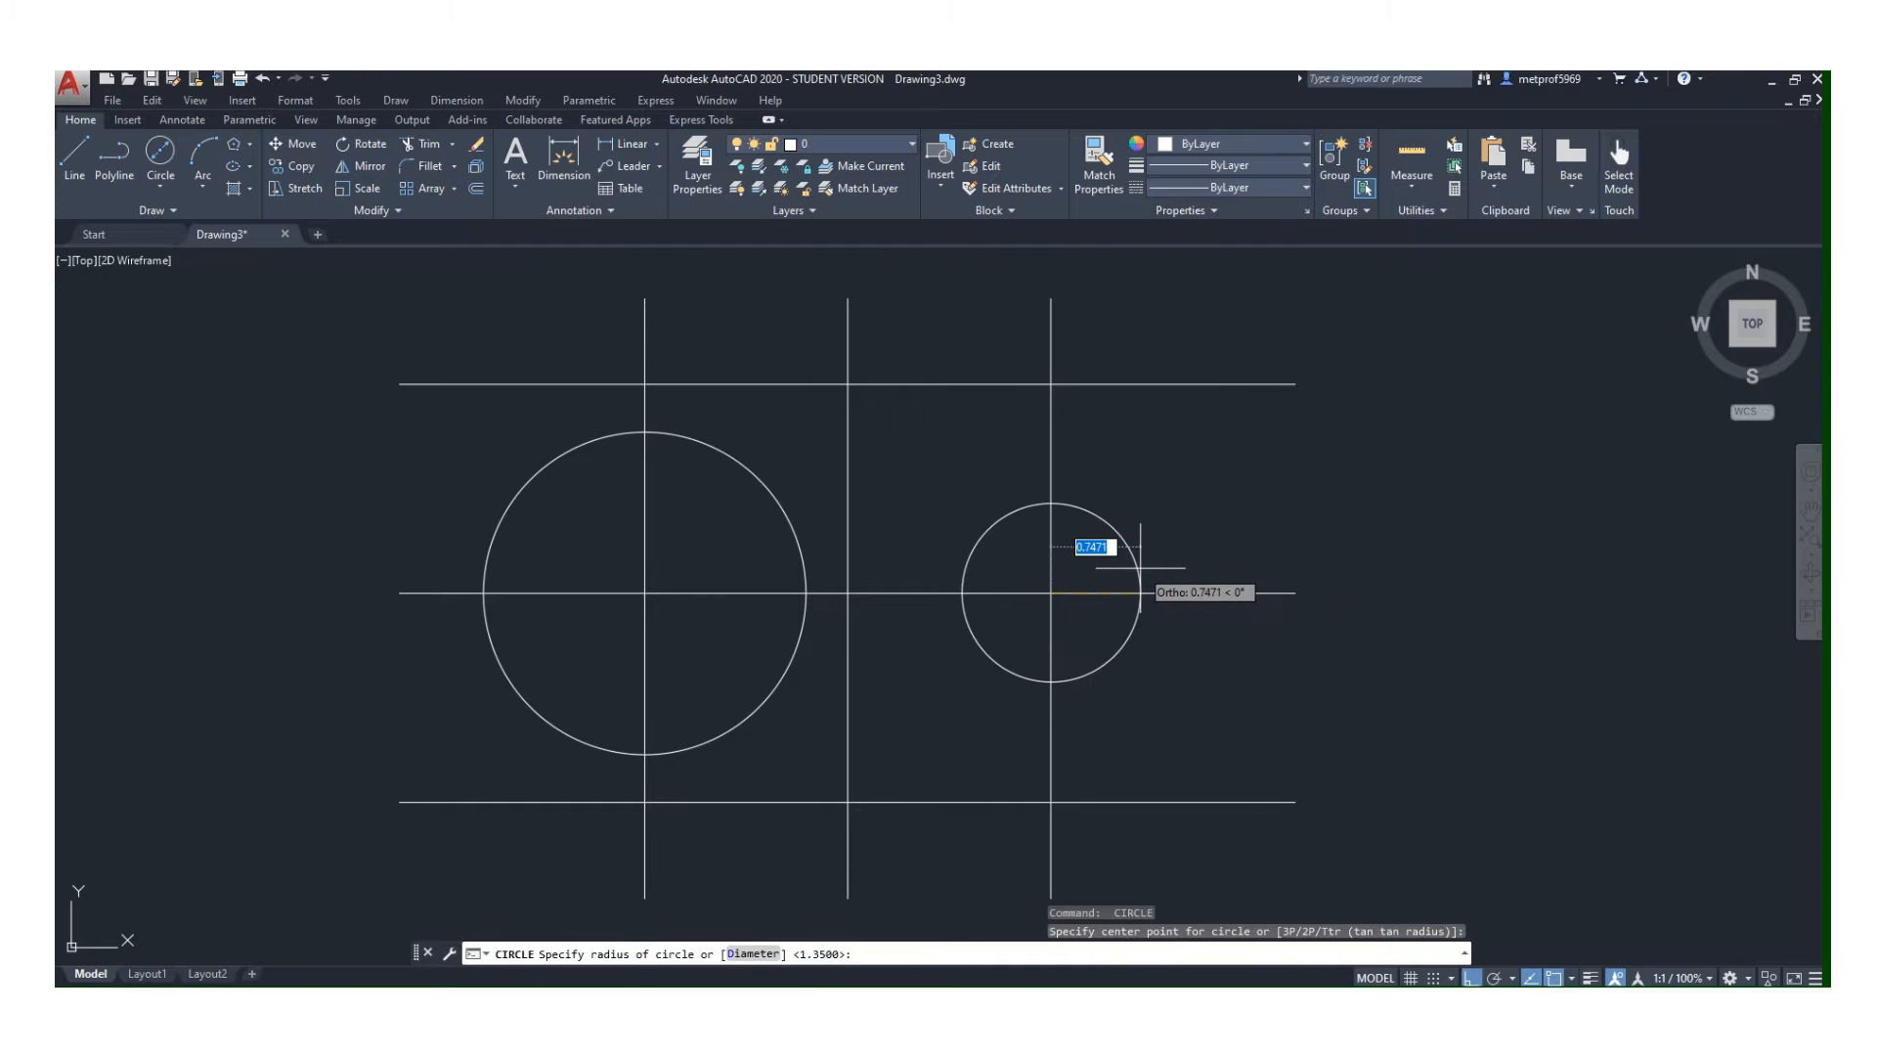
pyautogui.write('2.7')
pyautogui.press('Return')
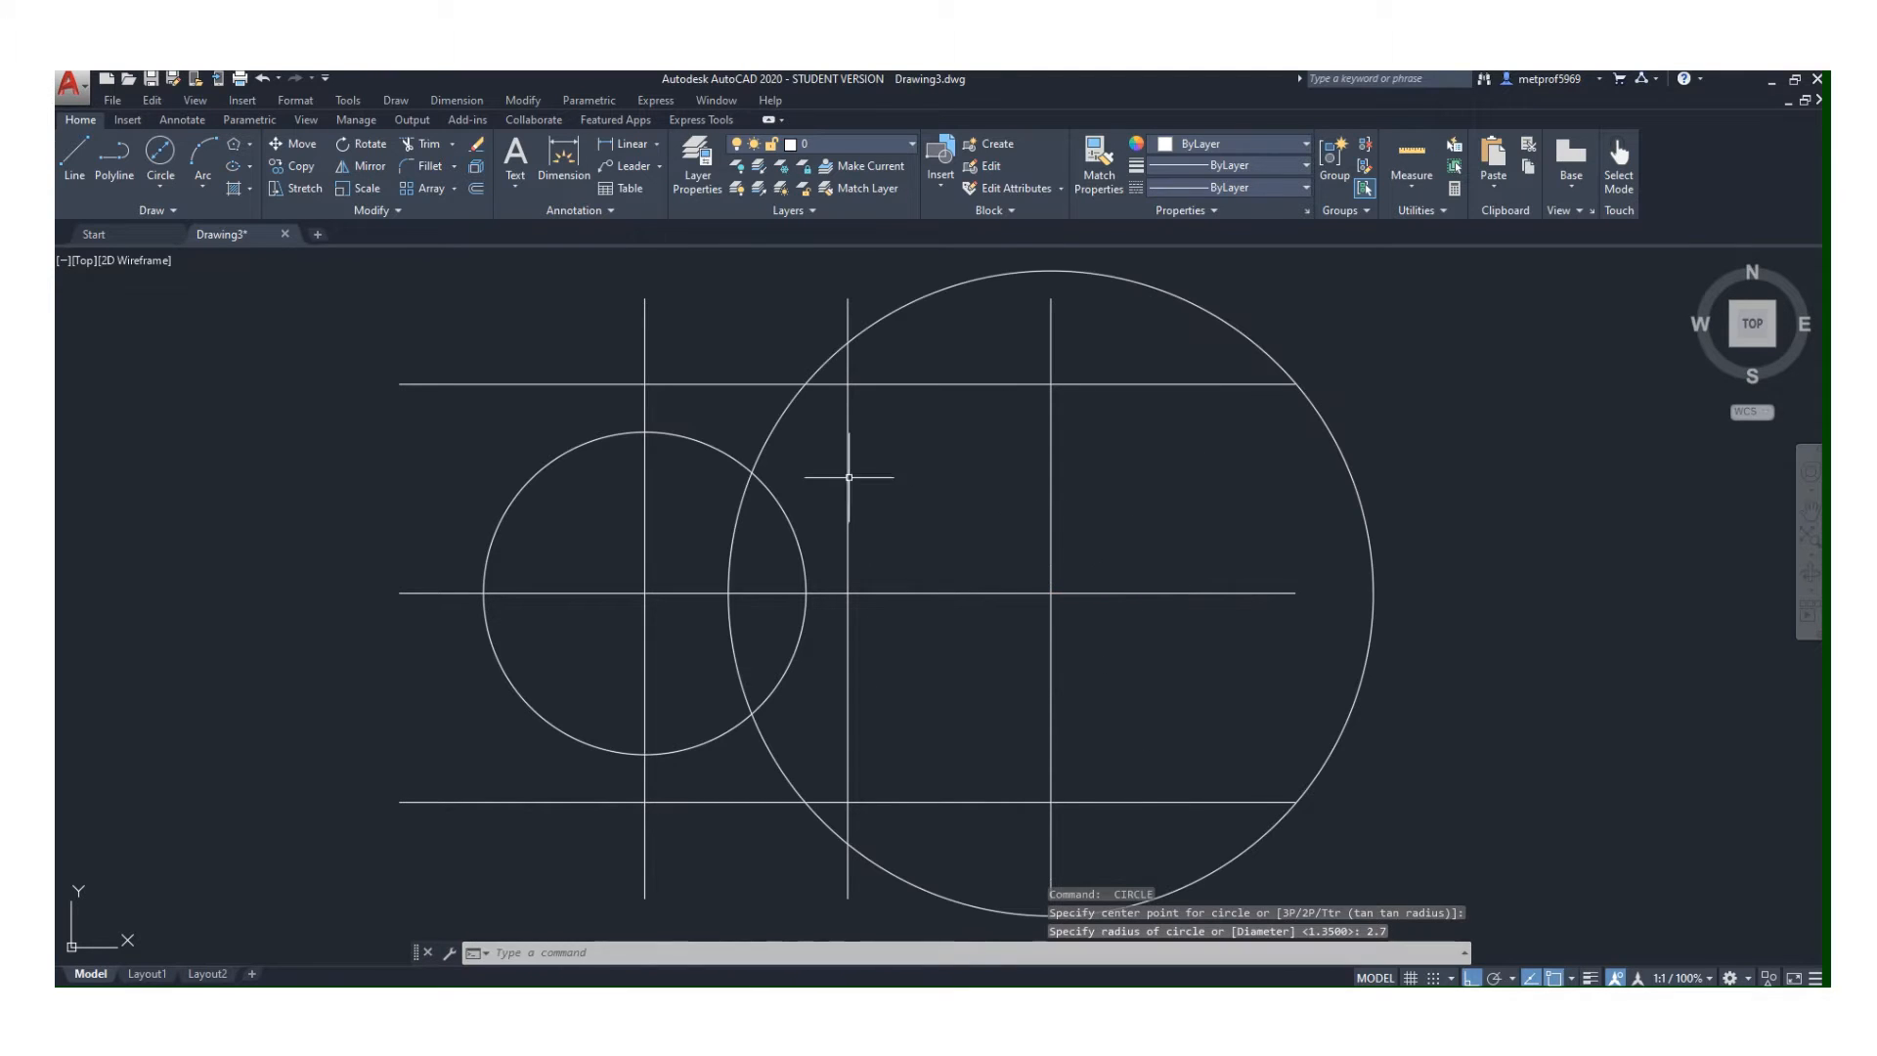
pyautogui.click(264, 79)
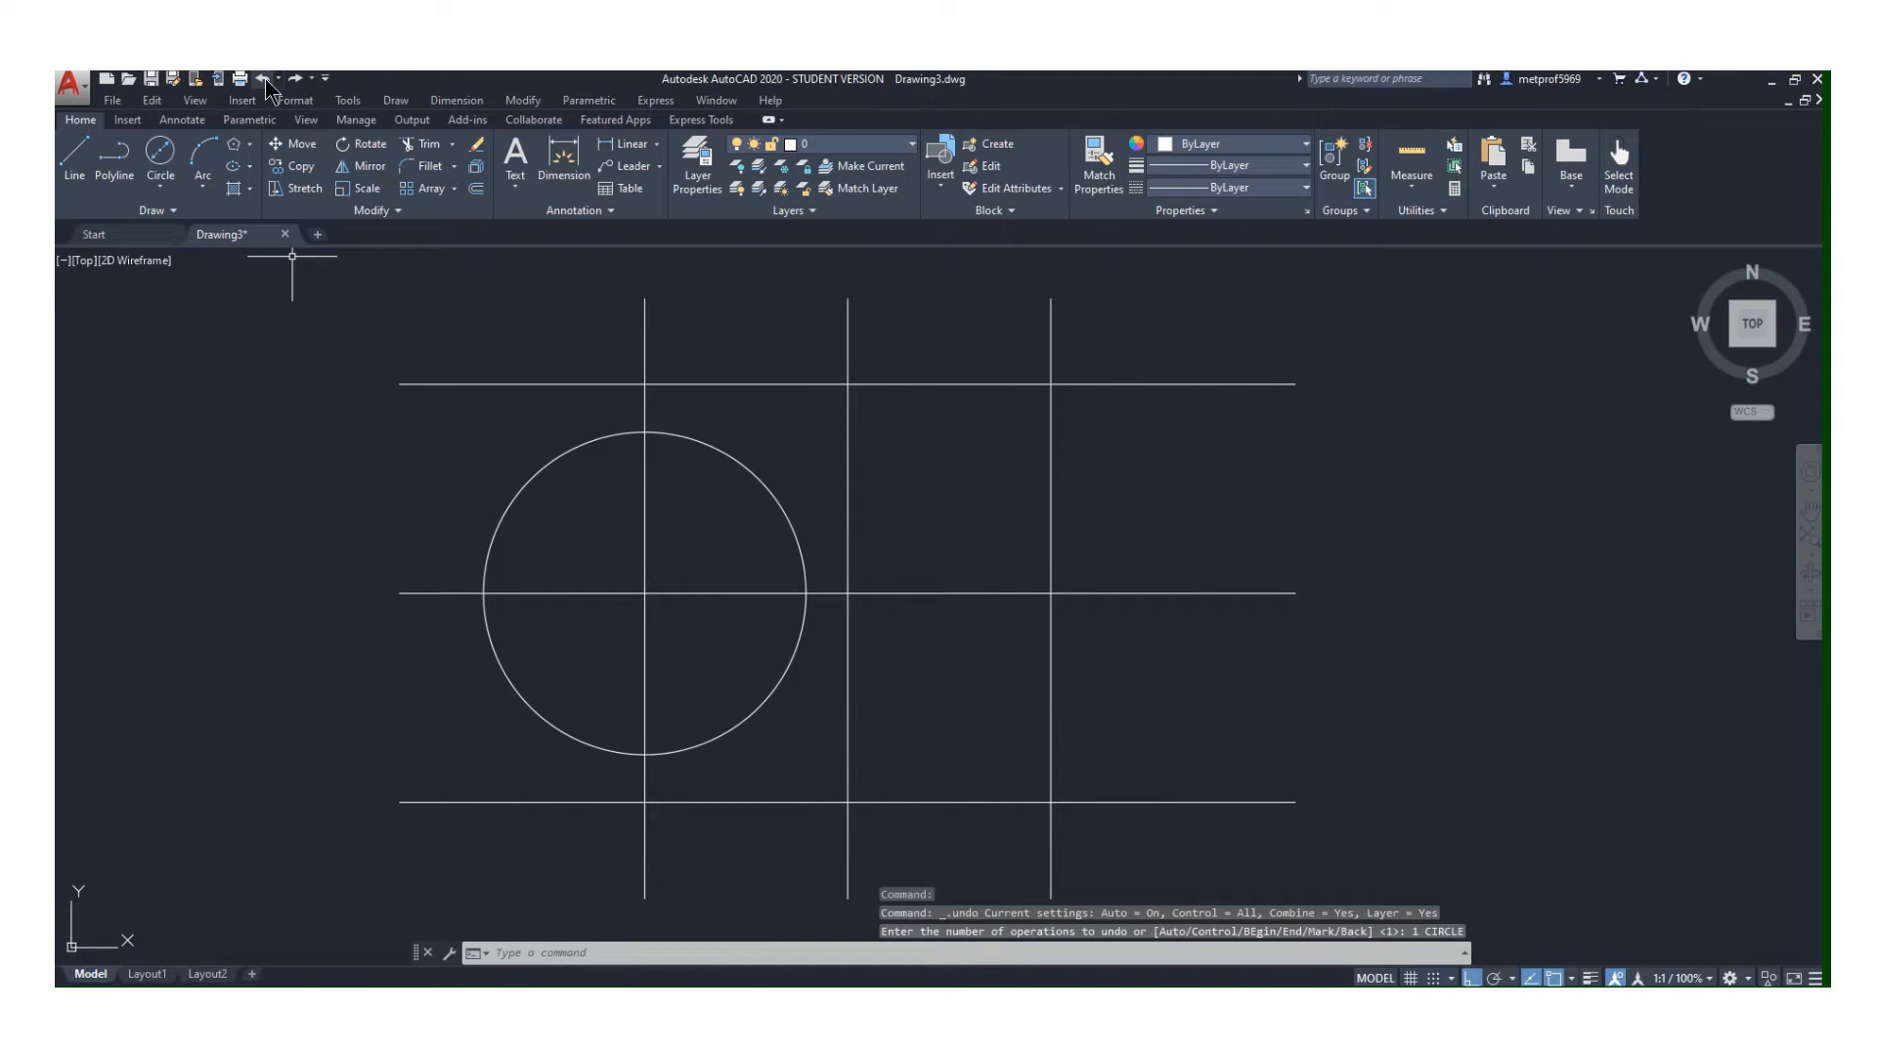
# - Draw a circle of diameter 2.7 centred where the right vertical line crosses the middle horizontal line
pyautogui.click(160, 154)
pyautogui.click(1051, 593)
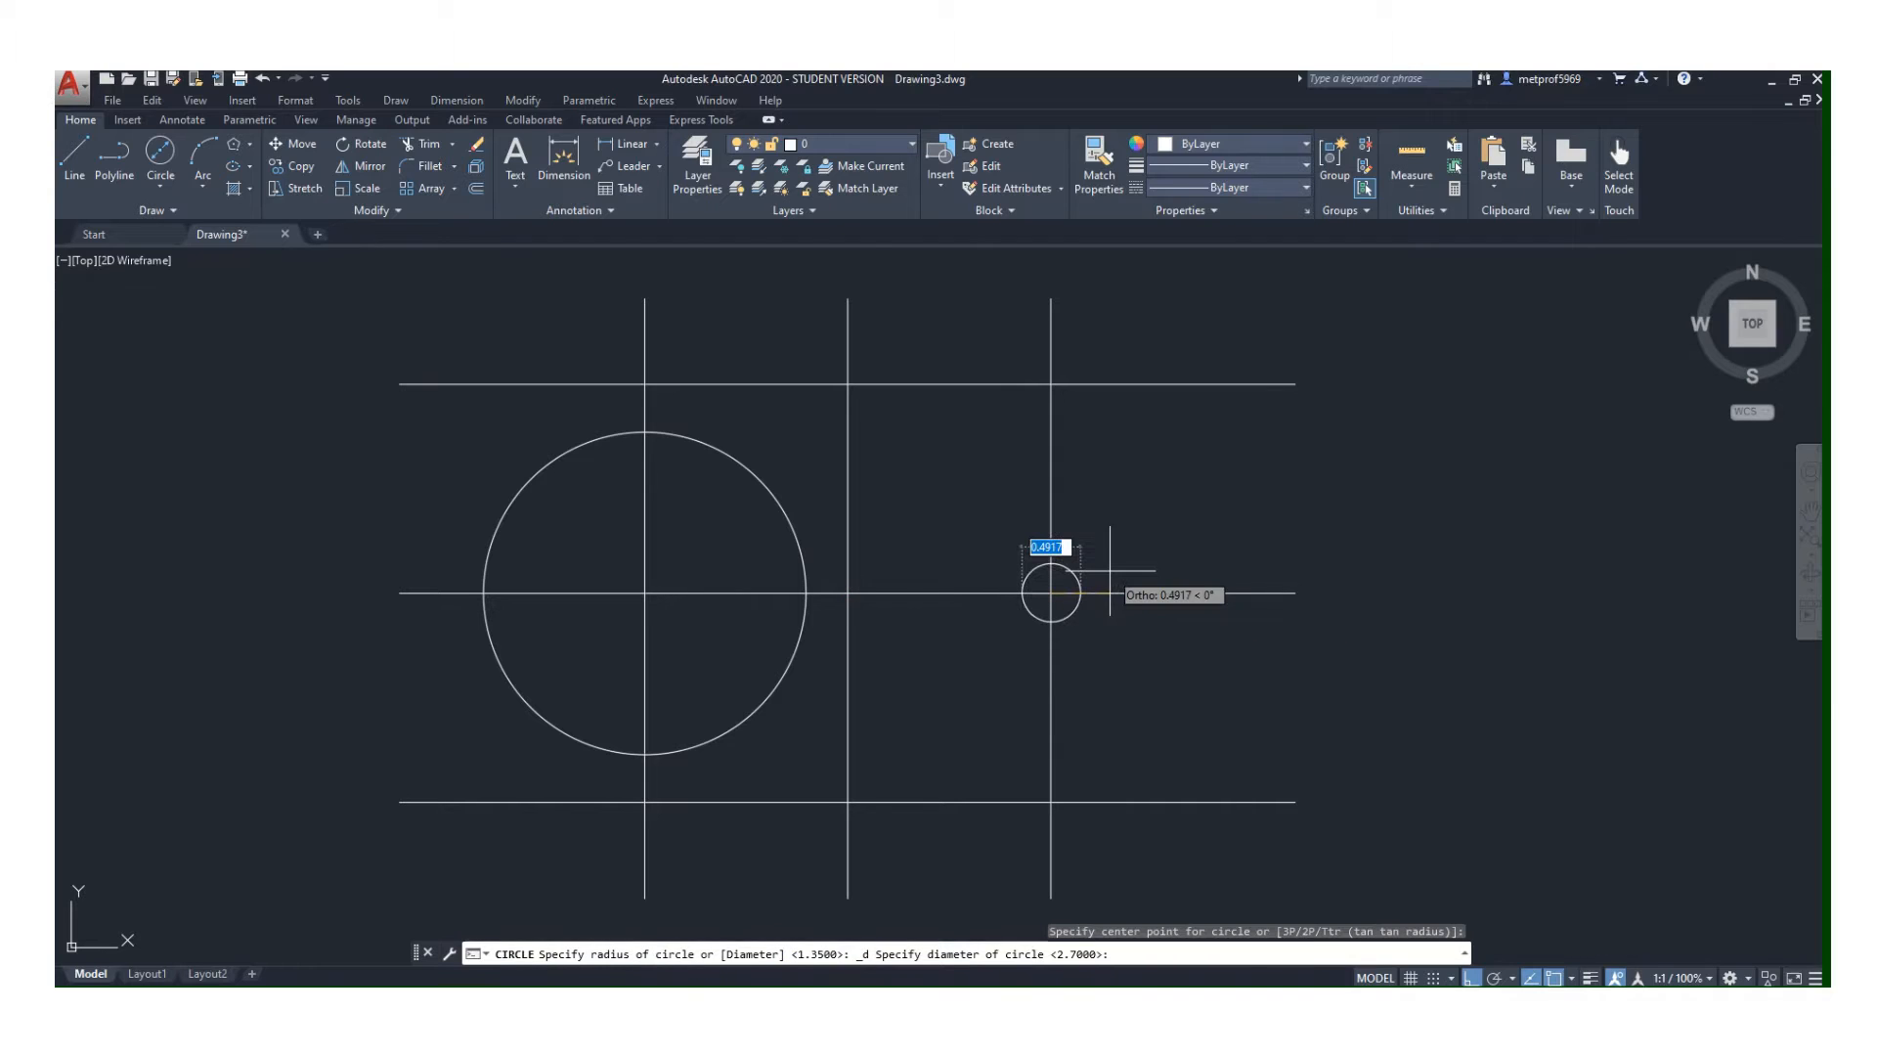
pyautogui.write('2.7')
pyautogui.press('Return')
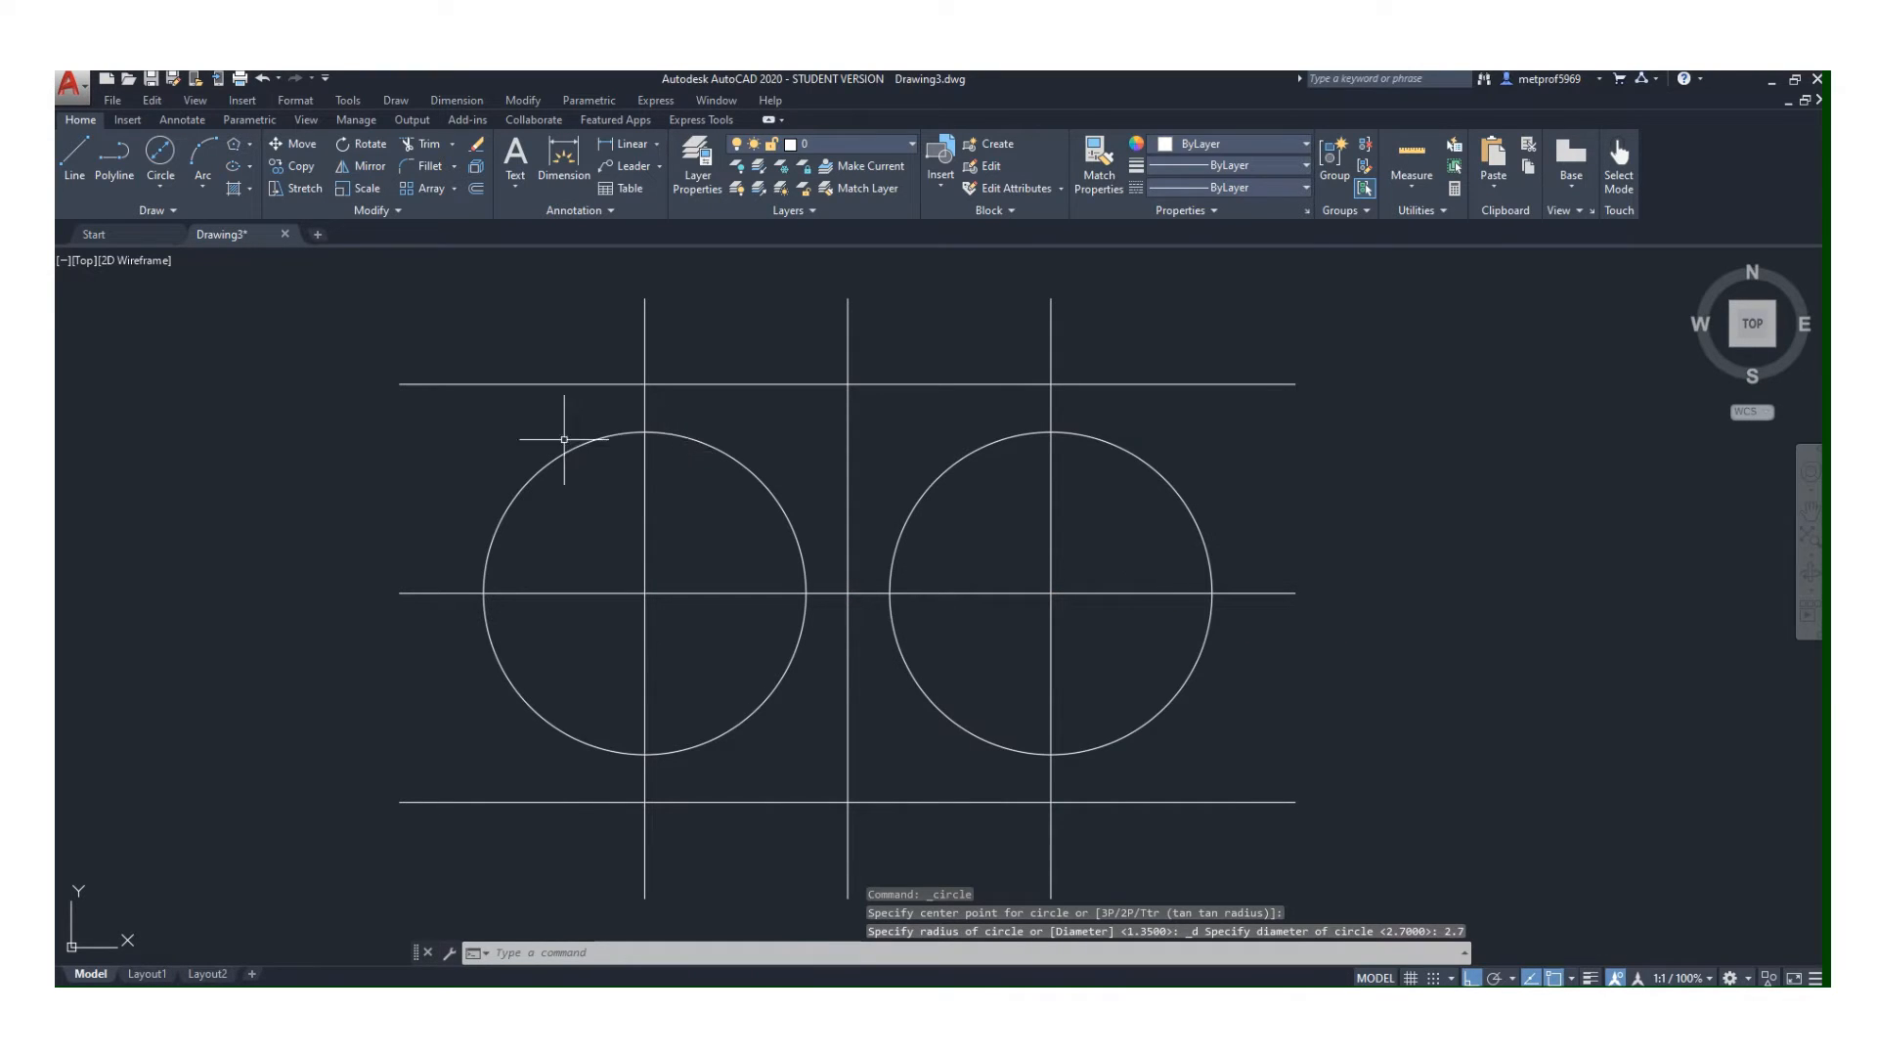
# - Draw a circle of diameter 0.75 centred where the middle vertical line crosses the upper horizontal line
pyautogui.click(171, 155)
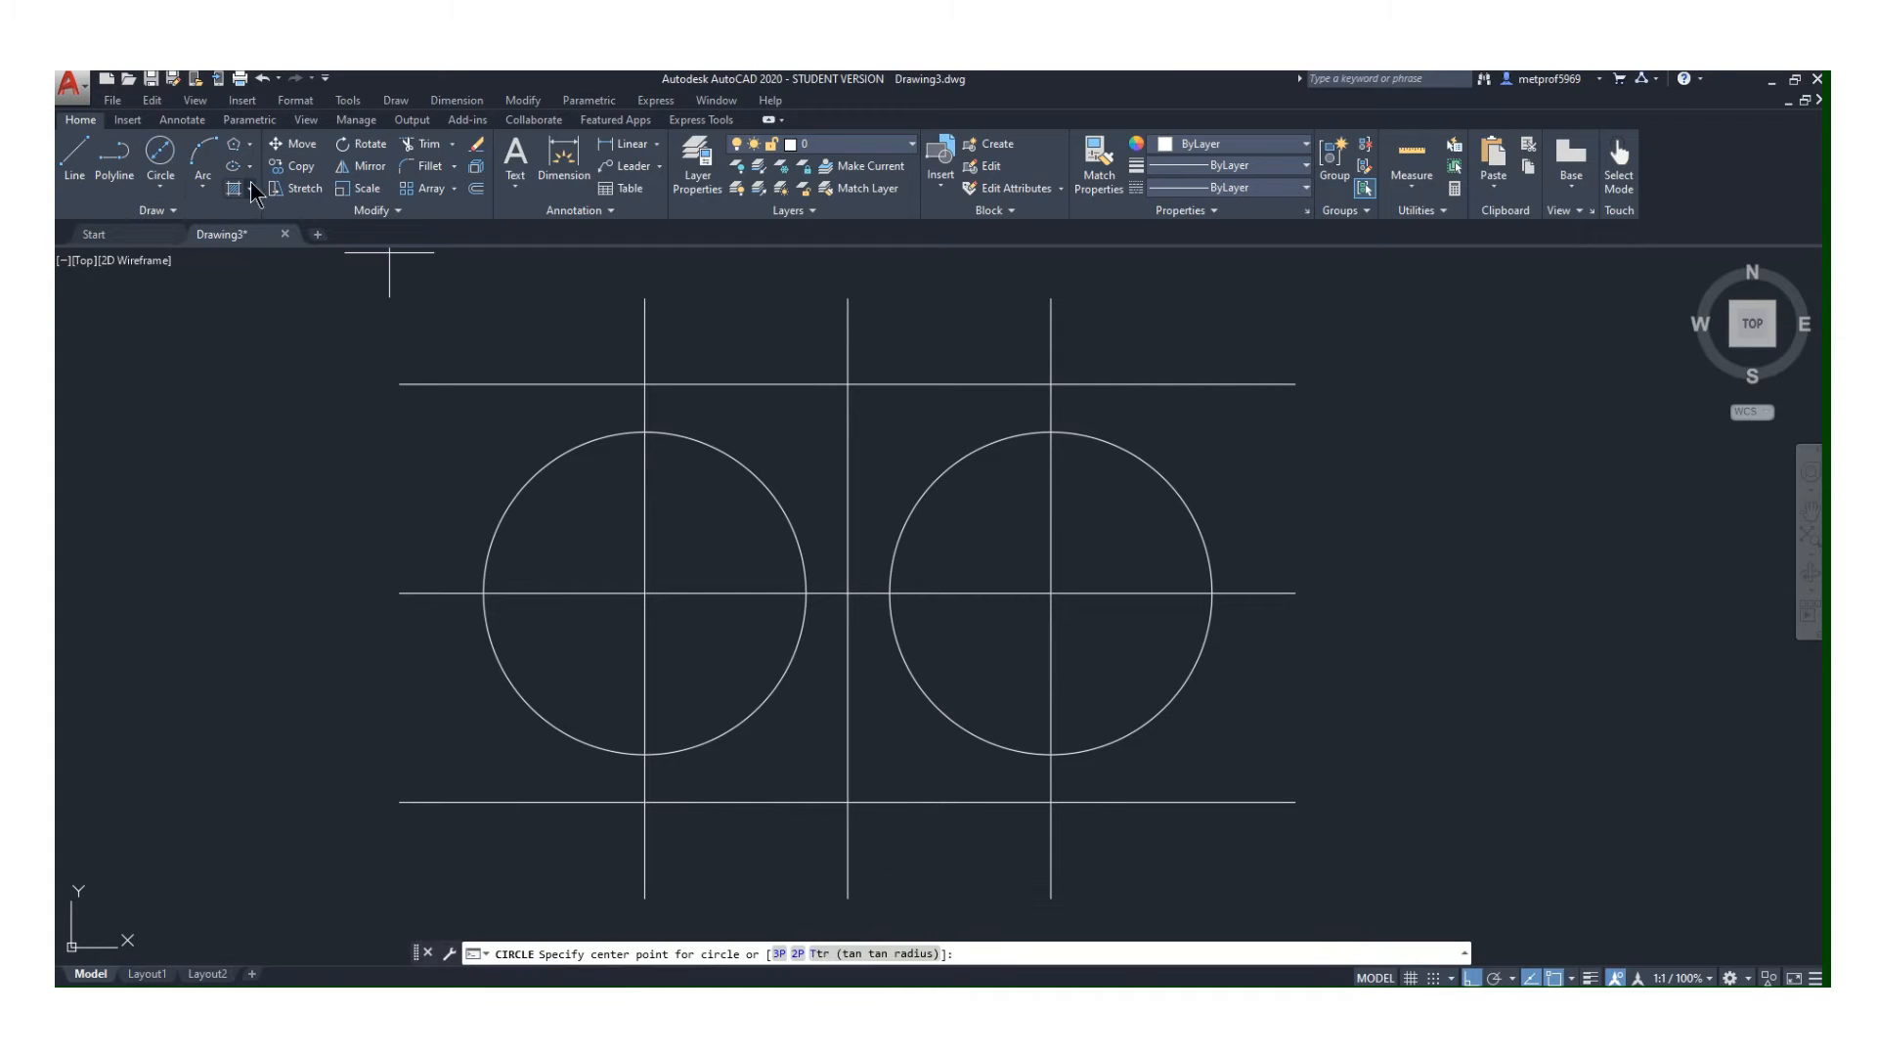
pyautogui.click(848, 384)
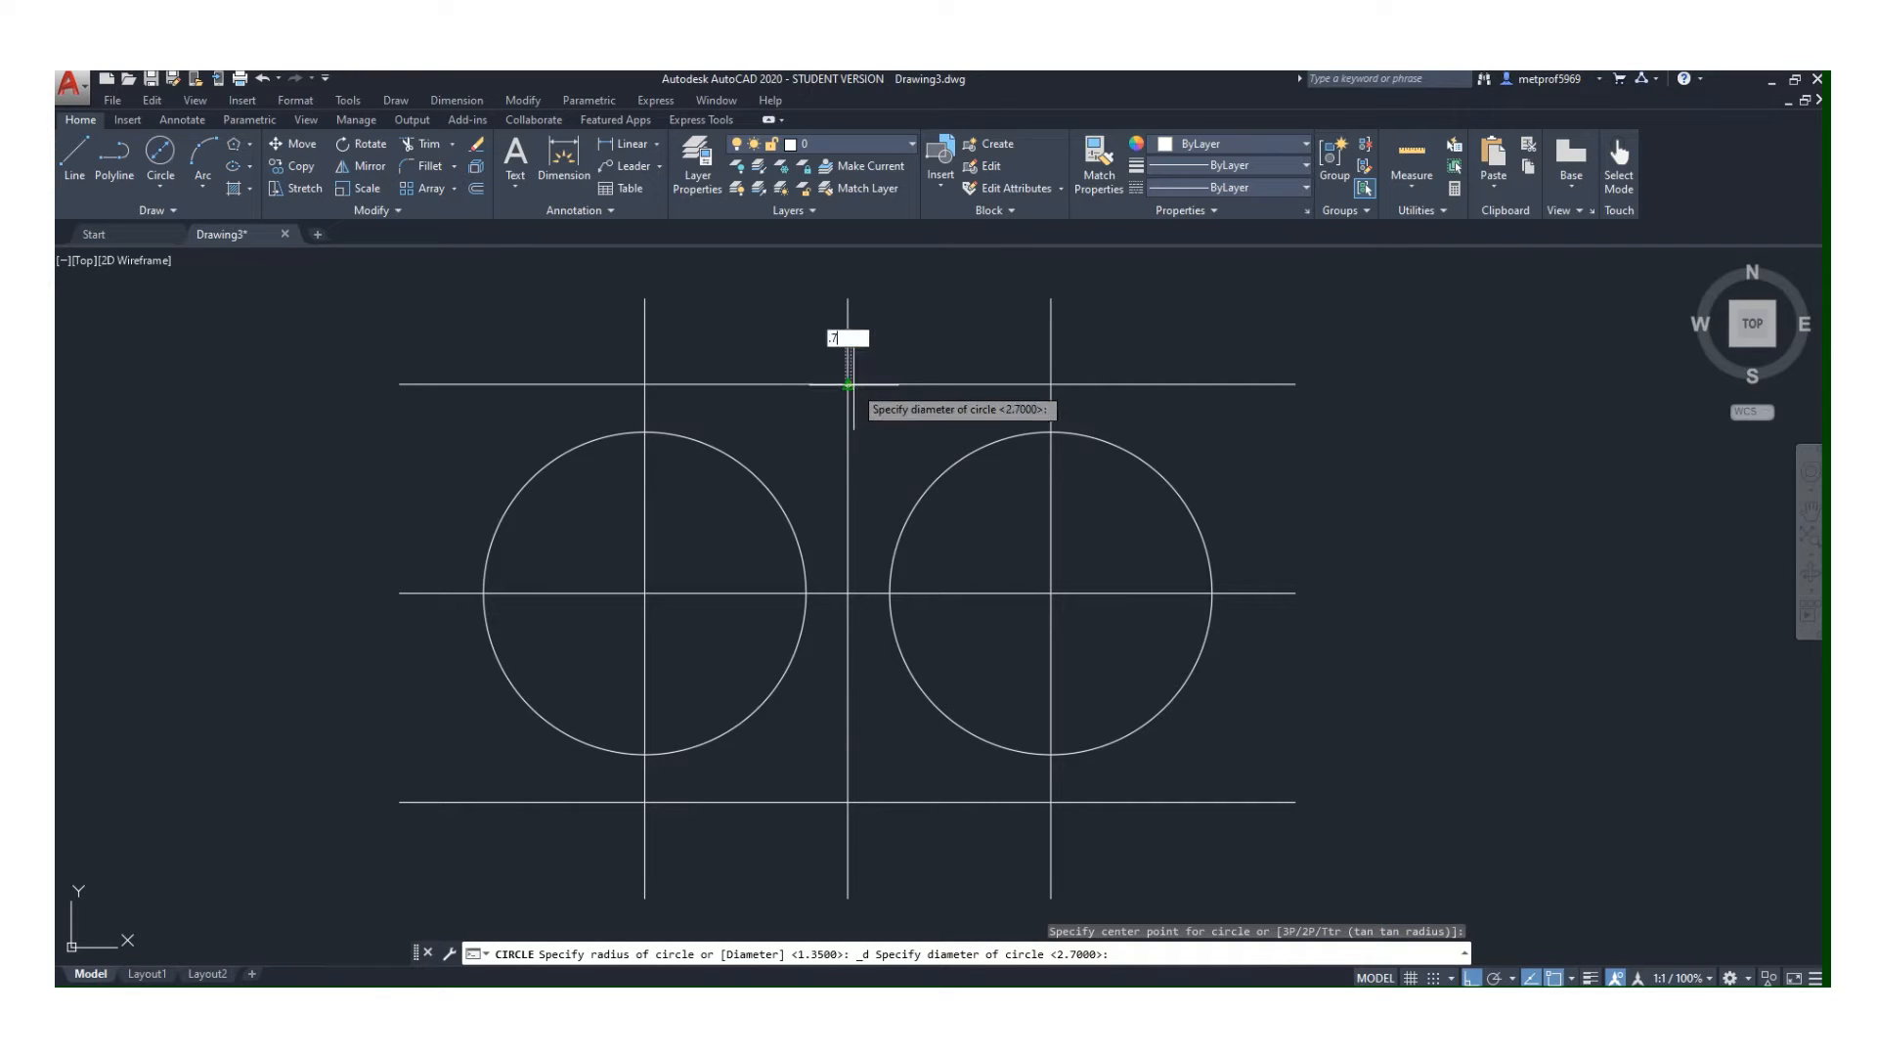
pyautogui.press('Return')
pyautogui.press('Escape')
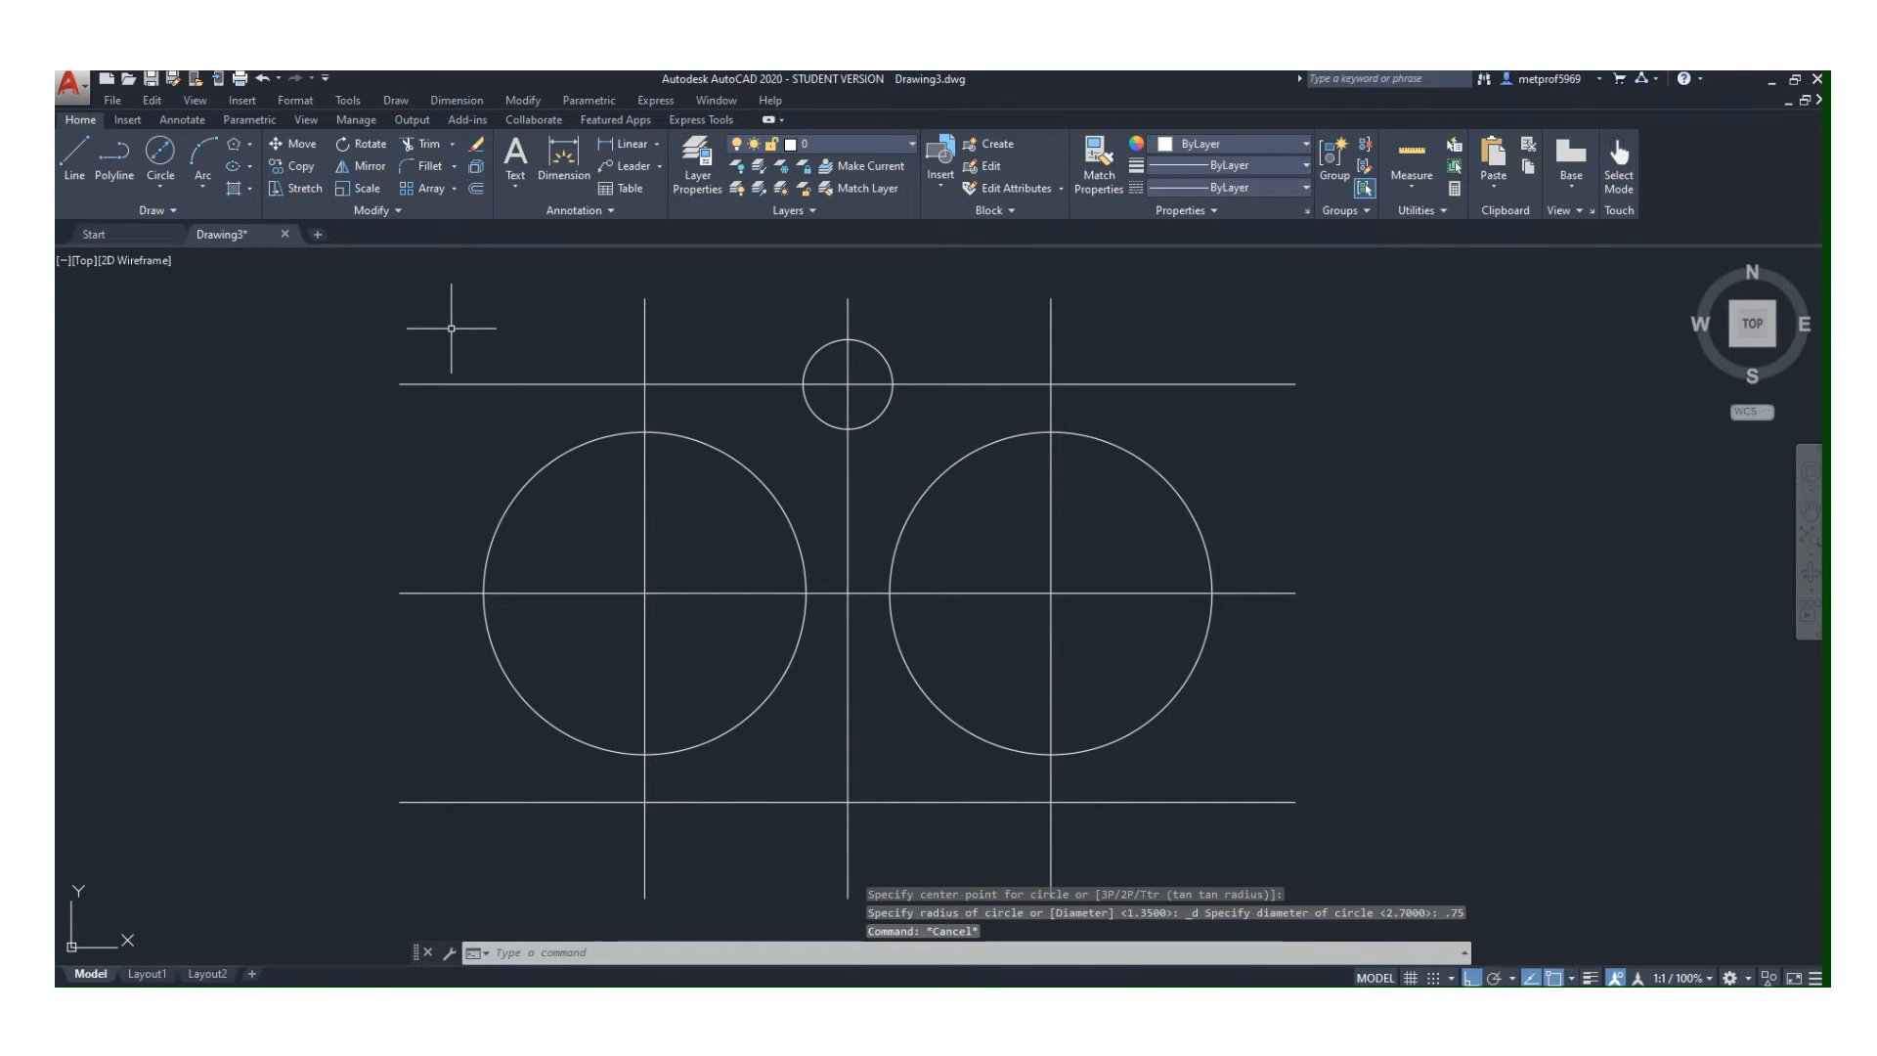
# - Draw a circle of diameter 0.75 centred where the middle vertical line crosses the lower horizontal line
pyautogui.click(160, 152)
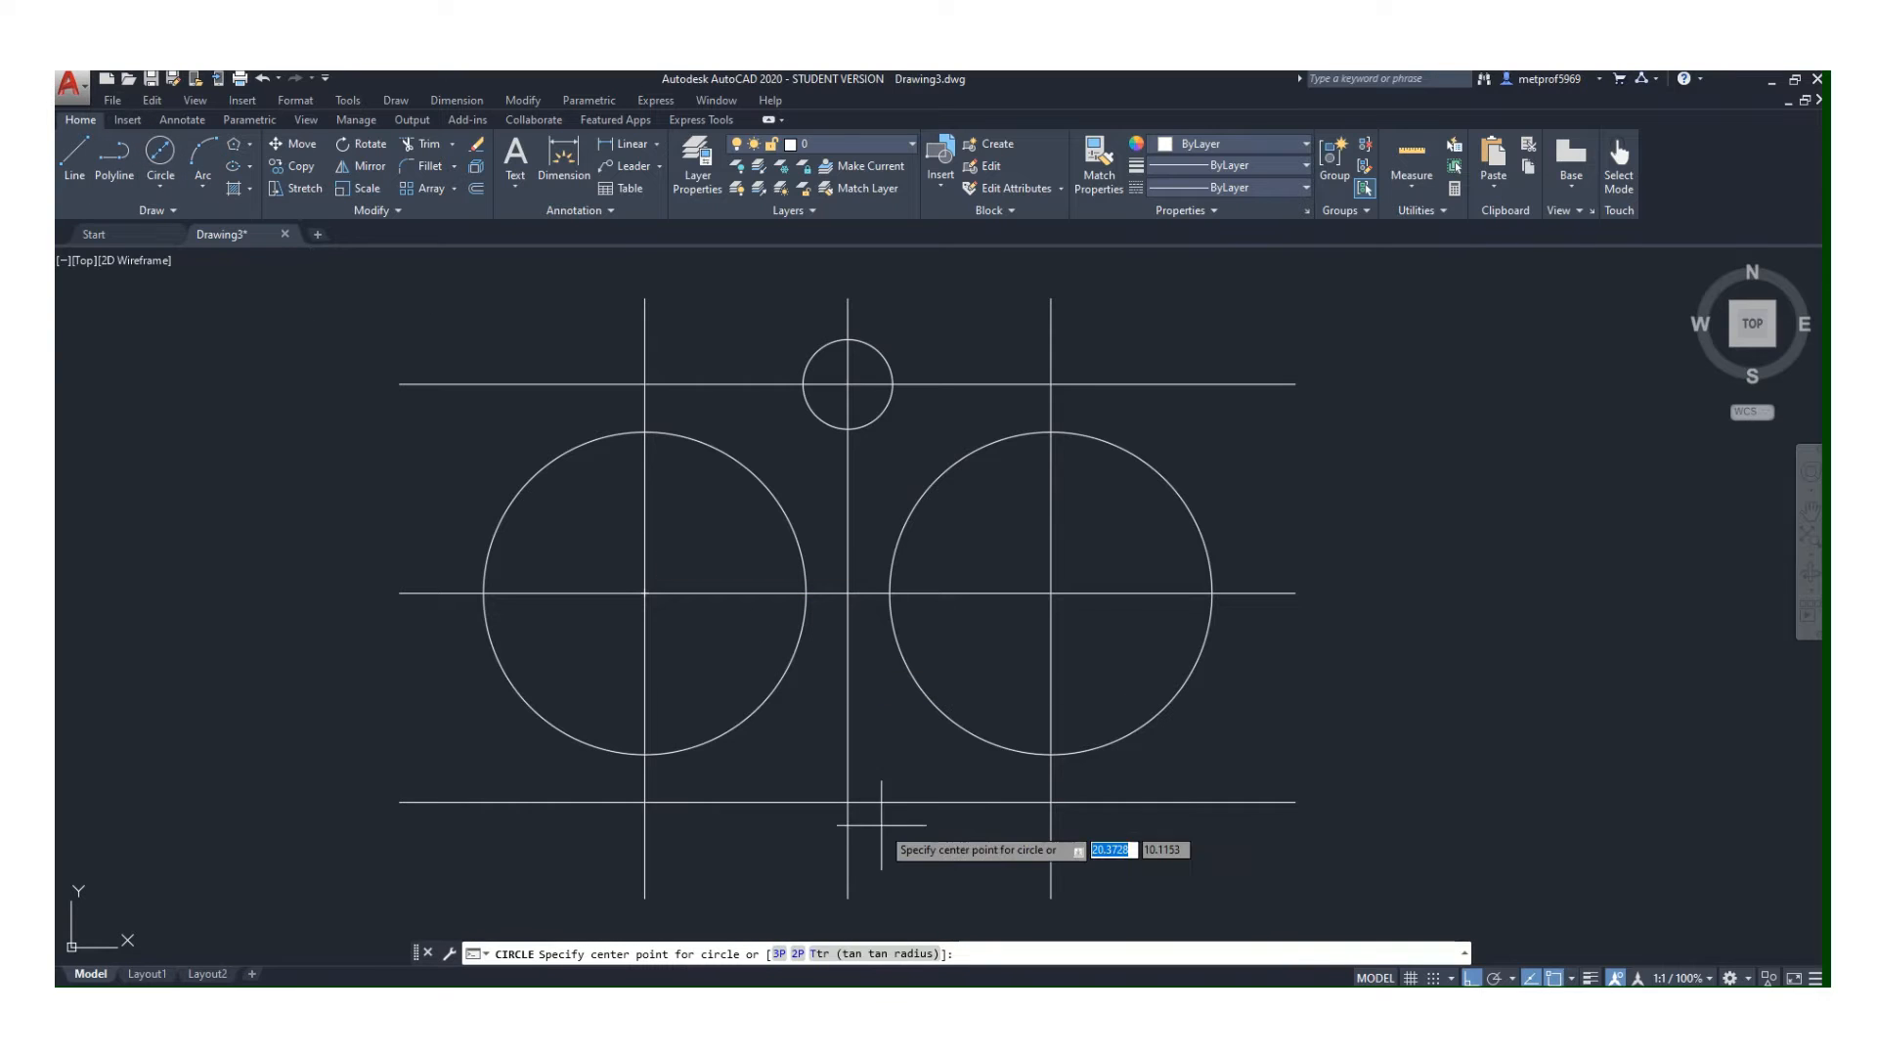
pyautogui.click(848, 803)
pyautogui.write('.7')
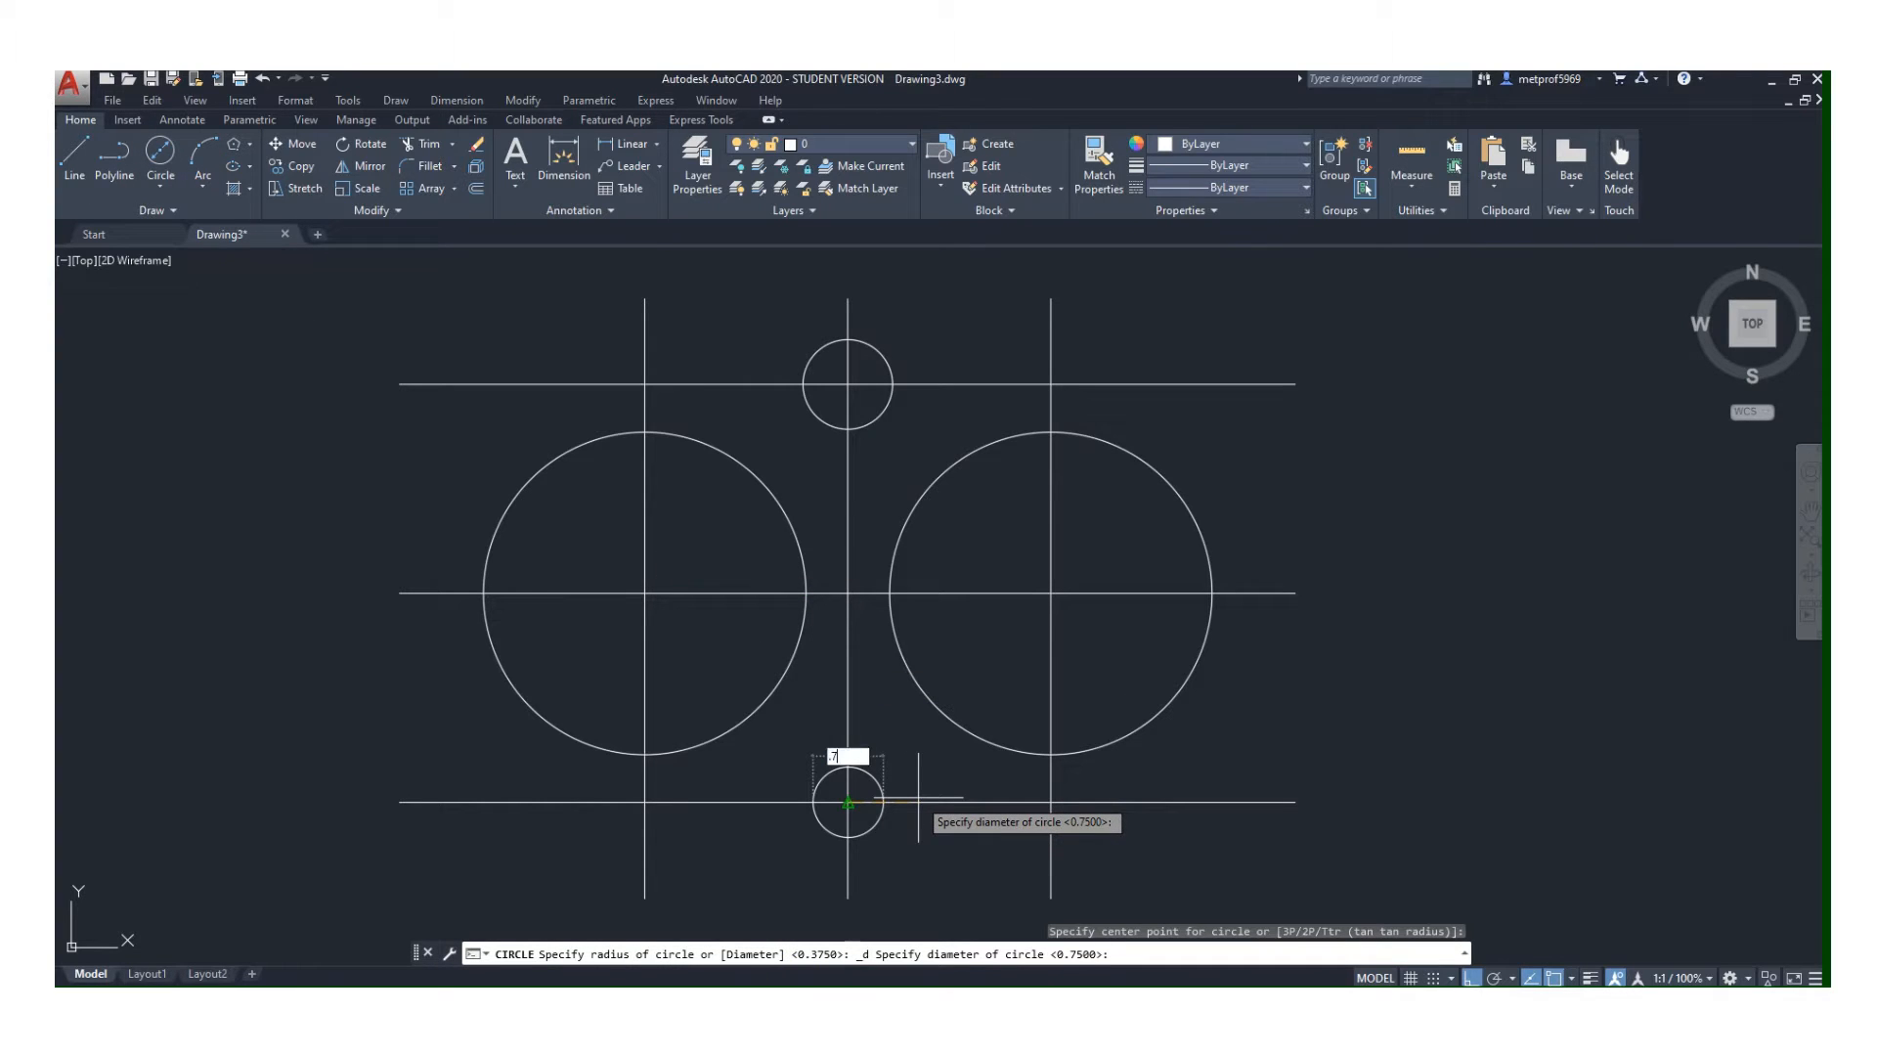
pyautogui.write('5')
pyautogui.press('Return')
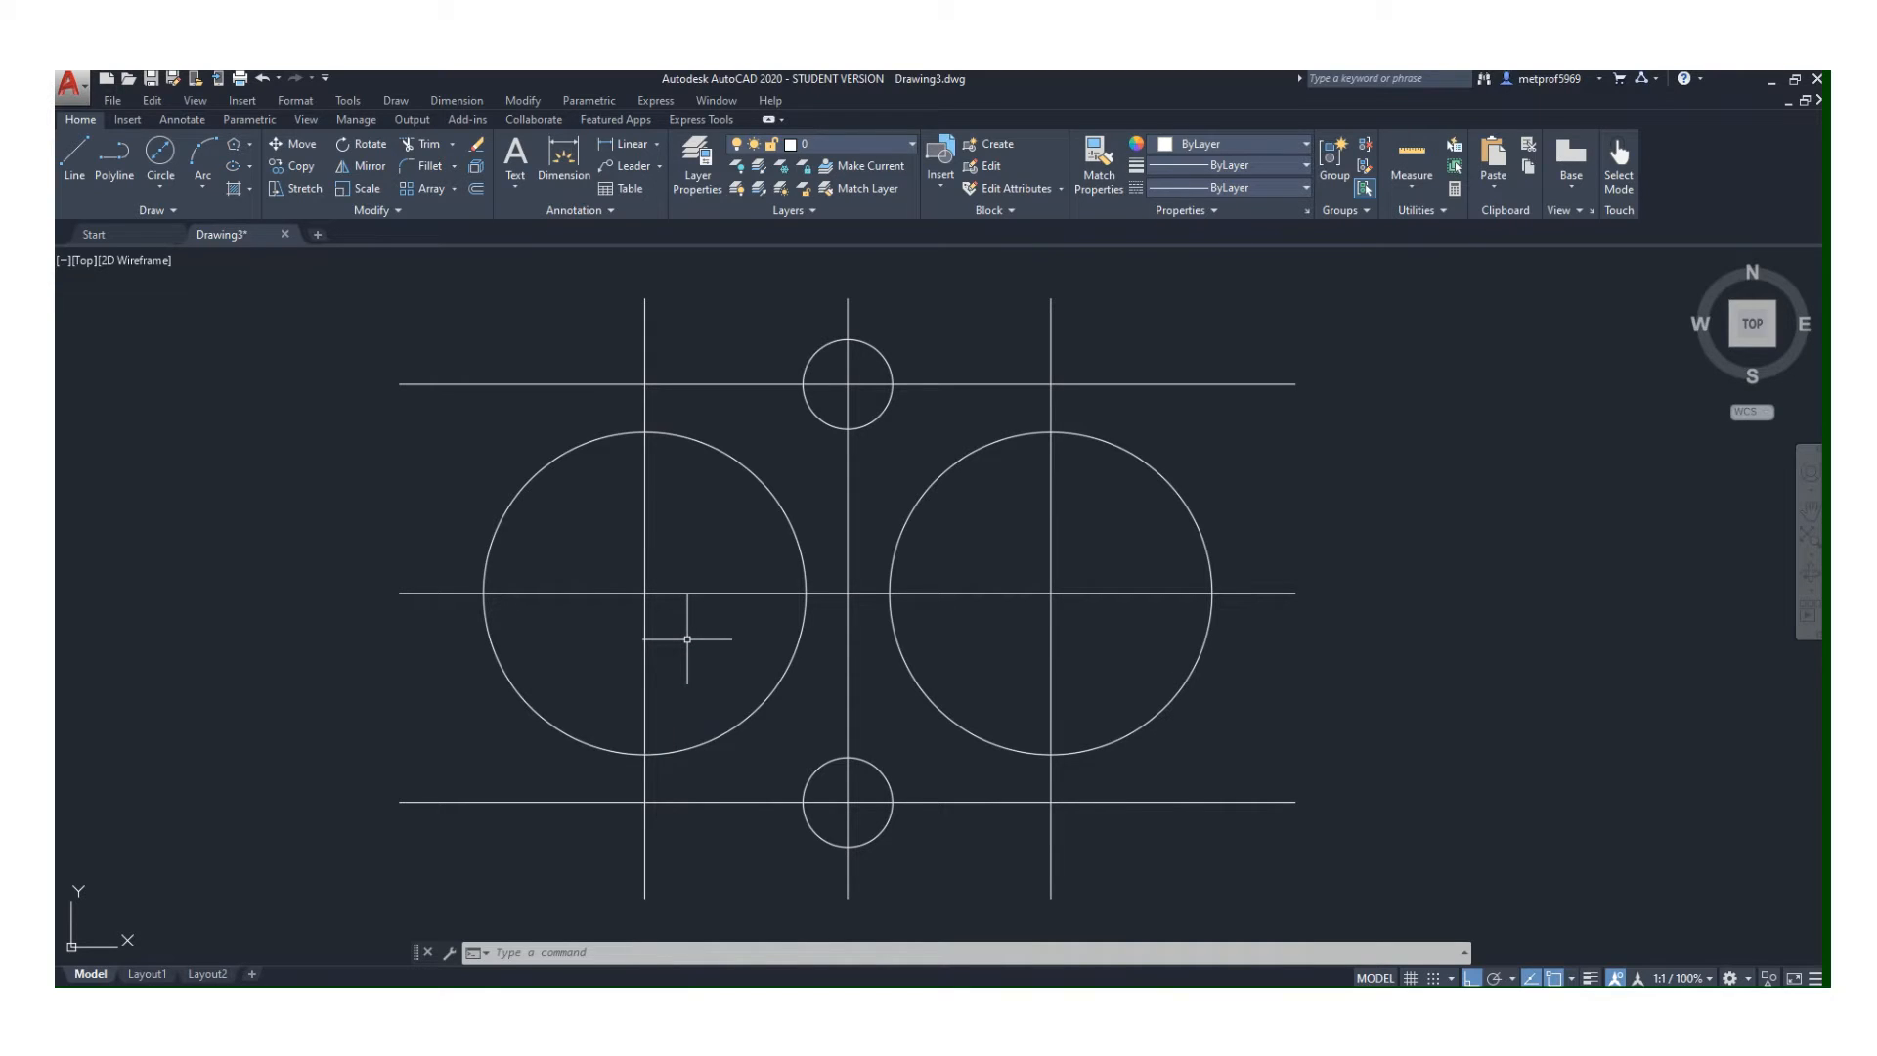
# - Draw a circle of diameter 0.75 centred on the left endpoint of the middle horizontal line
pyautogui.click(162, 156)
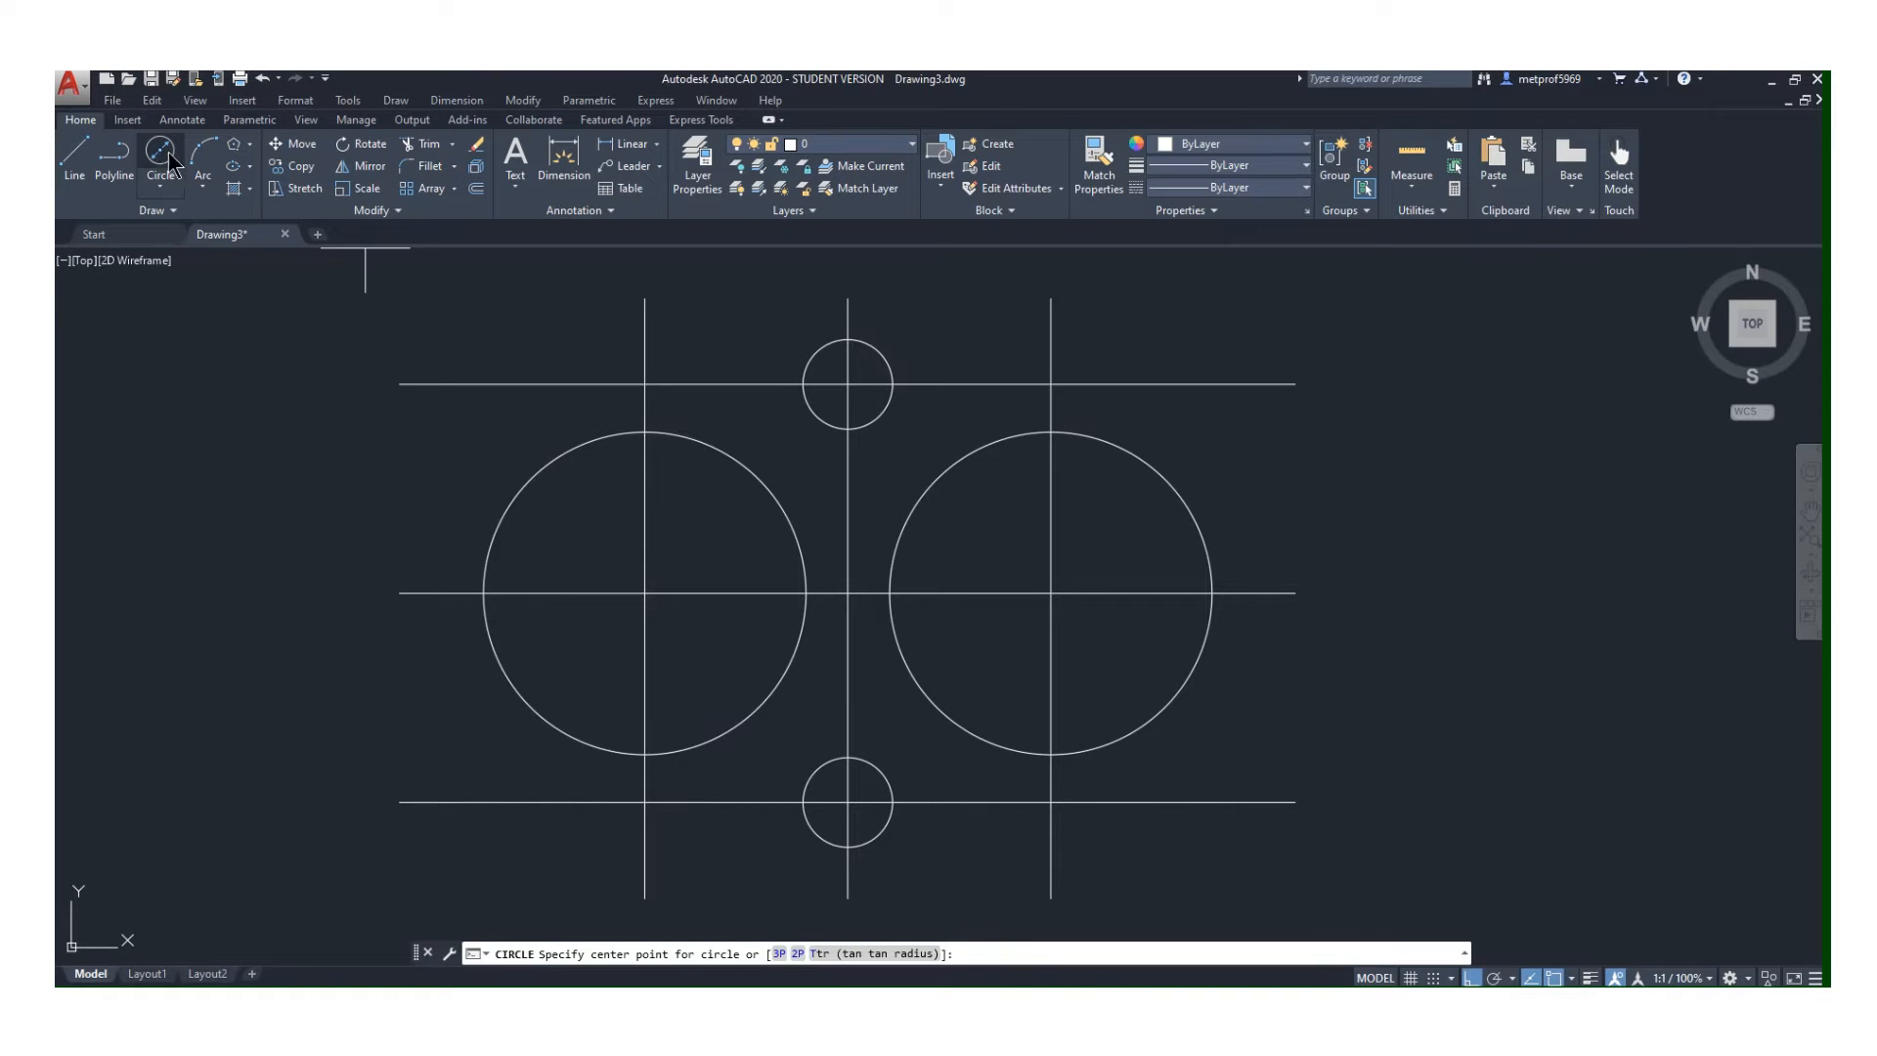
pyautogui.click(400, 593)
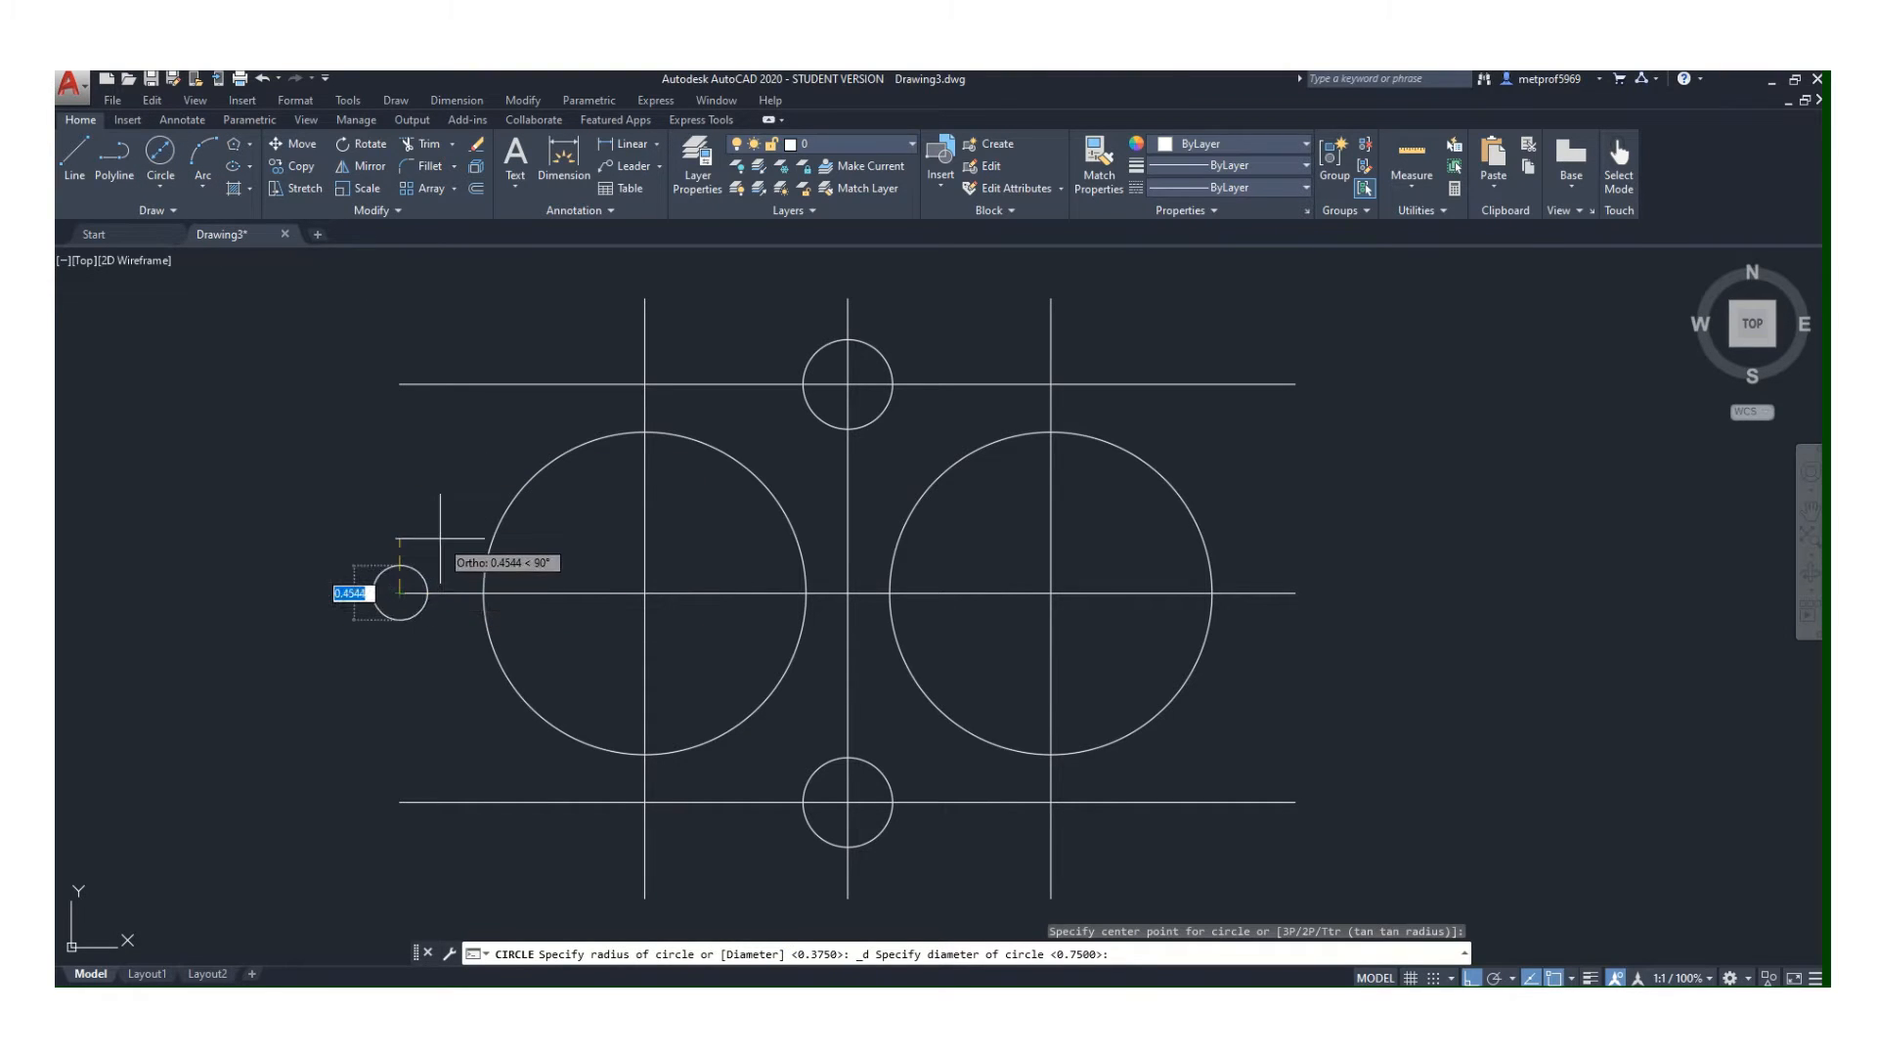
pyautogui.write('.75')
pyautogui.press('Return')
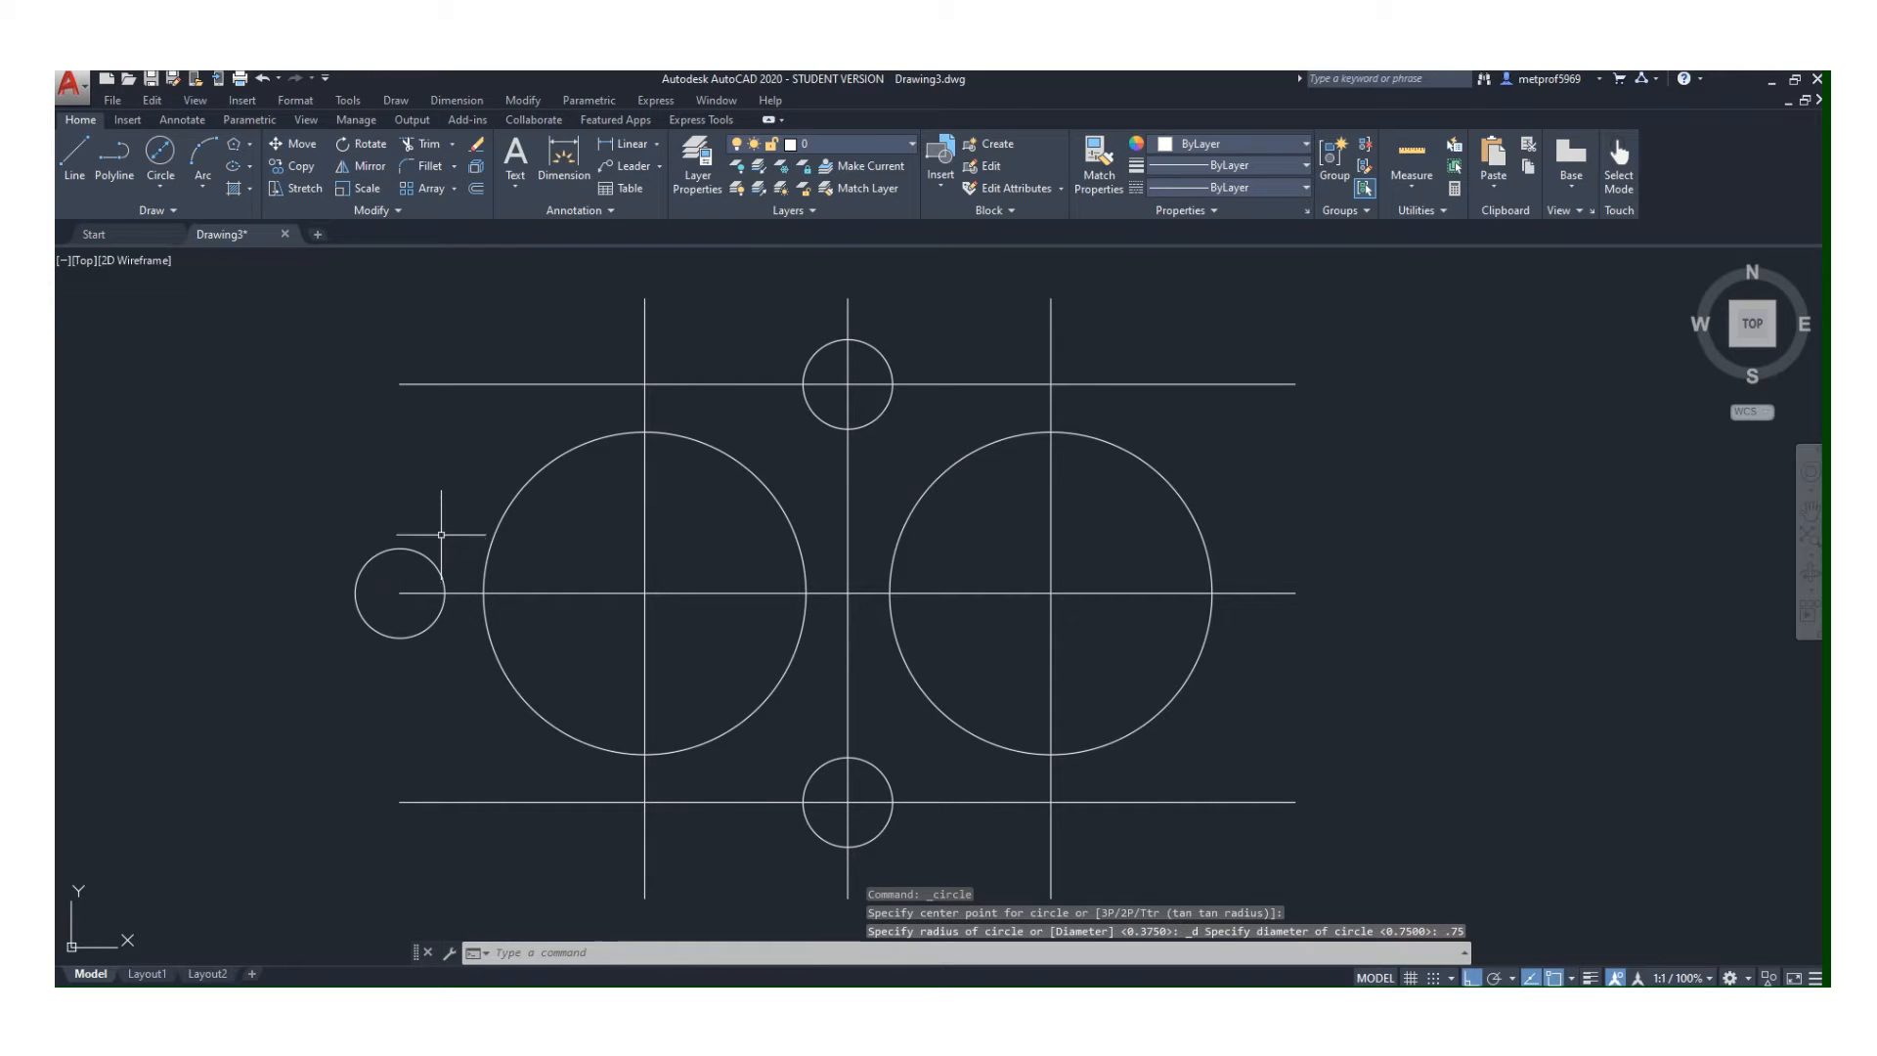
pyautogui.press('Escape')
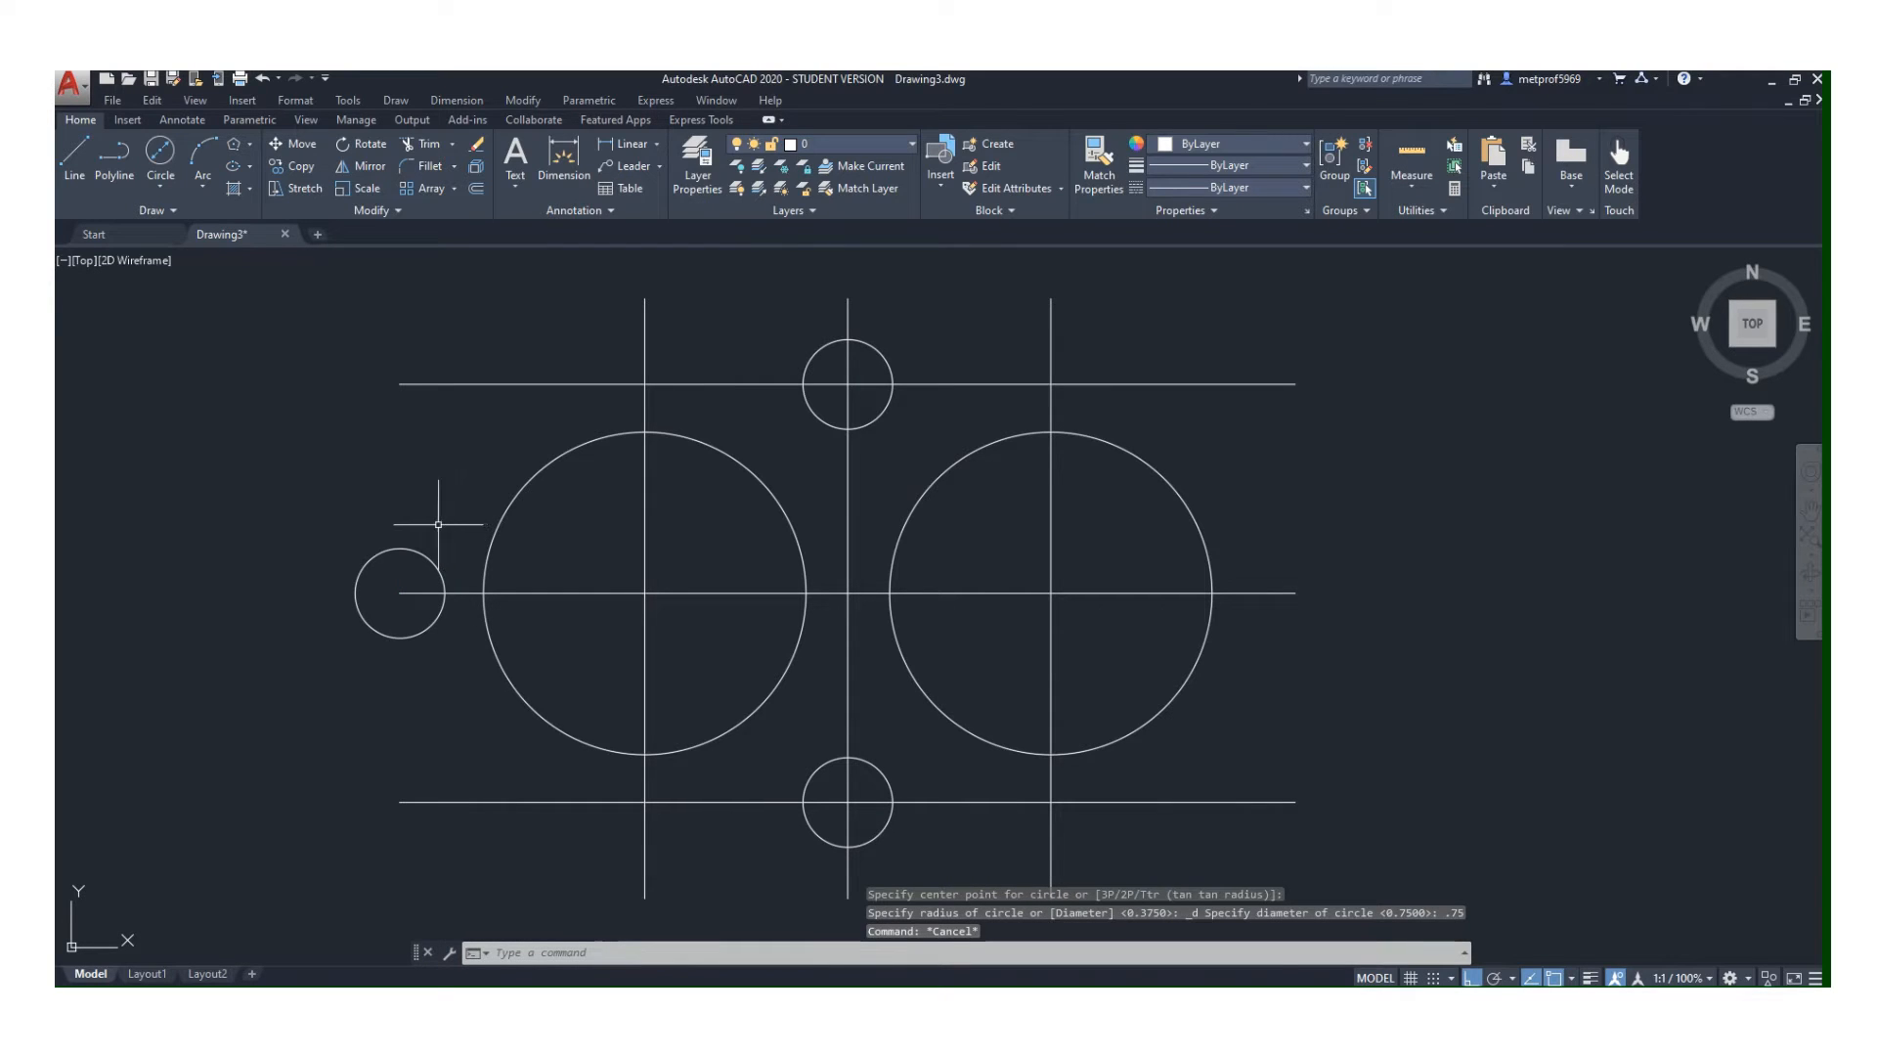
# - Draw a circle of diameter 0.75 centred on the right endpoint of the middle horizontal line
pyautogui.click(176, 154)
pyautogui.click(1295, 592)
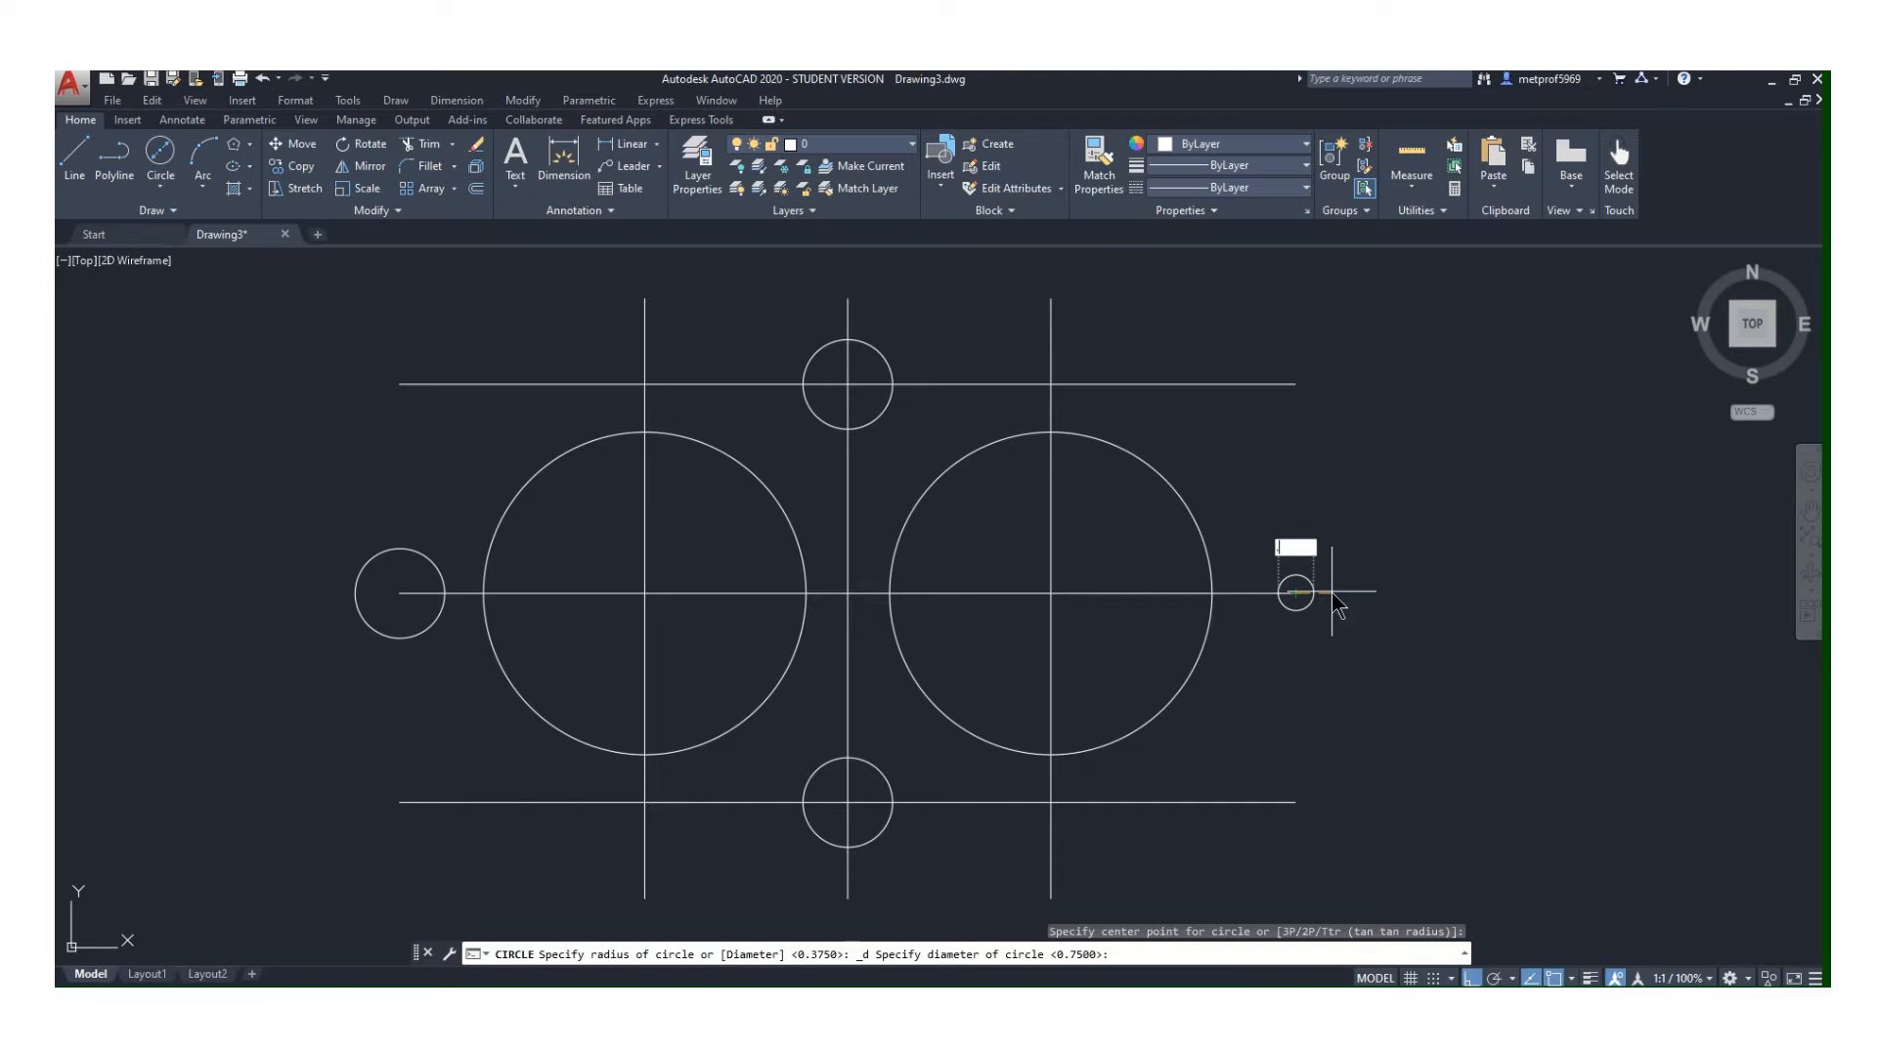
pyautogui.write('.75')
pyautogui.press('Return')
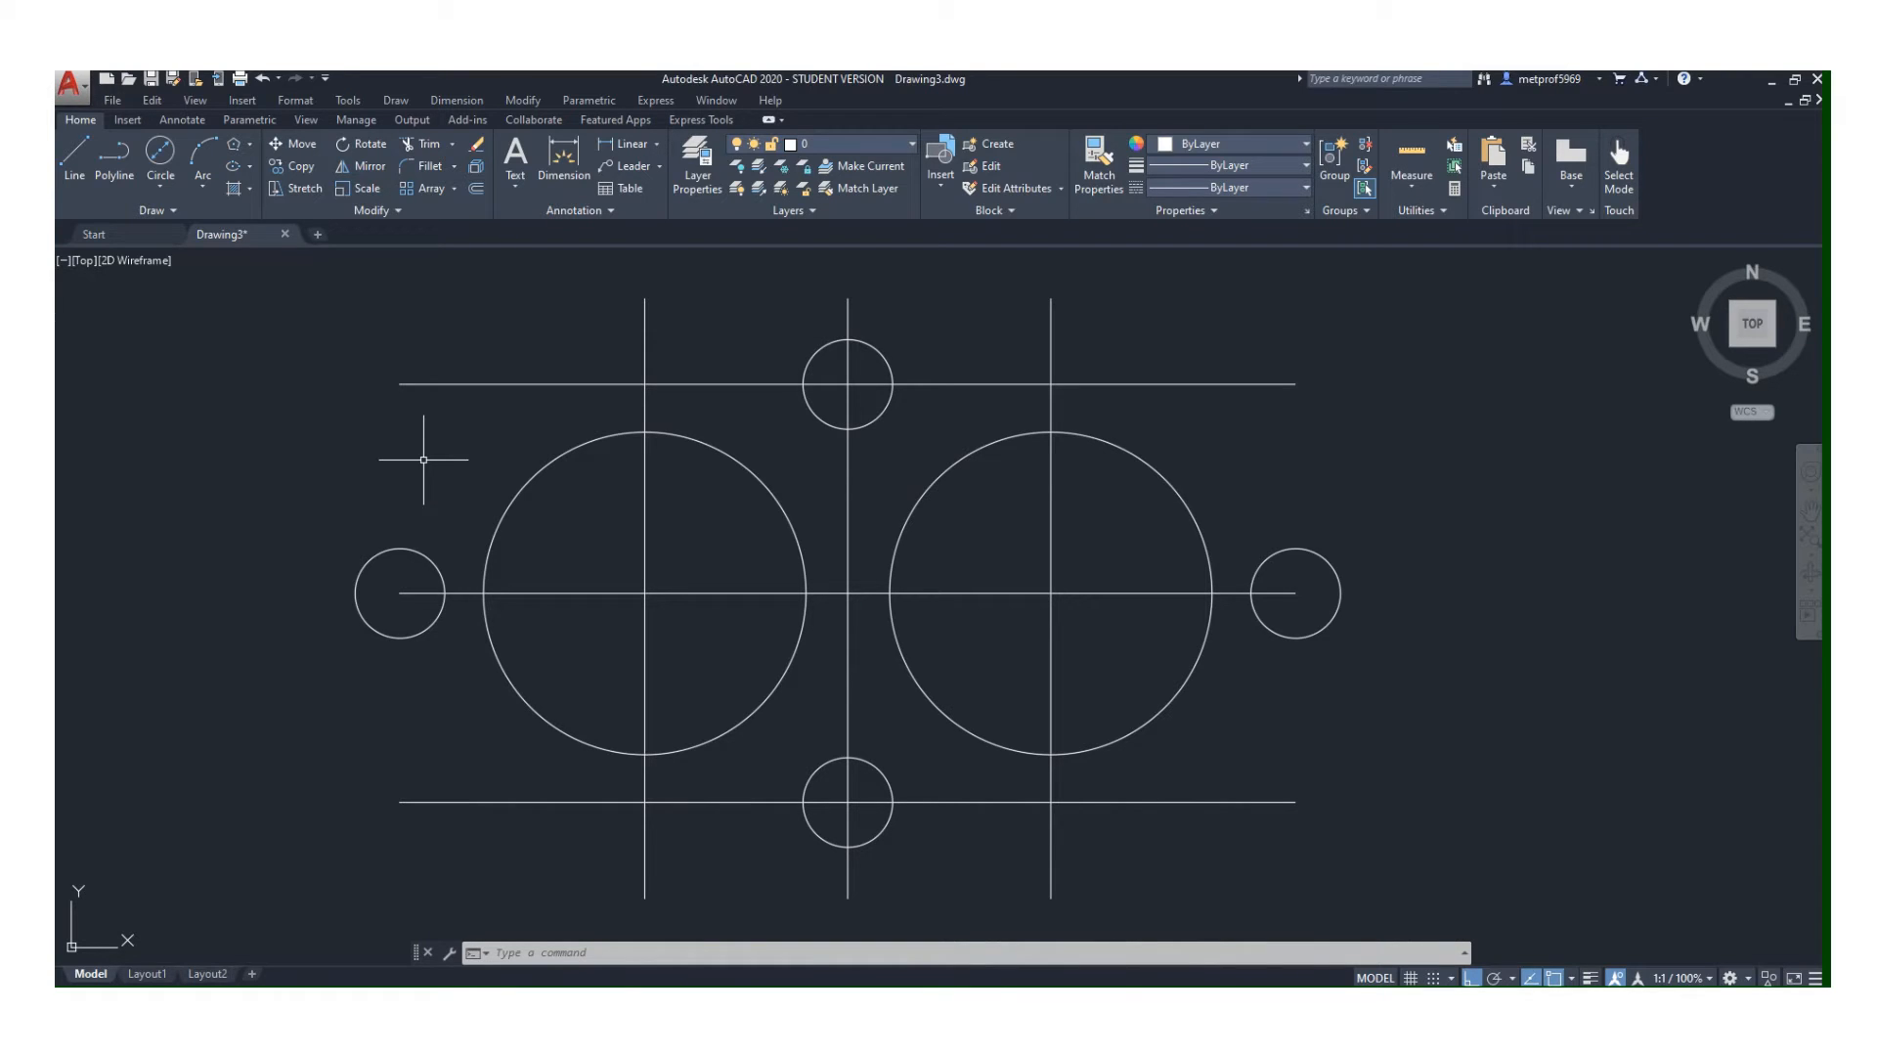
# - Draw a circle of diameter 4 concentric with the left 2.7 diameter circle
pyautogui.click(156, 154)
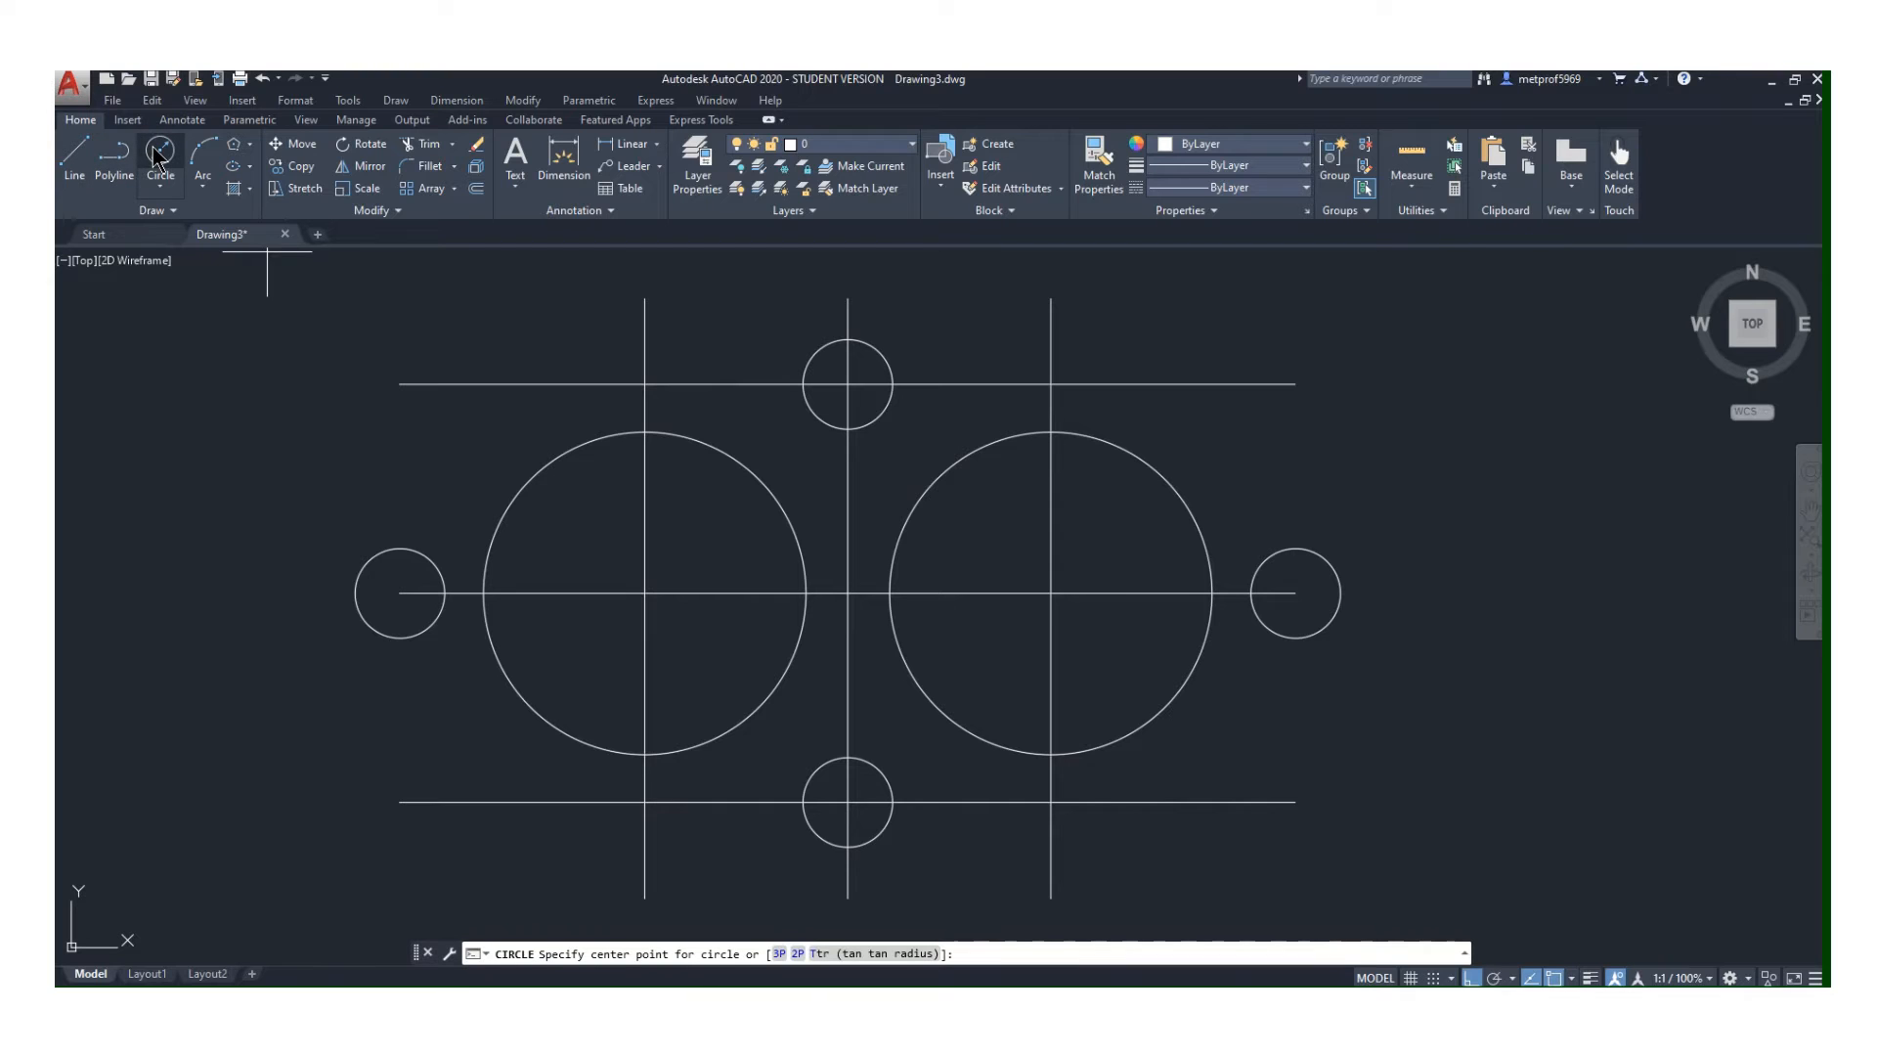
pyautogui.click(644, 594)
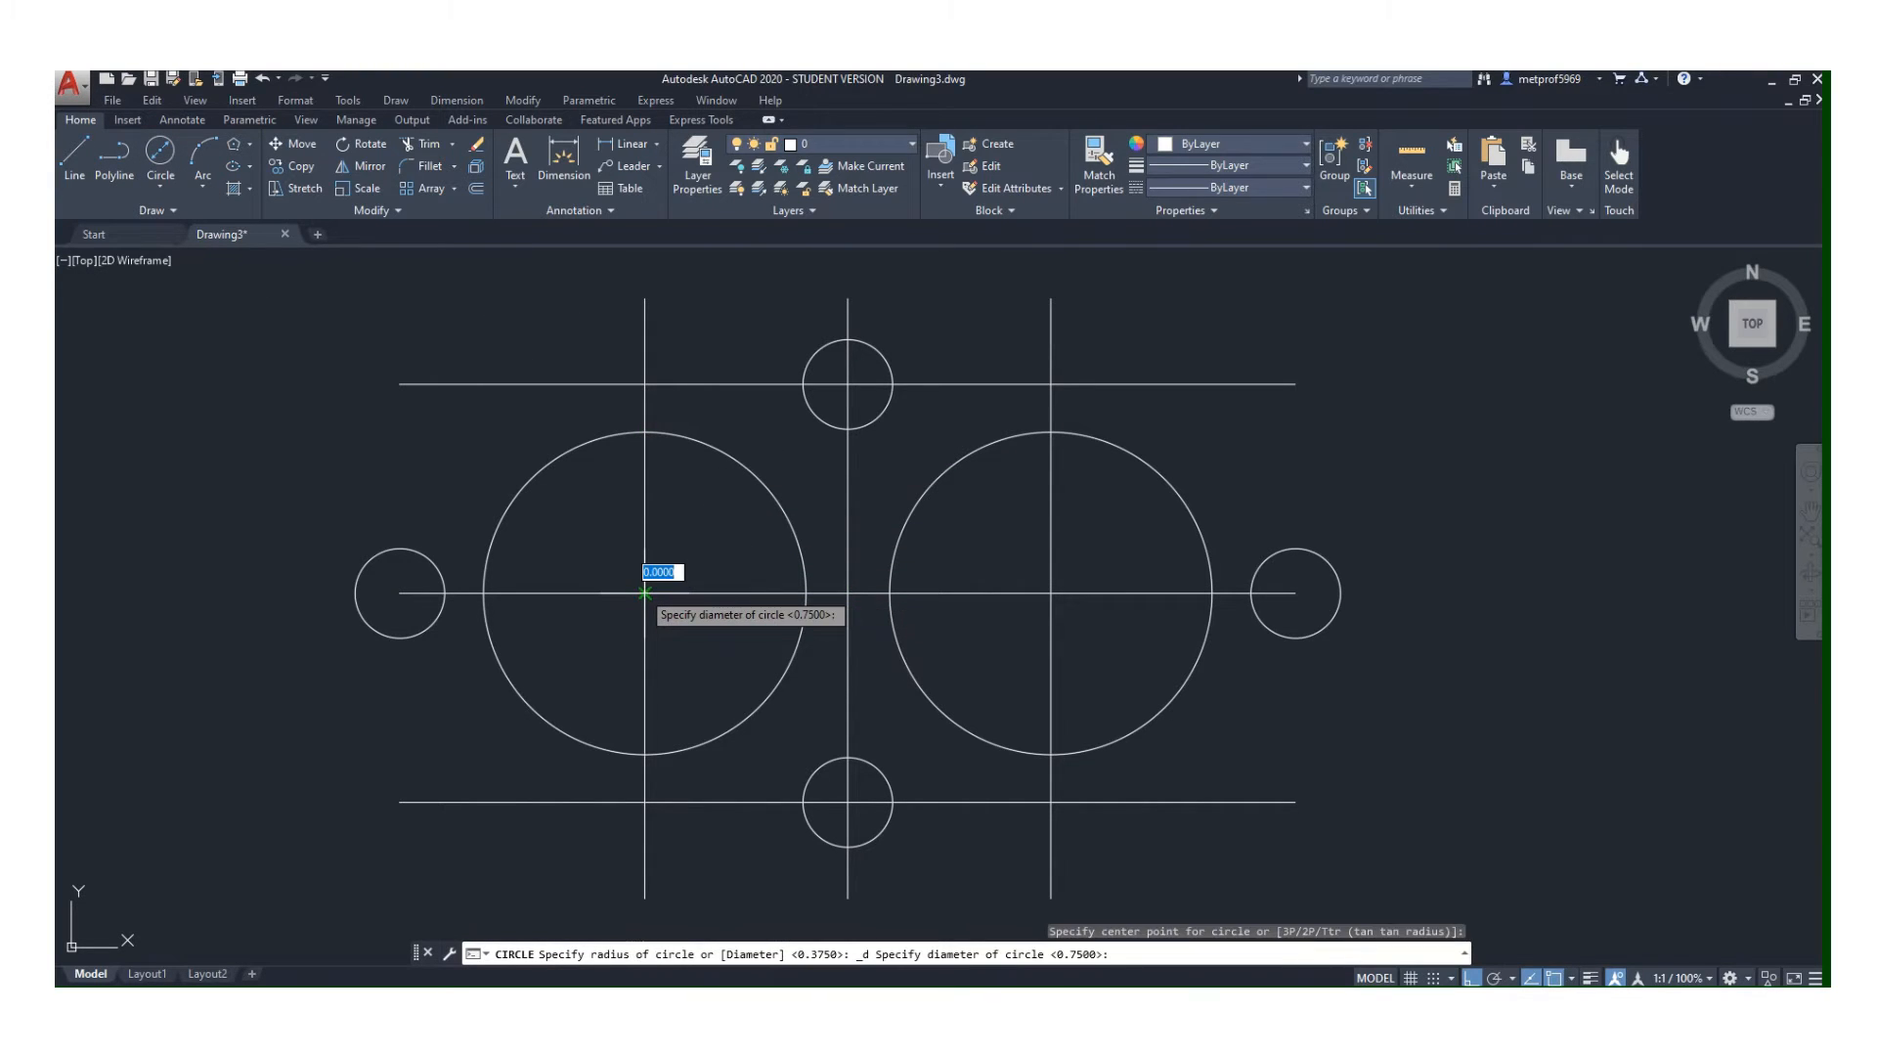
pyautogui.write('4')
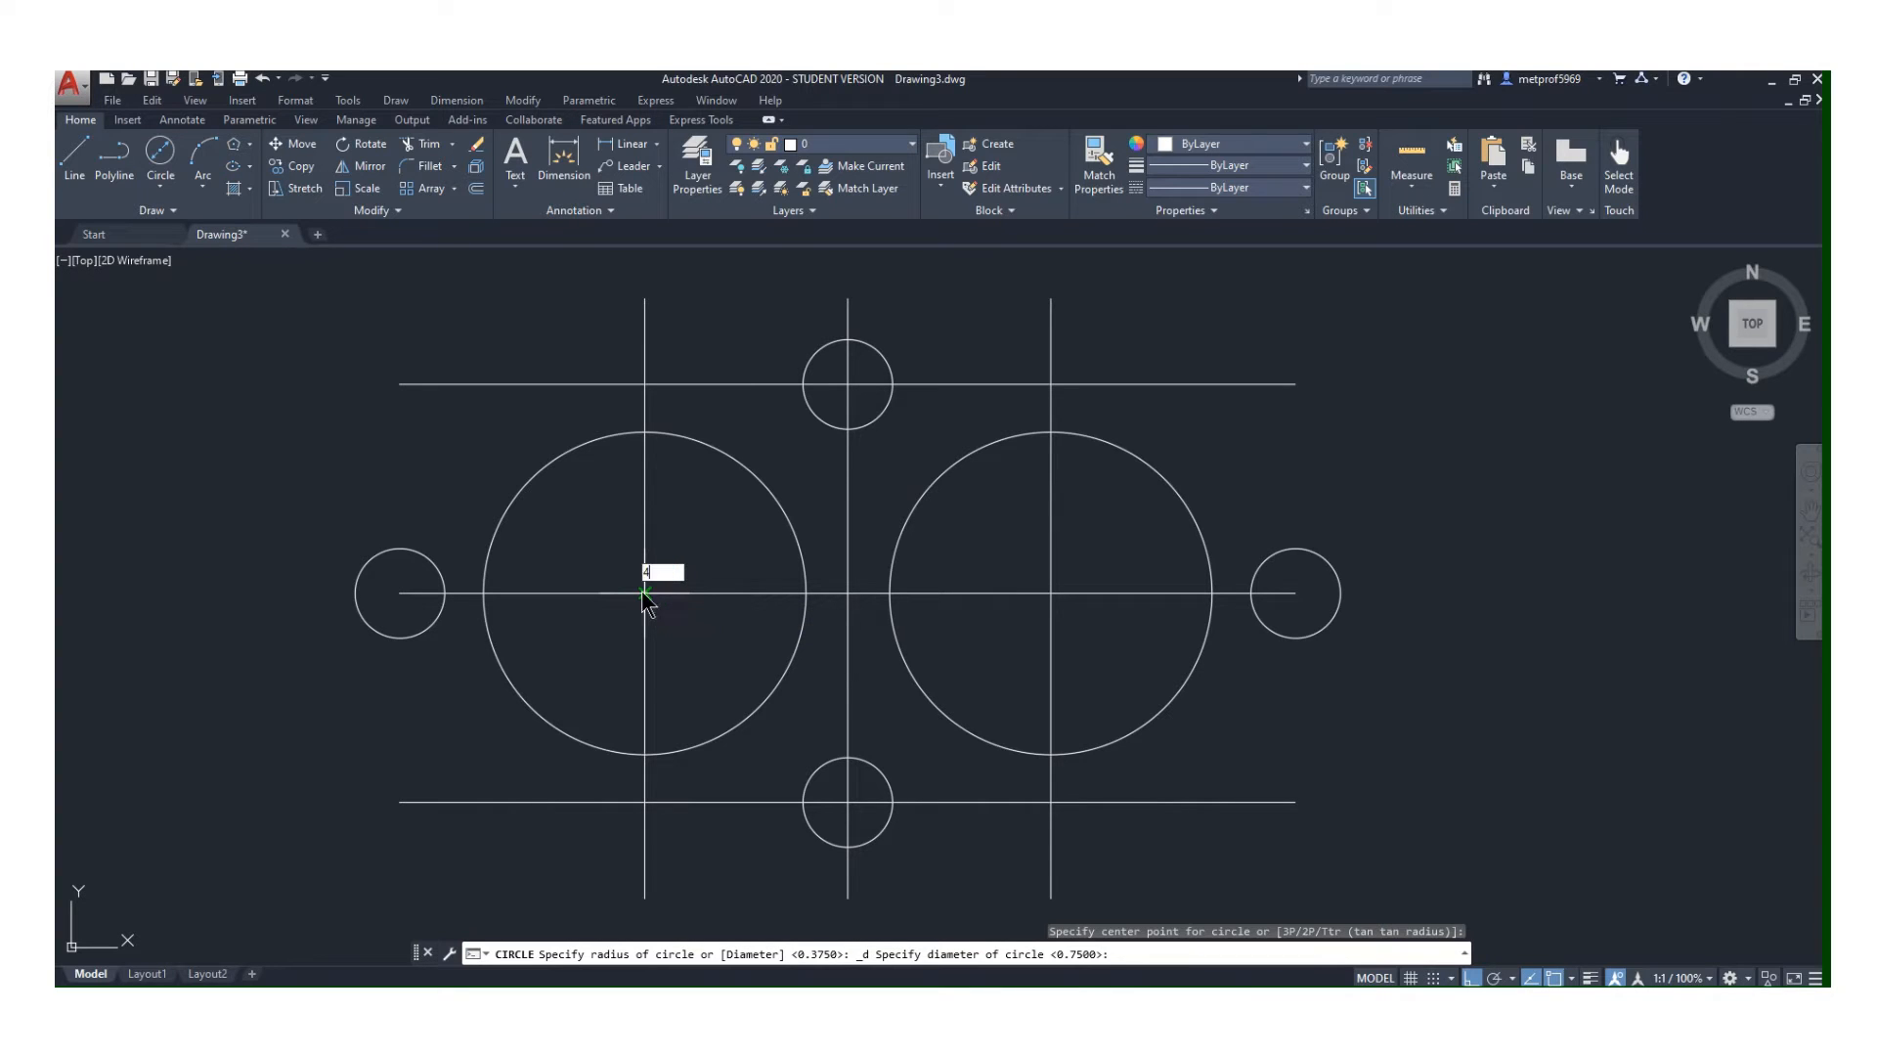
pyautogui.press('Return')
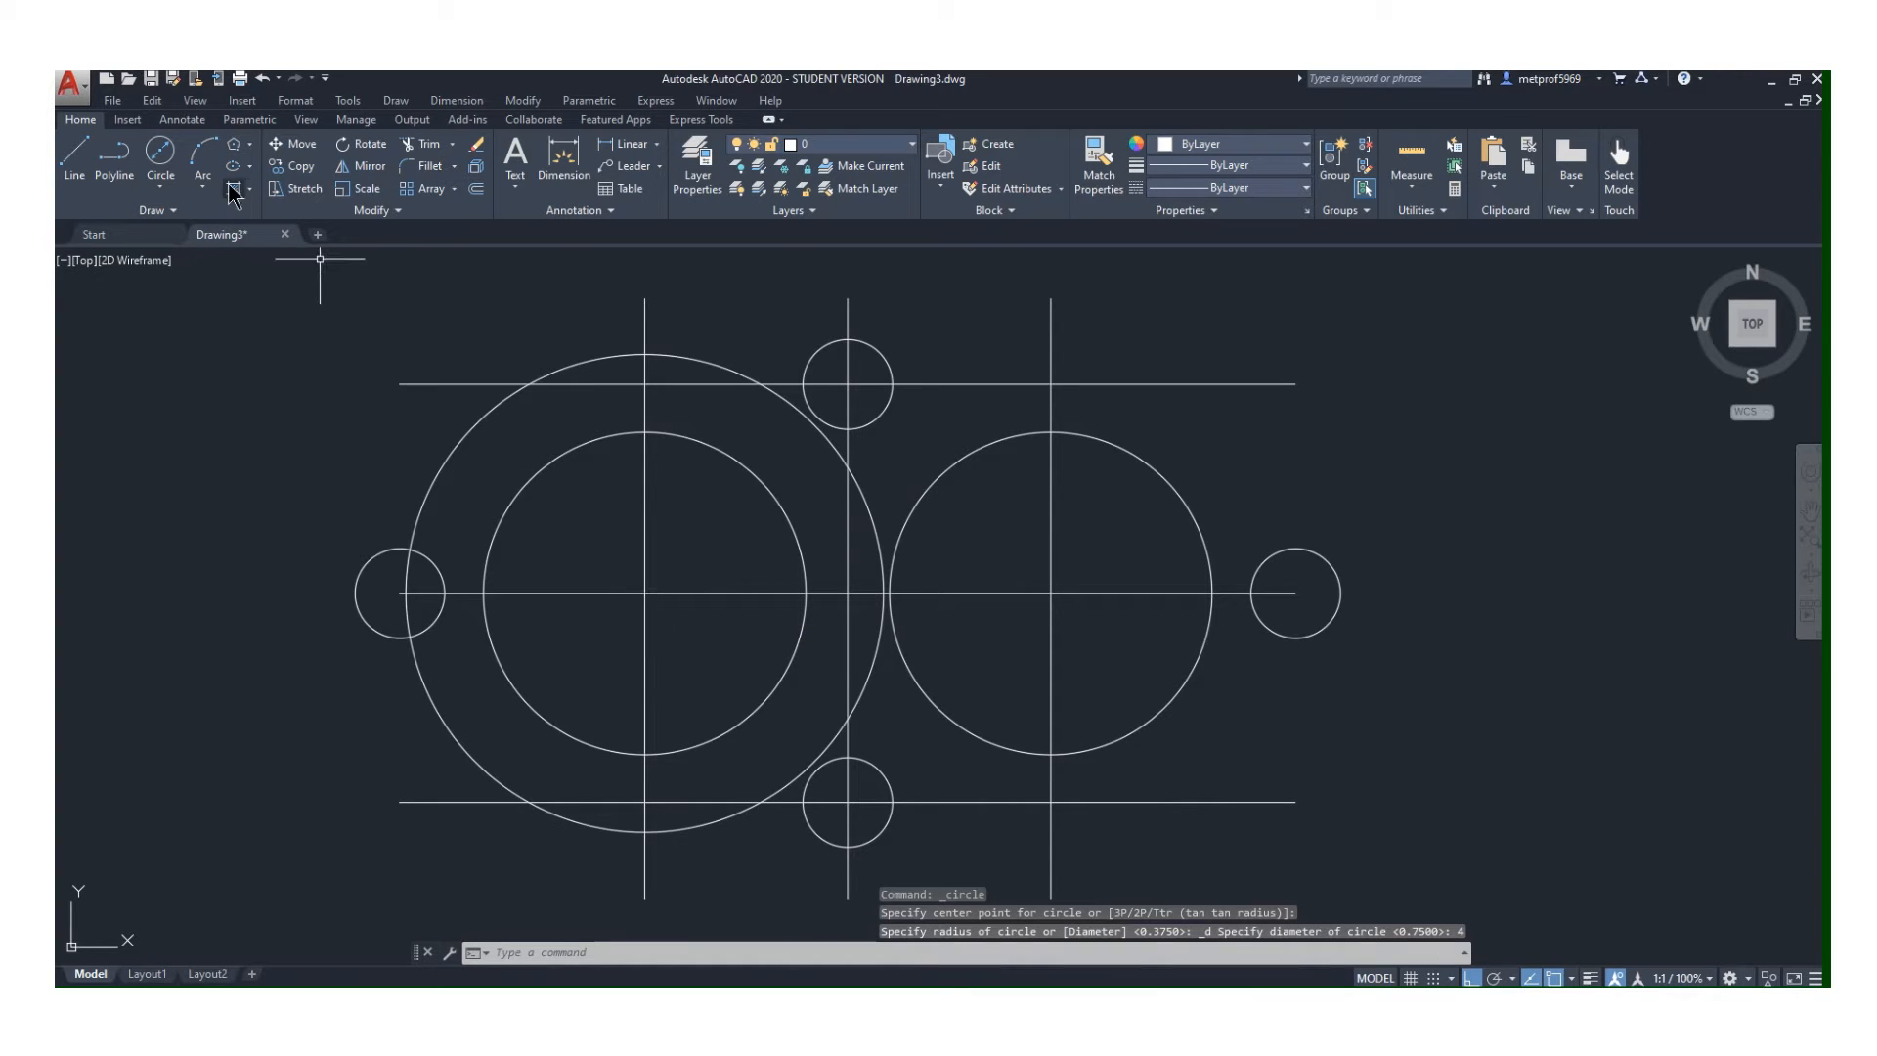
# - Draw a circle of diameter 4 concentric with the right 2.7 diameter circle
pyautogui.click(160, 152)
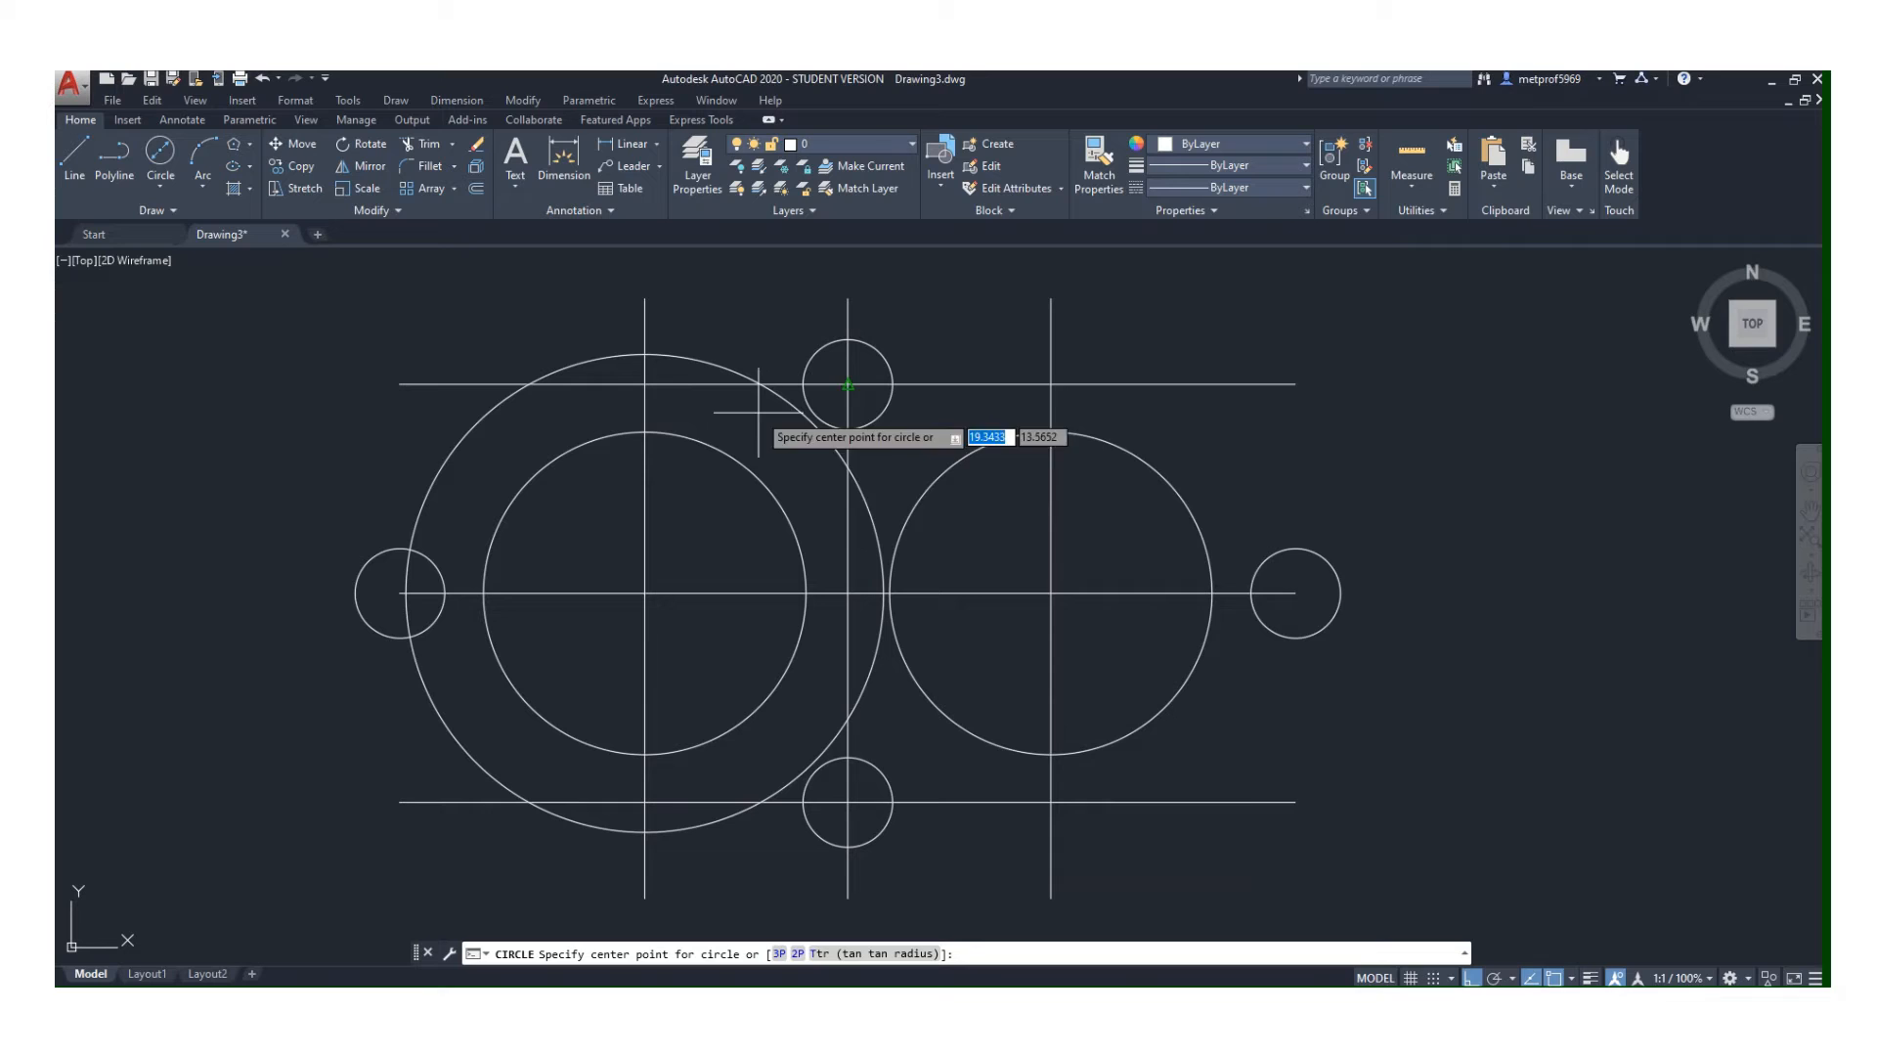
pyautogui.click(1052, 594)
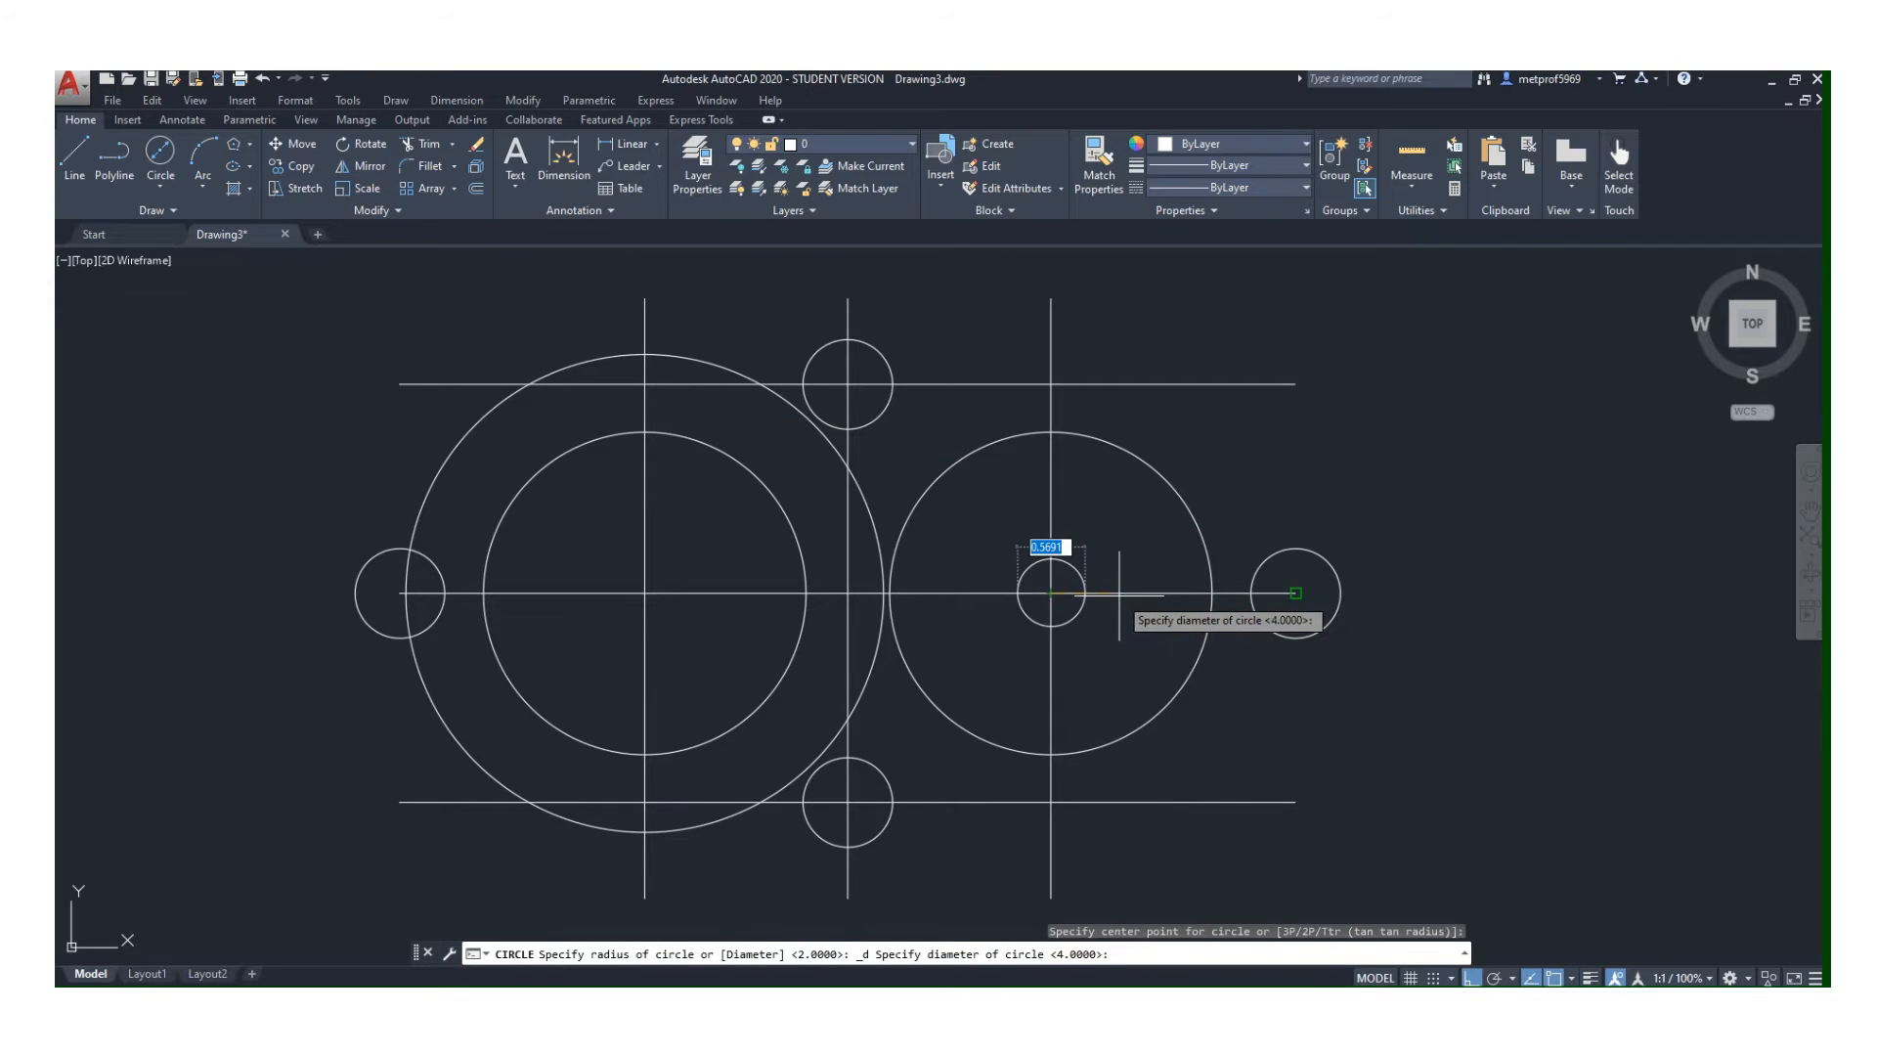
pyautogui.write('4')
pyautogui.press('Return')
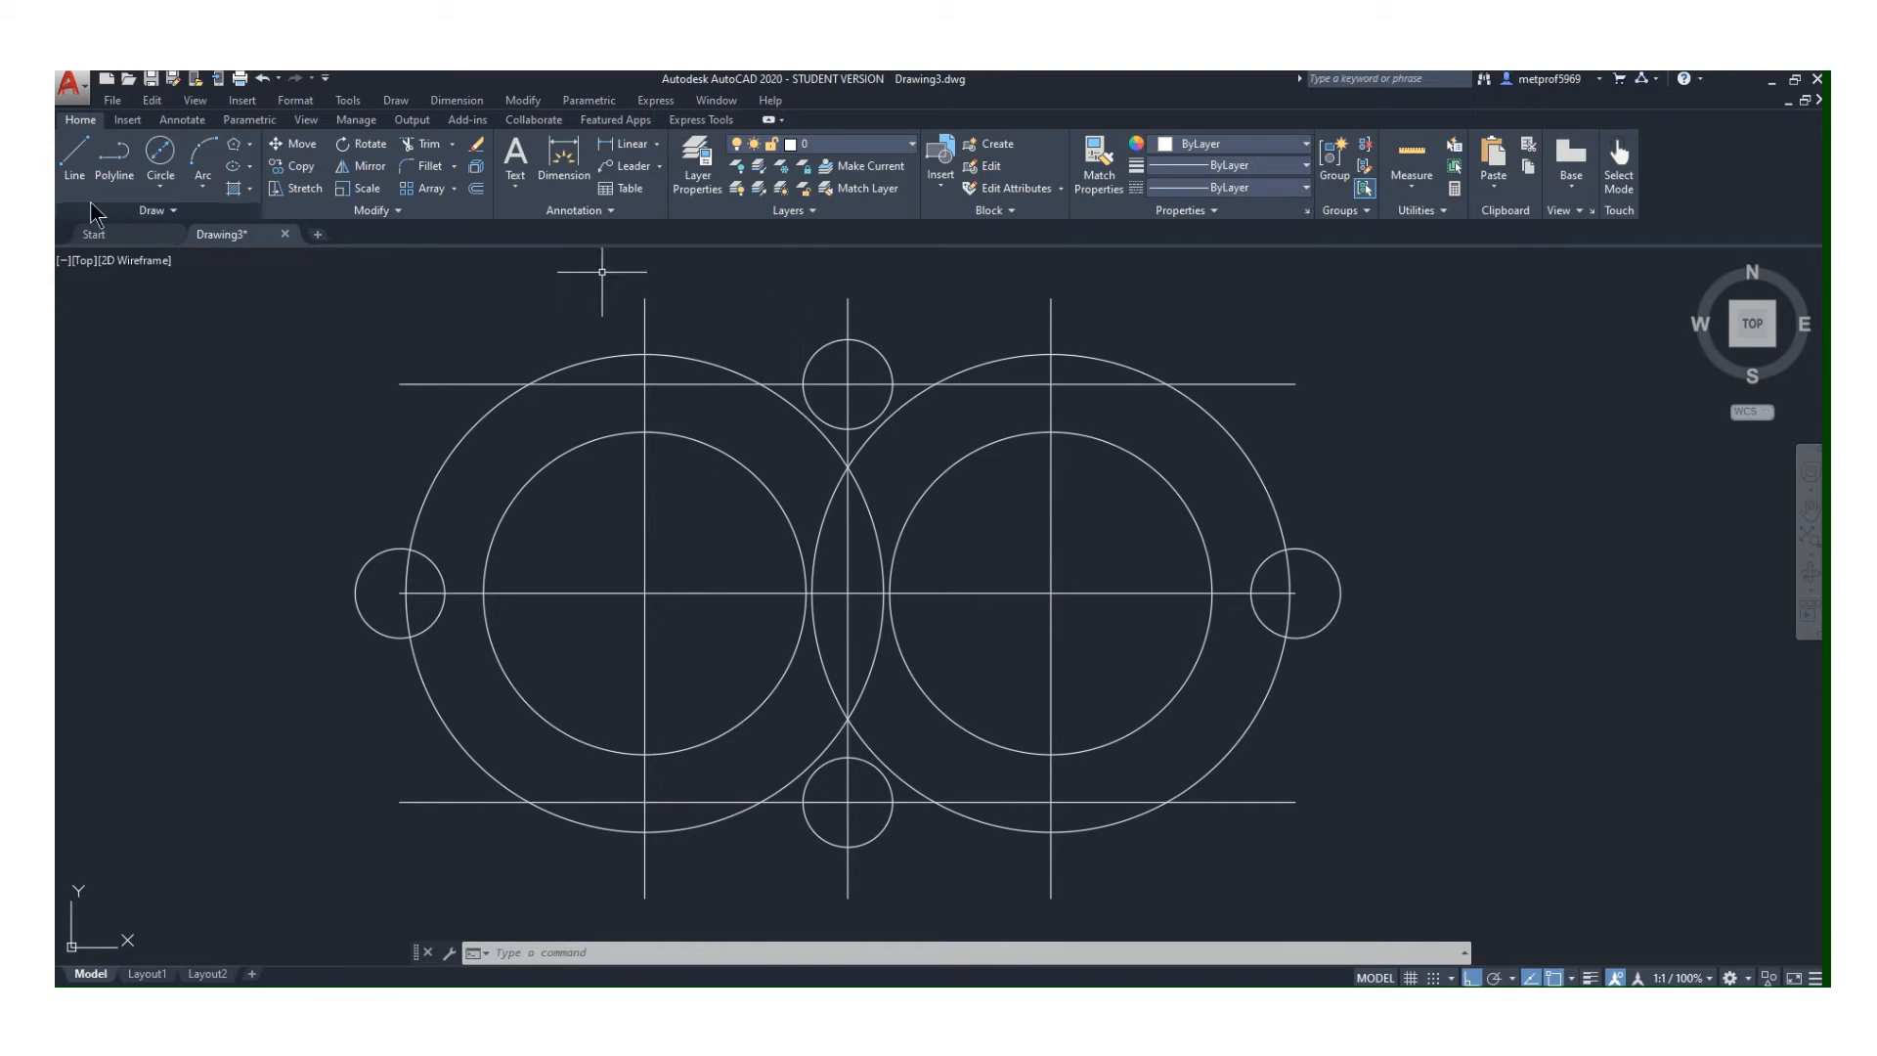
# - Draw a circle of diameter 2.2 concentric with the small circle on the upper horizontal line
pyautogui.click(161, 153)
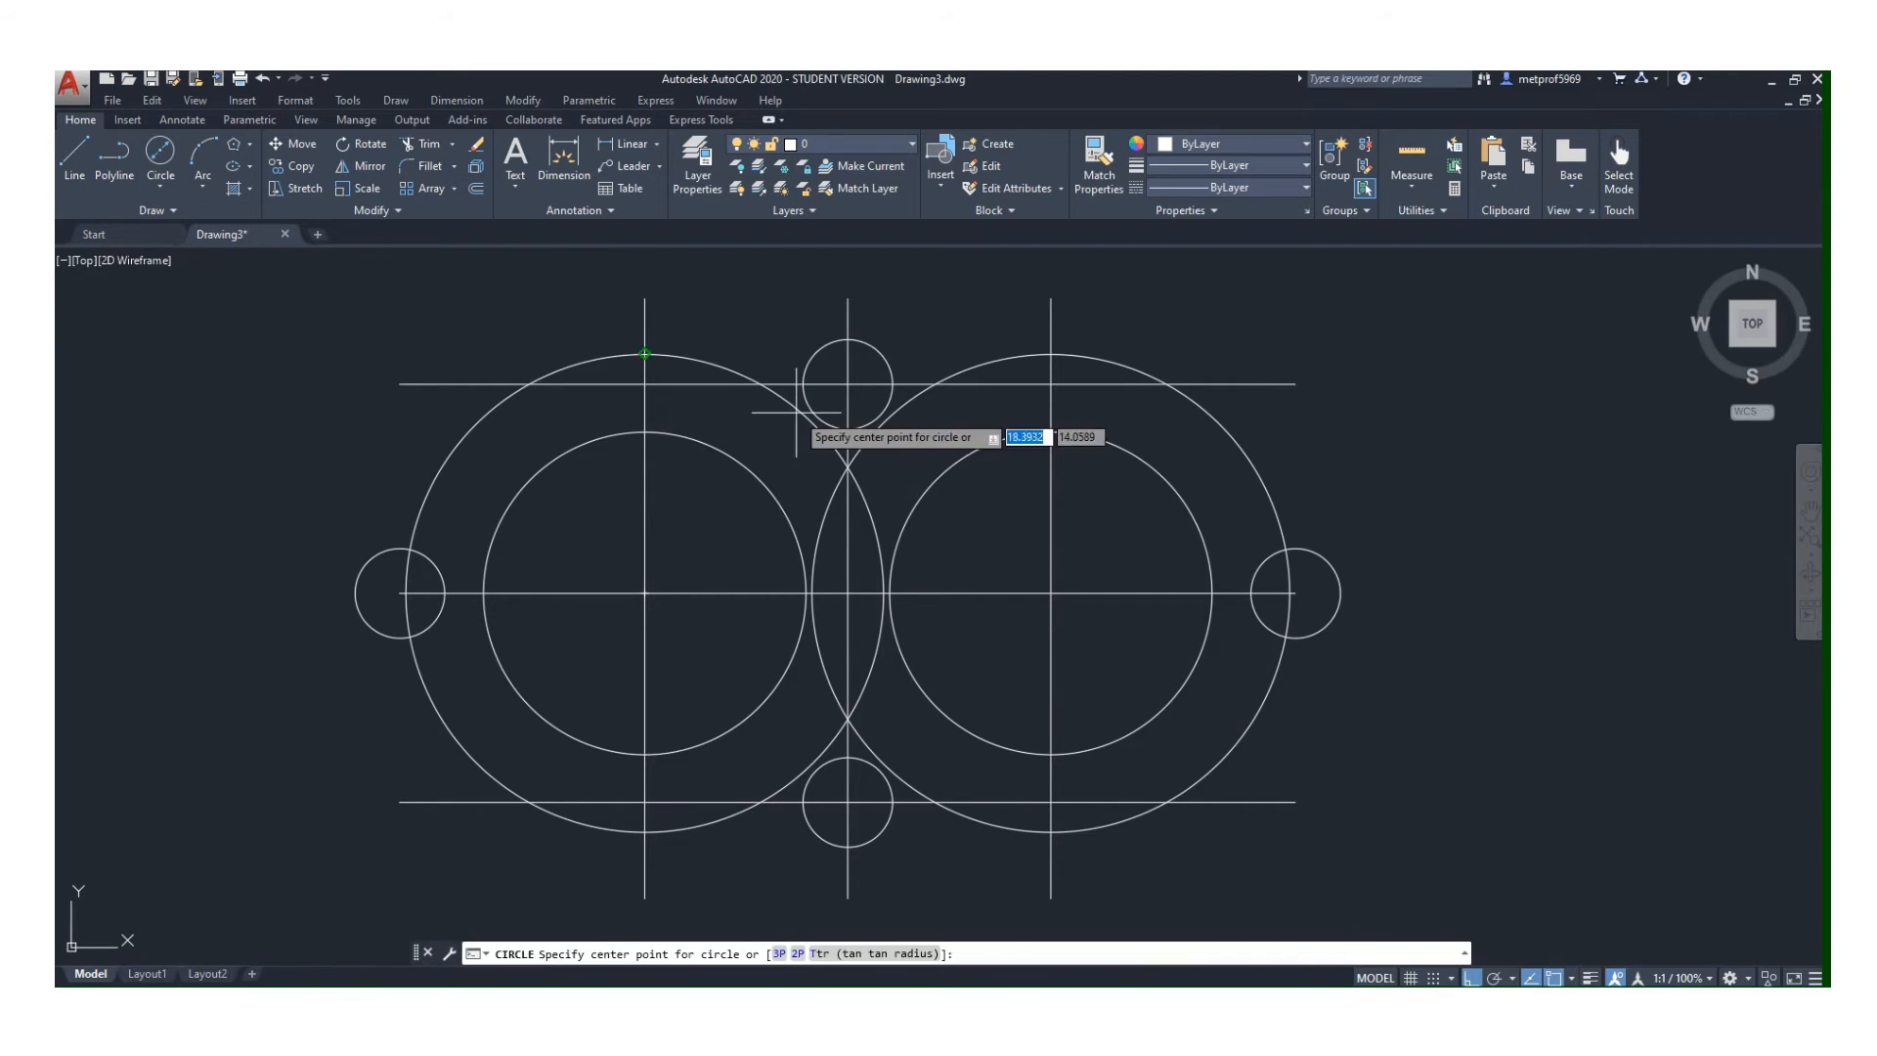
pyautogui.click(847, 383)
pyautogui.write('2')
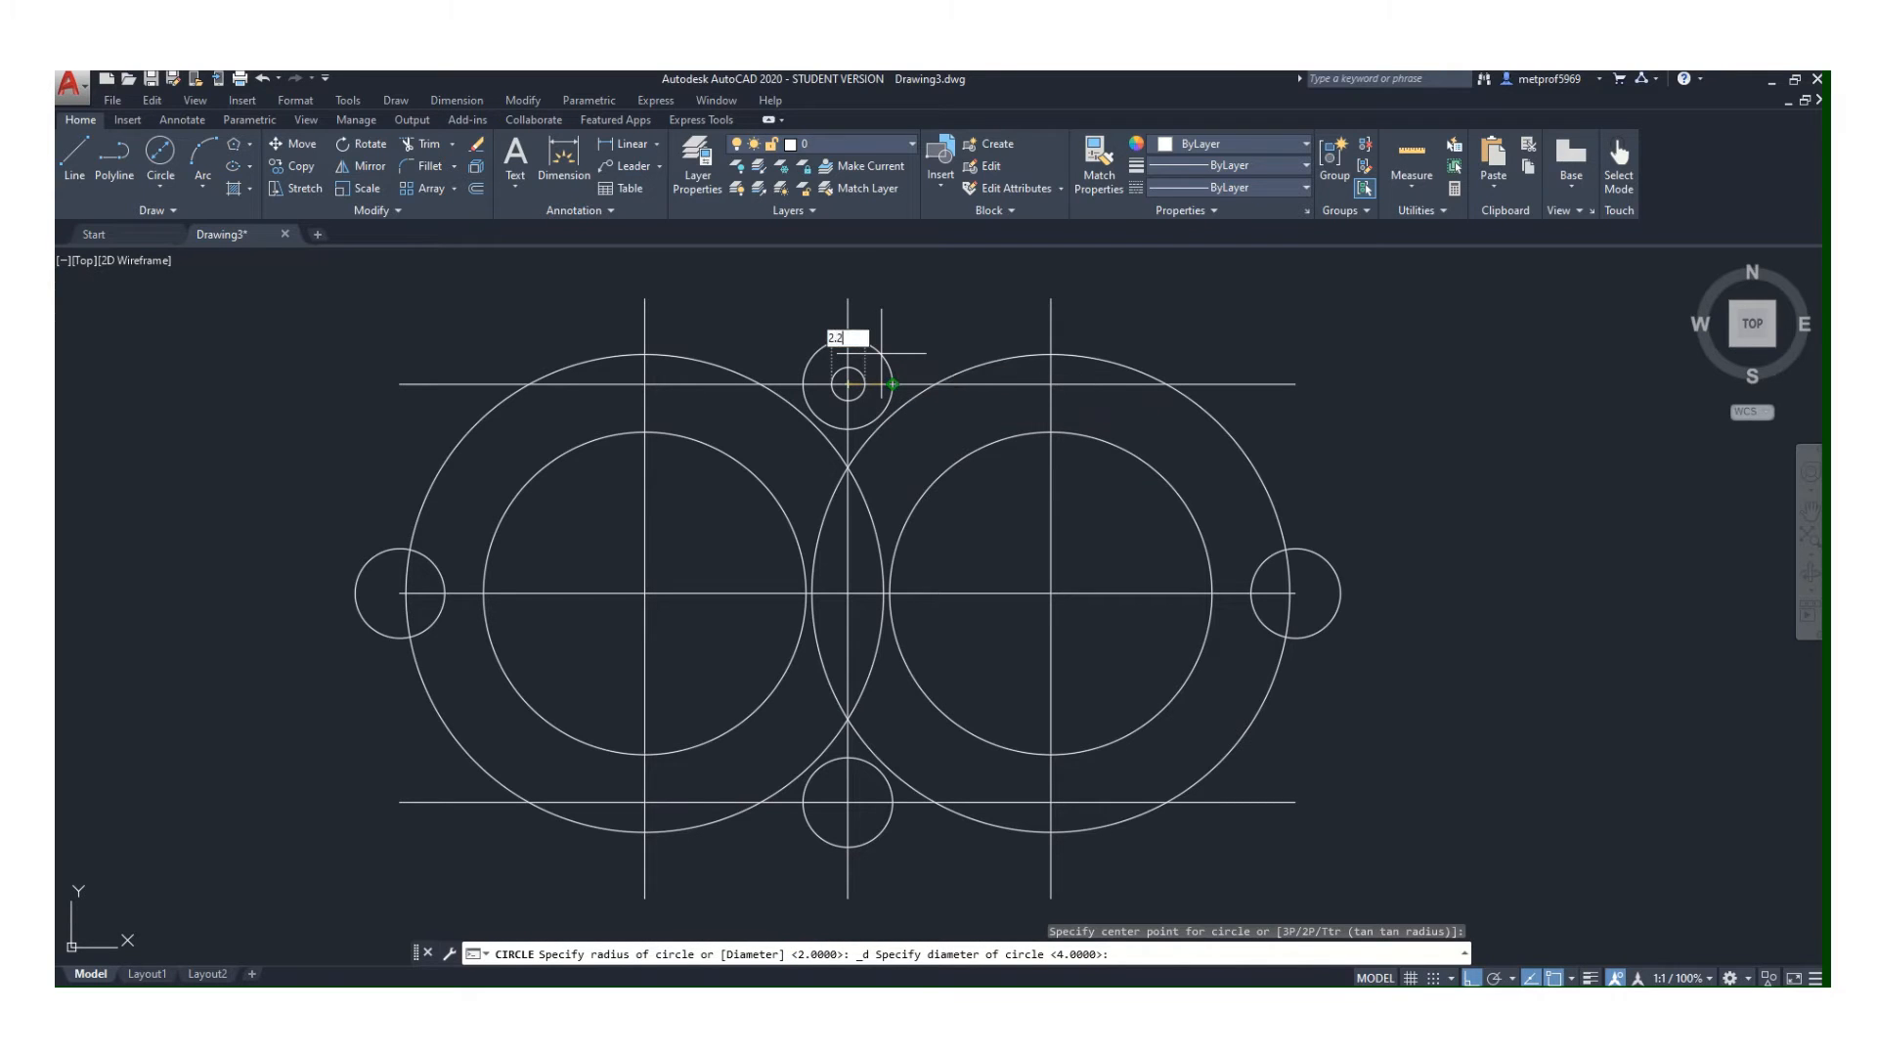
pyautogui.write('.2')
pyautogui.press('Return')
# - Draw a circle of diameter 2.2 concentric with the small circle on the lower horizontal line
pyautogui.scroll(2, 804, 578)
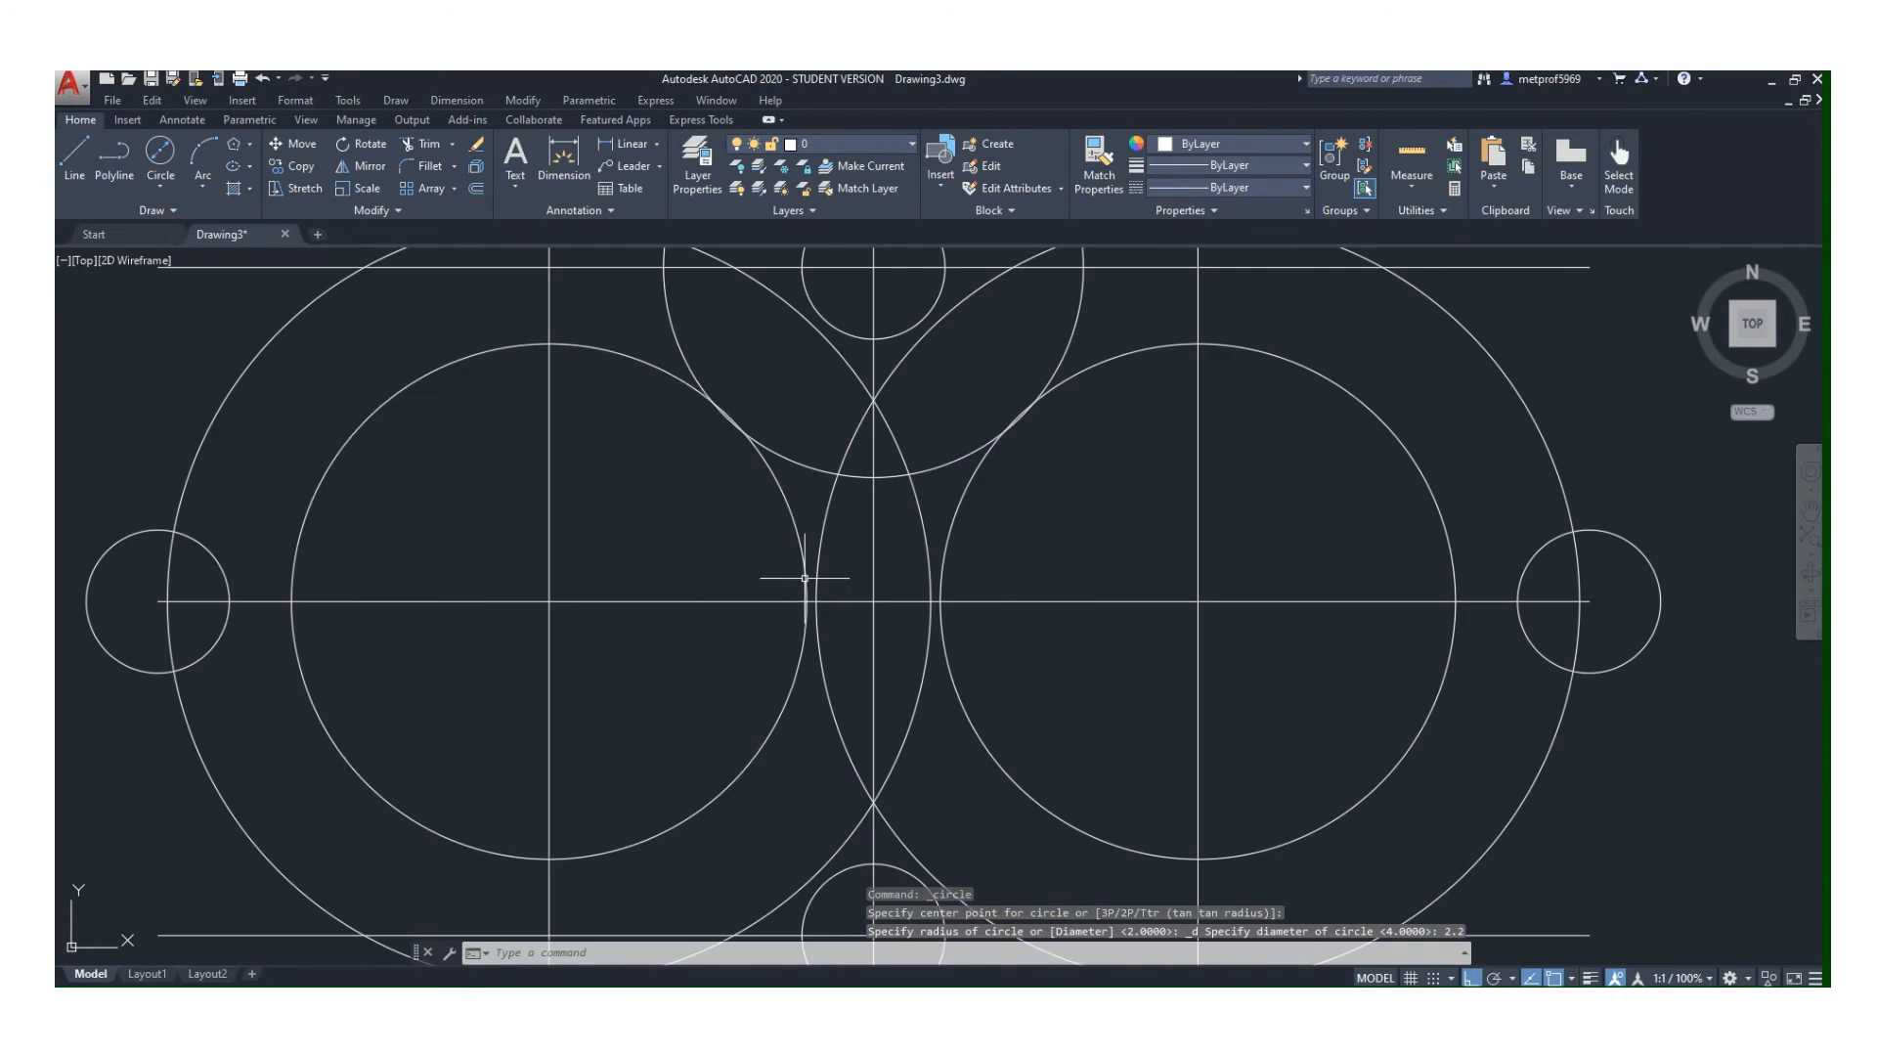
pyautogui.scroll(-4, 804, 578)
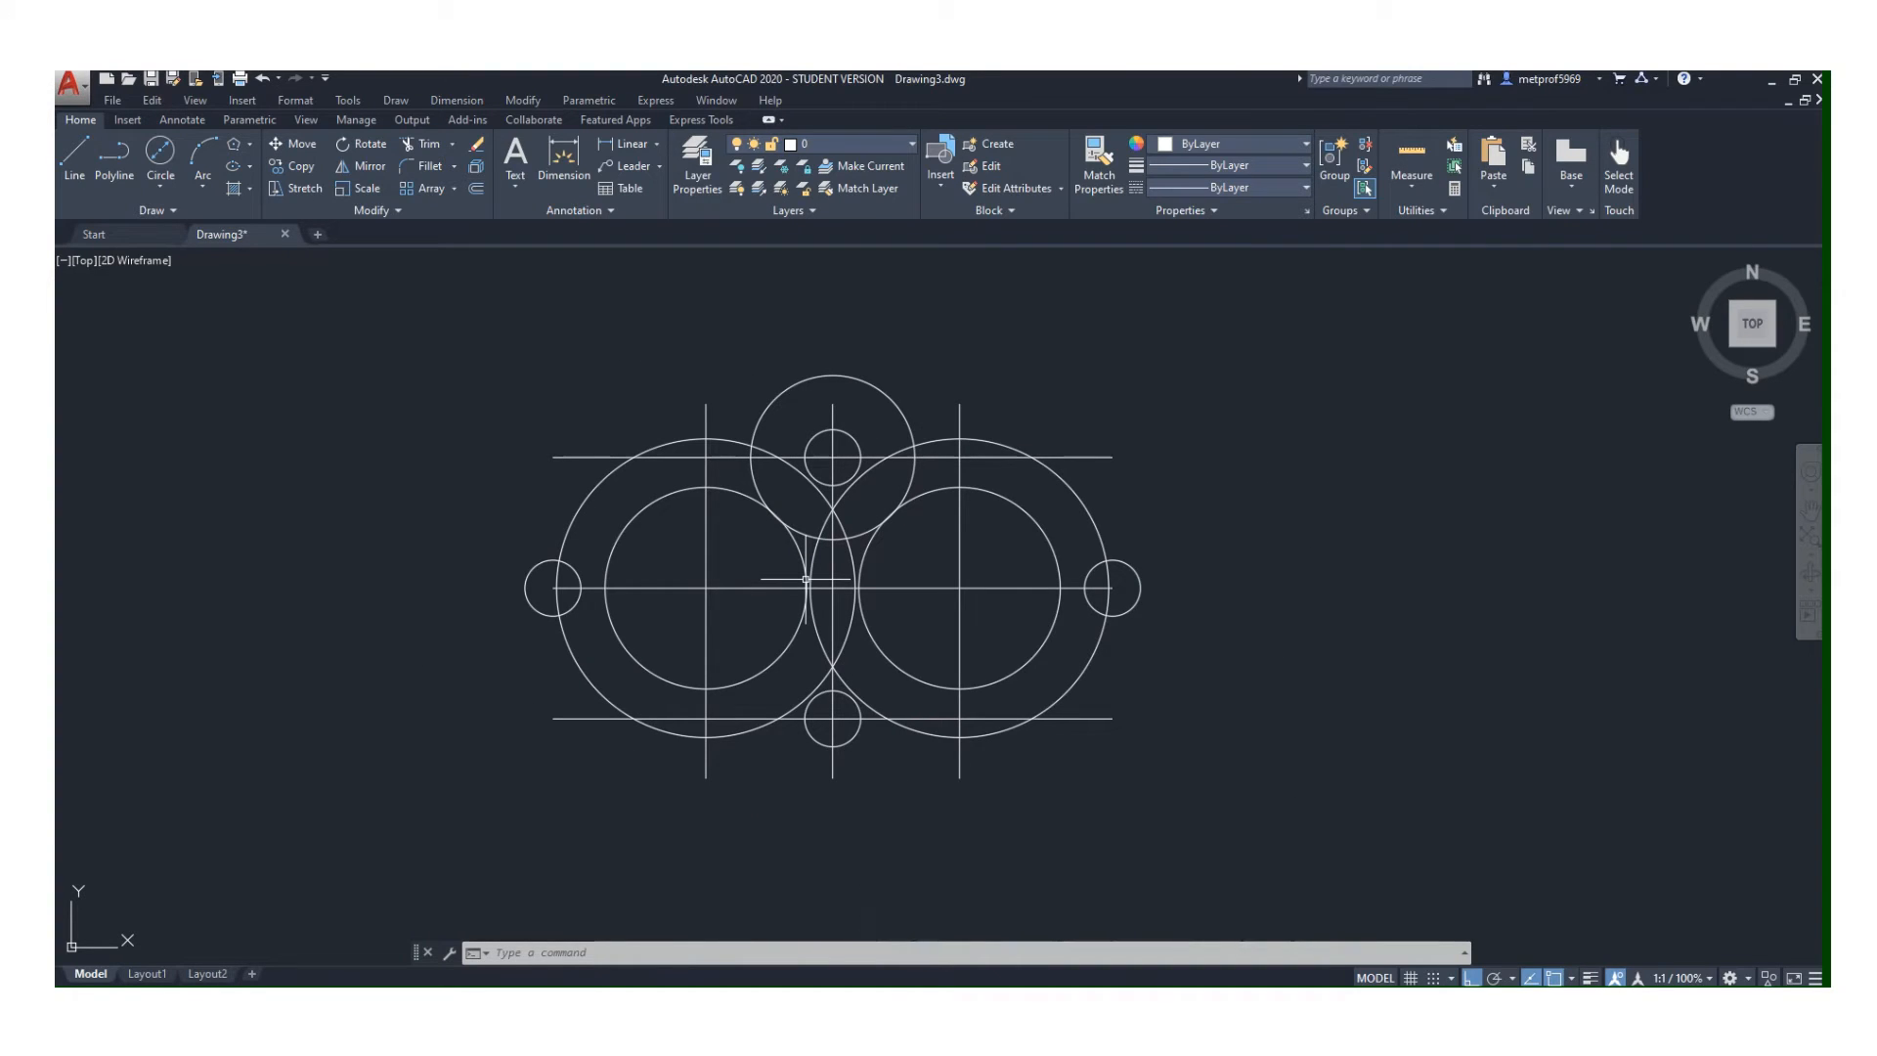
pyautogui.click(160, 154)
pyautogui.click(832, 718)
pyautogui.write('d')
pyautogui.press('Return')
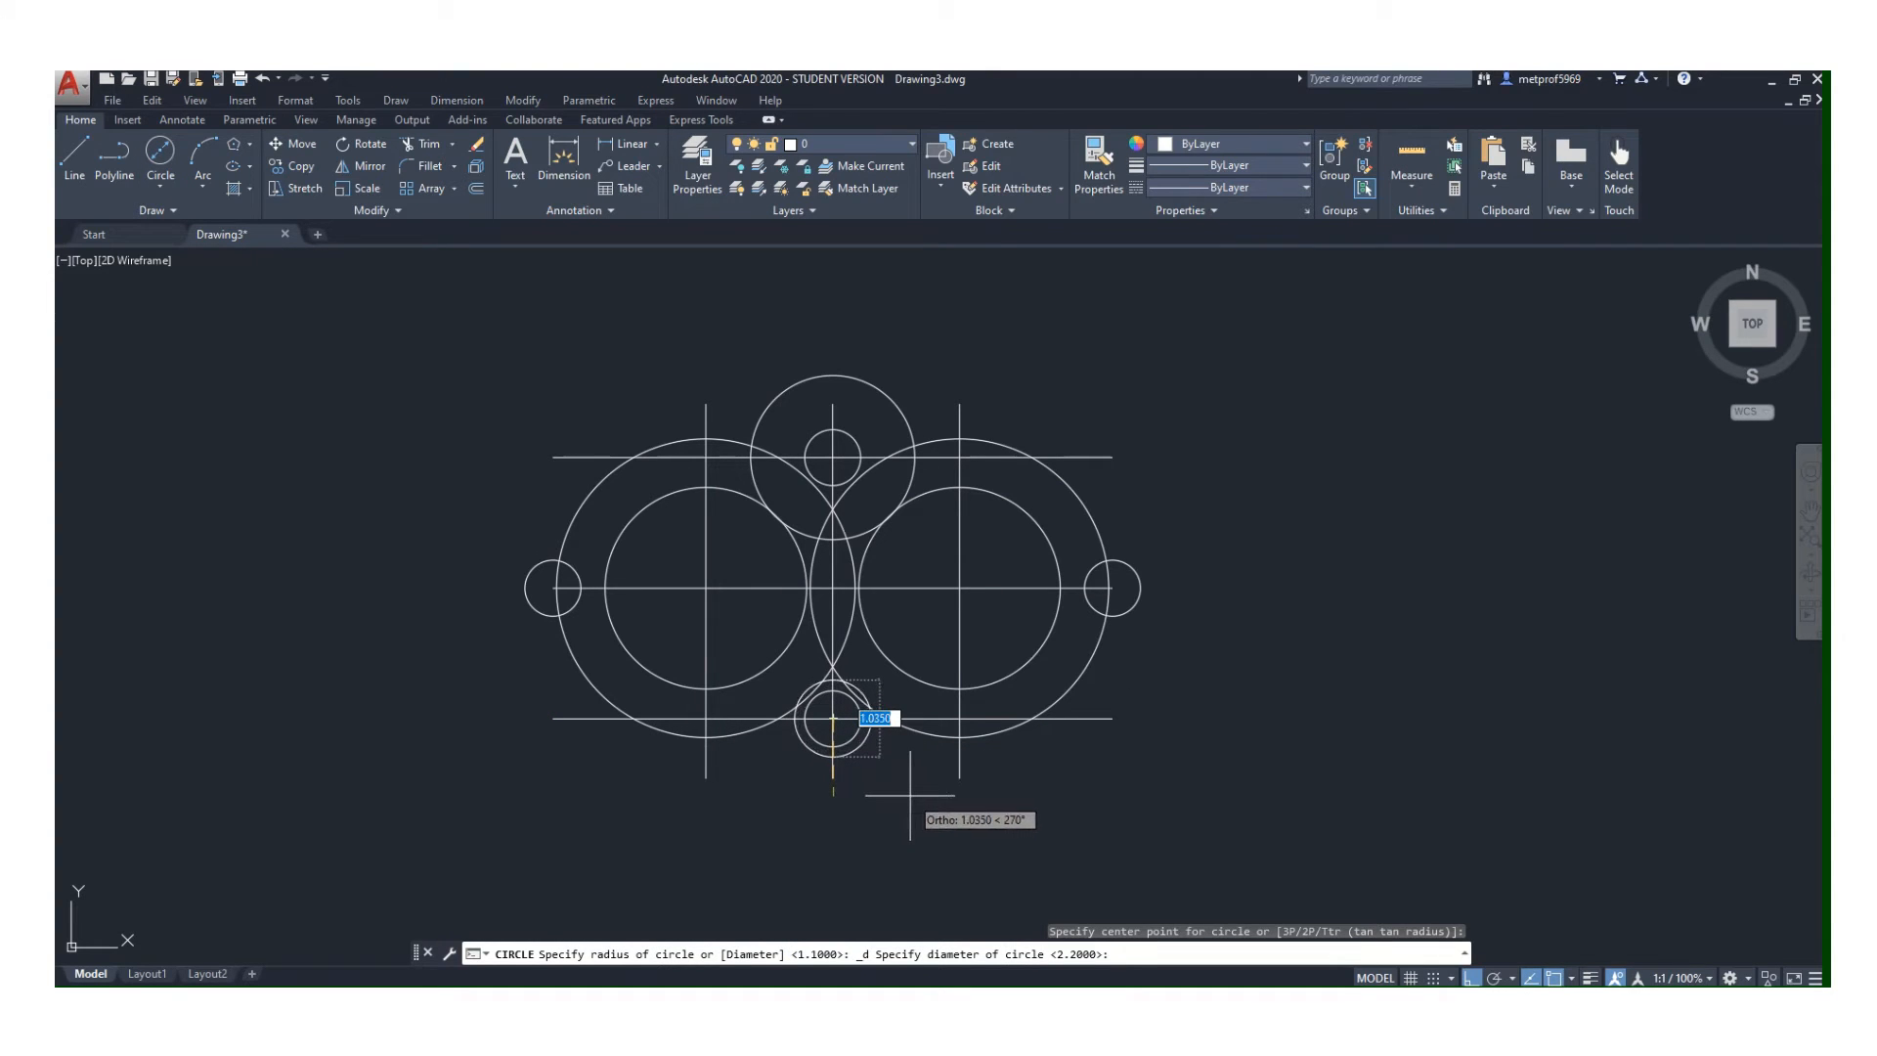
pyautogui.write('2.2')
pyautogui.press('Return')
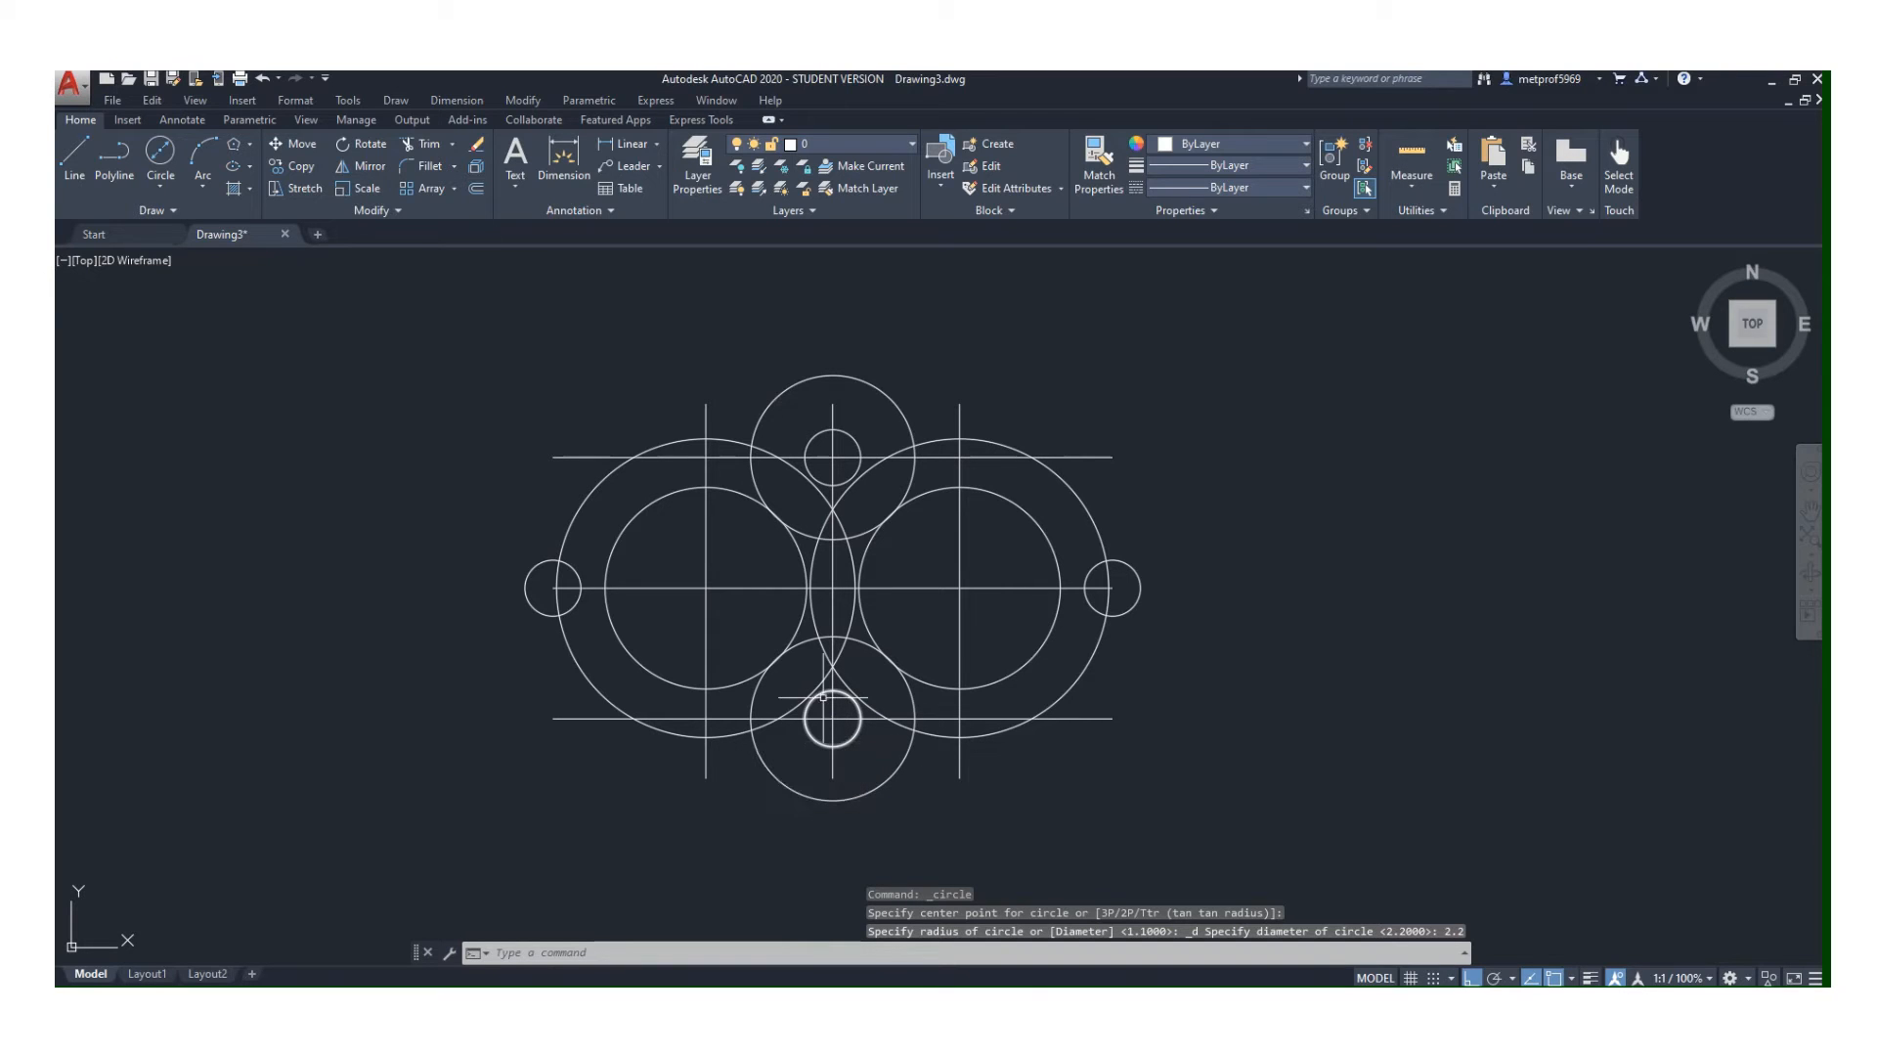
pyautogui.press('Return')
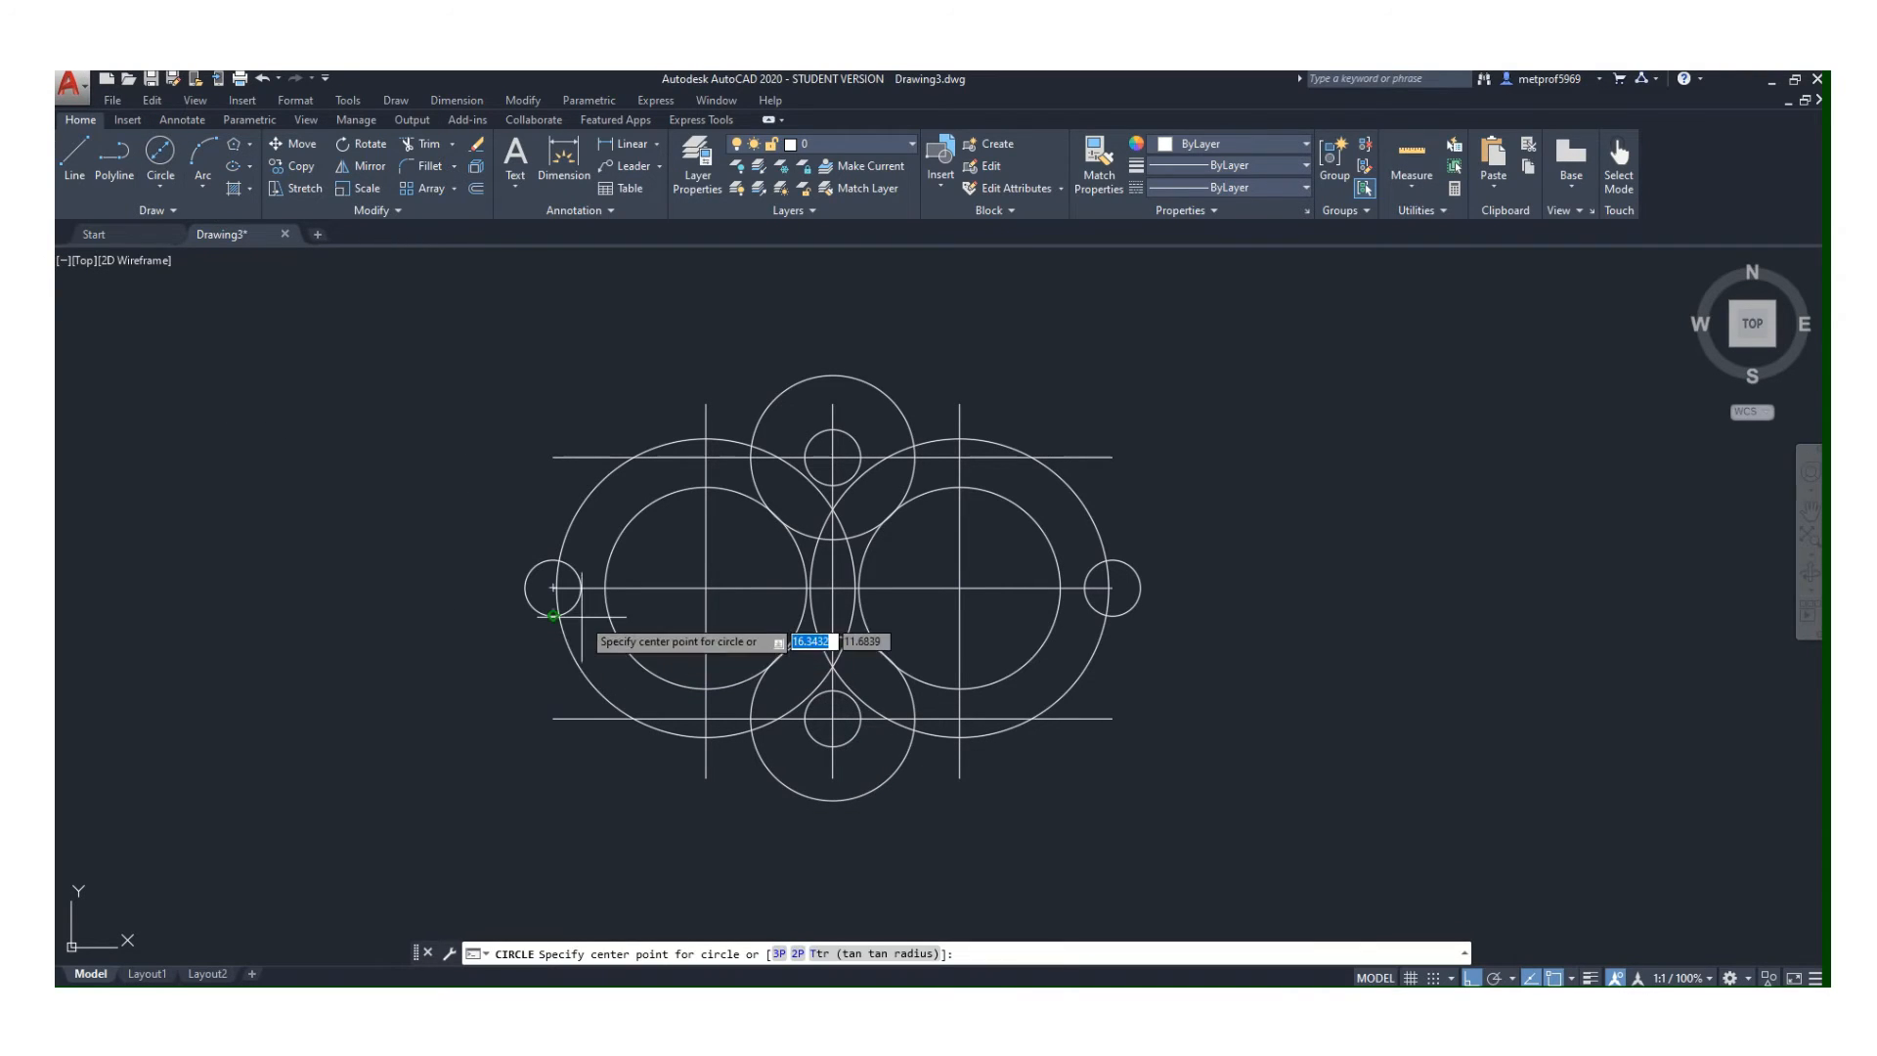
pyautogui.click(553, 588)
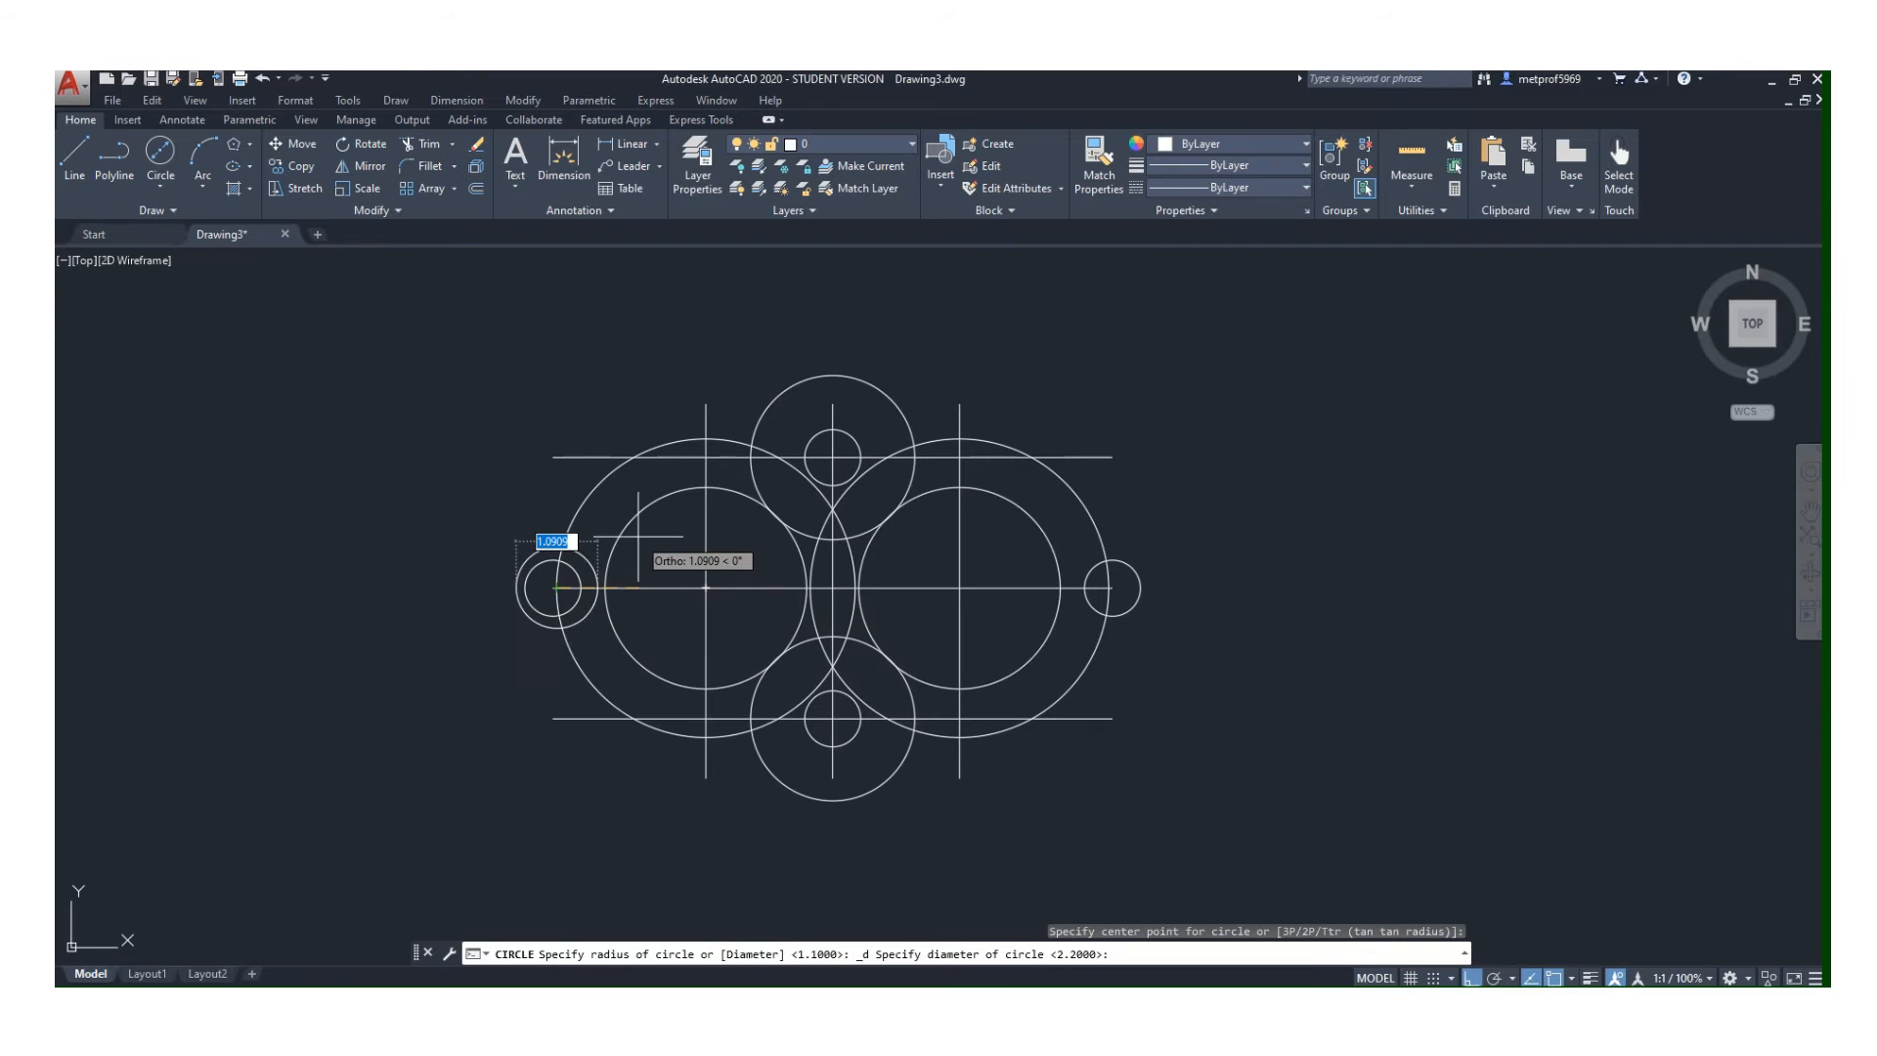
pyautogui.scroll(-3, 622, 604)
pyautogui.press('Escape')
# - Draw a circle of diameter 2 concentric with the small circle at the middle horizontal line's left end
pyautogui.scroll(10, 614, 602)
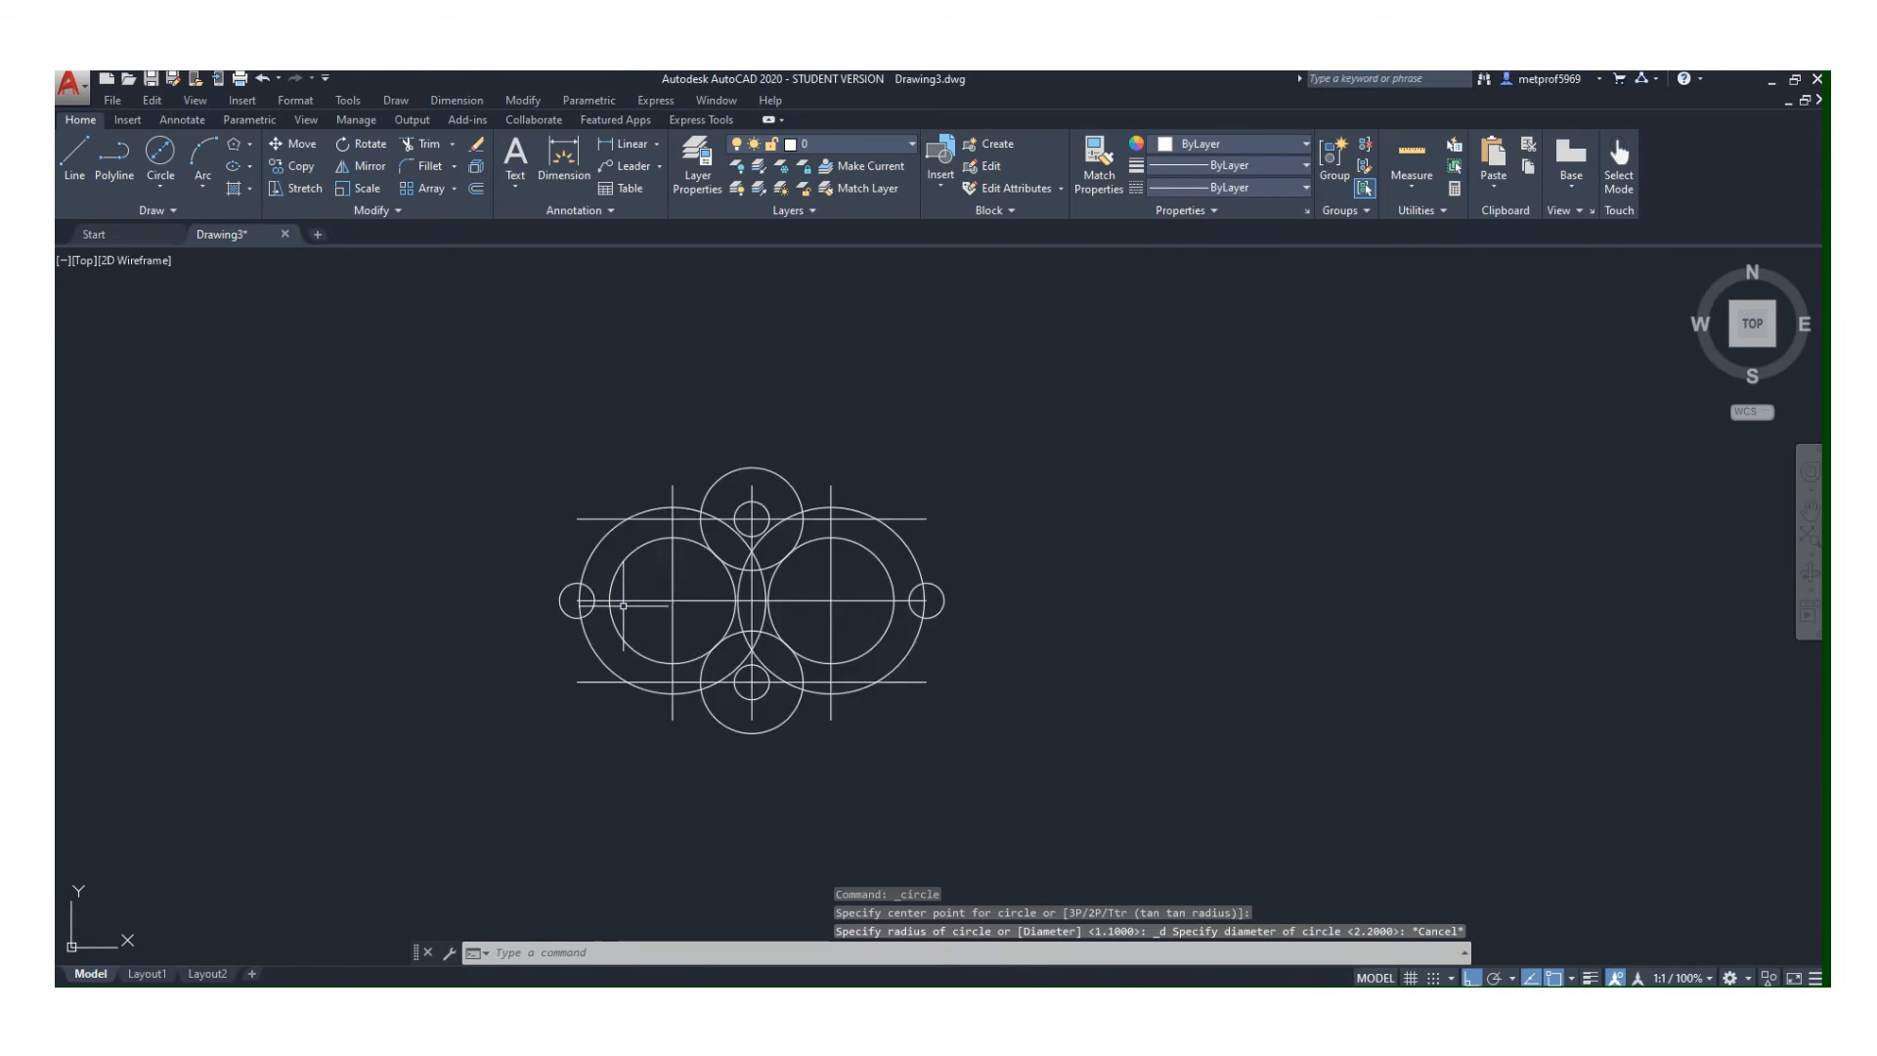
pyautogui.scroll(-2, 381, 599)
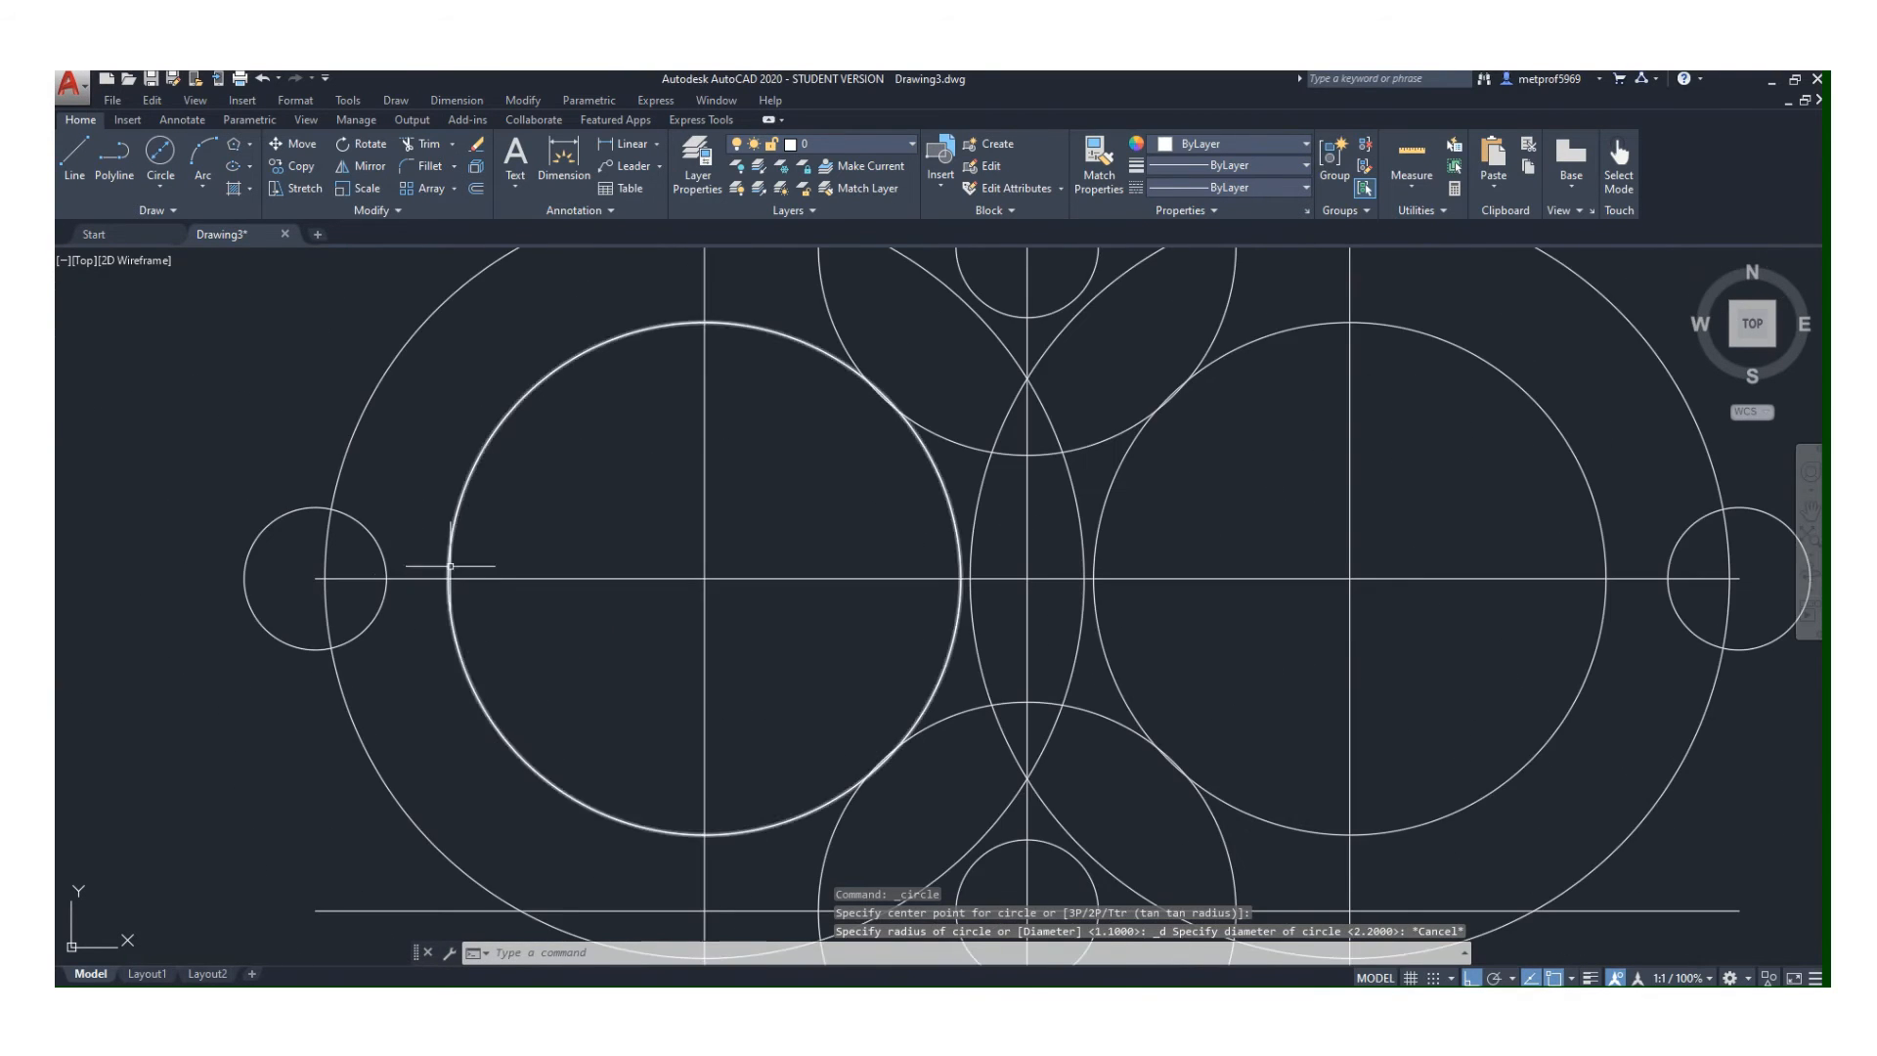
pyautogui.press('Return')
pyautogui.click(315, 579)
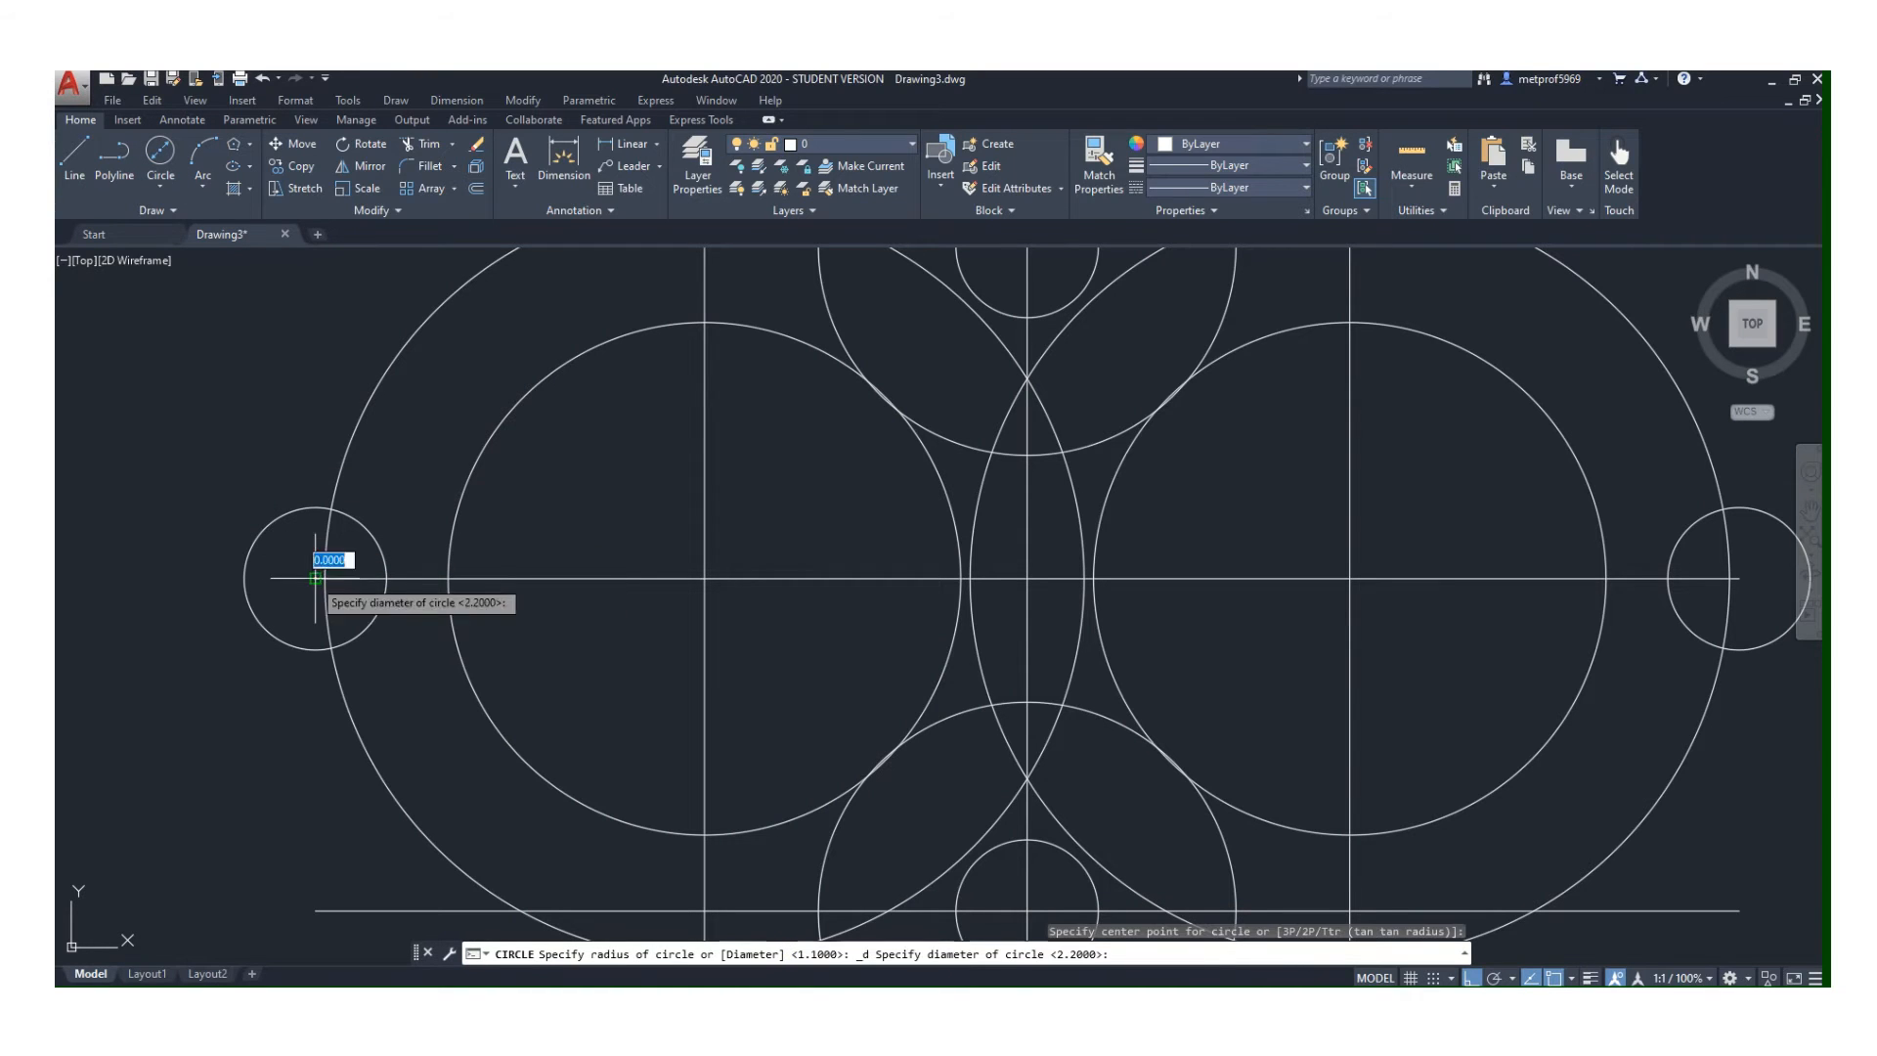
pyautogui.write('2')
pyautogui.press('Return')
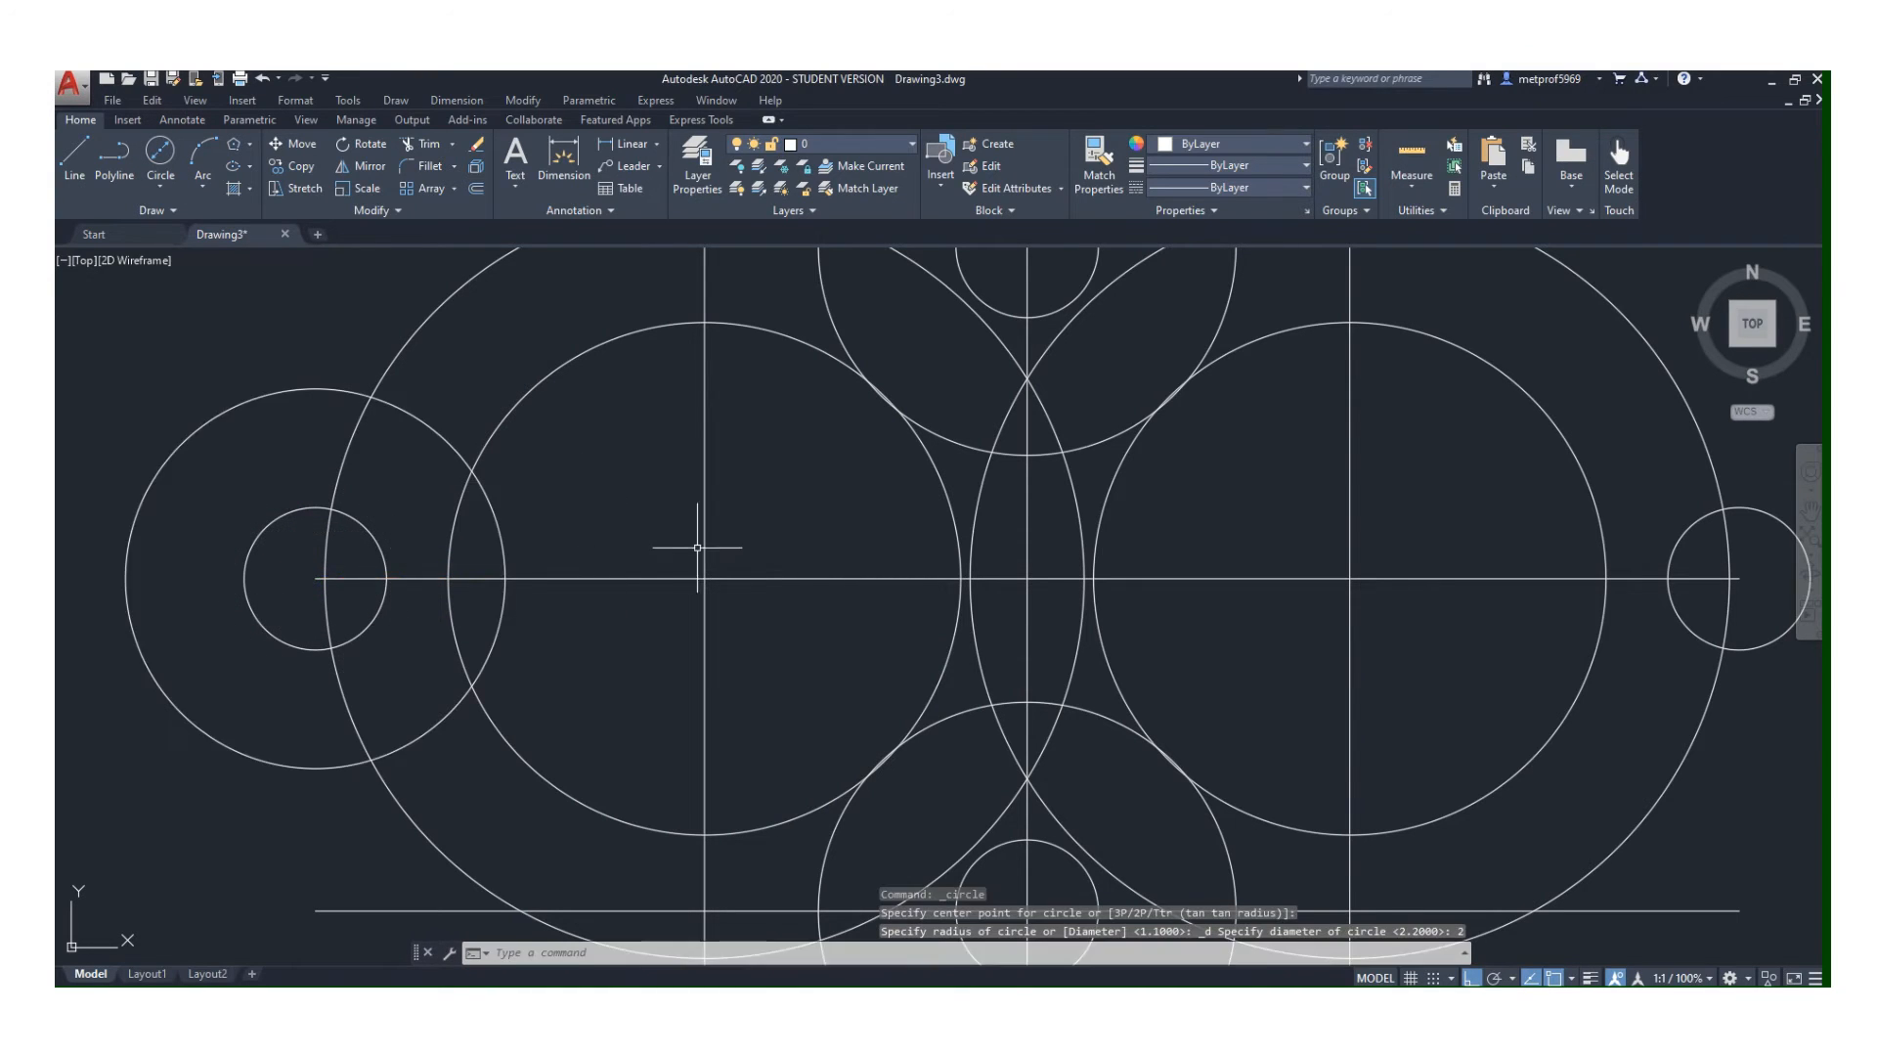
# - Draw a circle of diameter 2 concentric with the small circle at the middle horizontal line's right end
pyautogui.scroll(3, 1320, 545)
pyautogui.scroll(-6, 1494, 572)
pyautogui.scroll(1, 1527, 575)
pyautogui.moveTo(1526, 575); pyautogui.dragTo(486, 586, button='middle')
pyautogui.scroll(1, 1441, 591)
pyautogui.click(152, 149)
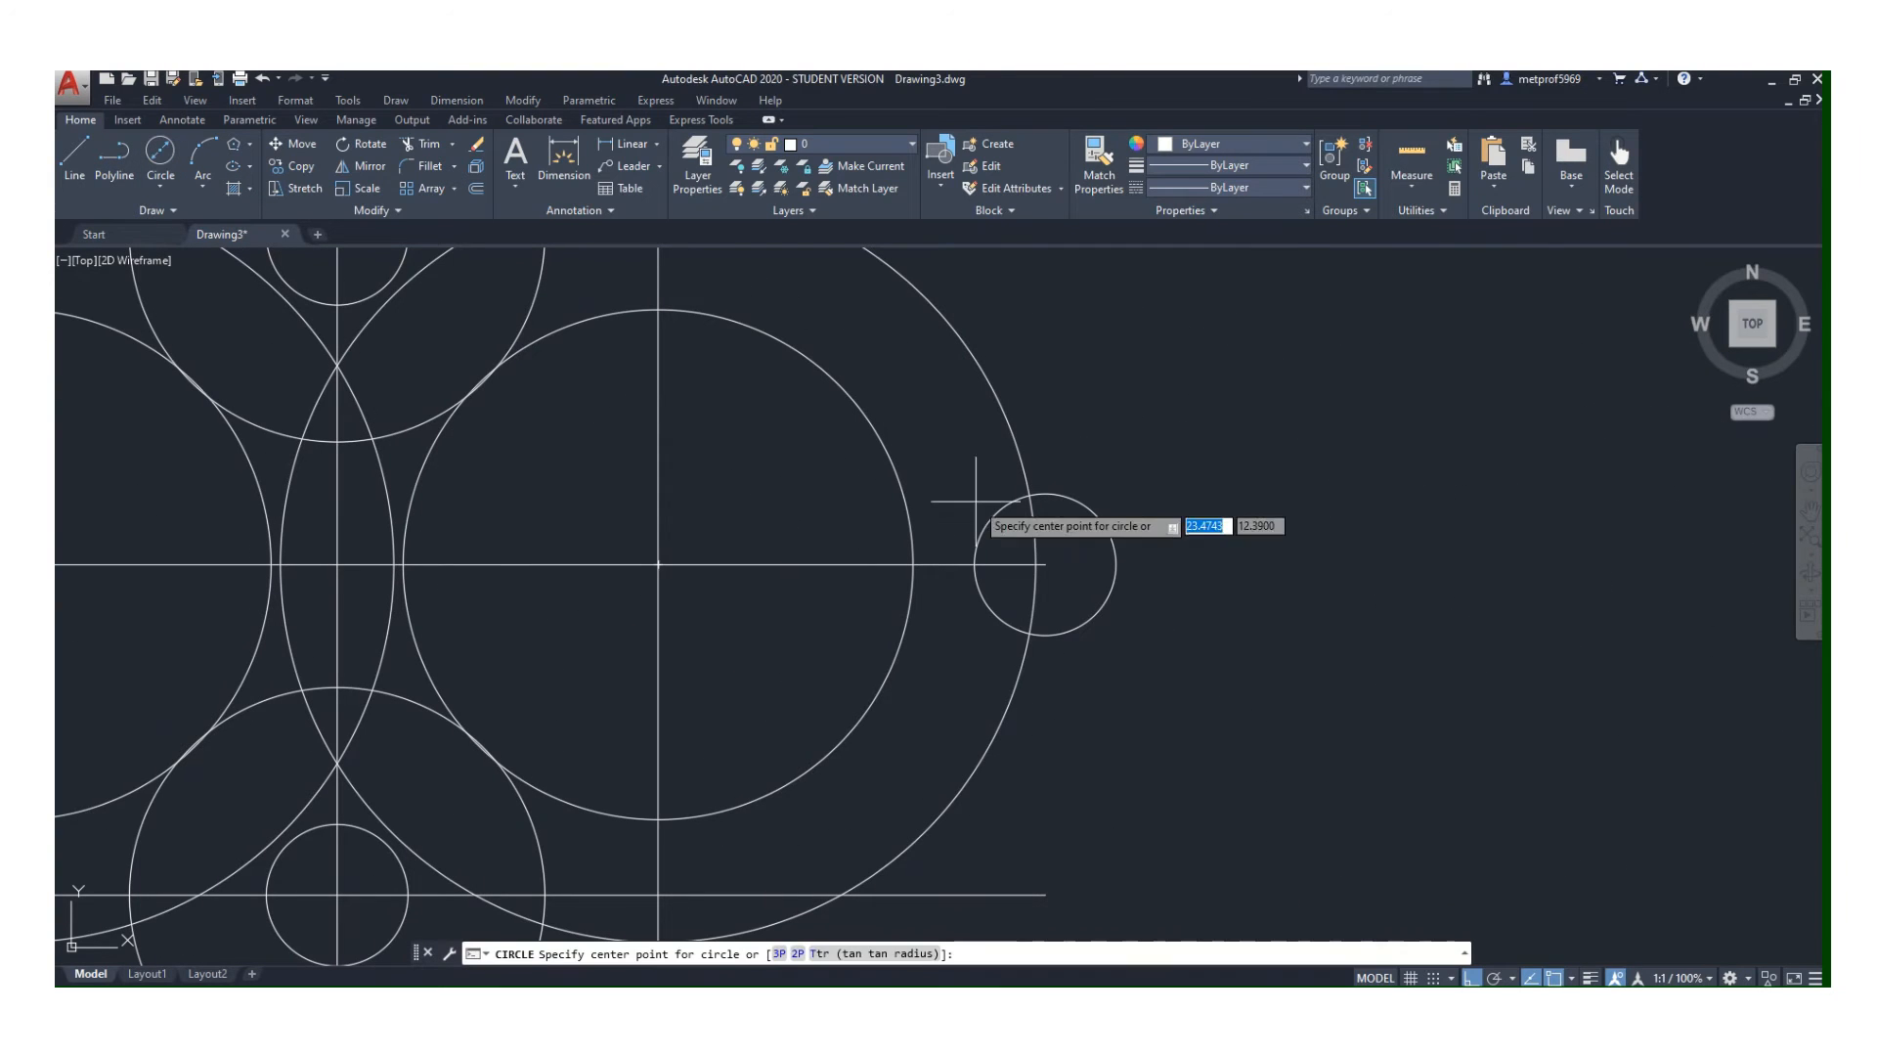
pyautogui.click(1045, 564)
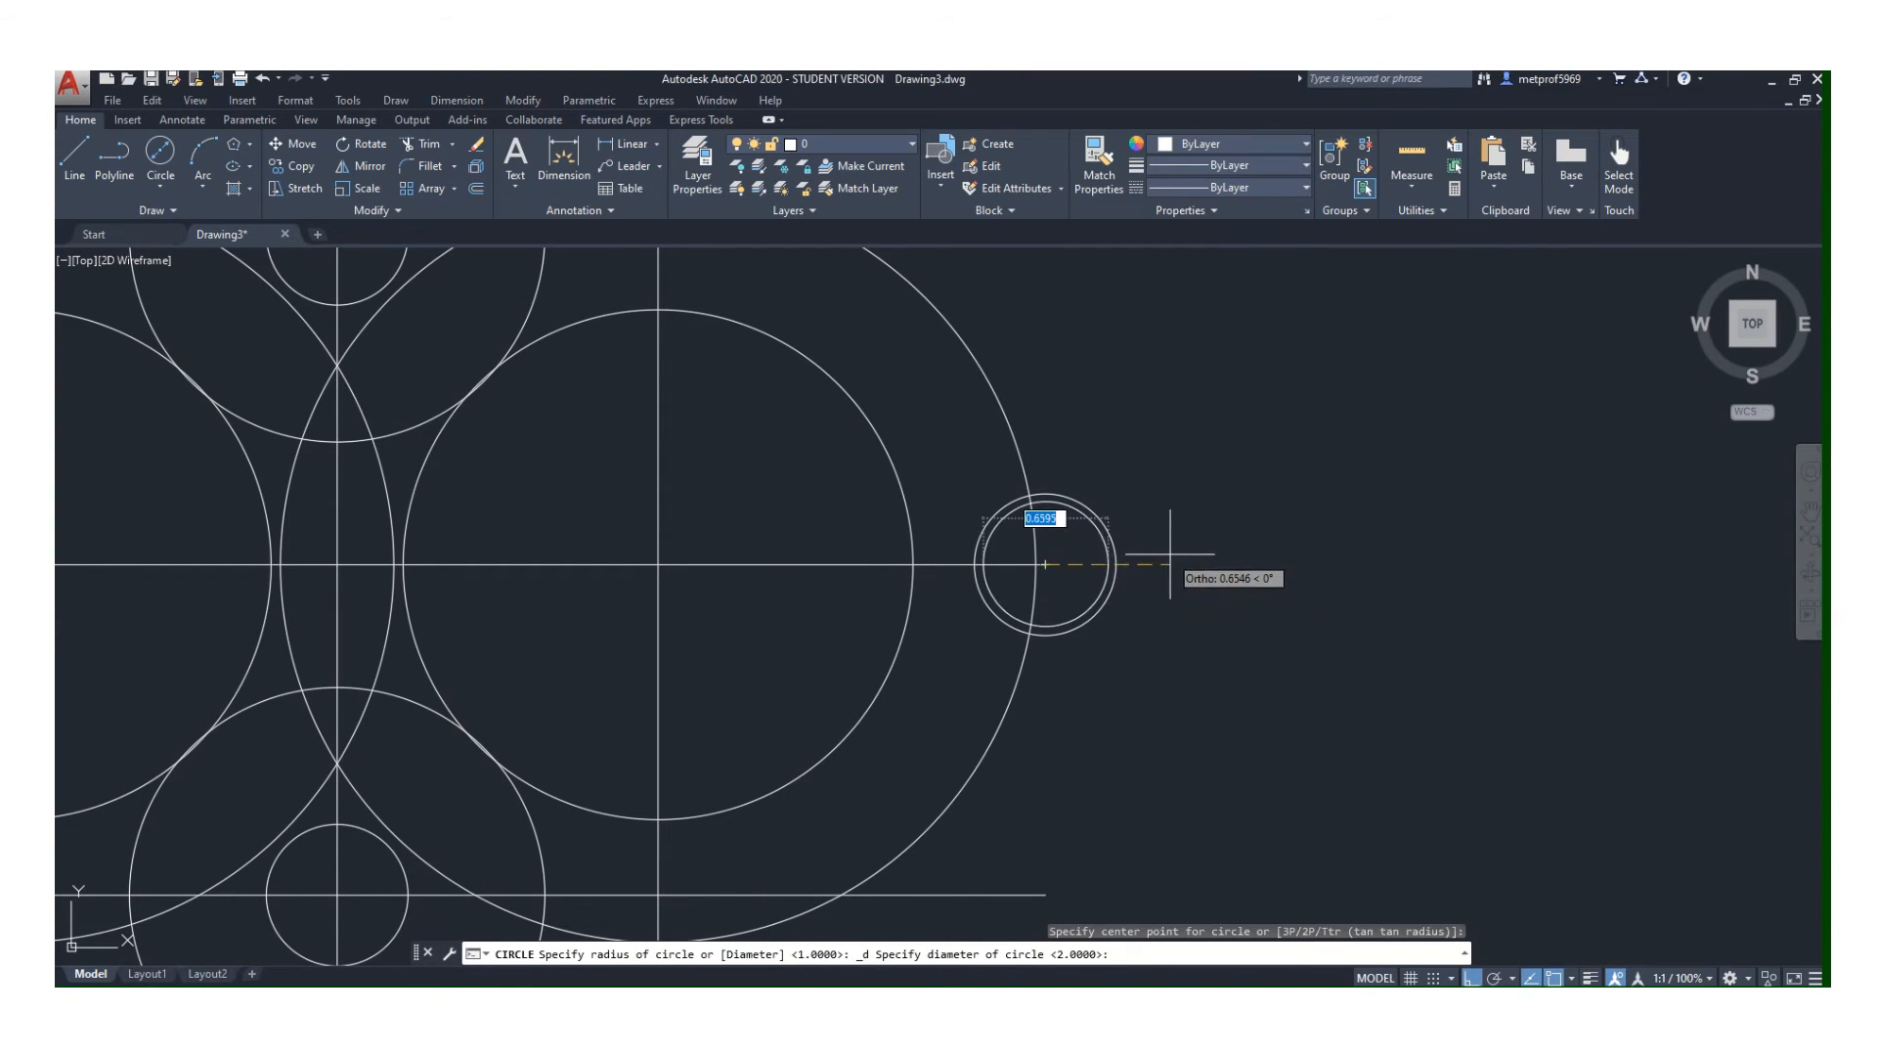
pyautogui.write('d')
pyautogui.press('Return')
pyautogui.write('2')
pyautogui.press('Return')
# - Fillet the upper 2.2 diameter circle and the right 4 diameter circle with a radius of 1.1
pyautogui.scroll(5, 861, 589)
pyautogui.scroll(-6, 861, 590)
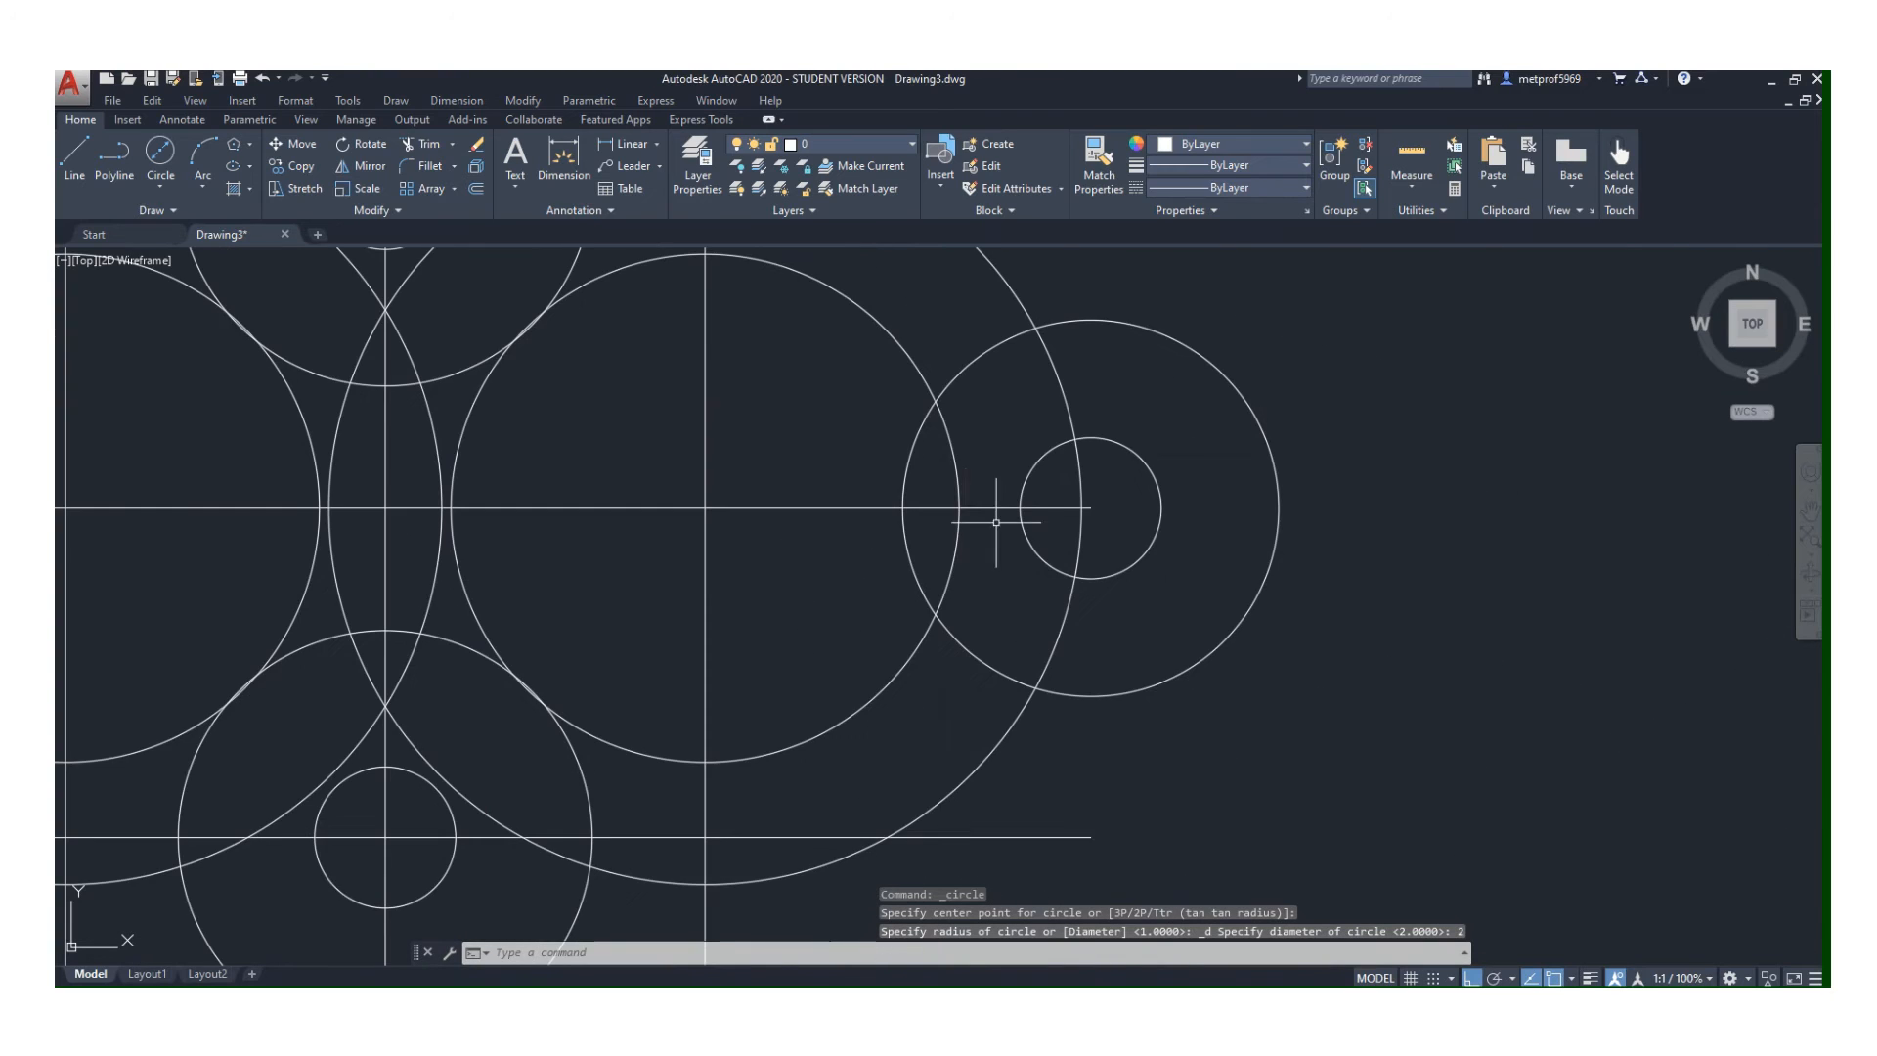
pyautogui.scroll(2, 849, 501)
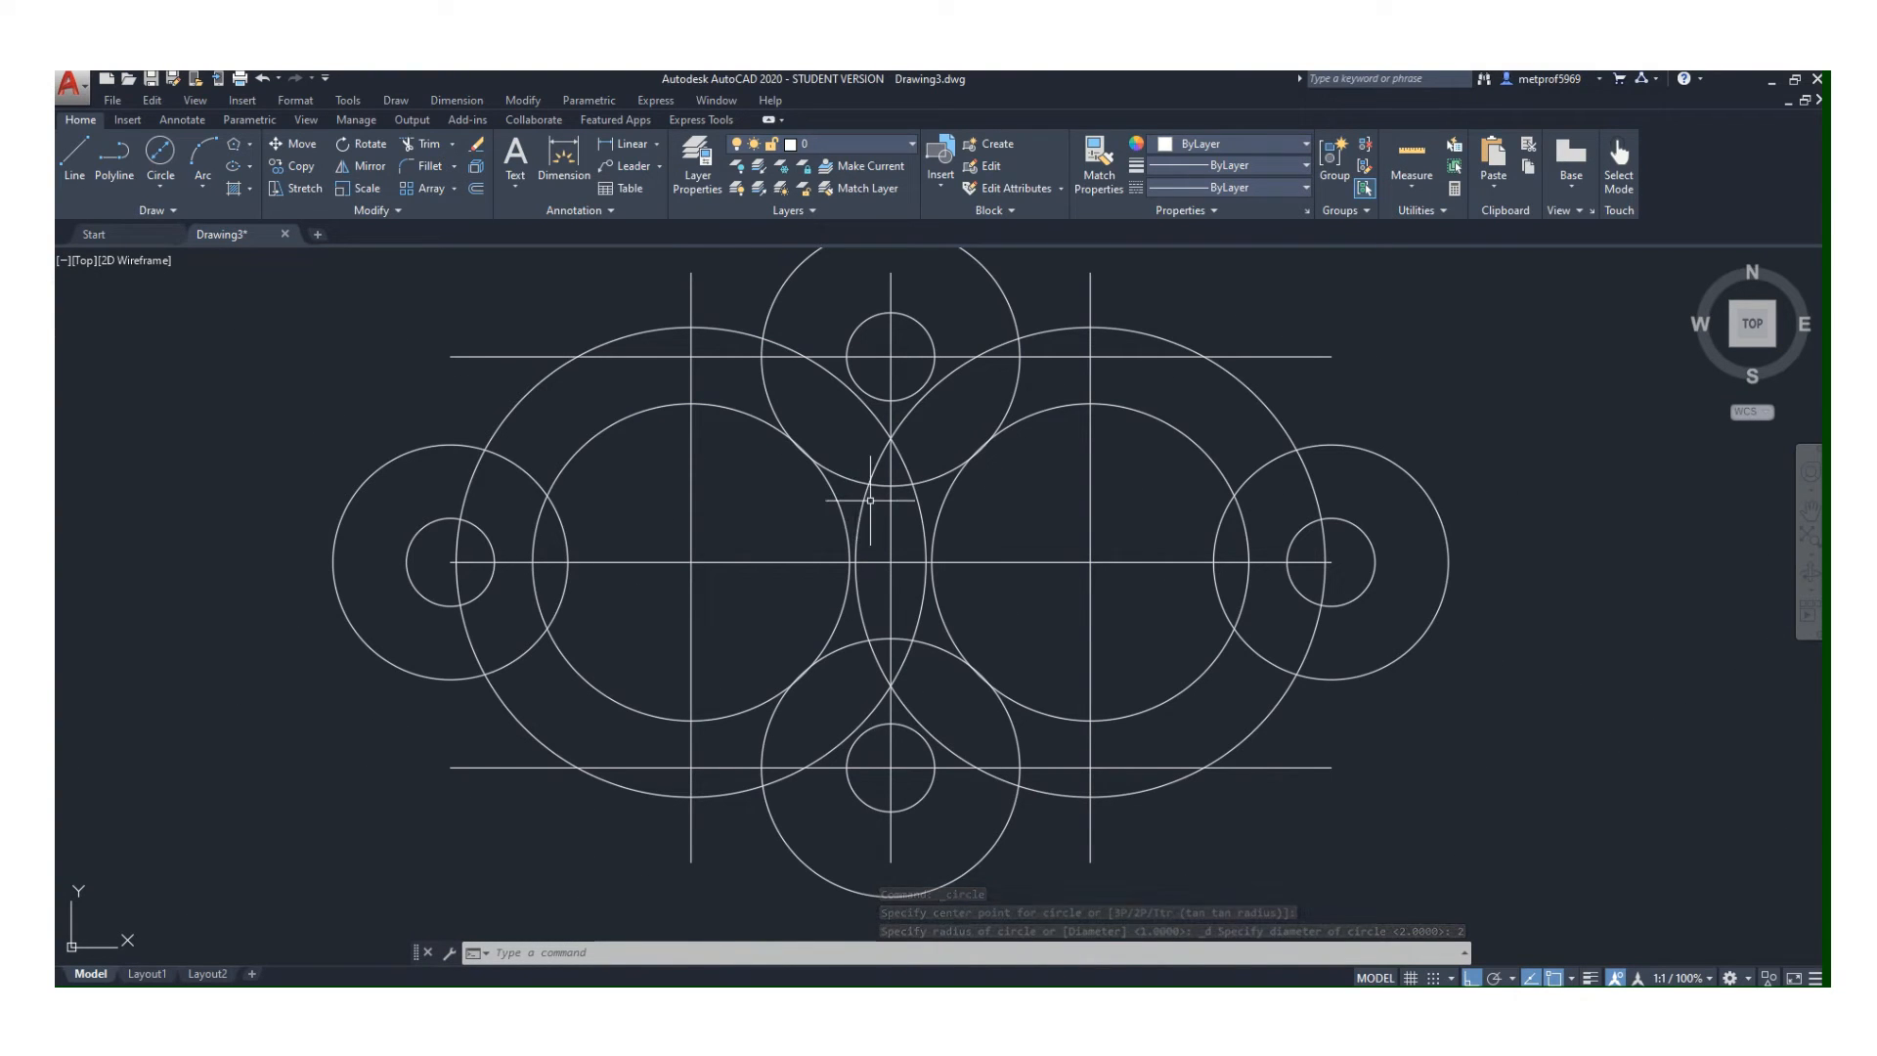
pyautogui.scroll(-2, 910, 490)
pyautogui.scroll(2, 913, 492)
pyautogui.moveTo(913, 492); pyautogui.dragTo(841, 577, button='middle')
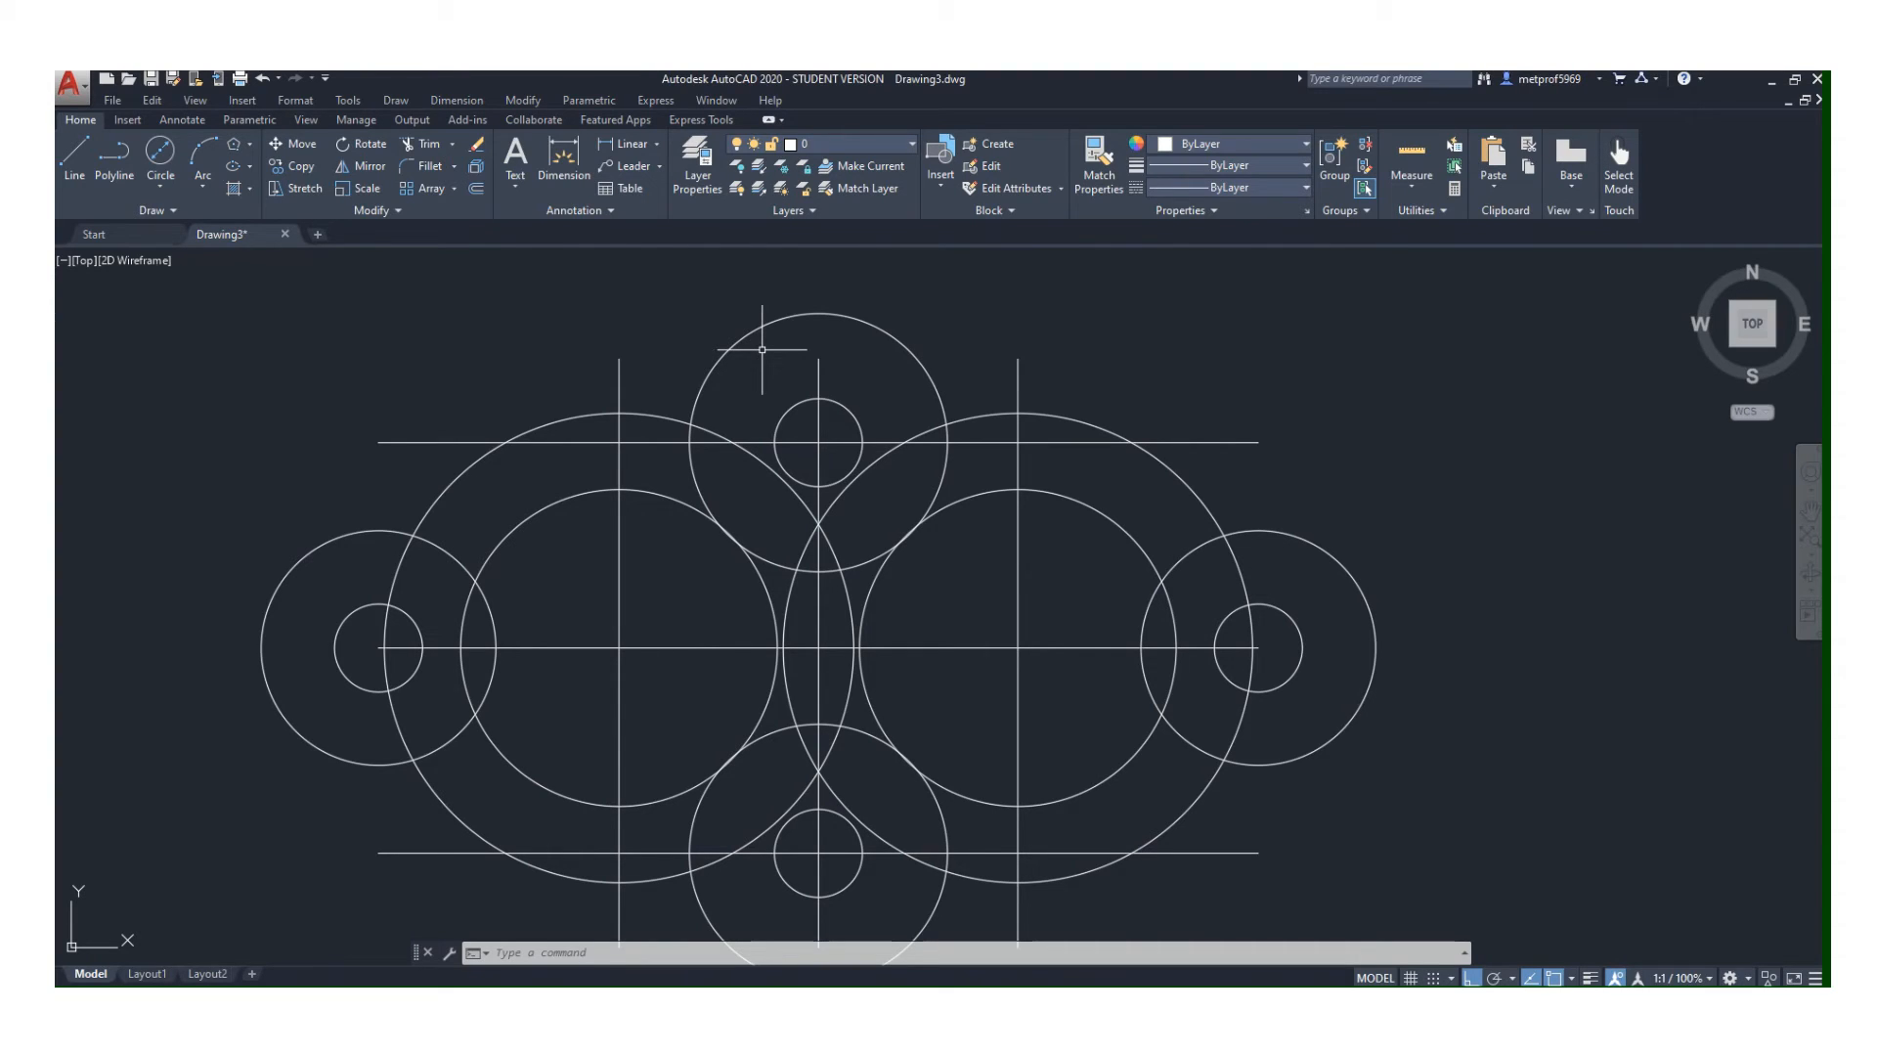
pyautogui.click(430, 168)
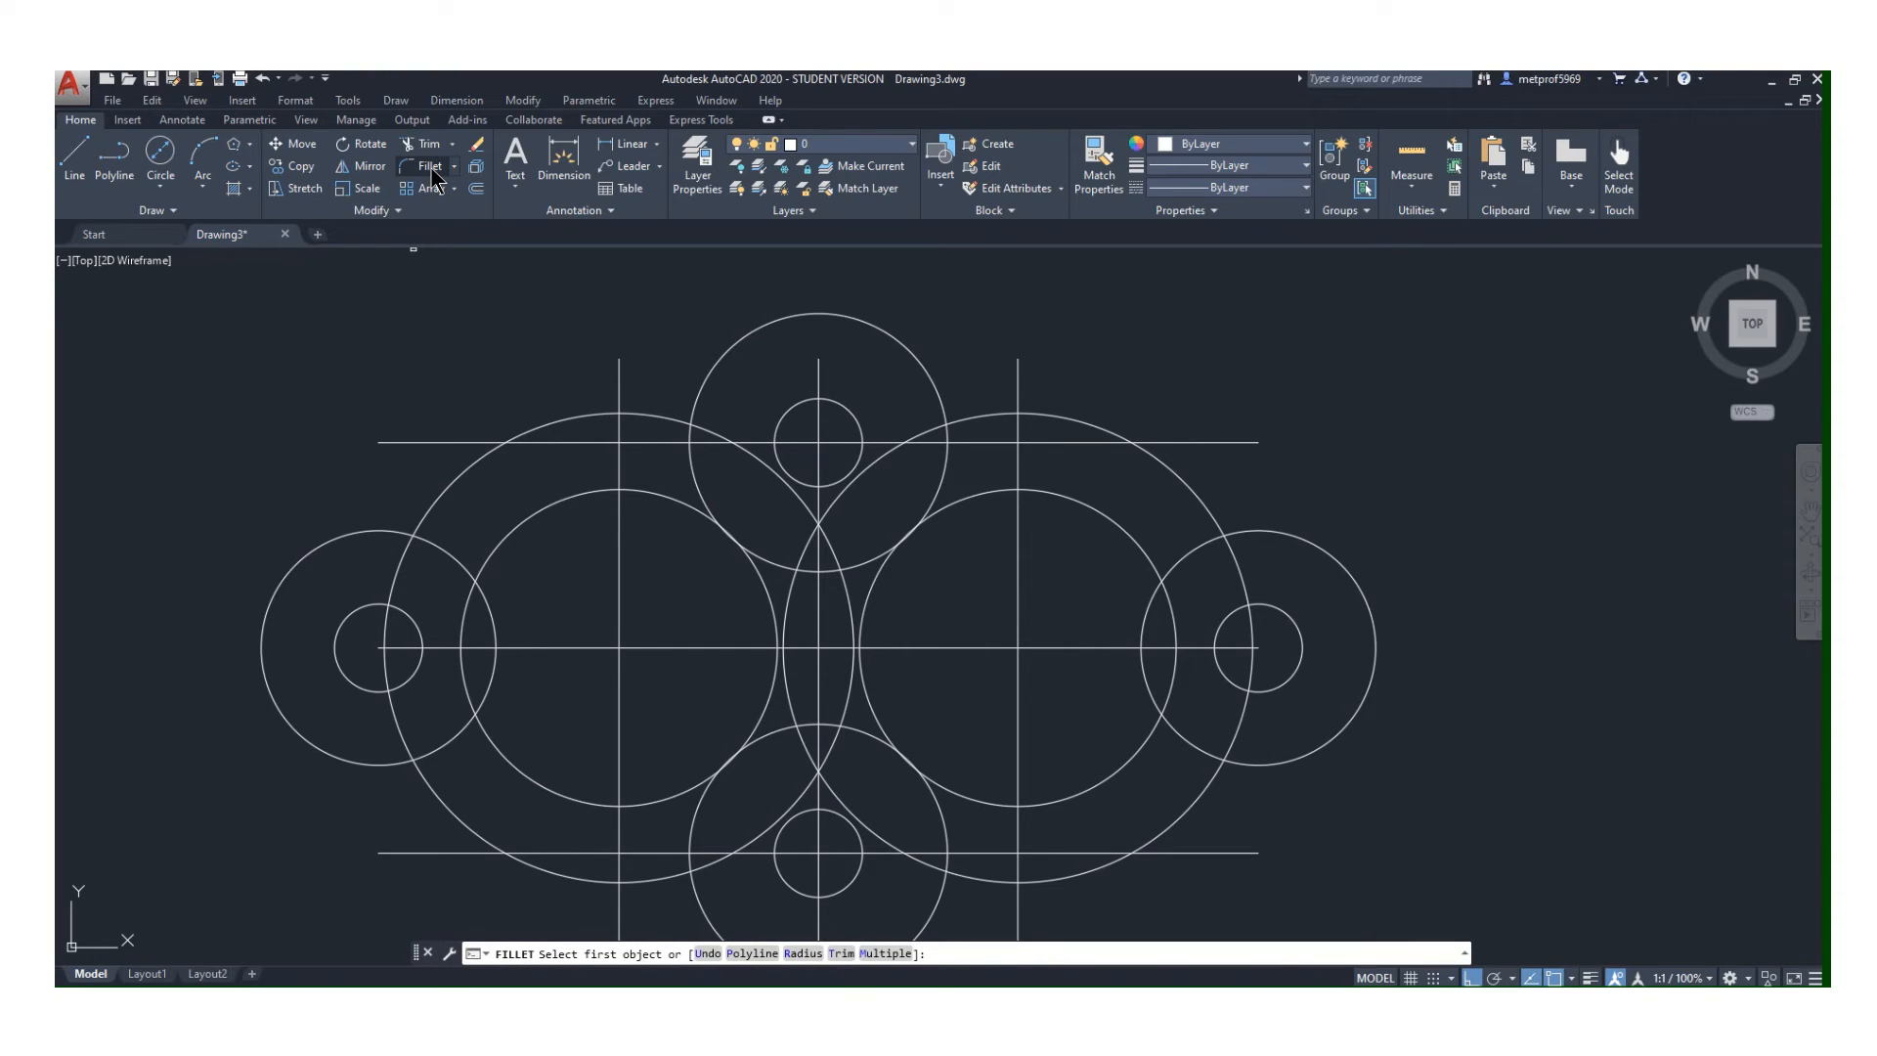
pyautogui.press('Return')
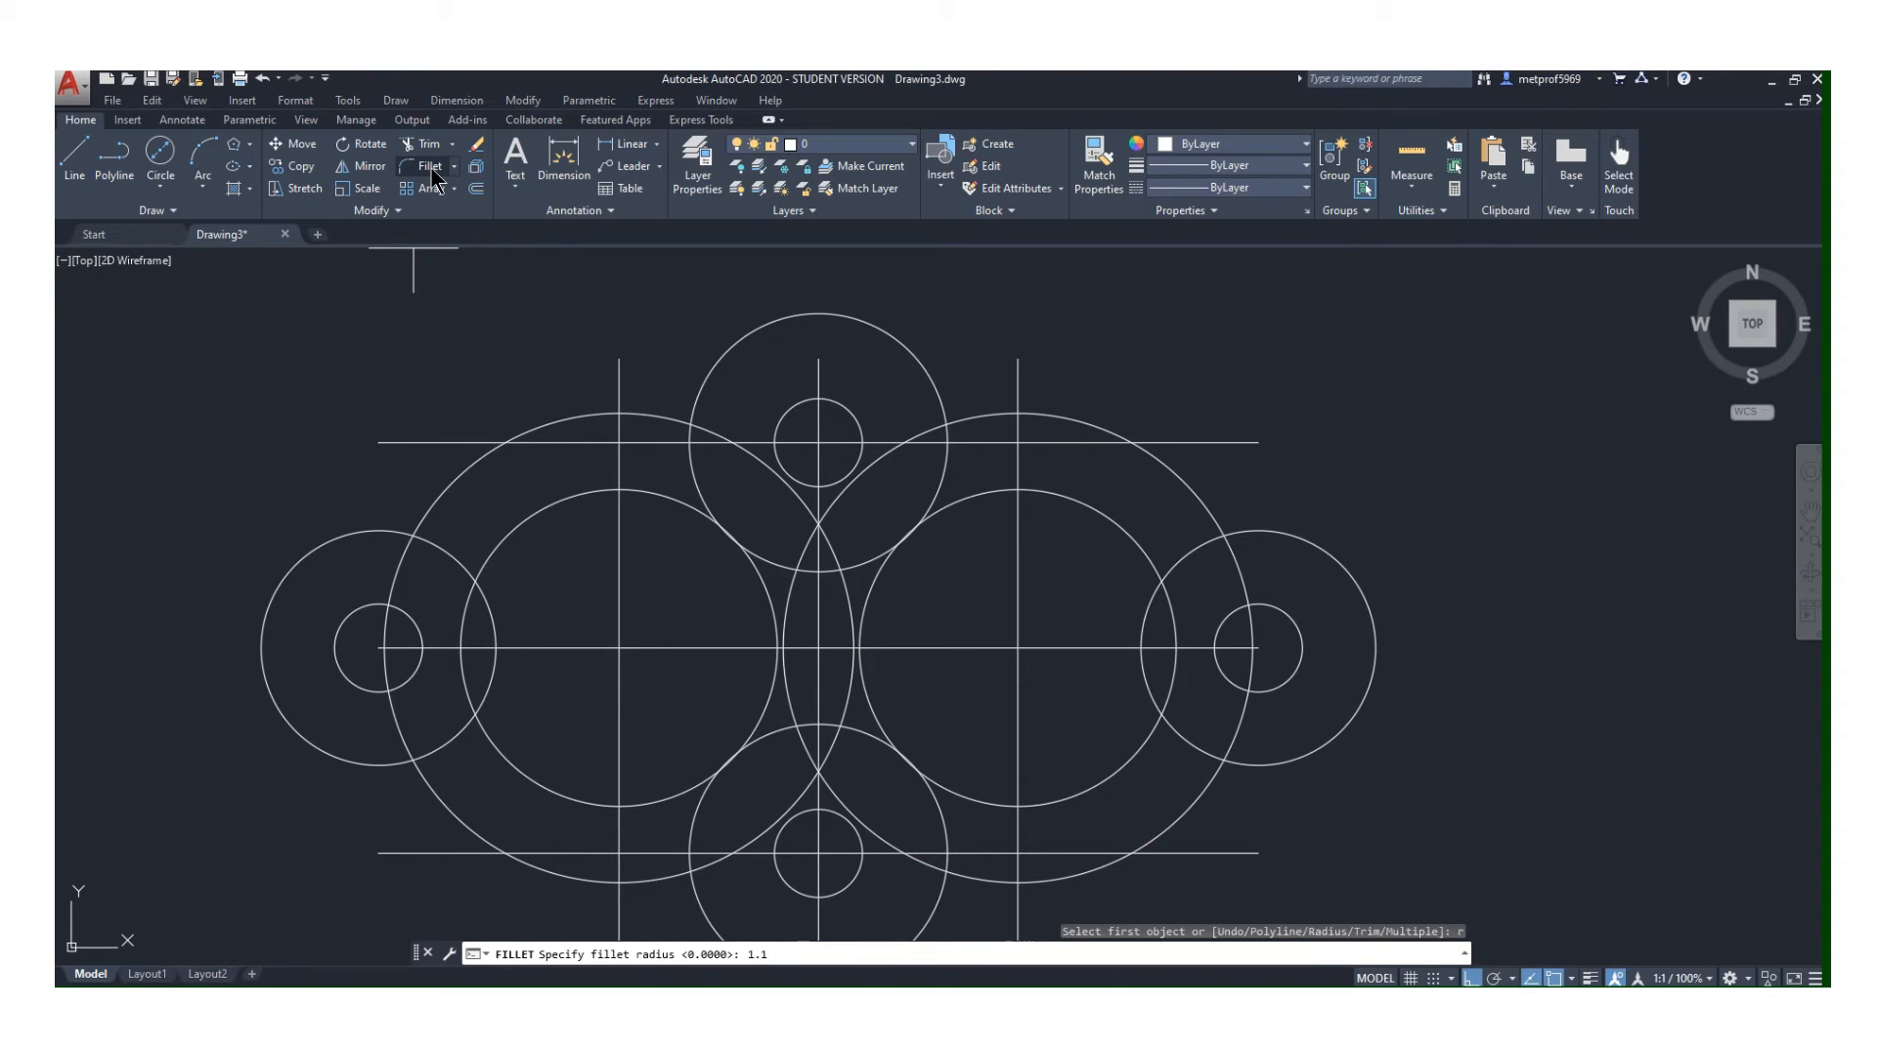
pyautogui.press('Return')
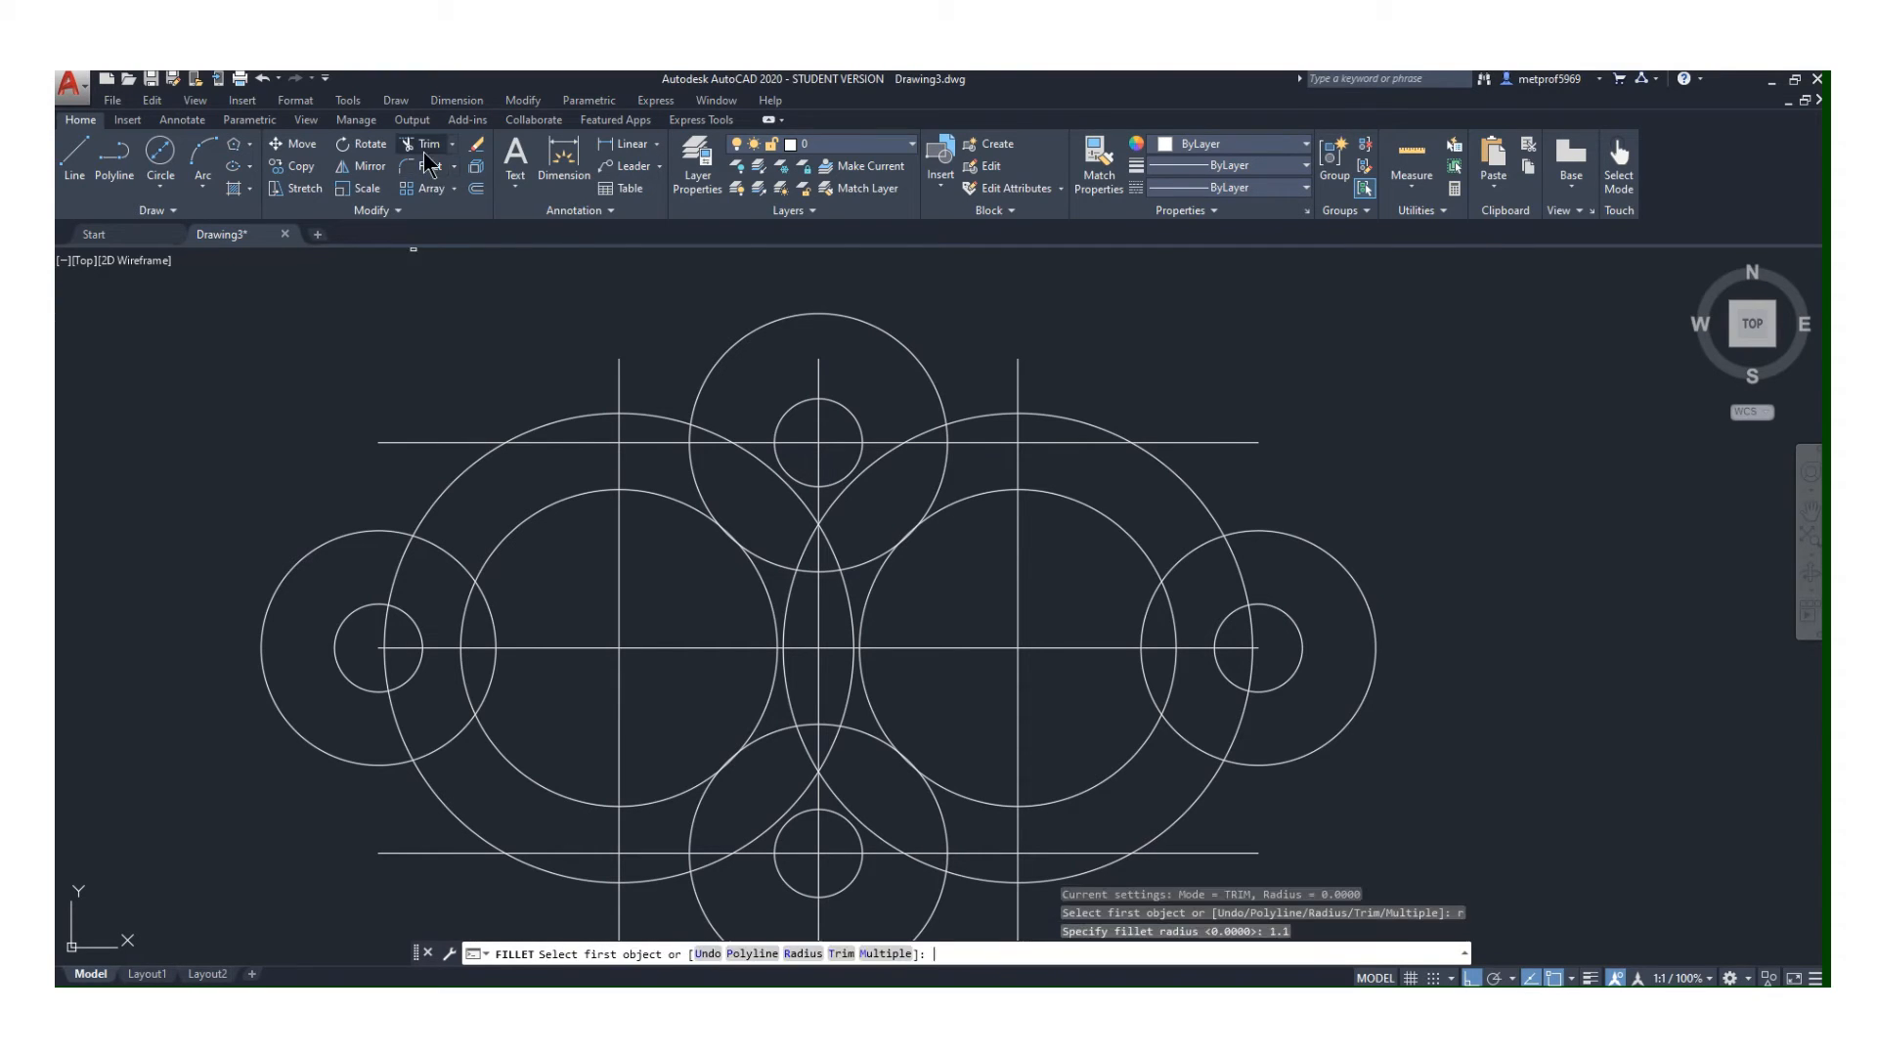
pyautogui.click(916, 363)
pyautogui.click(988, 415)
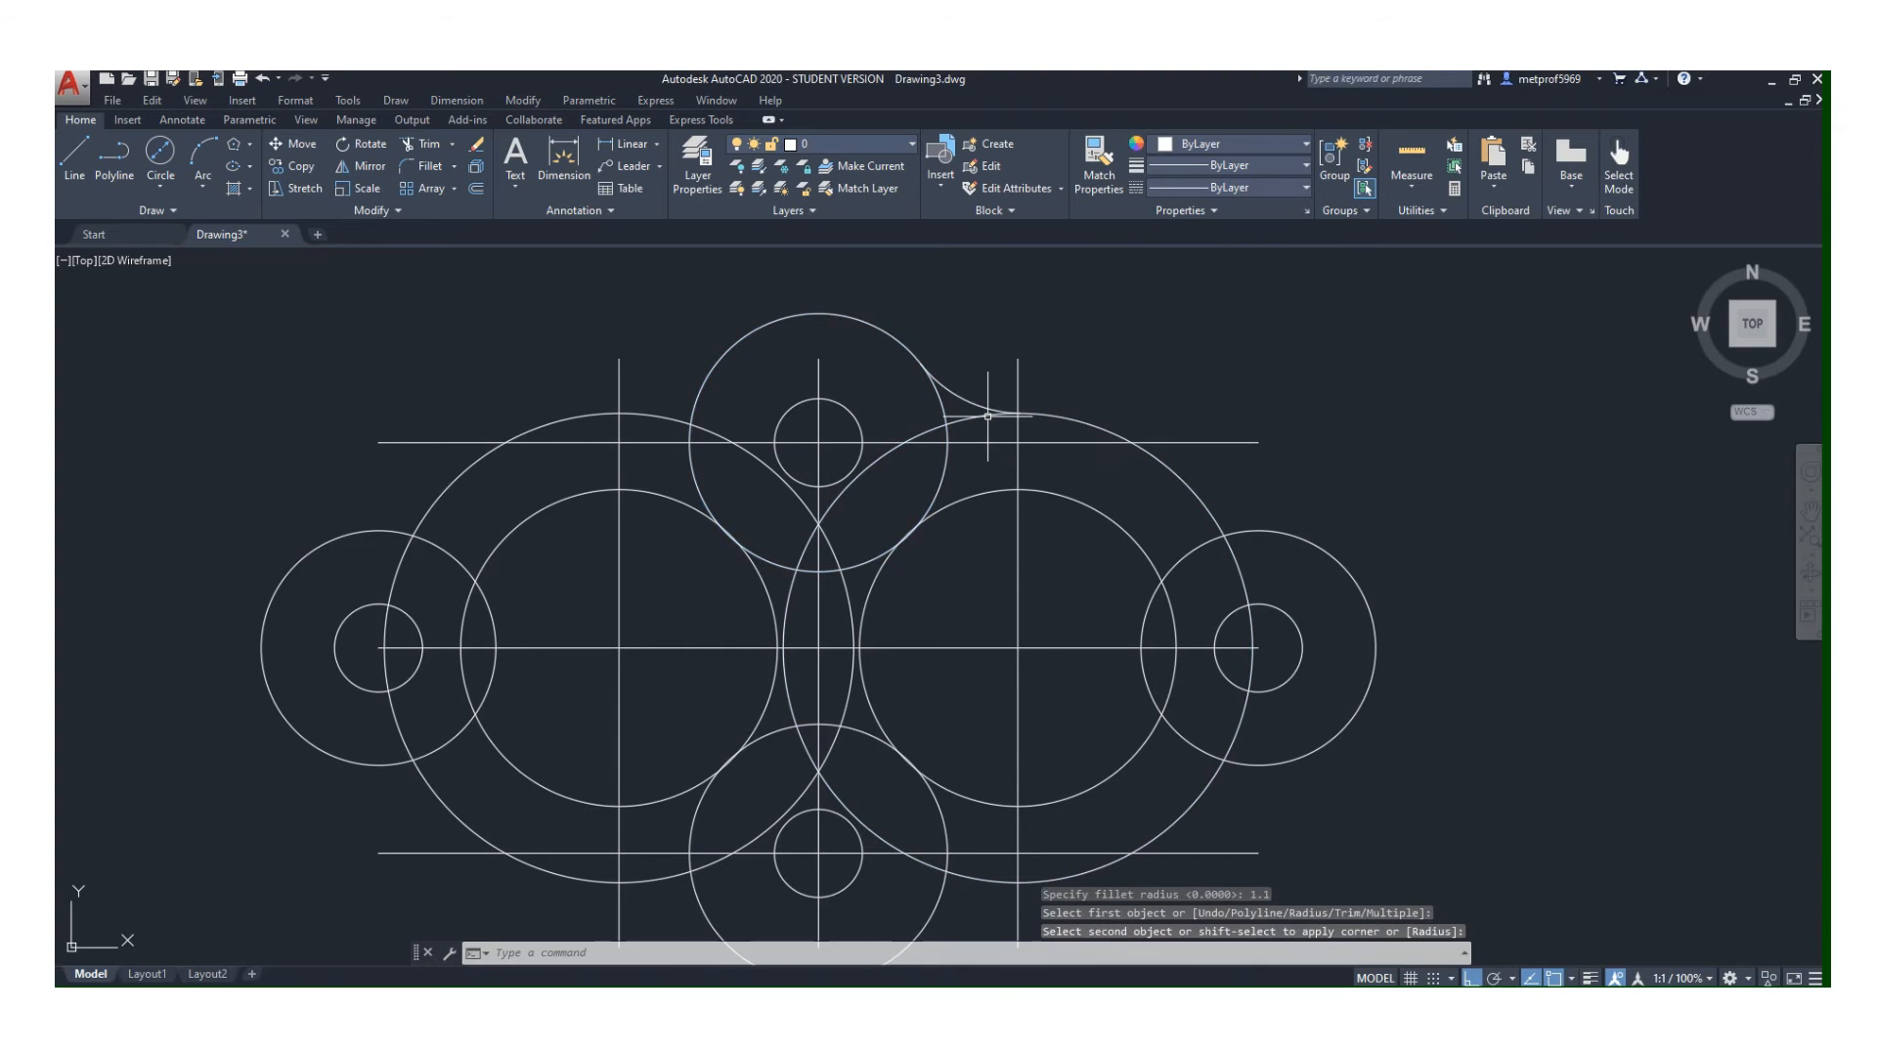
# - Fillet the upper 2.2 diameter circle and the left 4 diameter circle with the same 1.1 radius
pyautogui.press('Return')
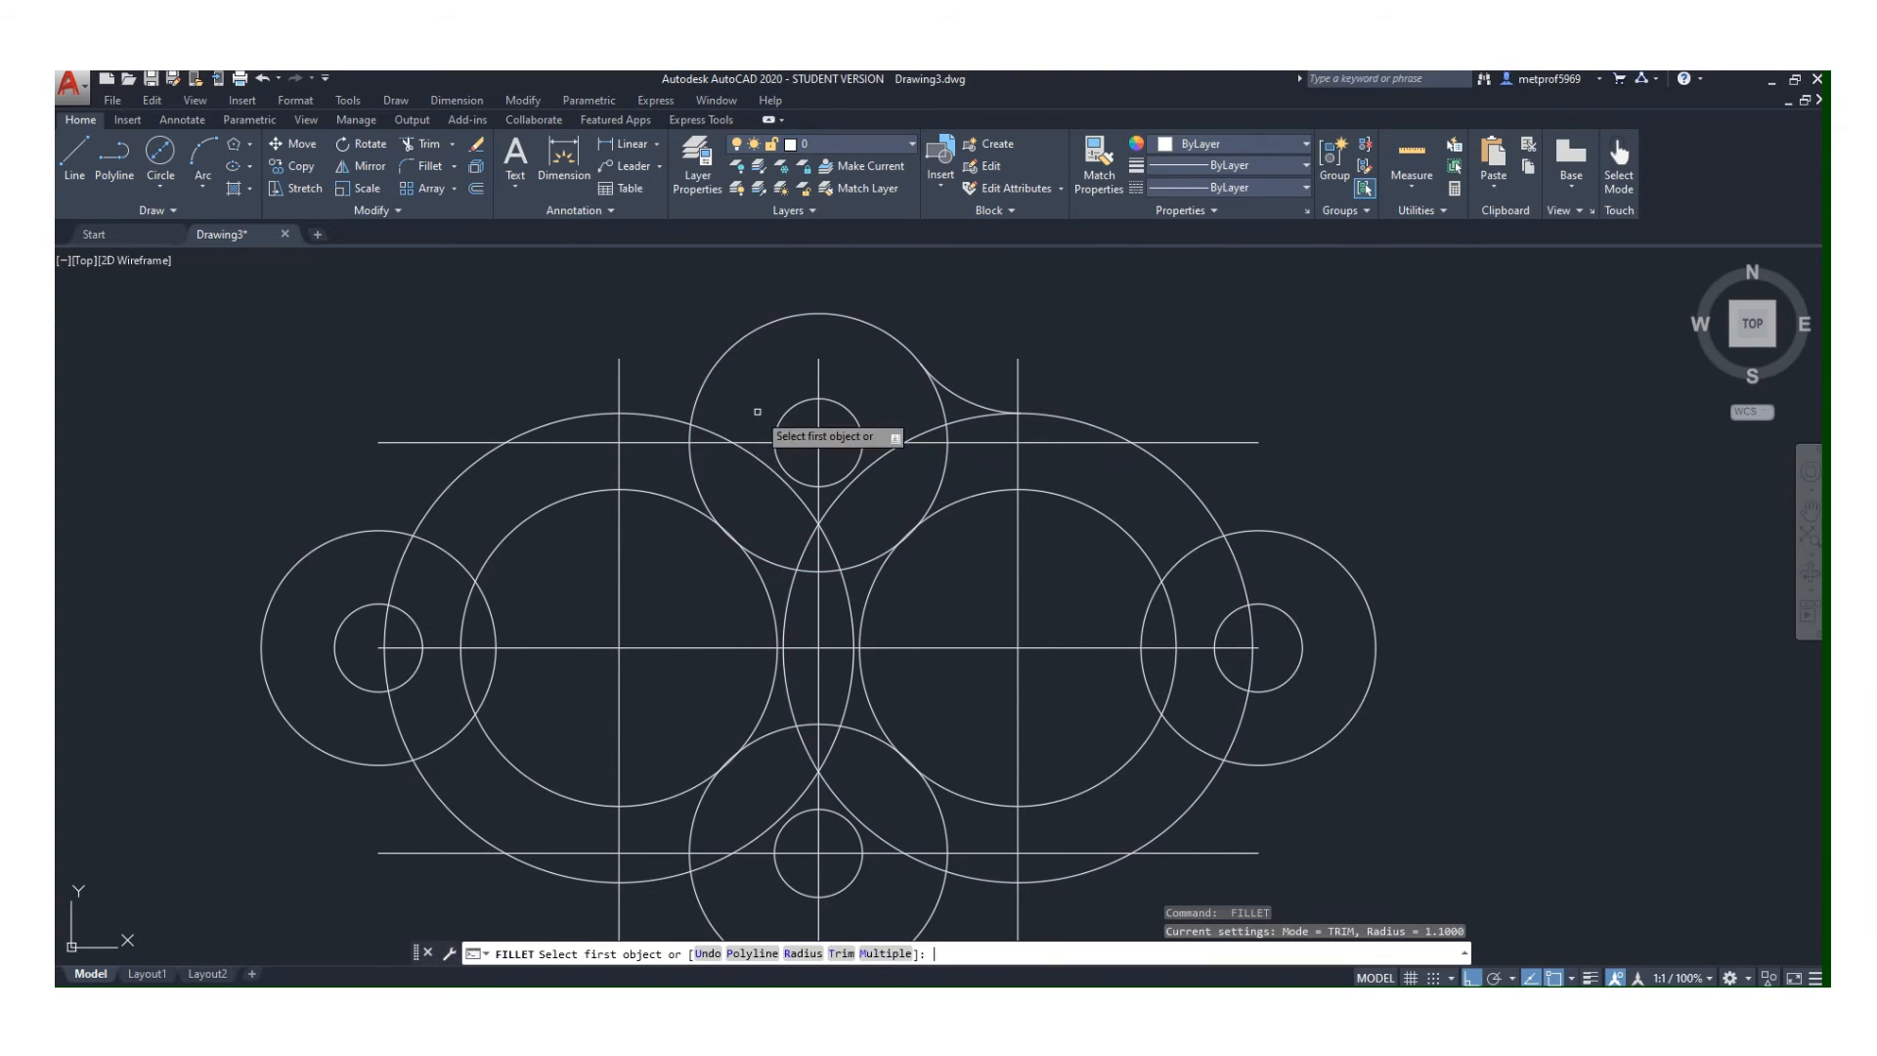
pyautogui.click(693, 418)
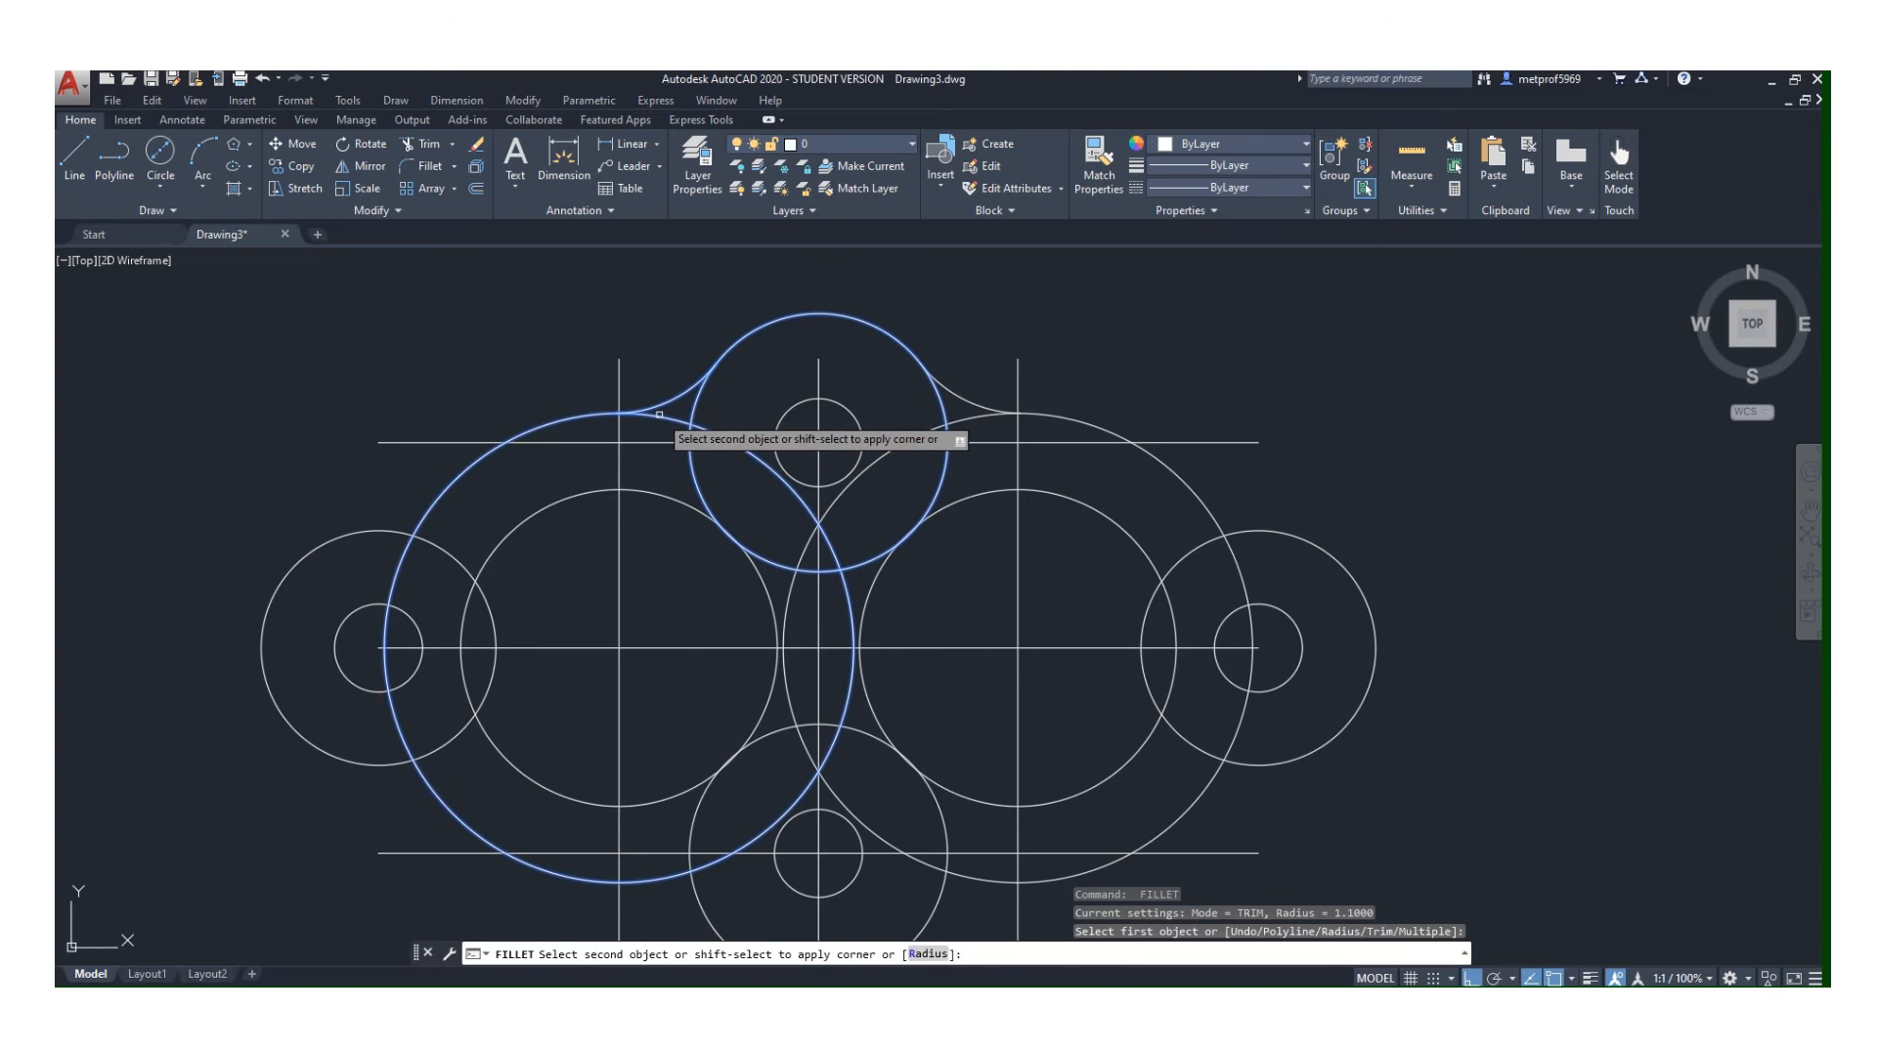
pyautogui.click(655, 428)
# - Fillet the left 4 diameter circle and the lower 2.2 diameter circle with the same 1.1 radius
pyautogui.press('Return')
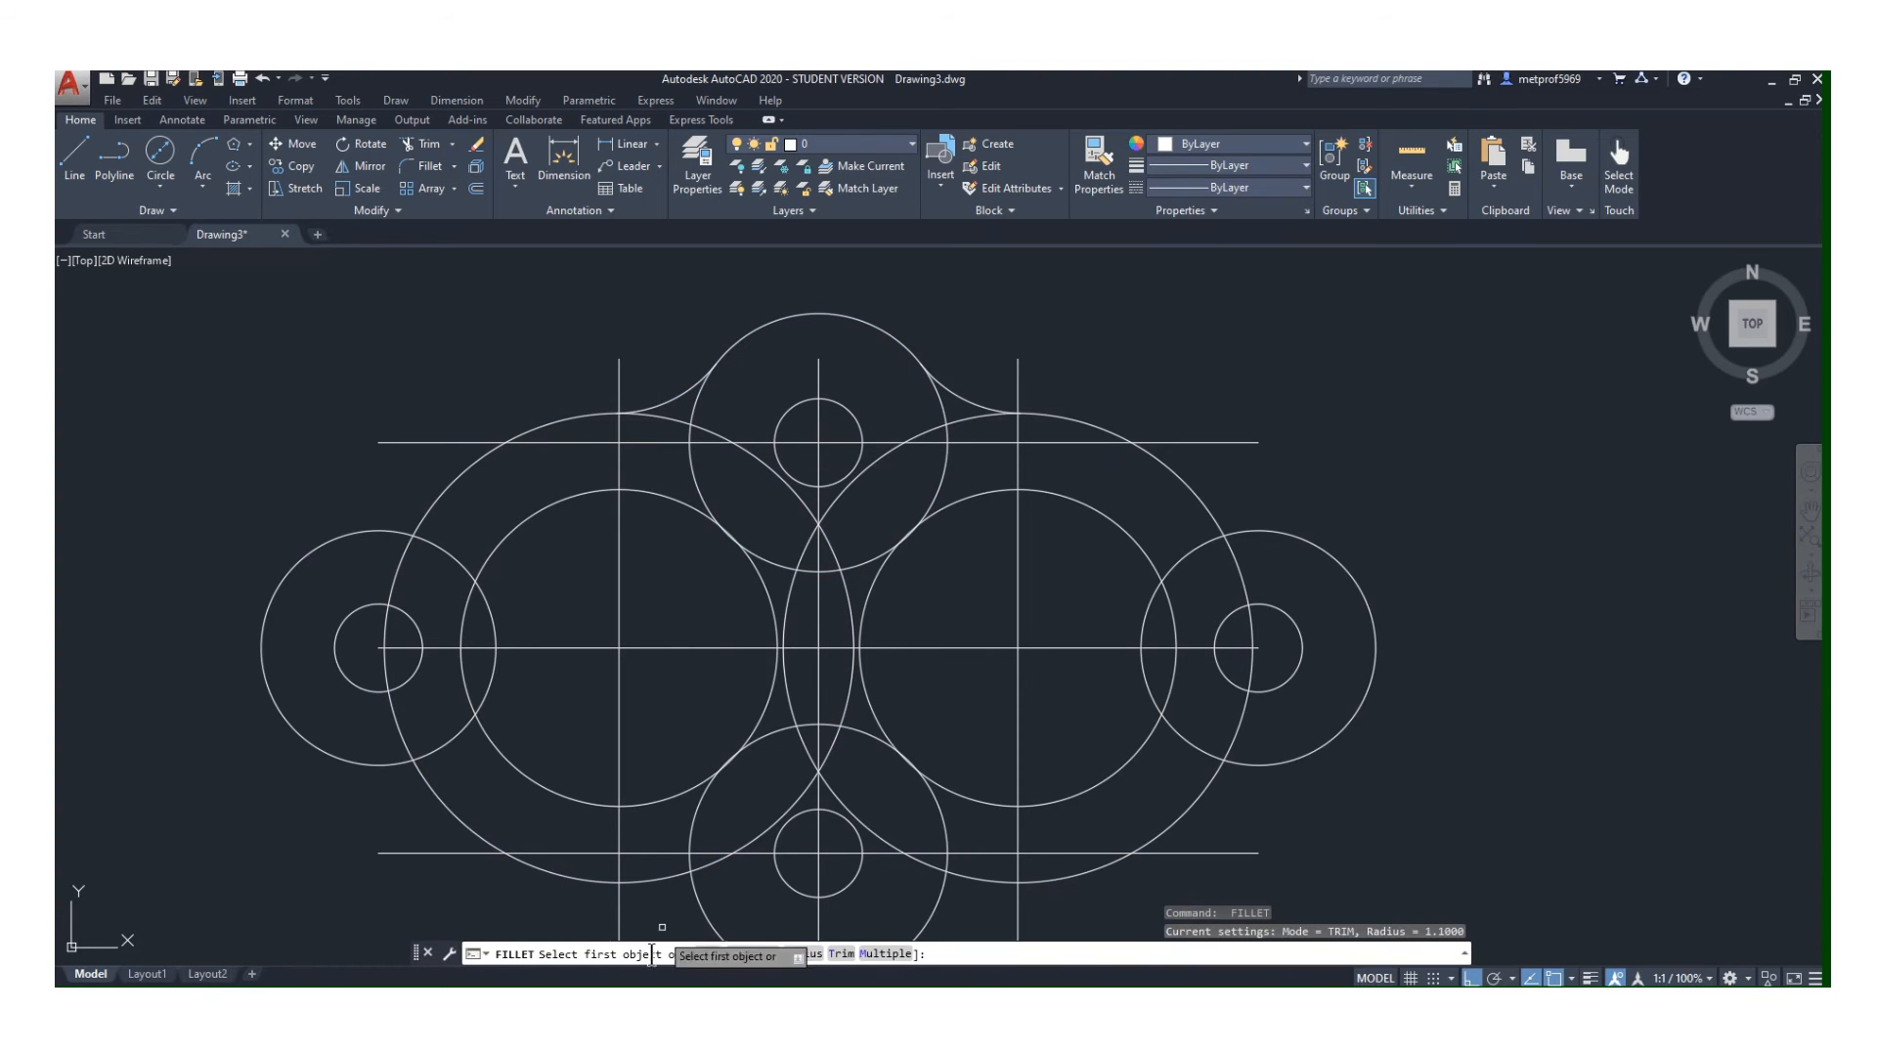
pyautogui.click(646, 882)
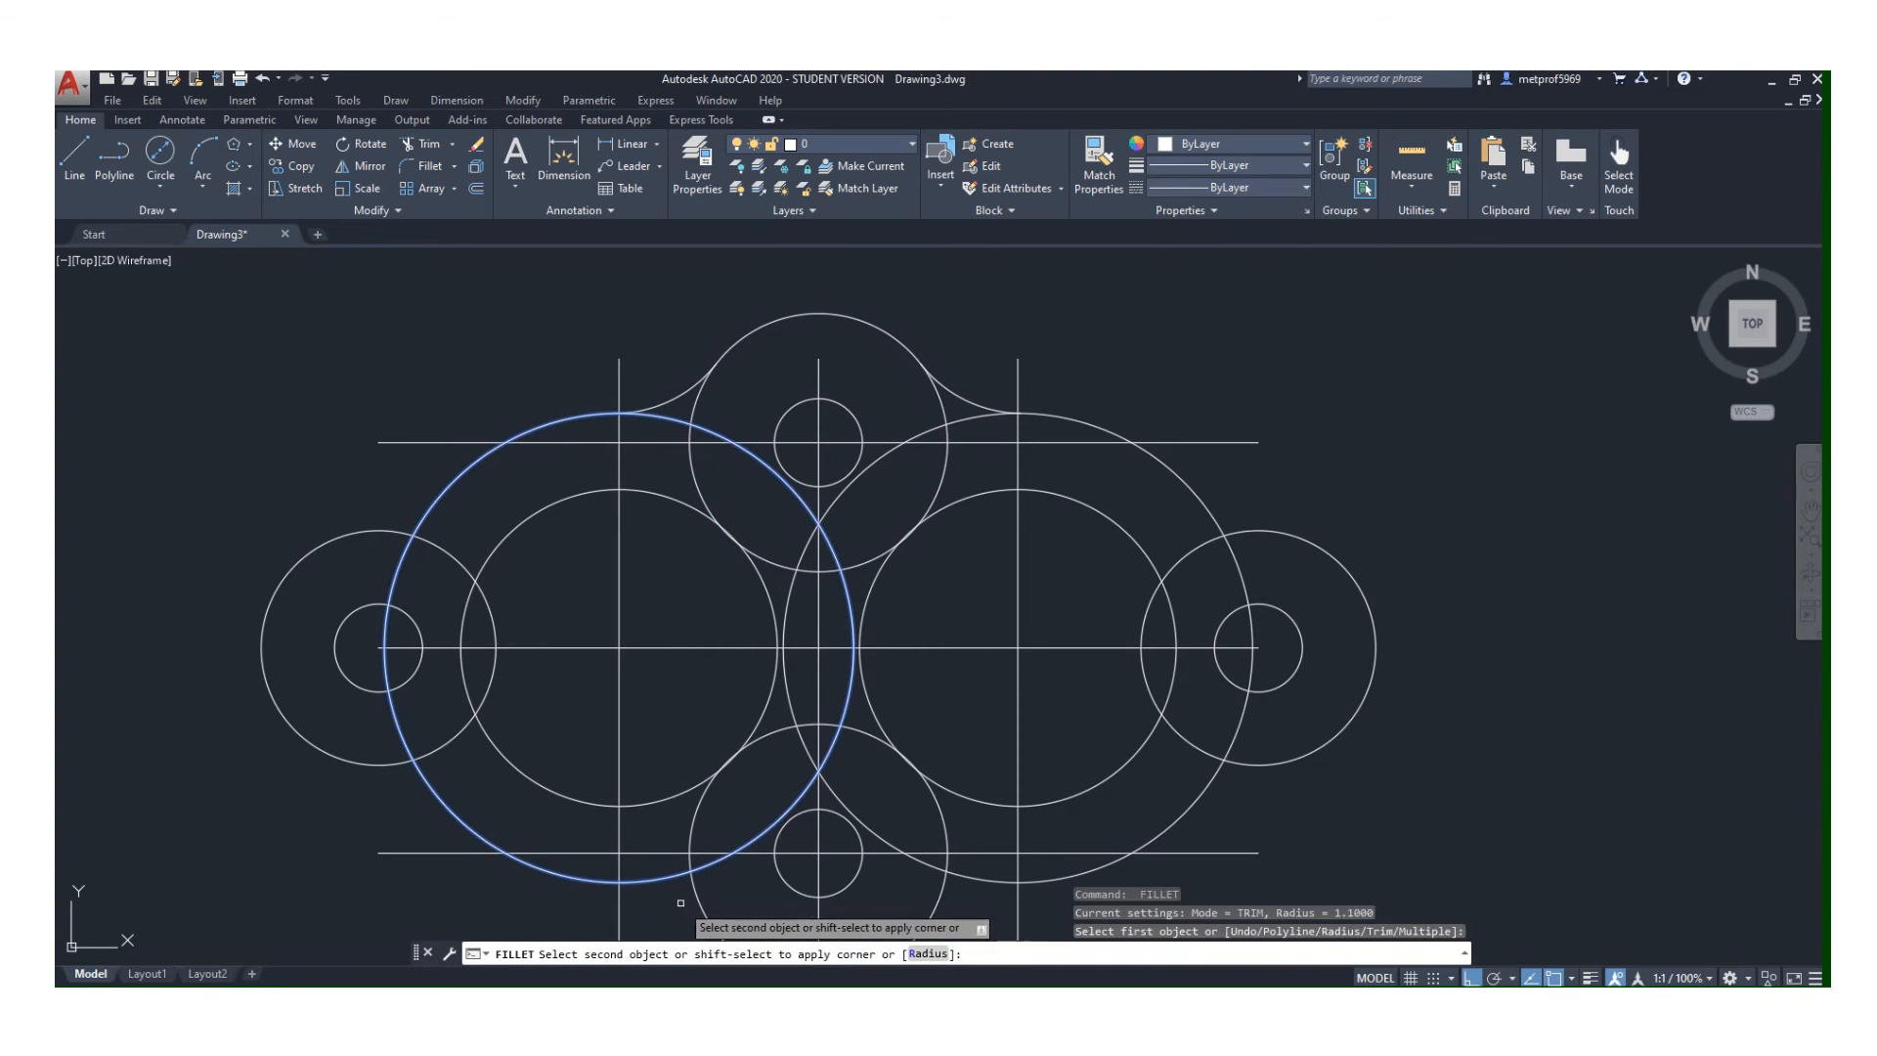
pyautogui.click(697, 897)
pyautogui.press('Return')
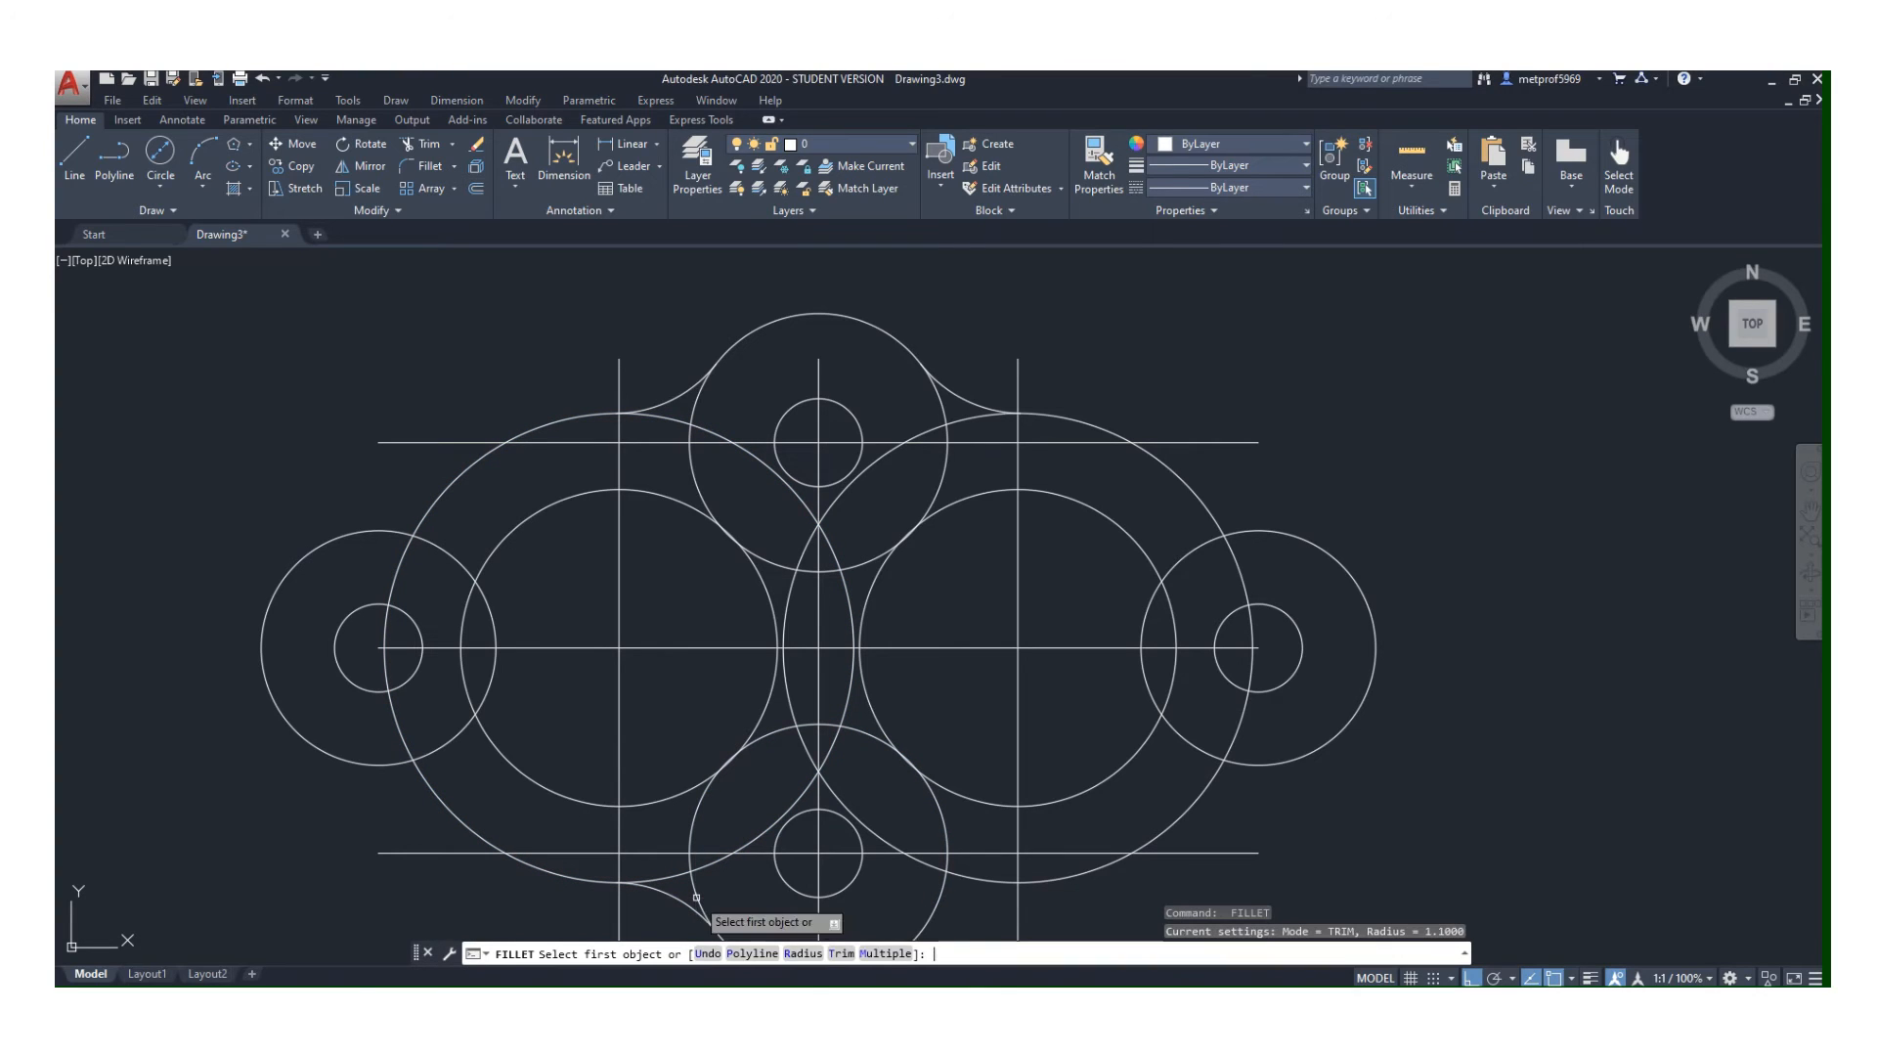
# - Fillet the lower 2.2 diameter circle and the right 4 diameter circle with the same 1.1 radius
pyautogui.click(942, 888)
pyautogui.click(970, 887)
pyautogui.press('Return')
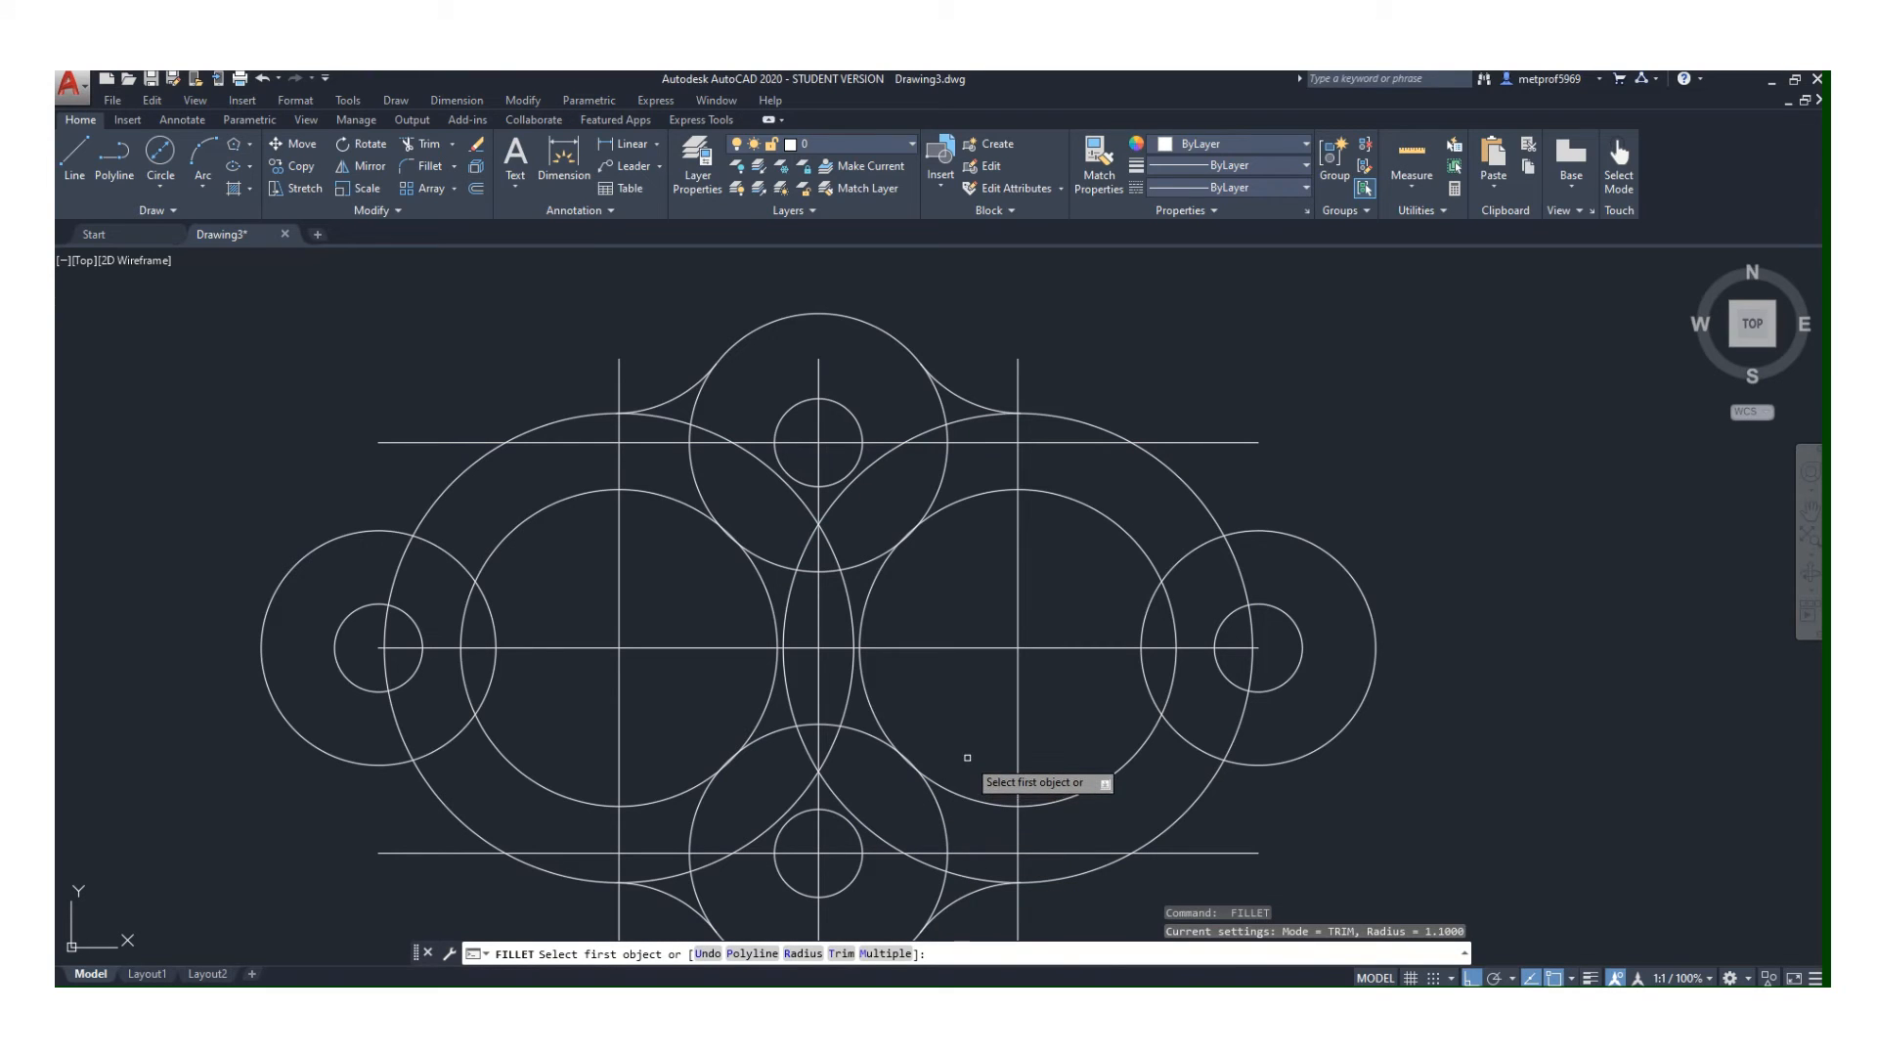
# - Set the fillet radius to .5 and fillet the right 4 diameter circle and the right-end 2 diameter circle at their upper junction
pyautogui.scroll(2, 905, 792)
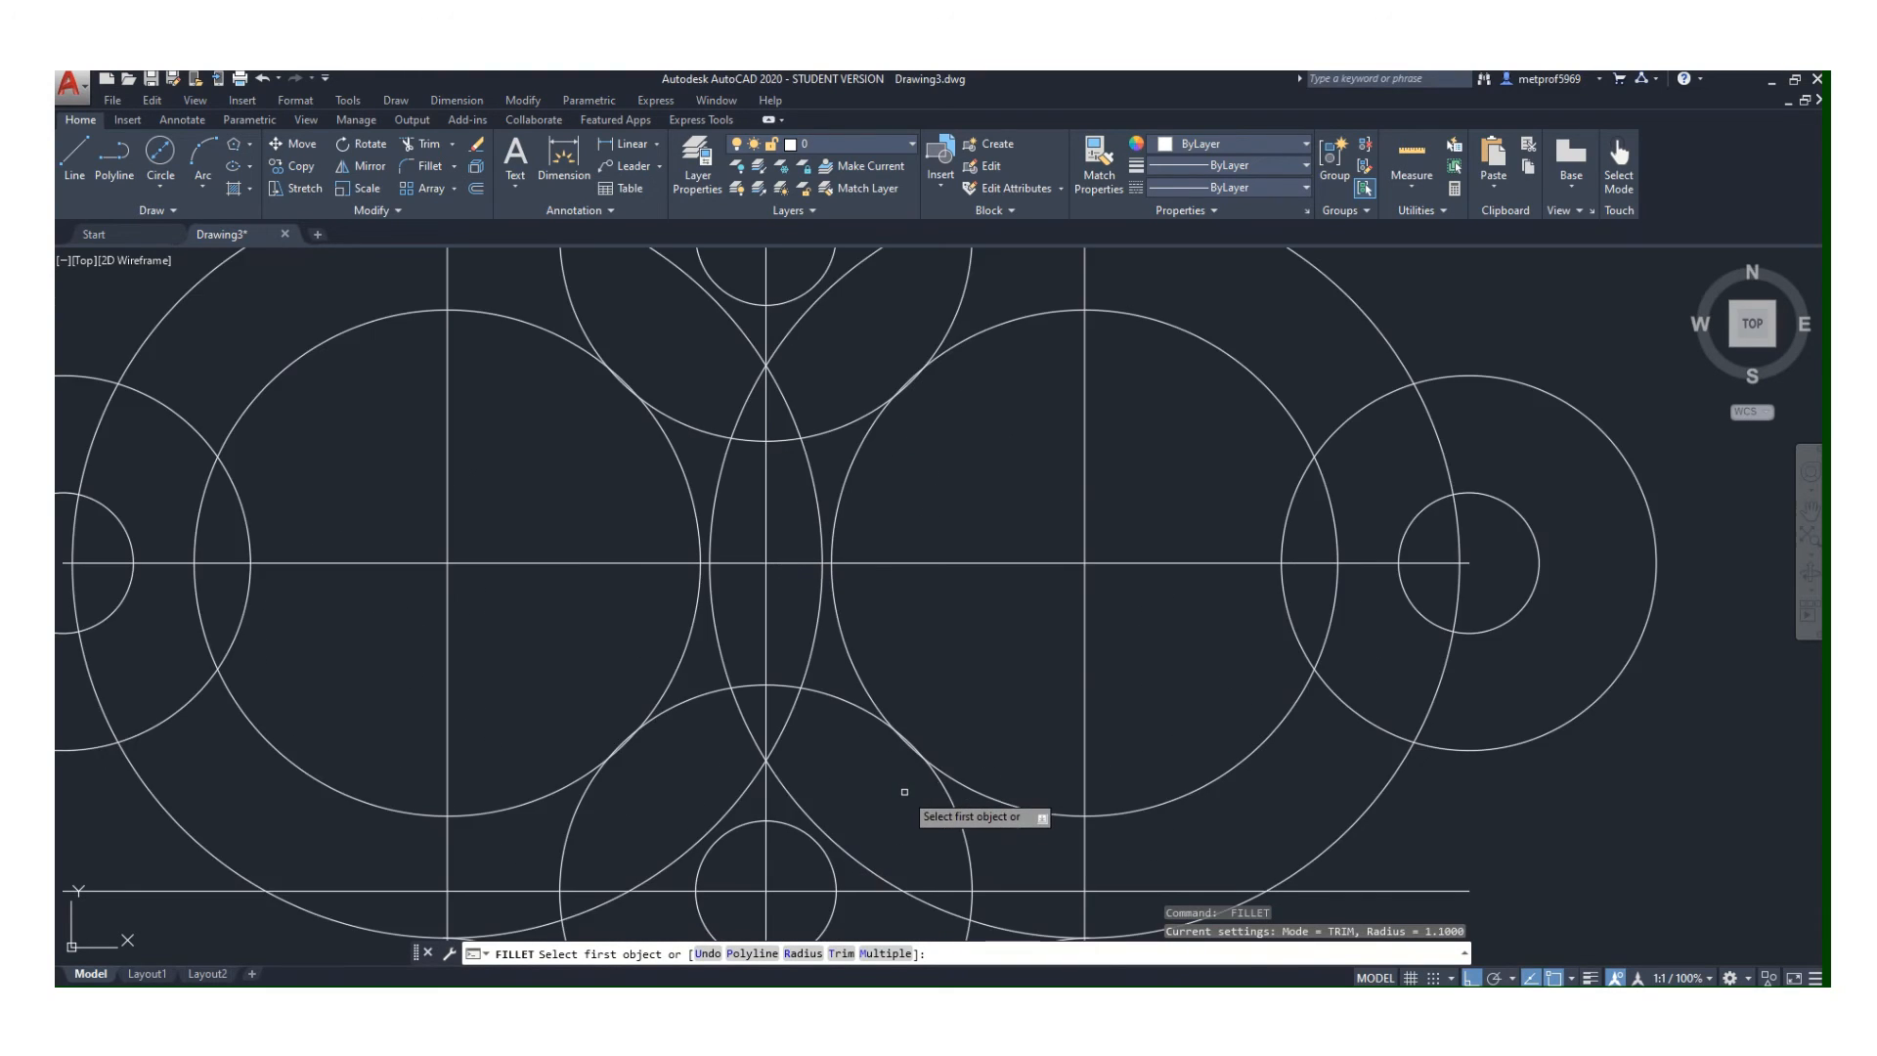
pyautogui.scroll(-3, 905, 792)
pyautogui.scroll(-2, 1085, 633)
pyautogui.scroll(1, 1087, 634)
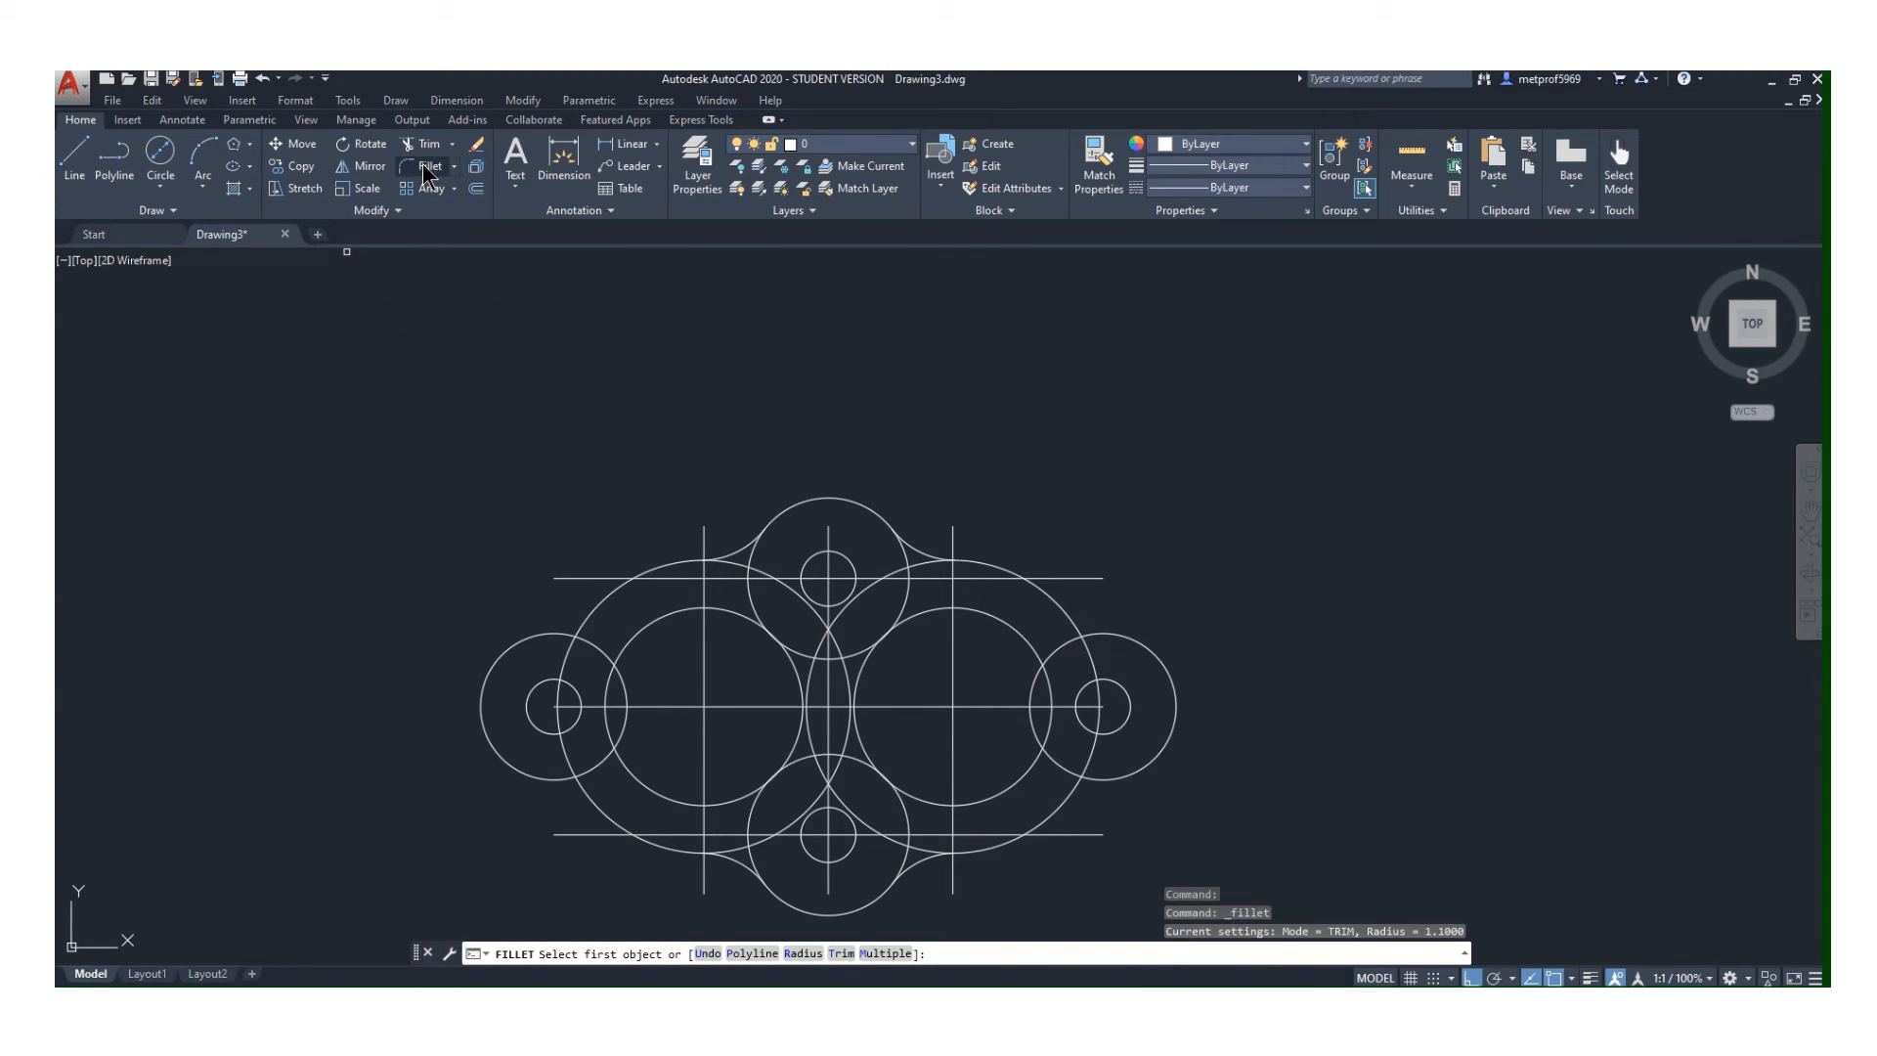
pyautogui.press('Return')
pyautogui.write('.5')
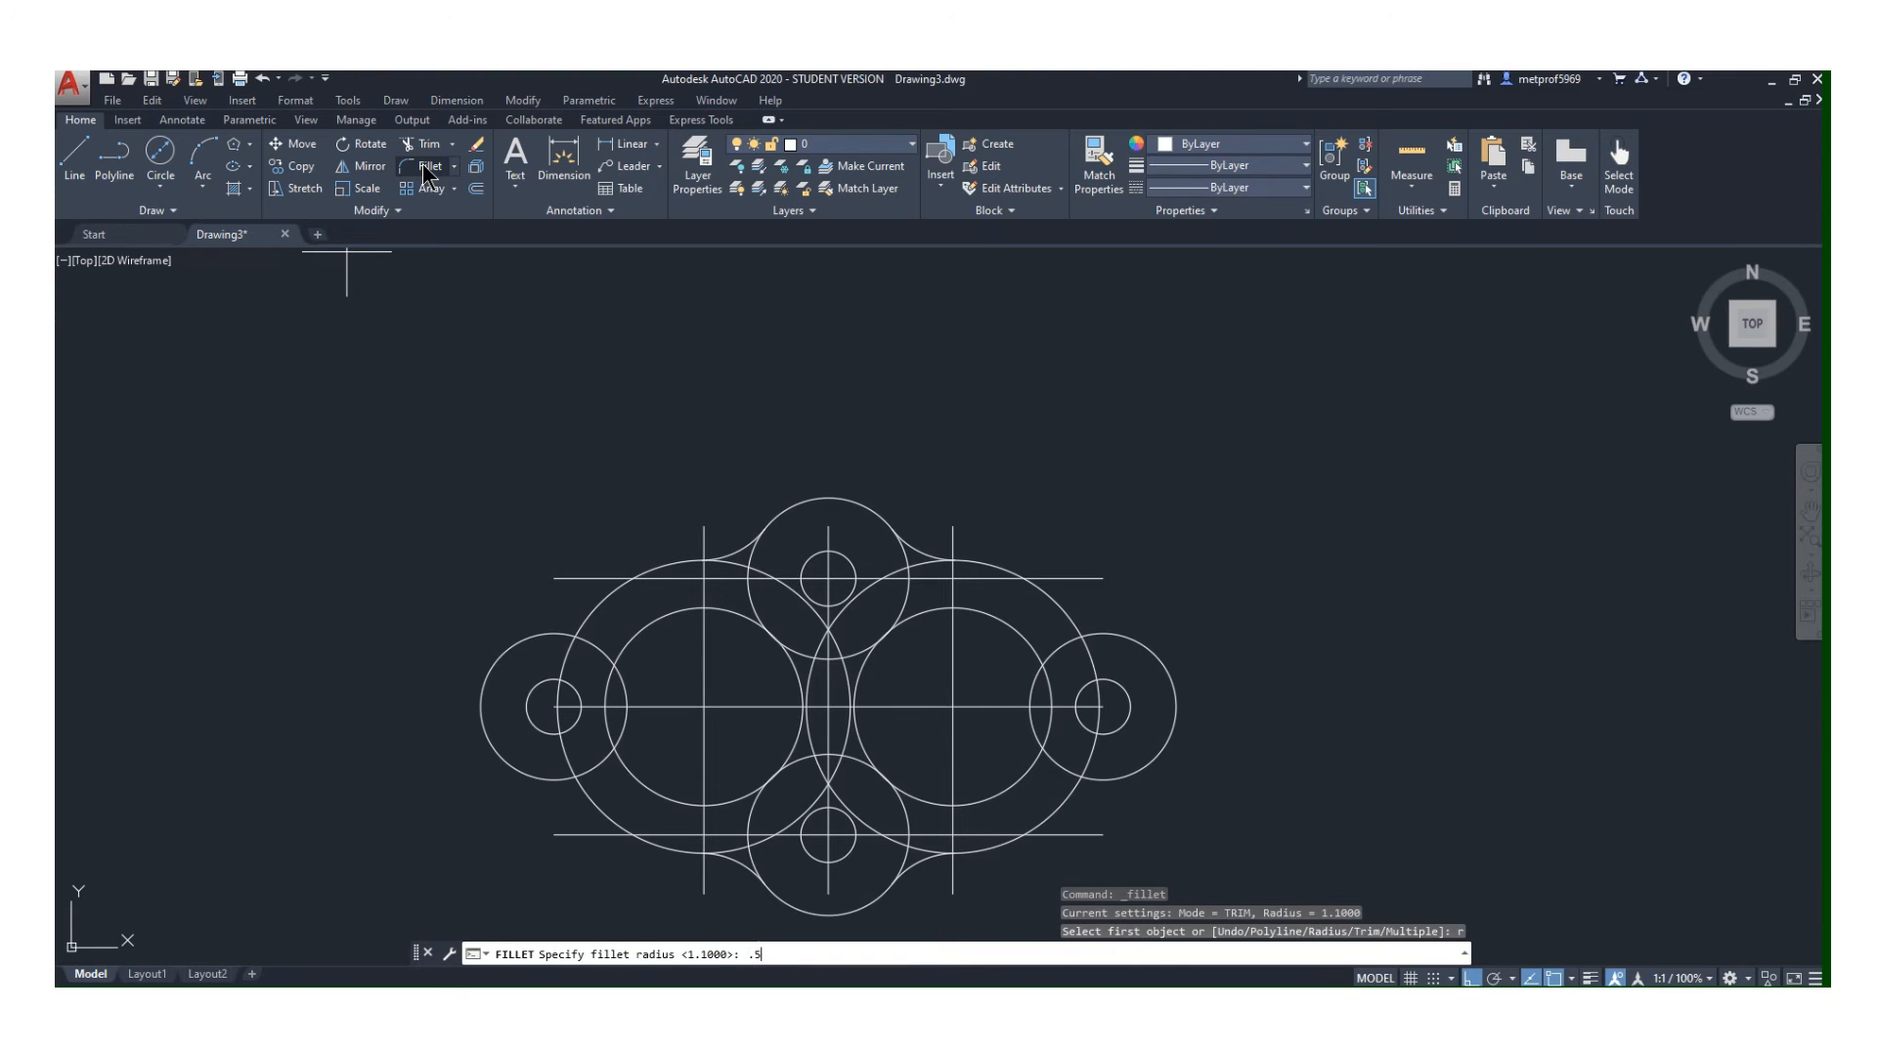
pyautogui.press('Return')
pyautogui.click(1075, 620)
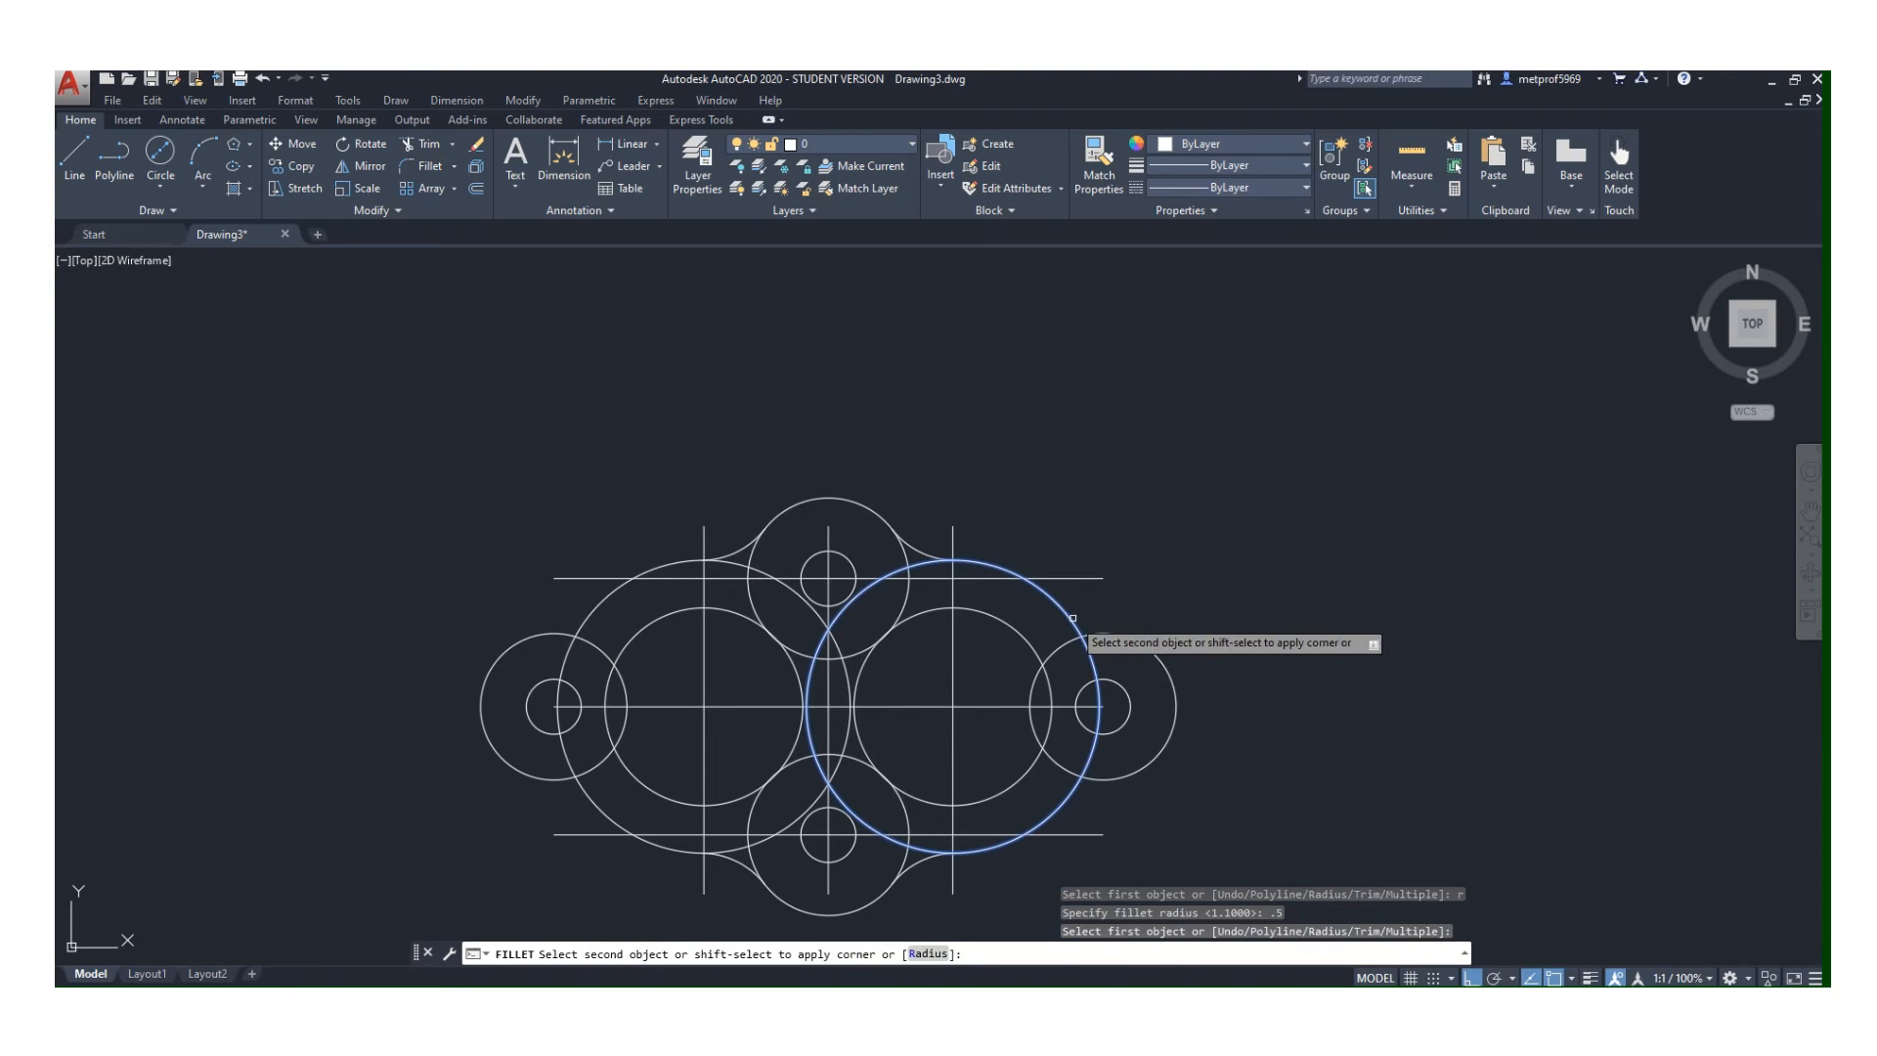
pyautogui.click(1100, 630)
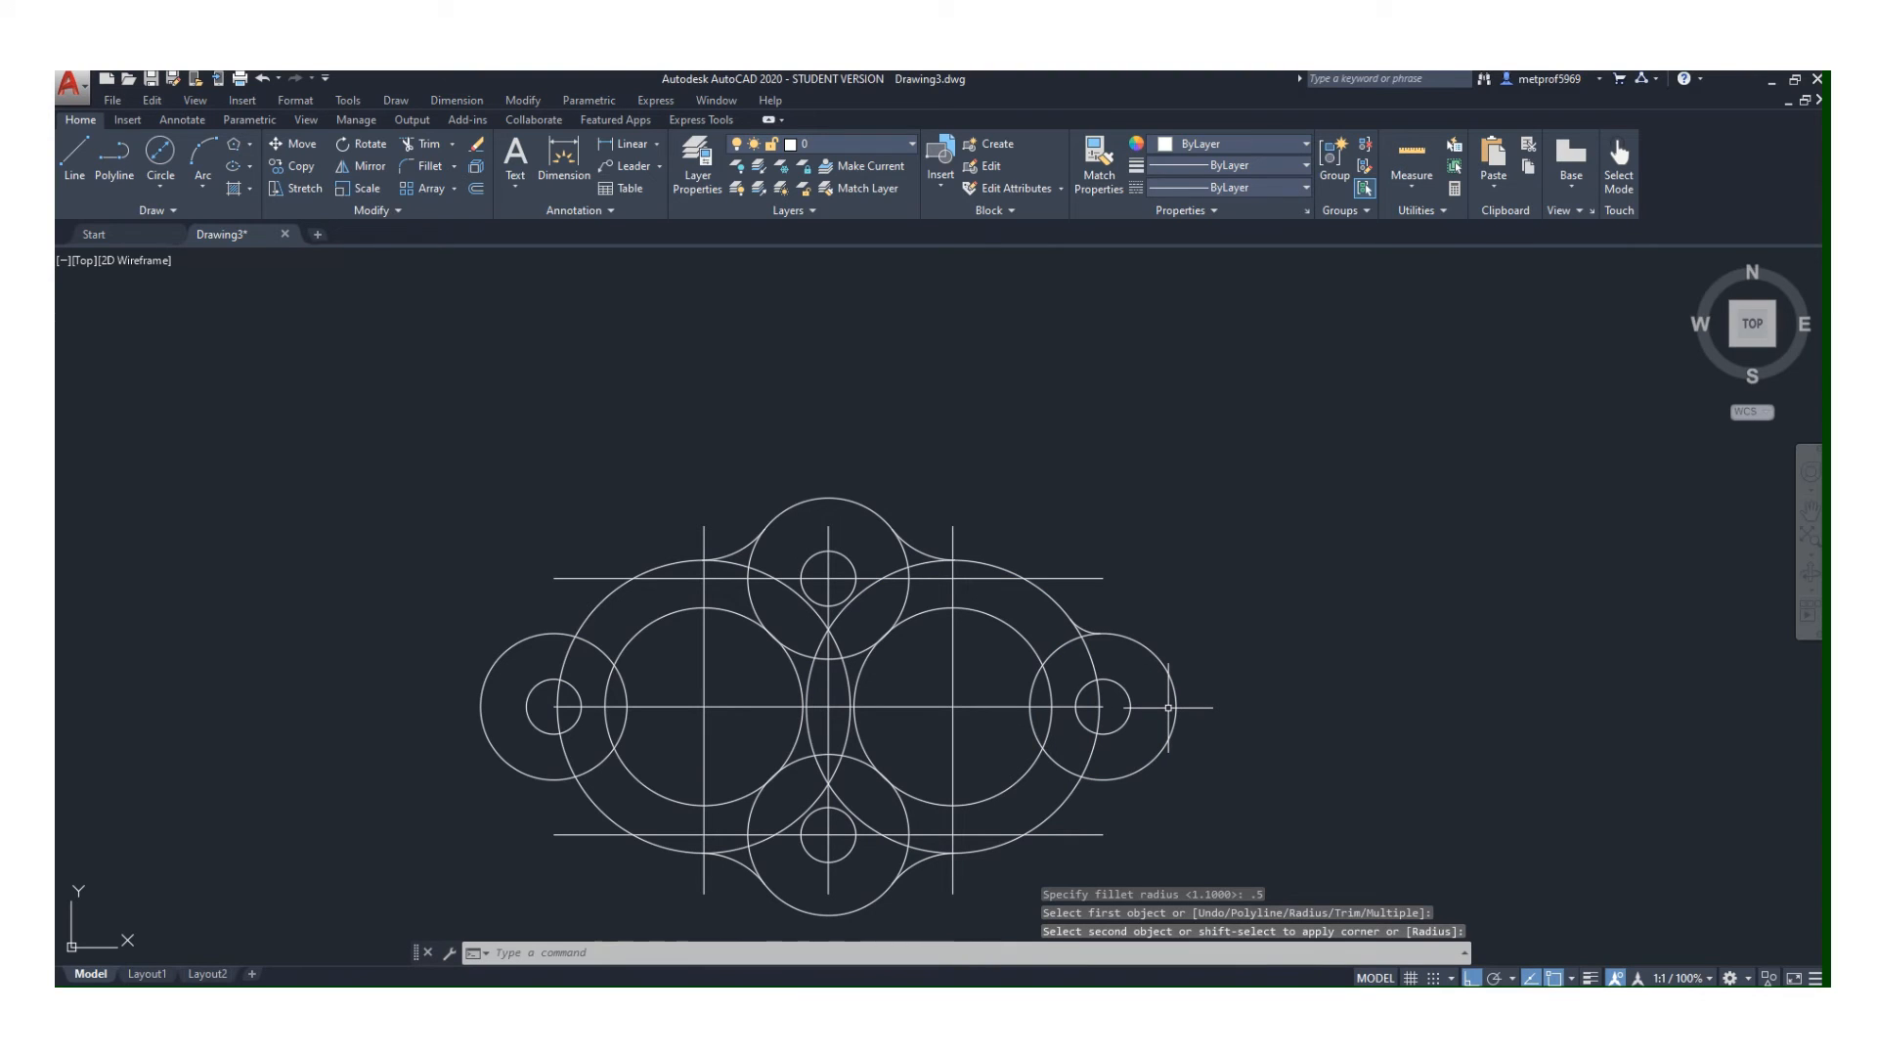
# - Fillet the right-end 2 diameter circle and the right 4 diameter circle at their lower junction with the same 0.5 radius
pyautogui.press('Return')
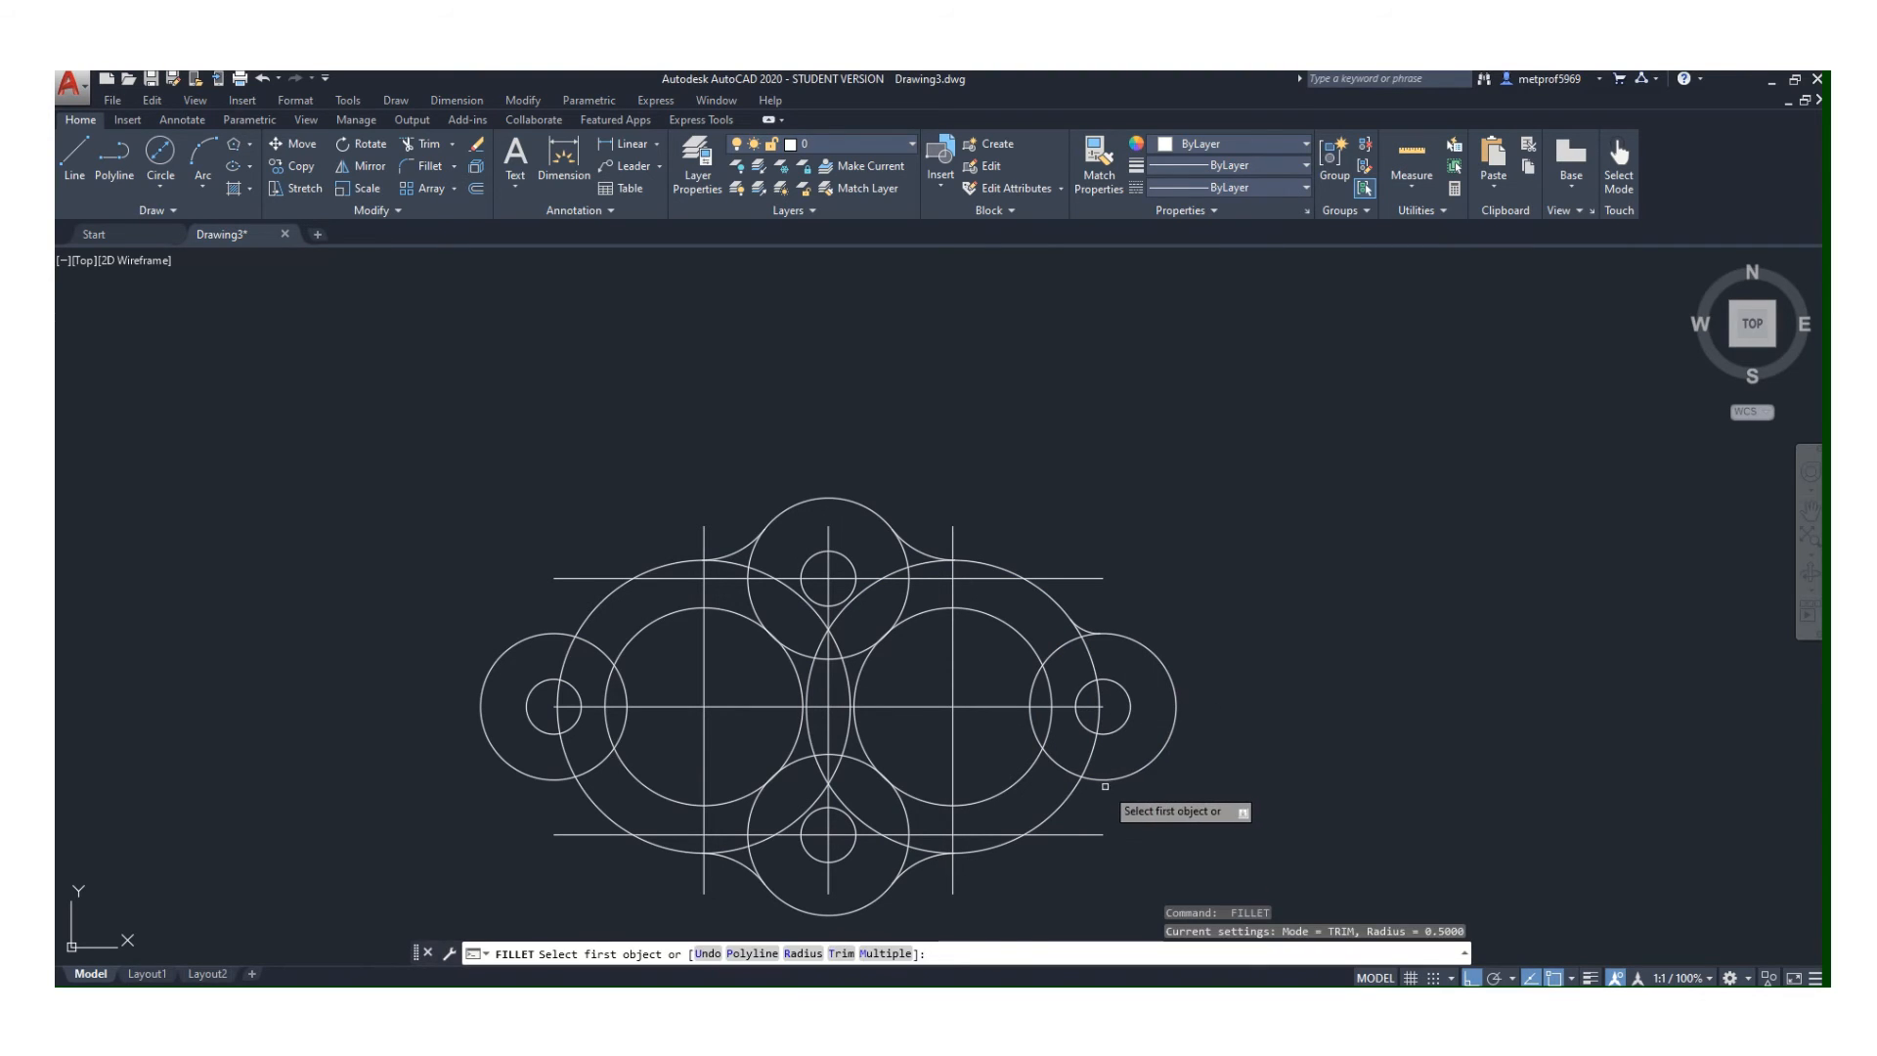
pyautogui.click(1099, 781)
pyautogui.click(1076, 788)
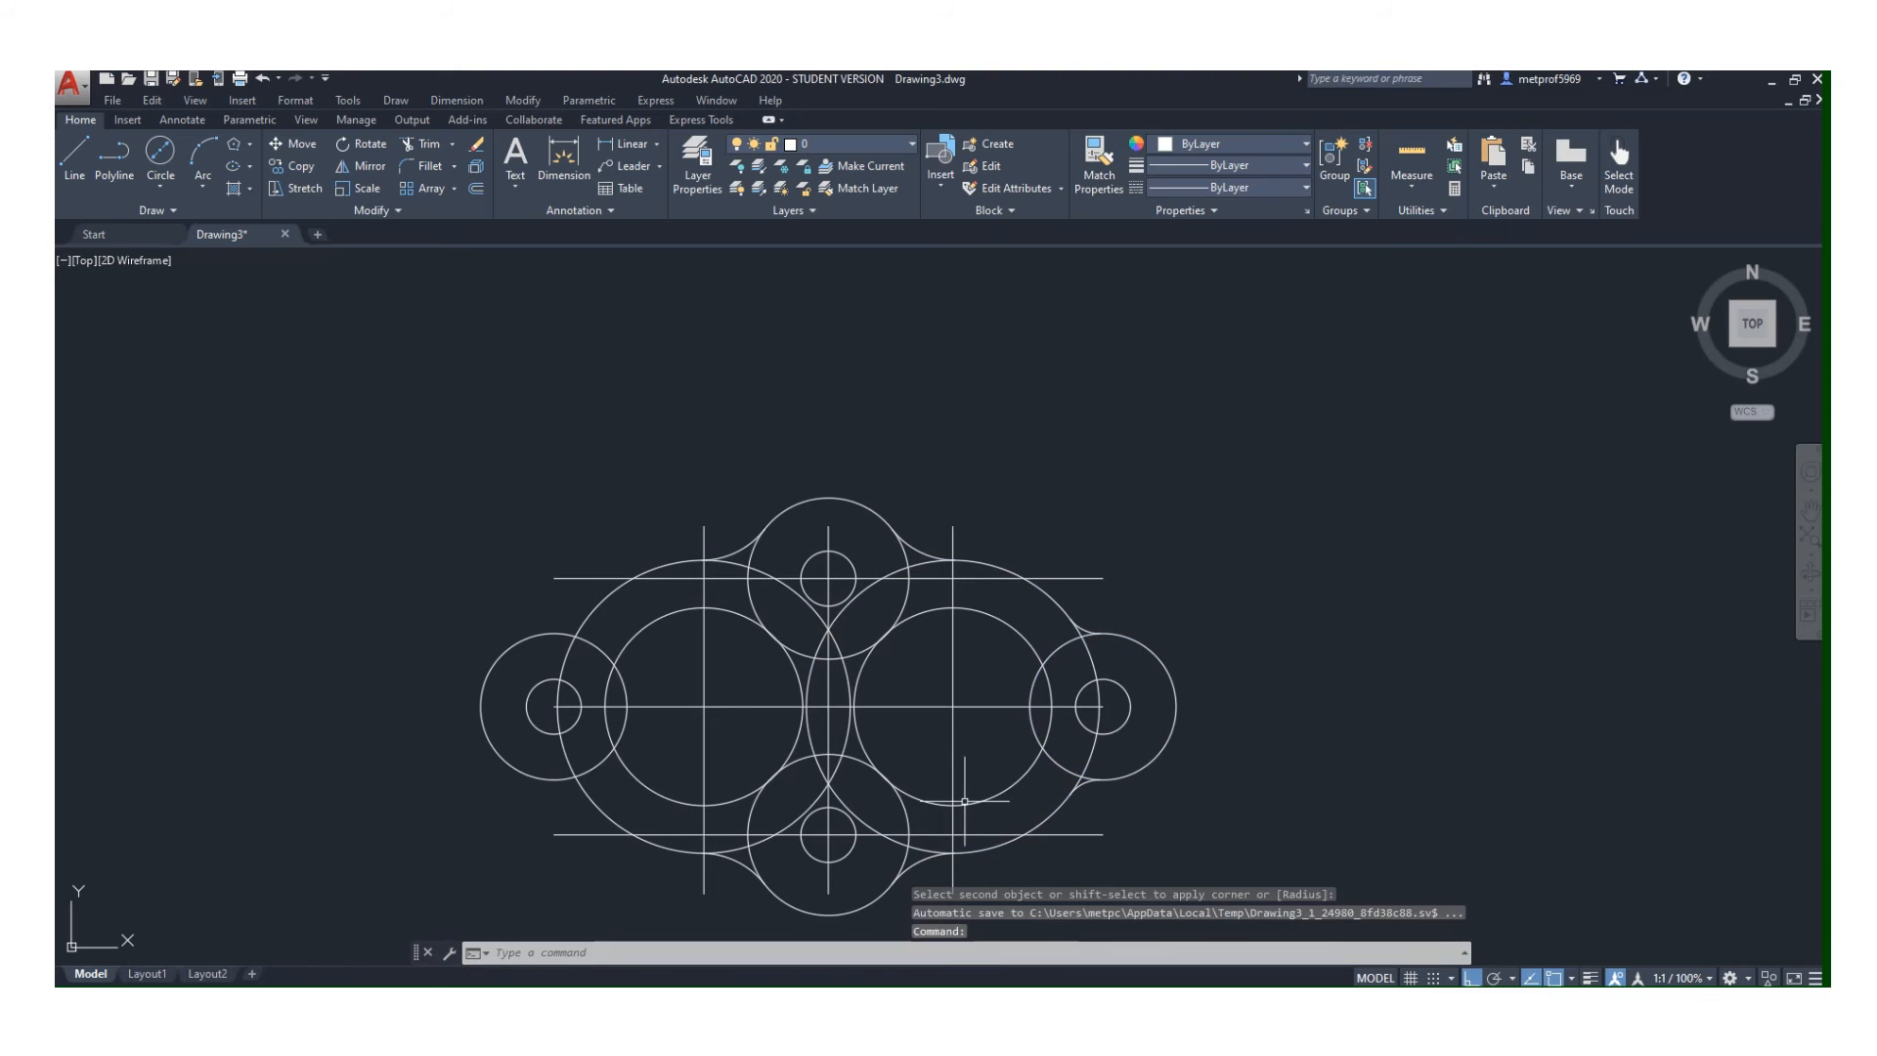
# - Fillet the left 4 diameter circle and the left-end 2 diameter circle at their lower and upper junctions with the 0.5 radius
pyautogui.press('Return')
pyautogui.click(577, 787)
pyautogui.click(523, 772)
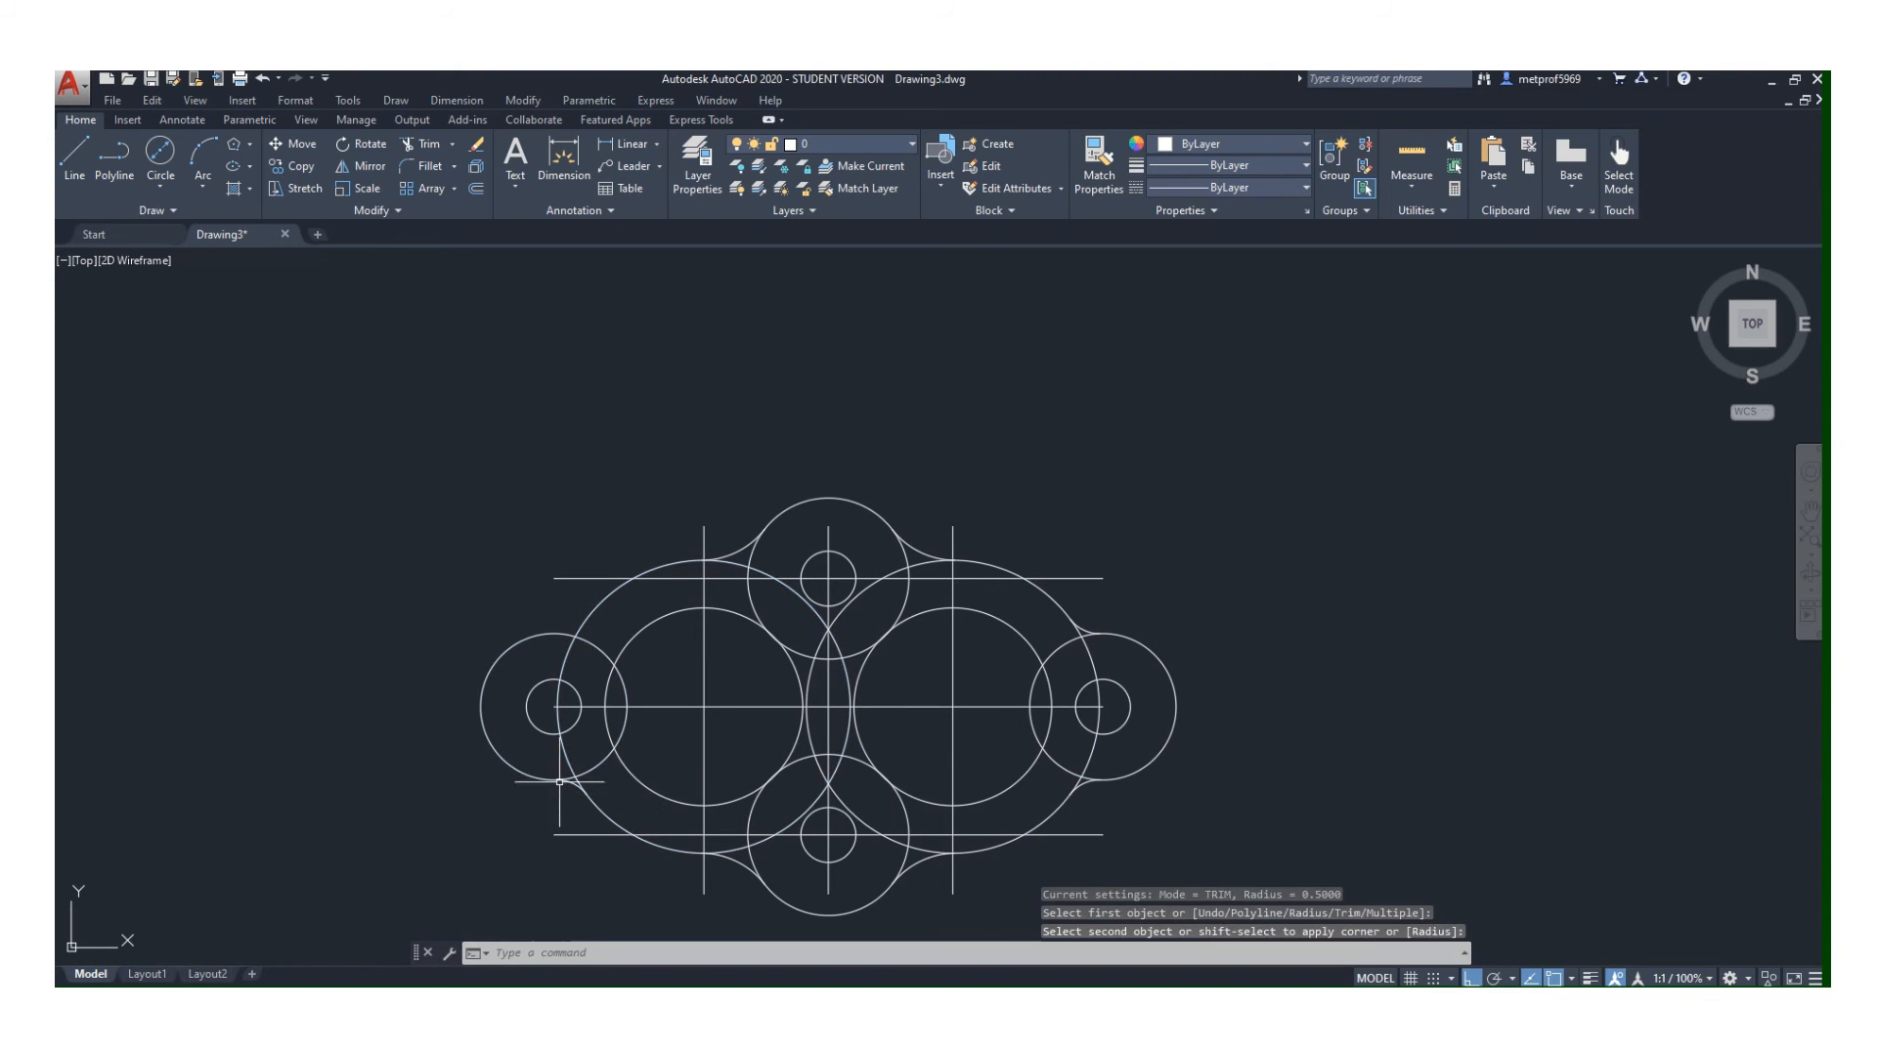
pyautogui.press('Return')
pyautogui.click(566, 634)
pyautogui.click(583, 623)
# - Erase all six construction centre lines, three horizontal and three vertical
pyautogui.press('Return')
pyautogui.scroll(-1, 875, 637)
pyautogui.scroll(4, 875, 637)
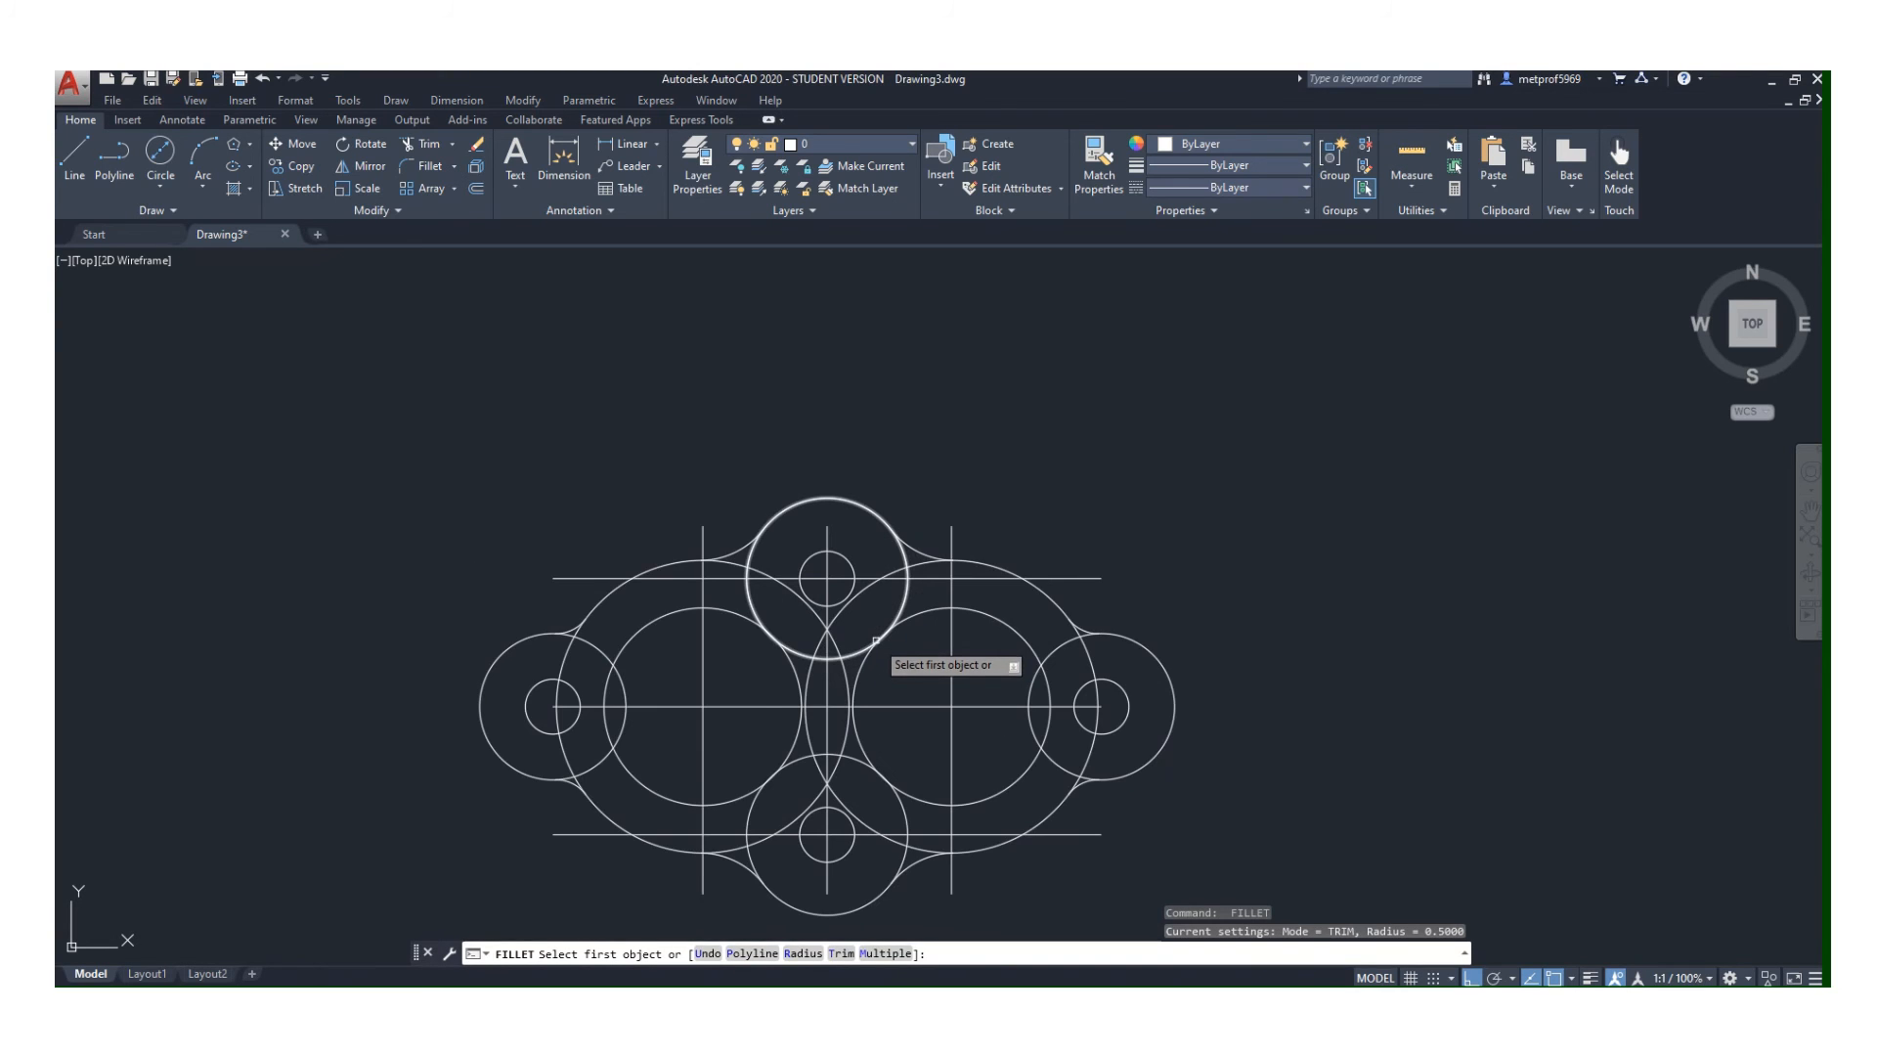
pyautogui.moveTo(874, 638); pyautogui.dragTo(910, 508, button='middle')
pyautogui.scroll(-4, 911, 508)
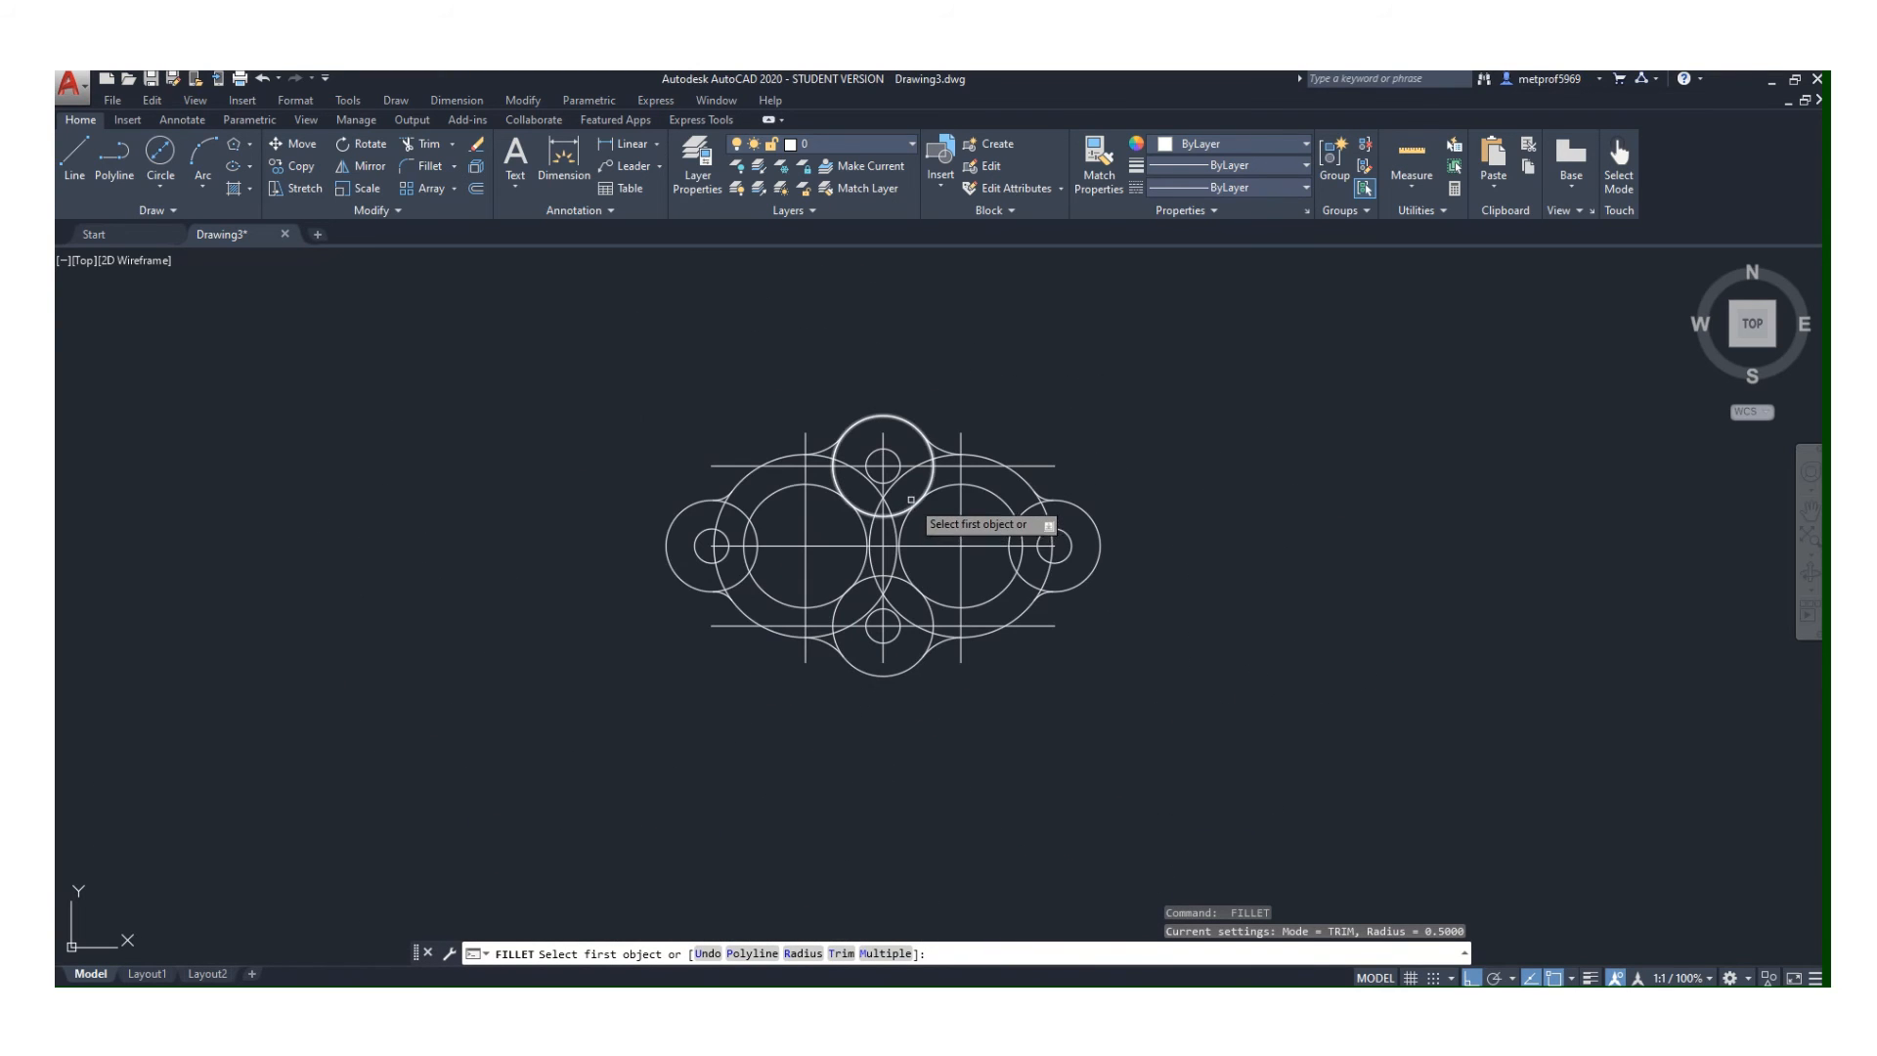
pyautogui.scroll(2, 911, 507)
pyautogui.click(477, 146)
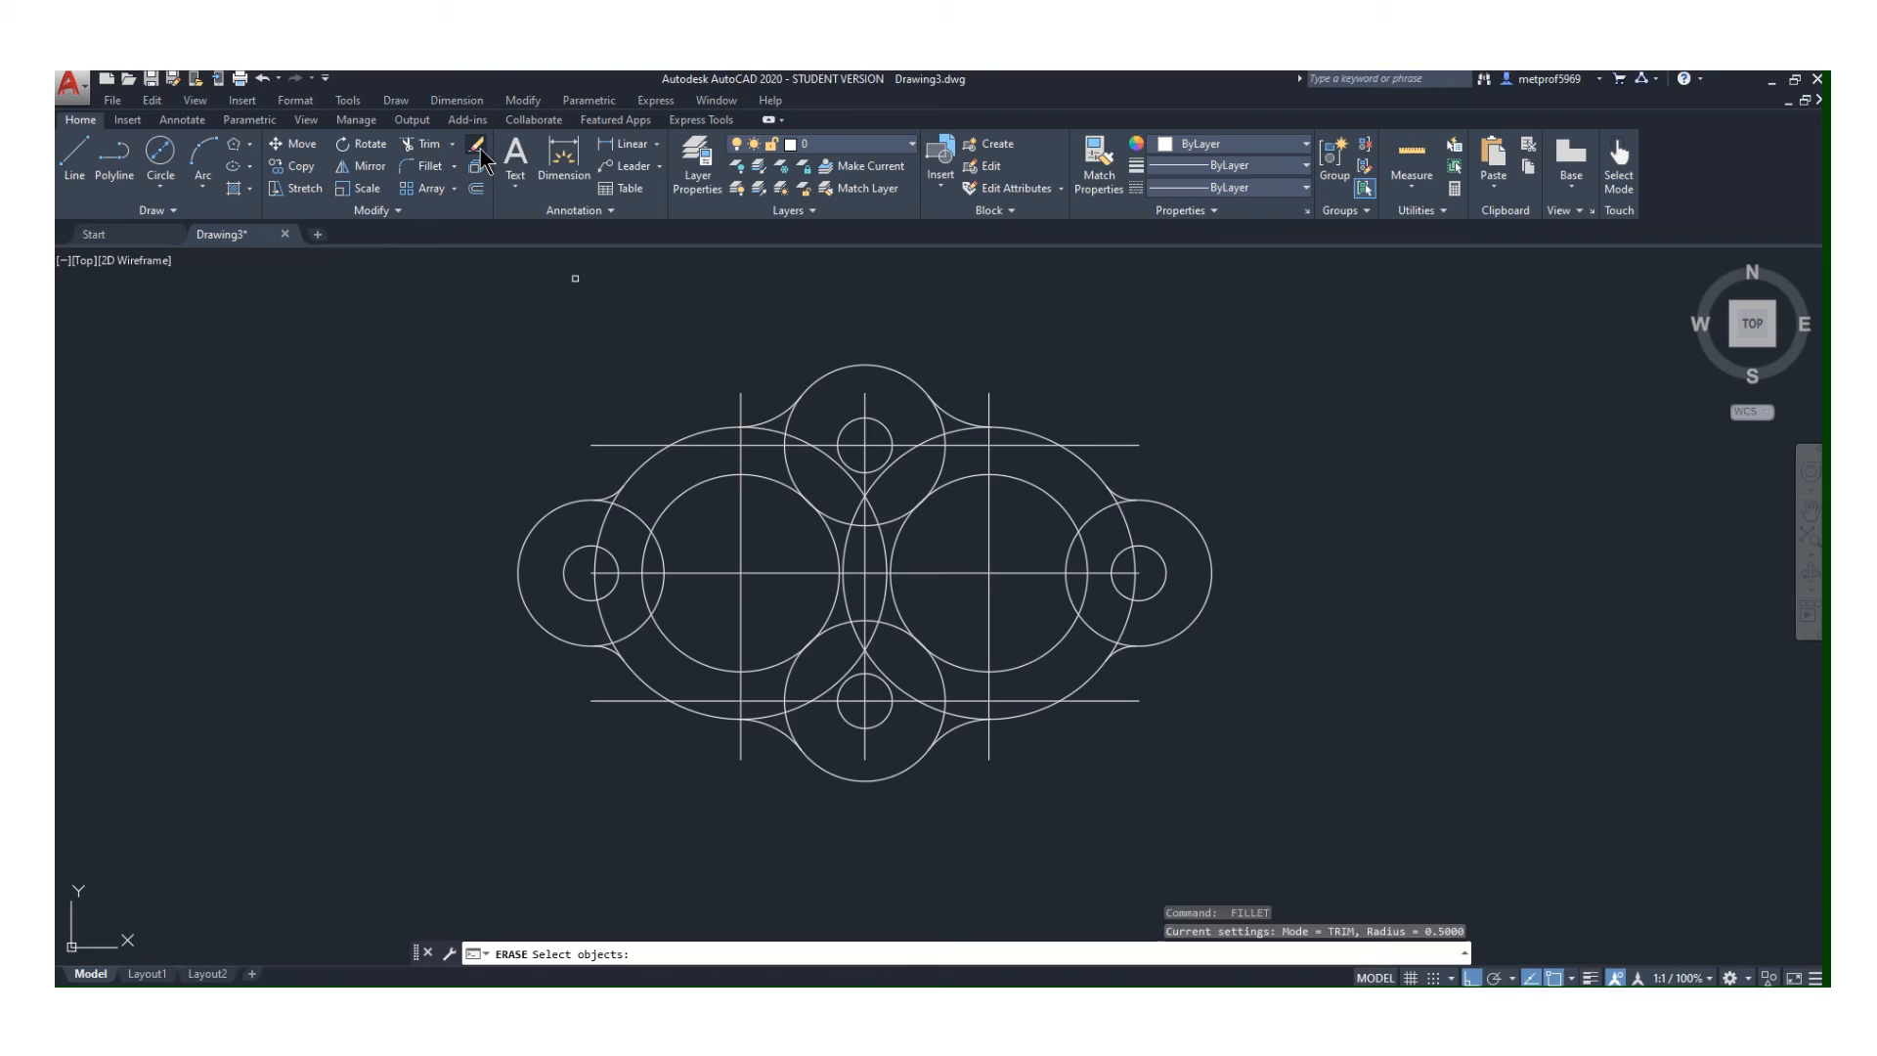
pyautogui.click(729, 445)
pyautogui.click(740, 501)
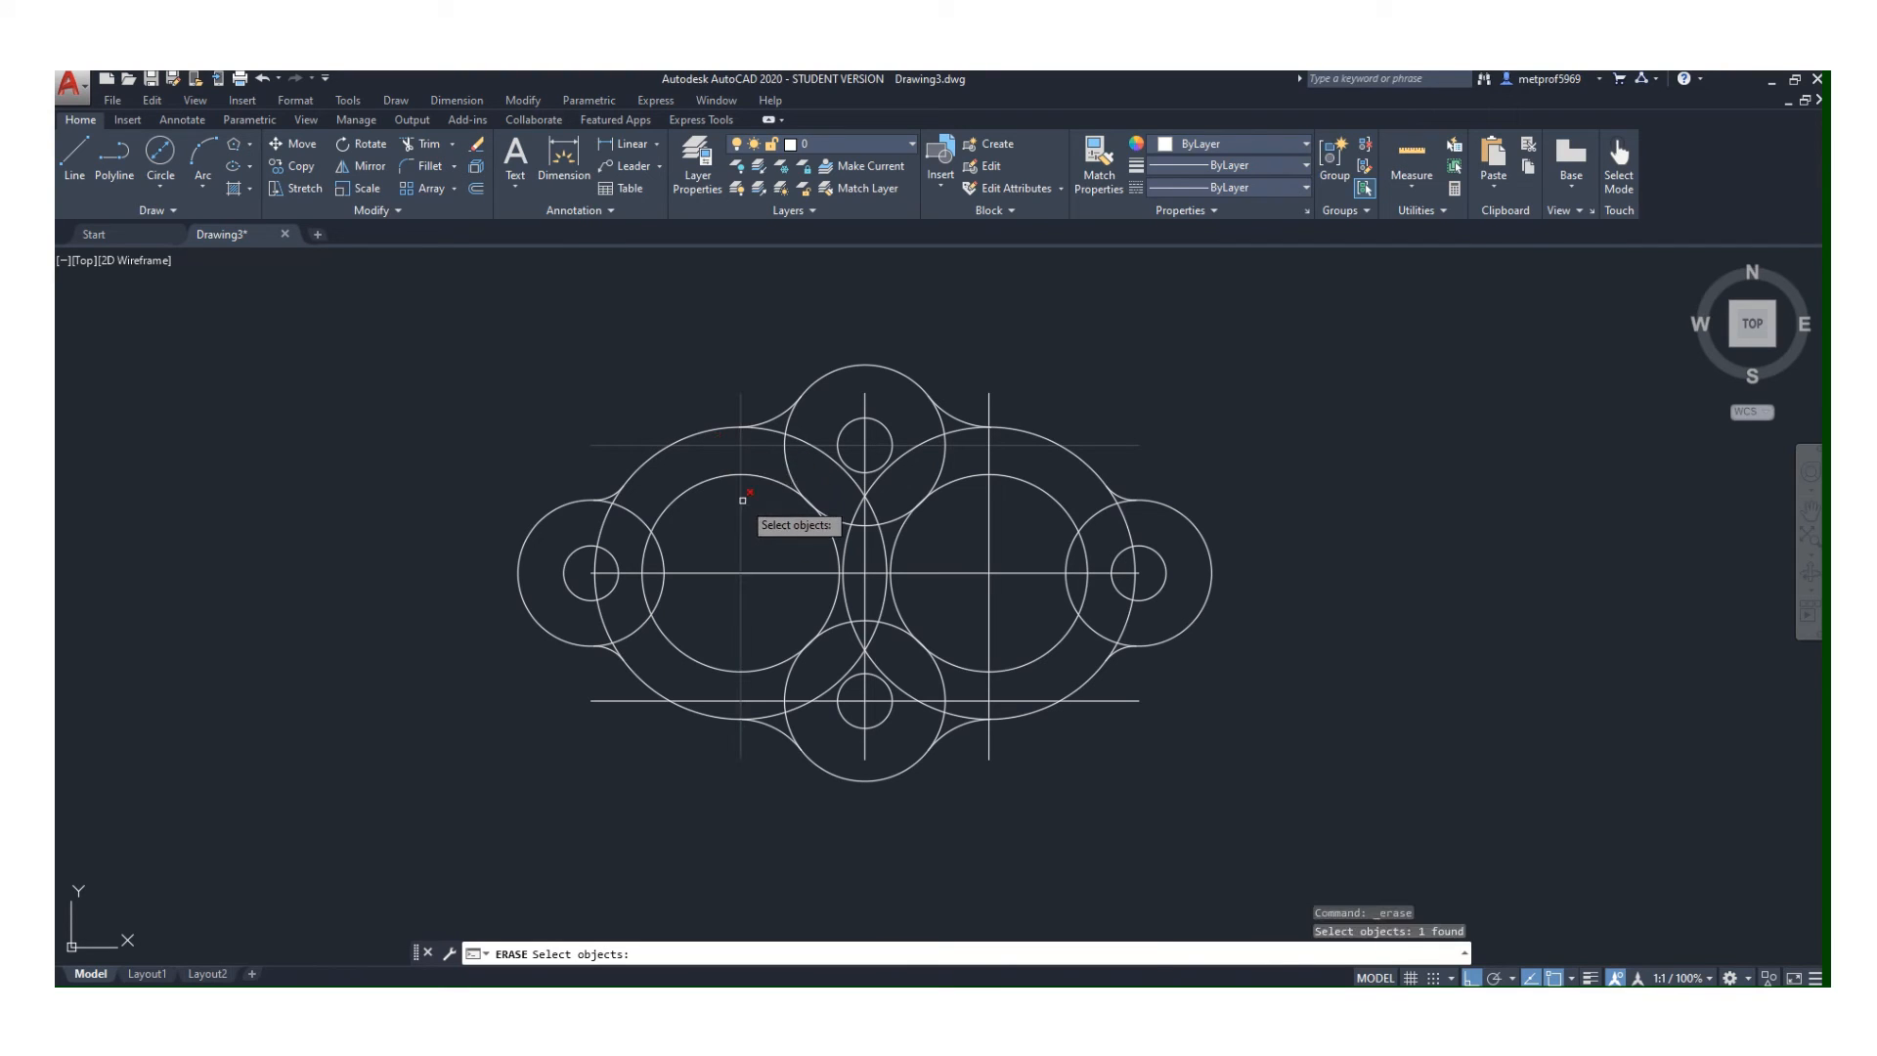
pyautogui.click(769, 572)
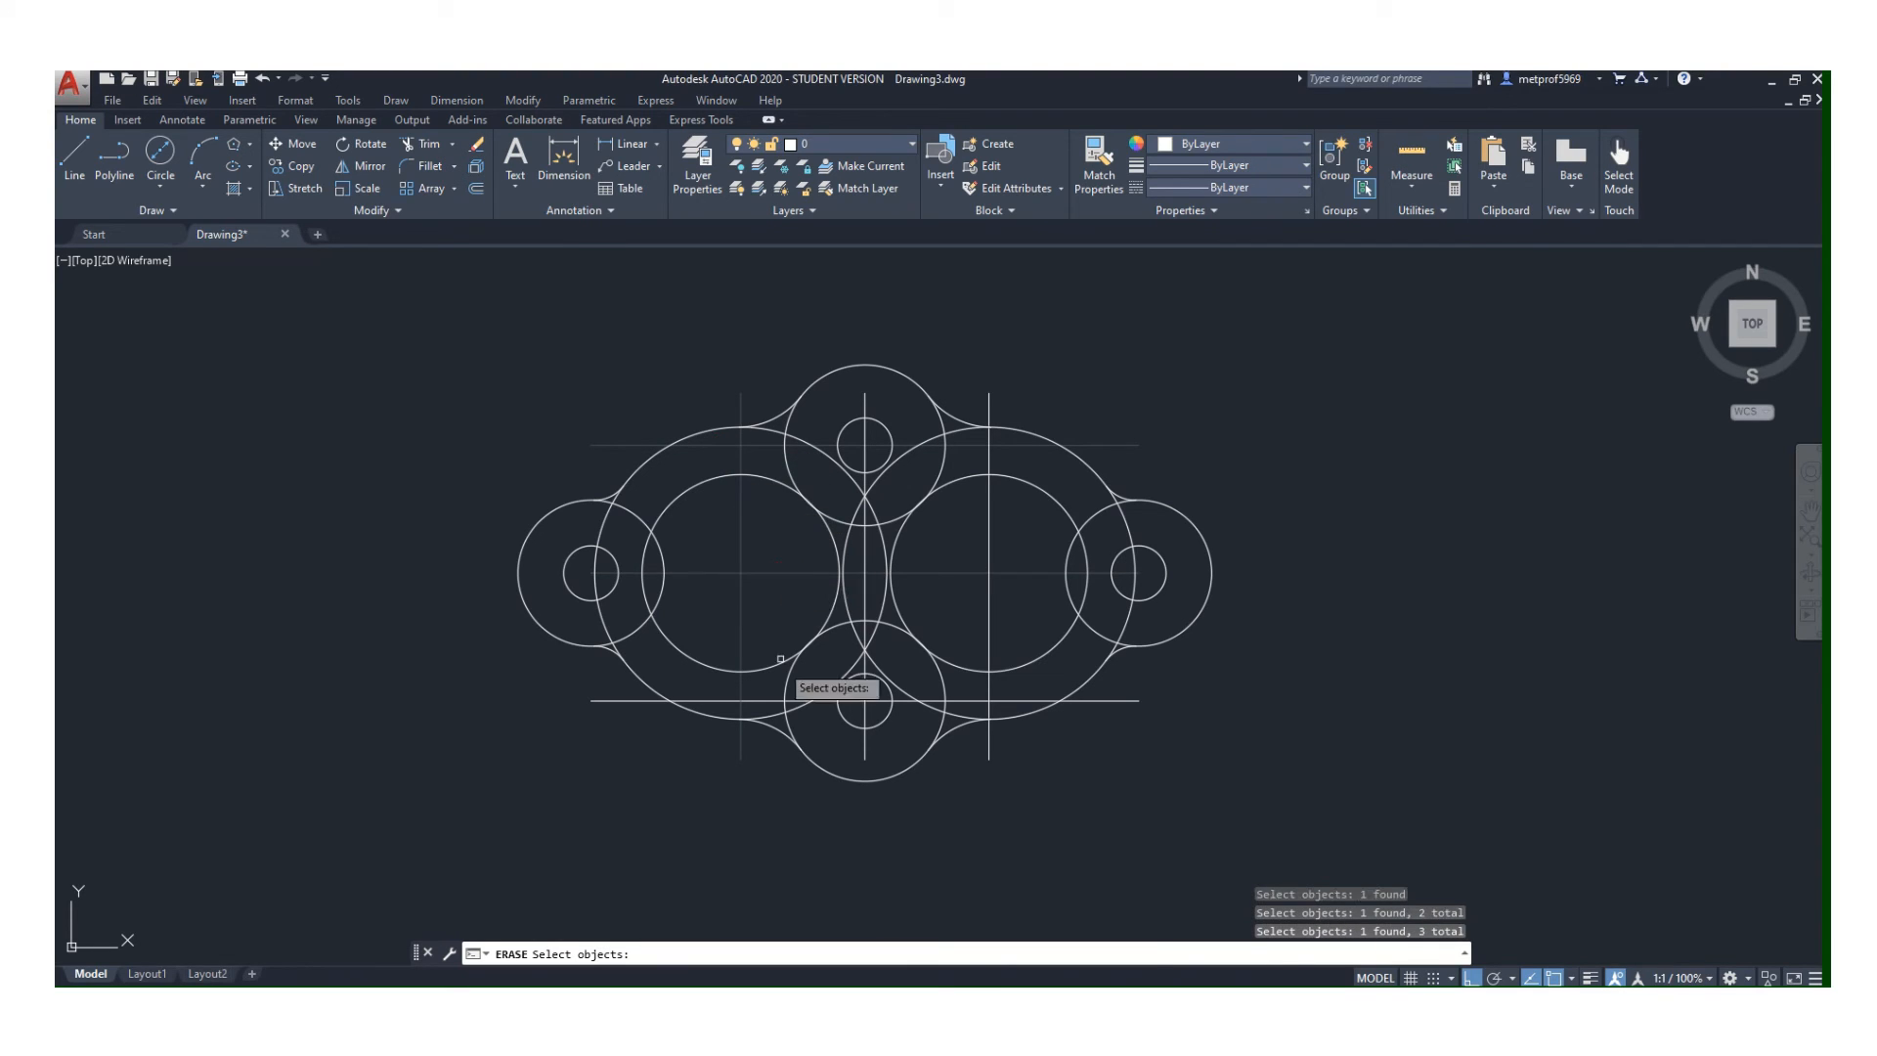
pyautogui.click(765, 700)
pyautogui.click(867, 556)
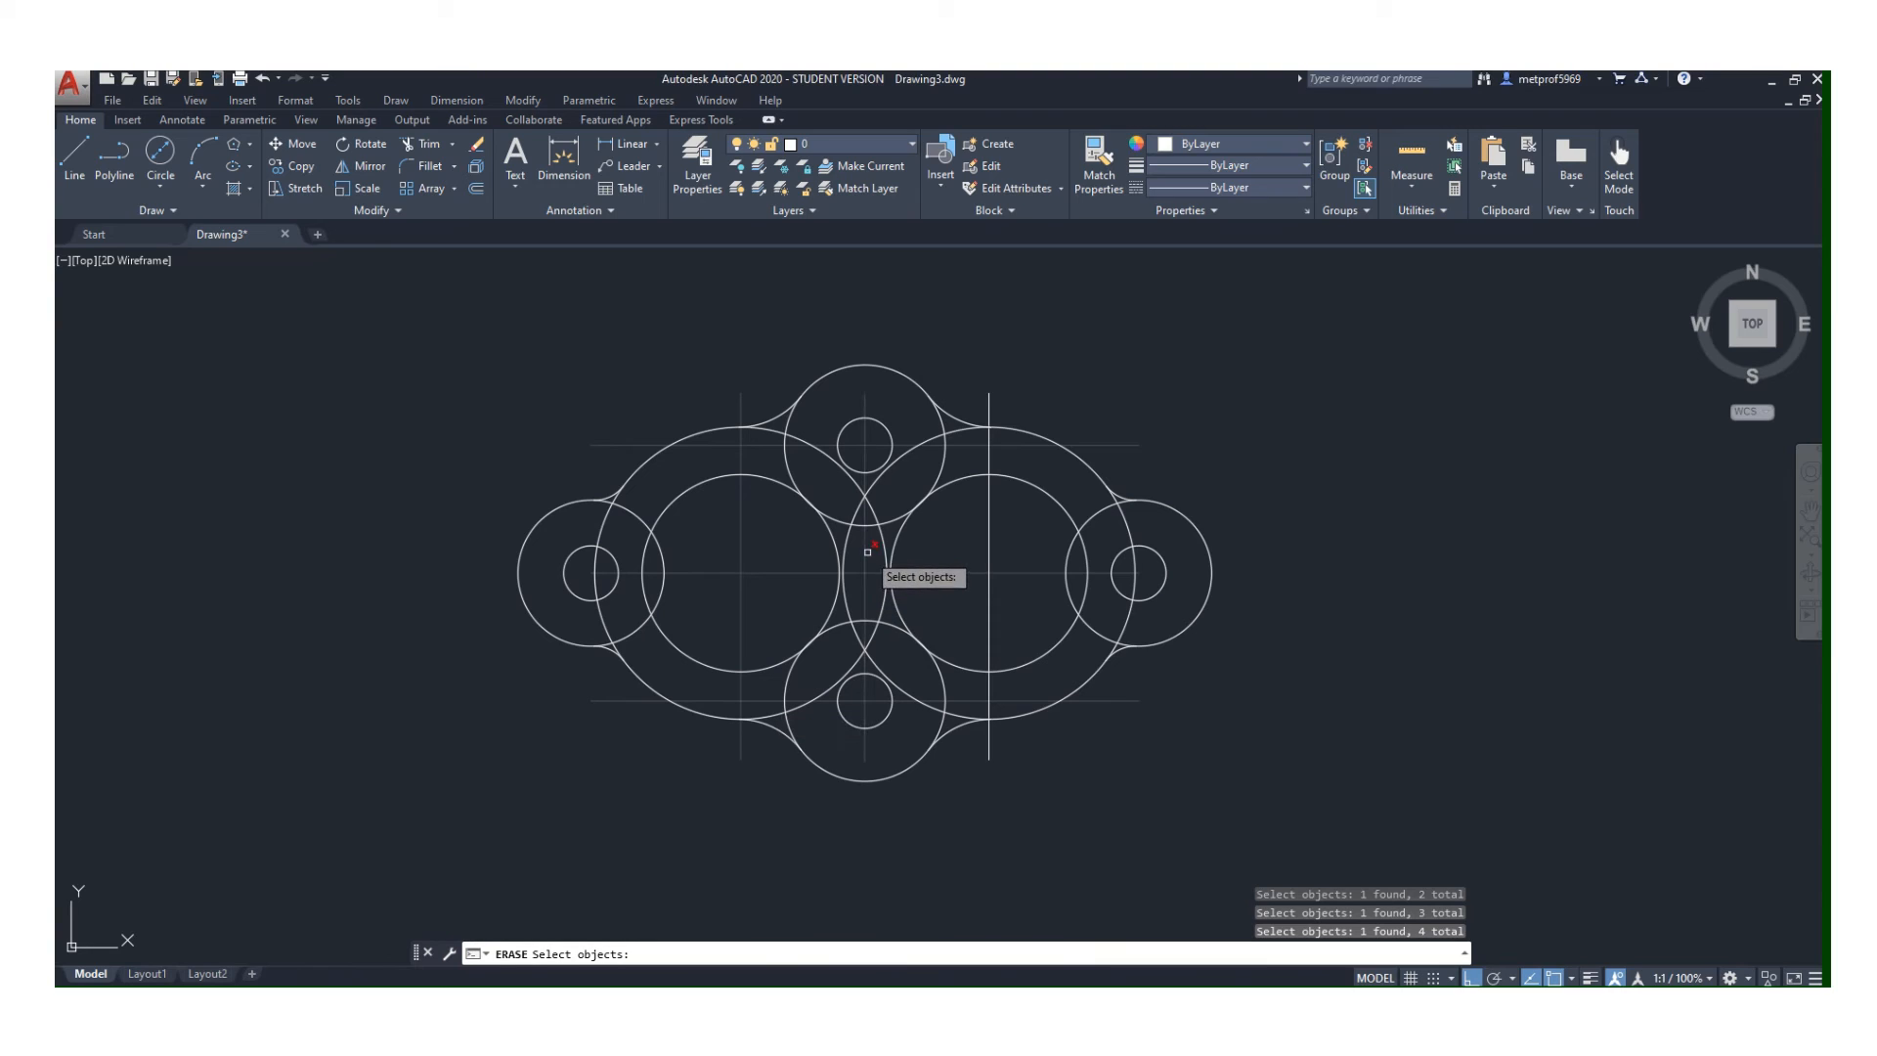
pyautogui.click(991, 517)
pyautogui.press('Return')
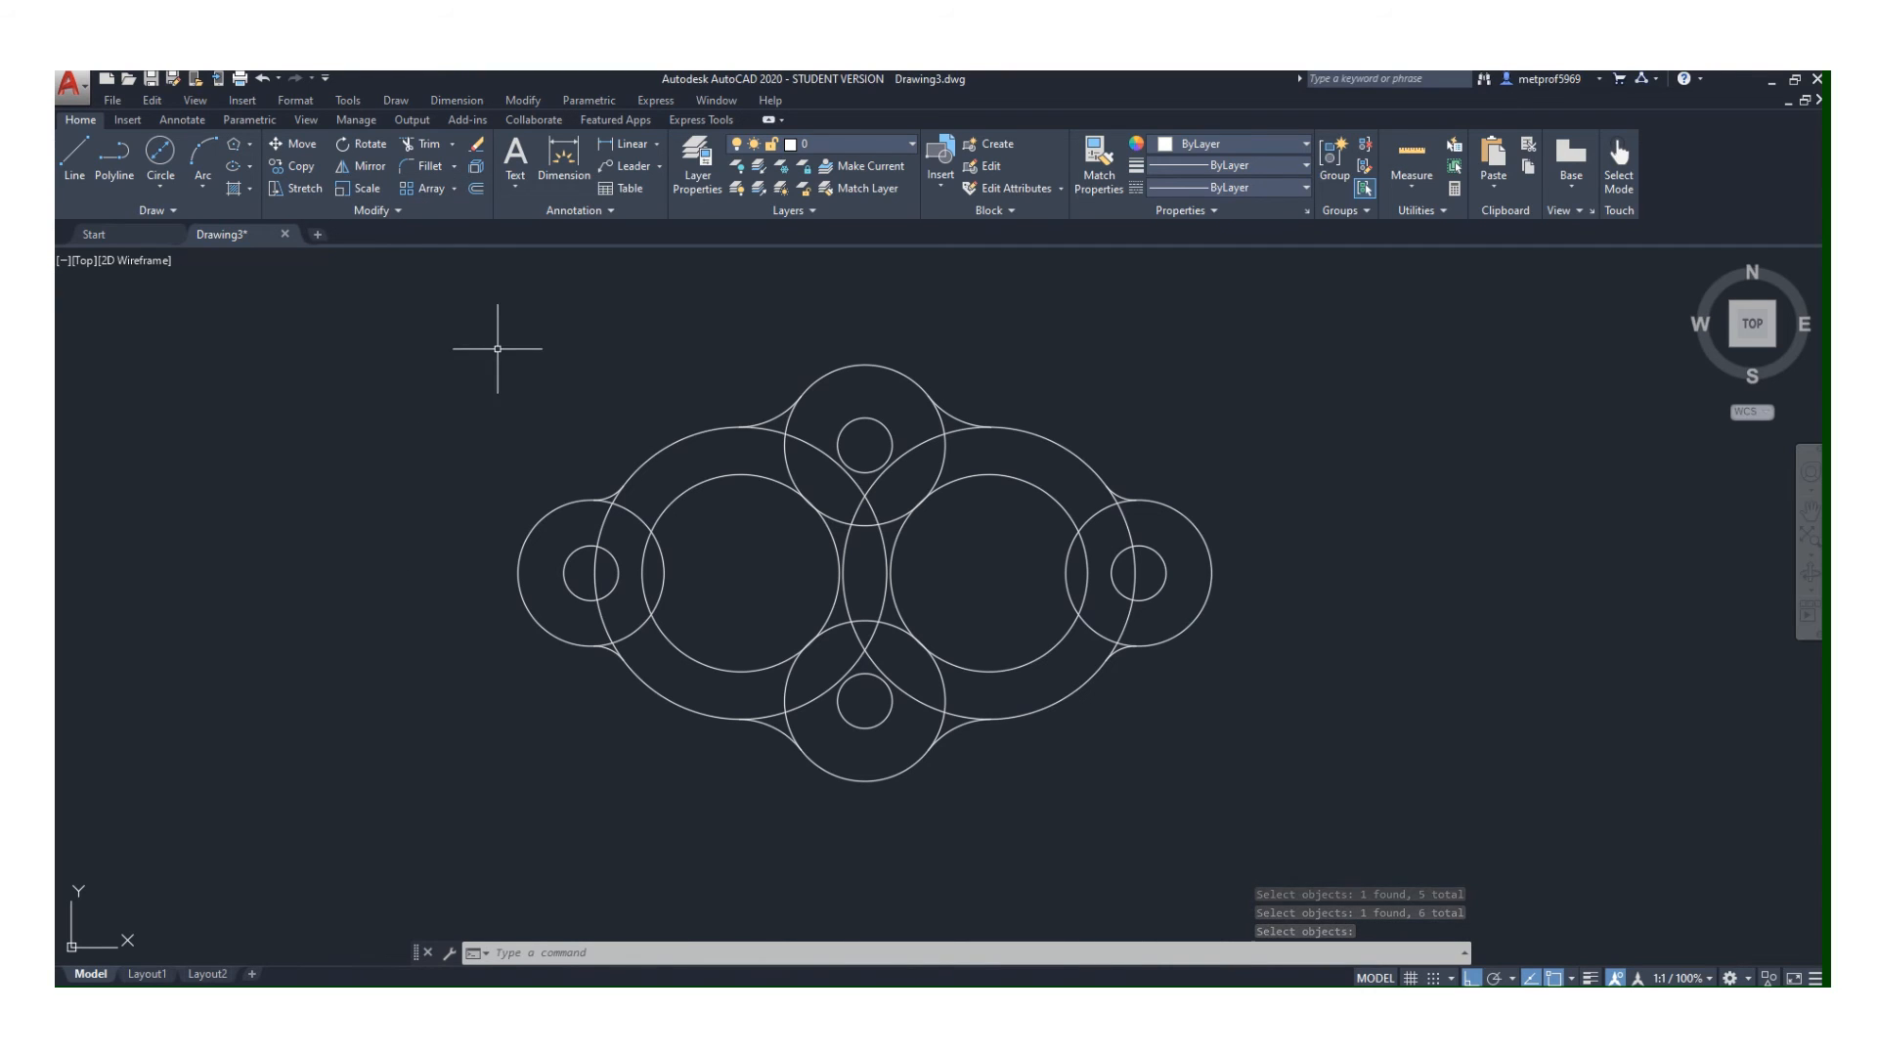
# - Using all objects as cutting edges, trim the circle segments behind the two fillets beside the top 2.2 diameter circle
pyautogui.click(430, 143)
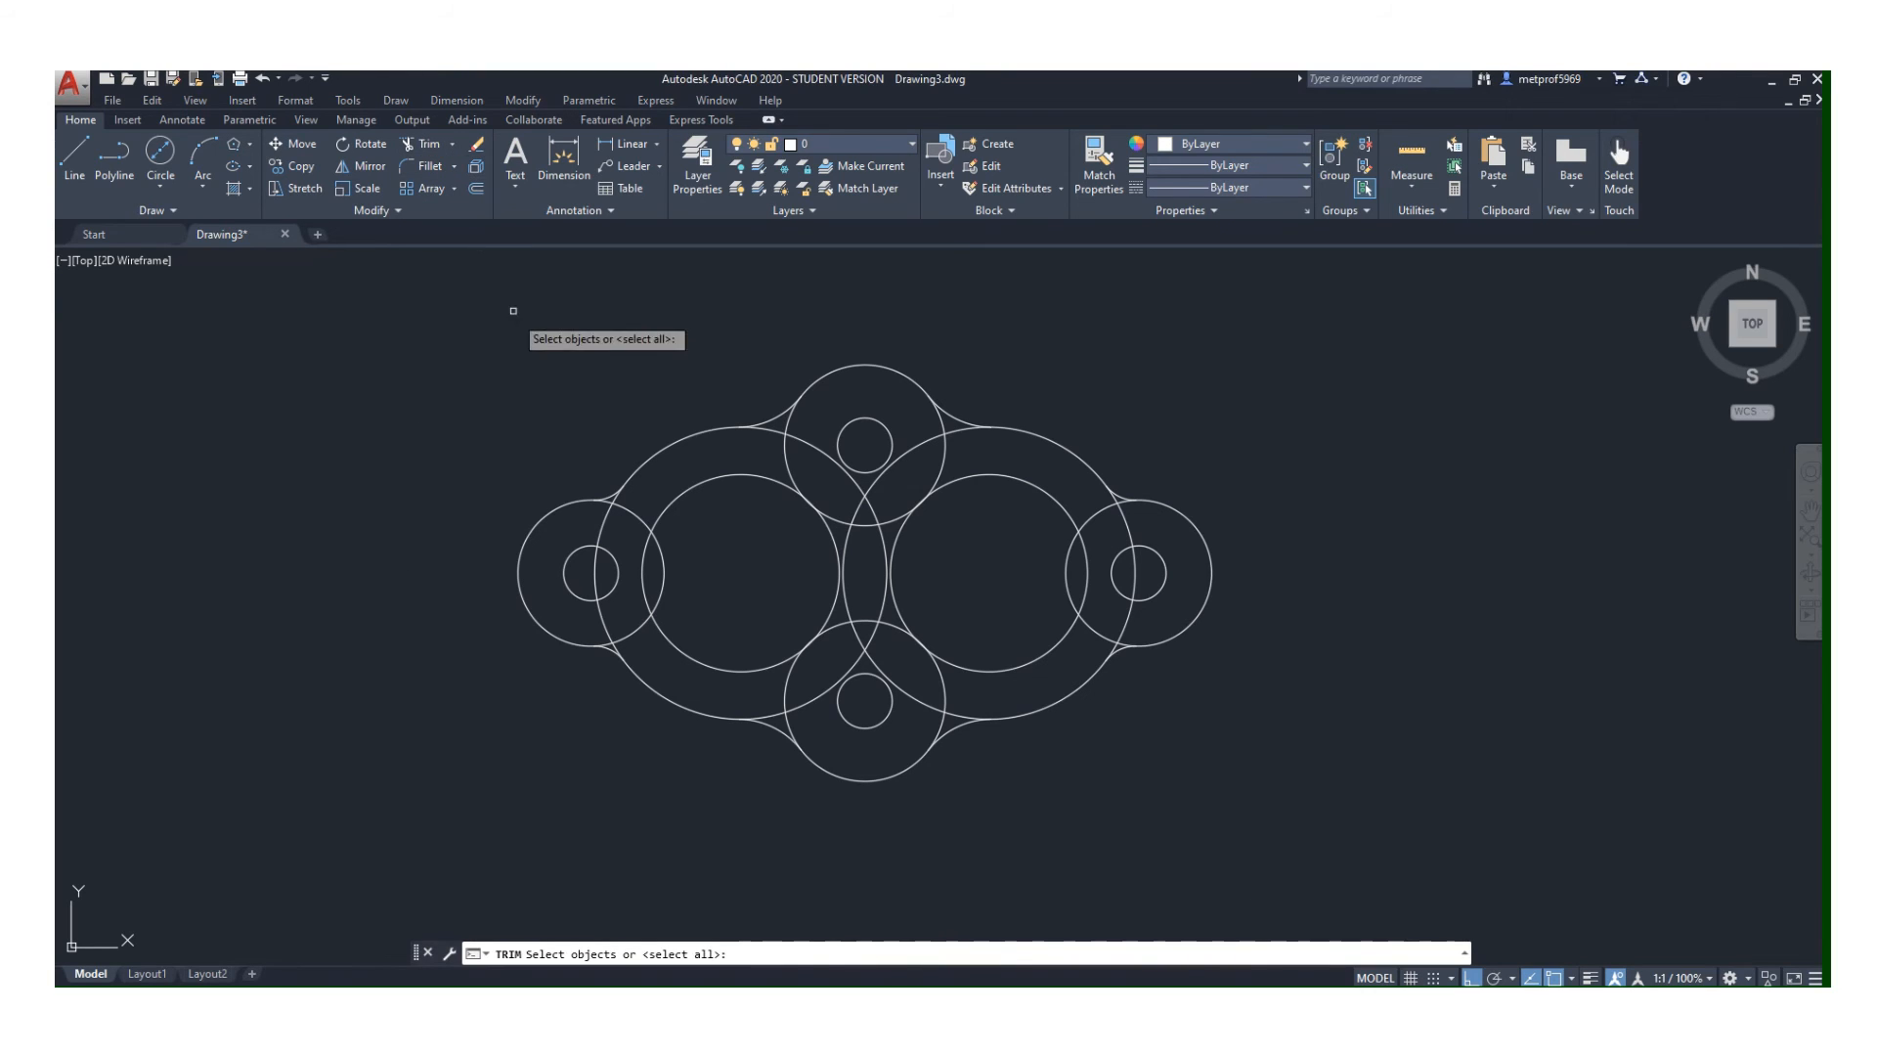
pyautogui.click(478, 319)
pyautogui.click(1273, 782)
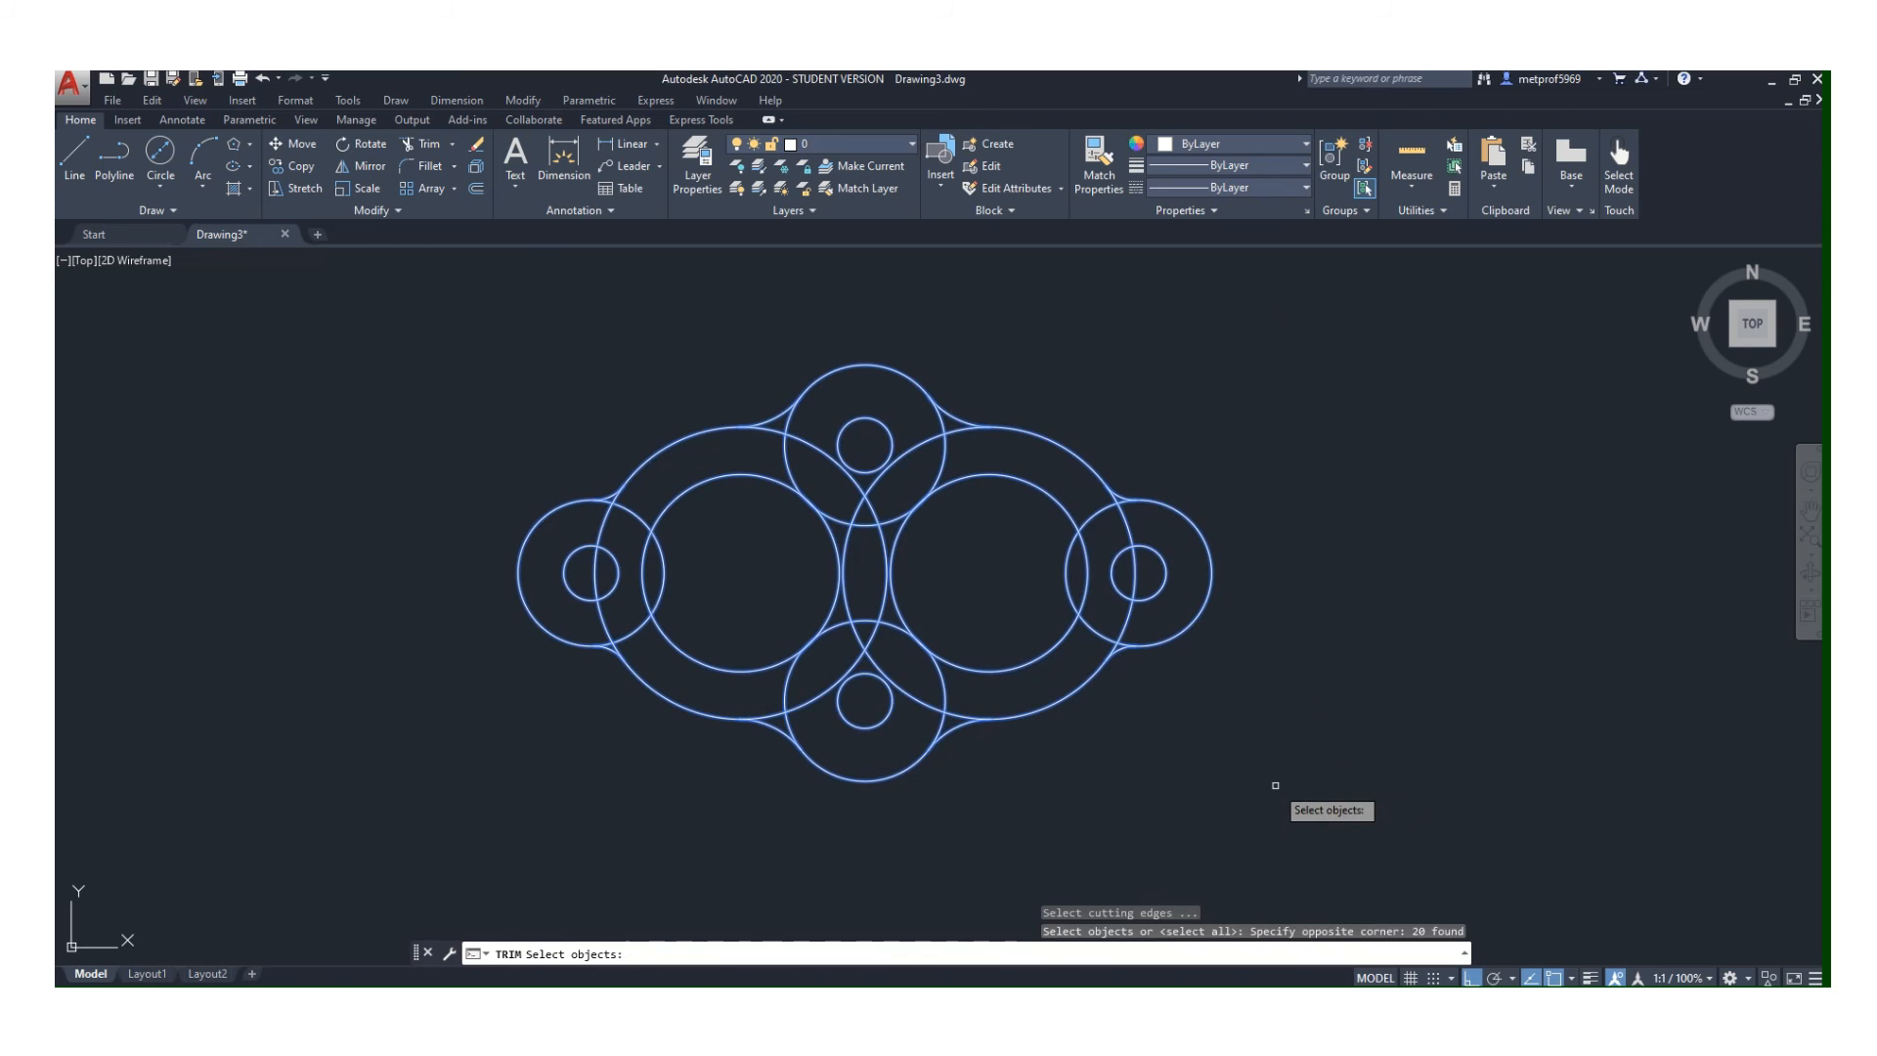
pyautogui.press('Return')
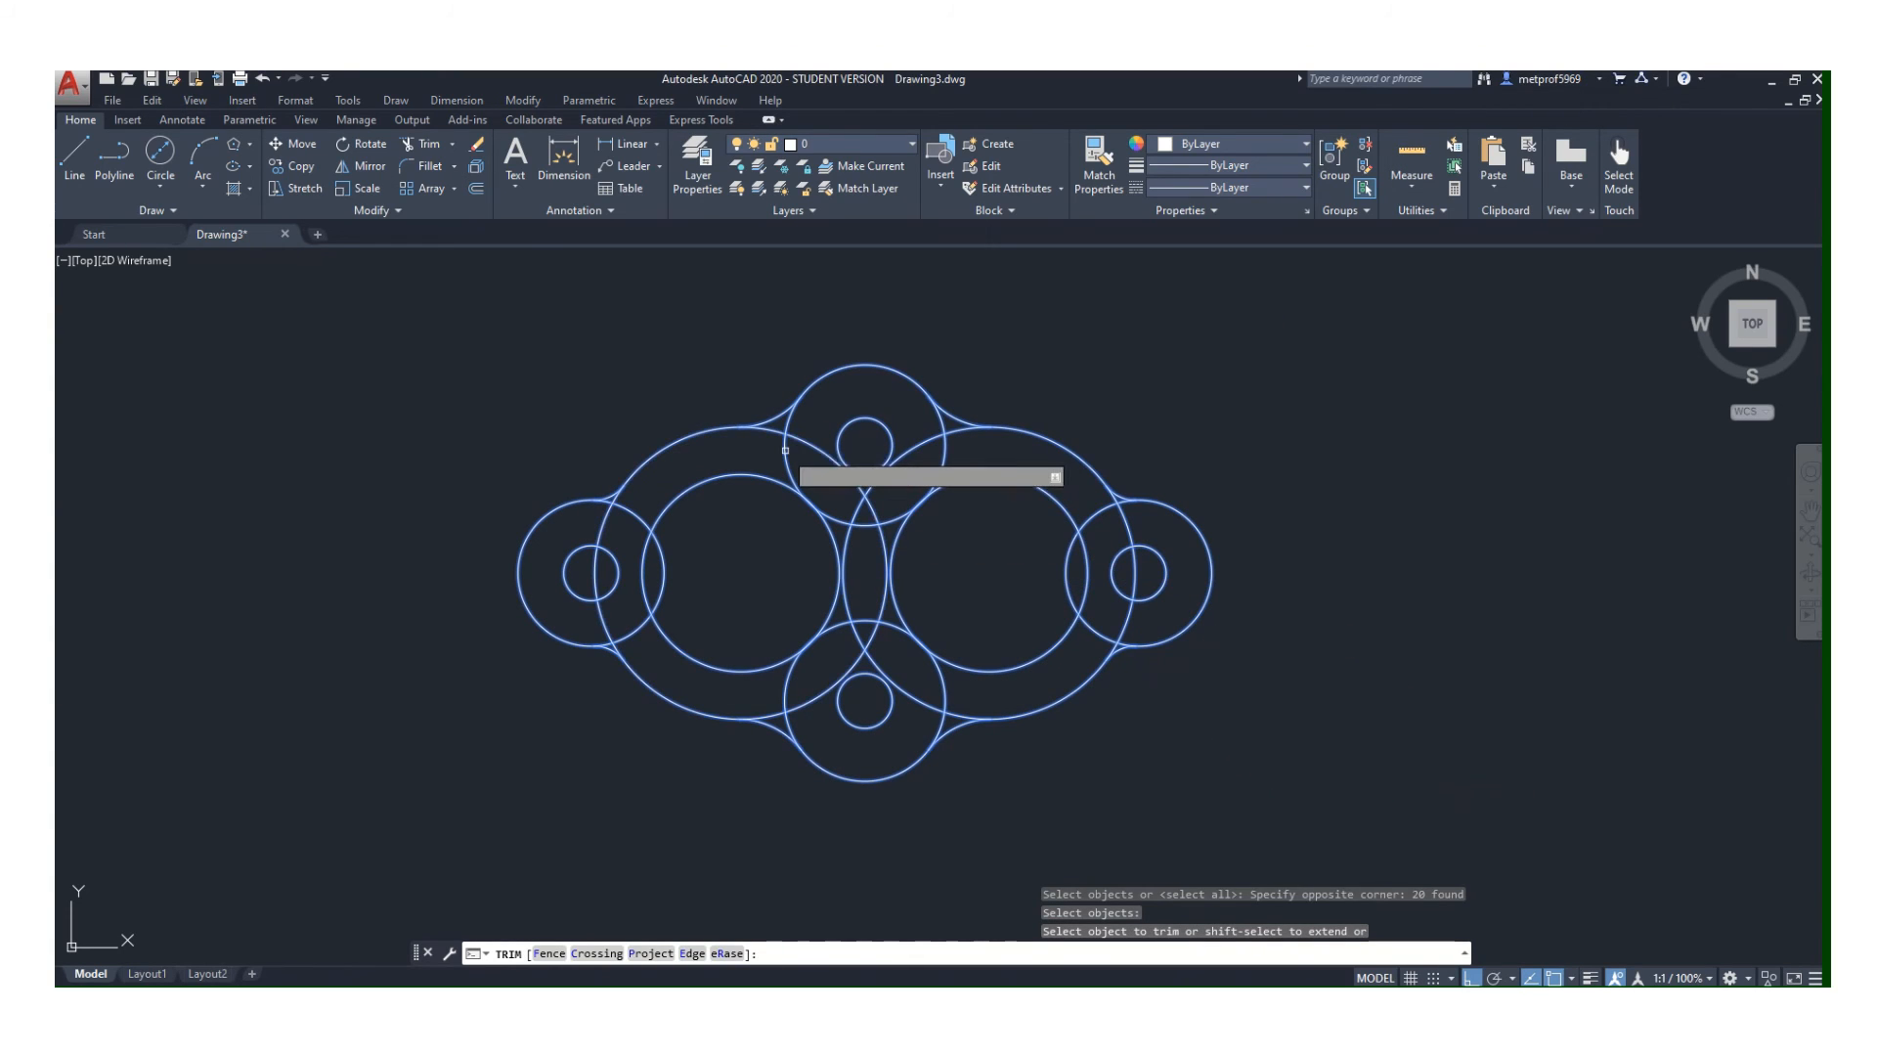
pyautogui.click(775, 429)
pyautogui.click(789, 422)
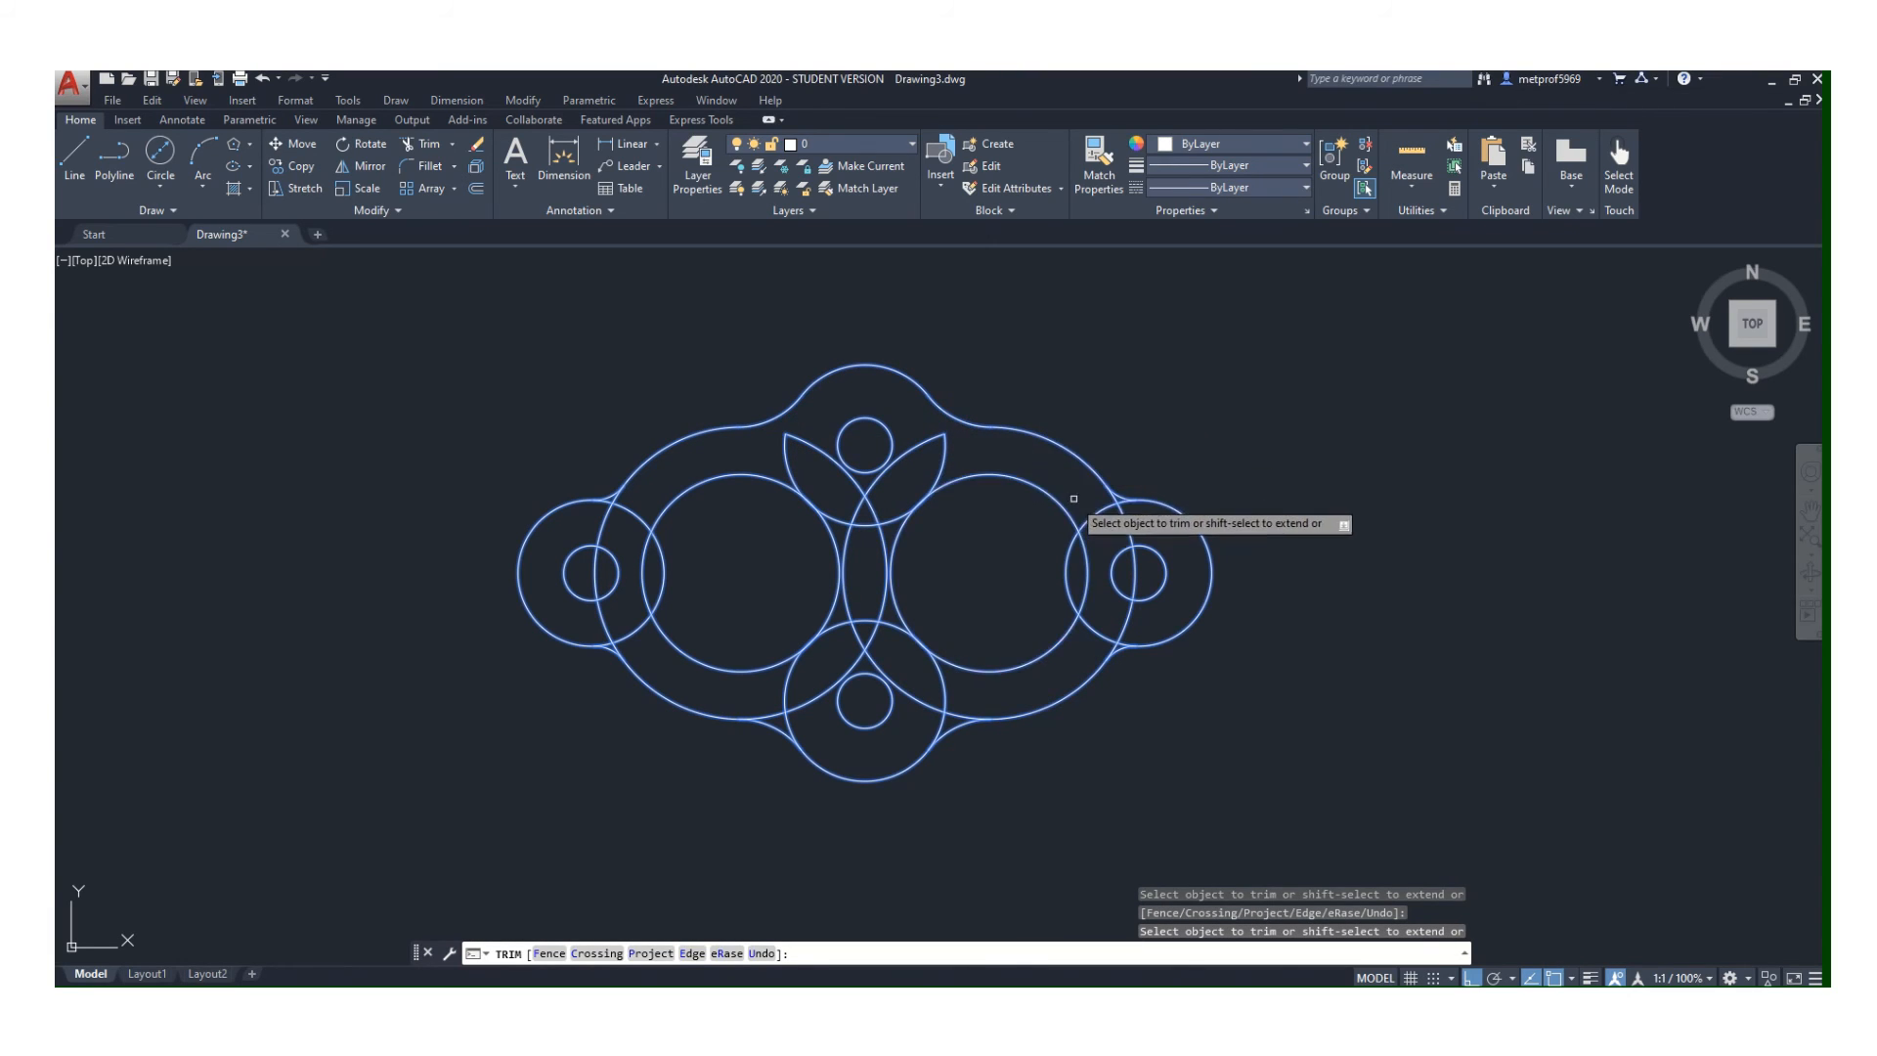
# - Trim the circle segments behind the upper and lower fillets at the right-end 2 diameter circle
pyautogui.scroll(4, 1120, 512)
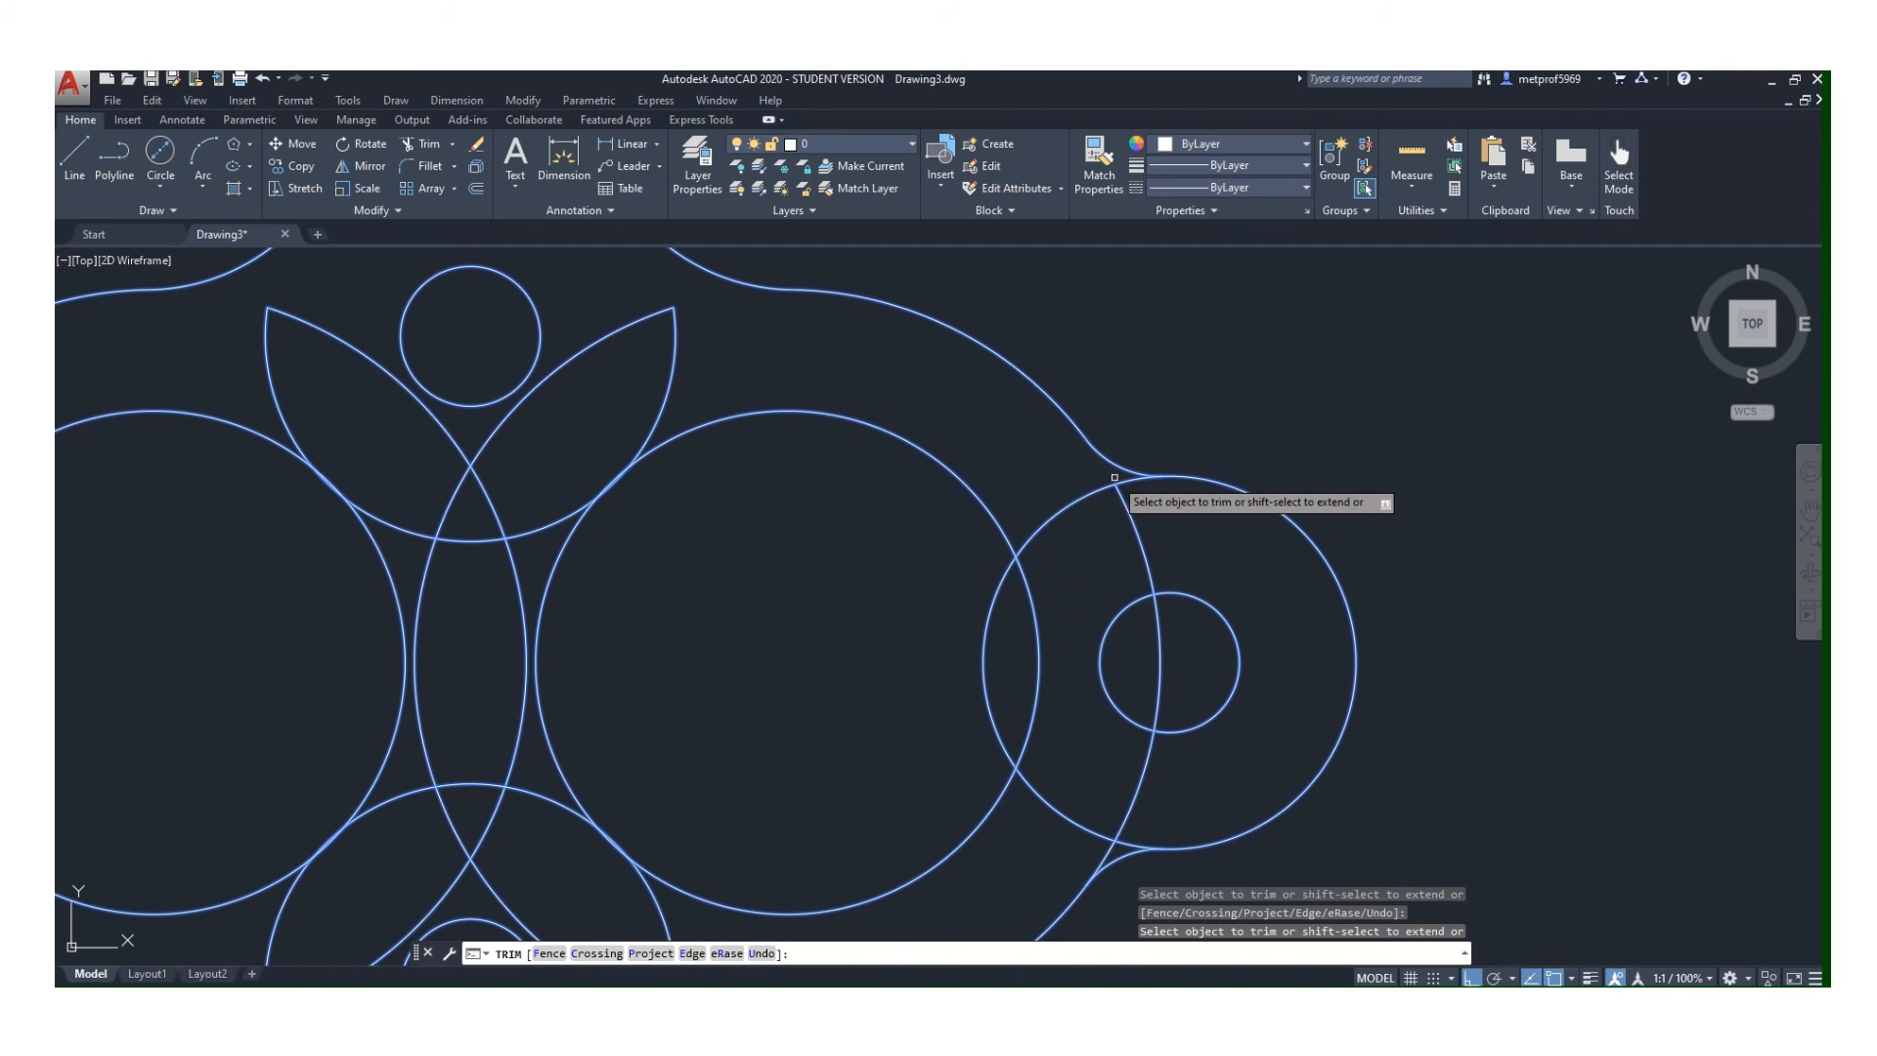
pyautogui.scroll(-4, 1139, 587)
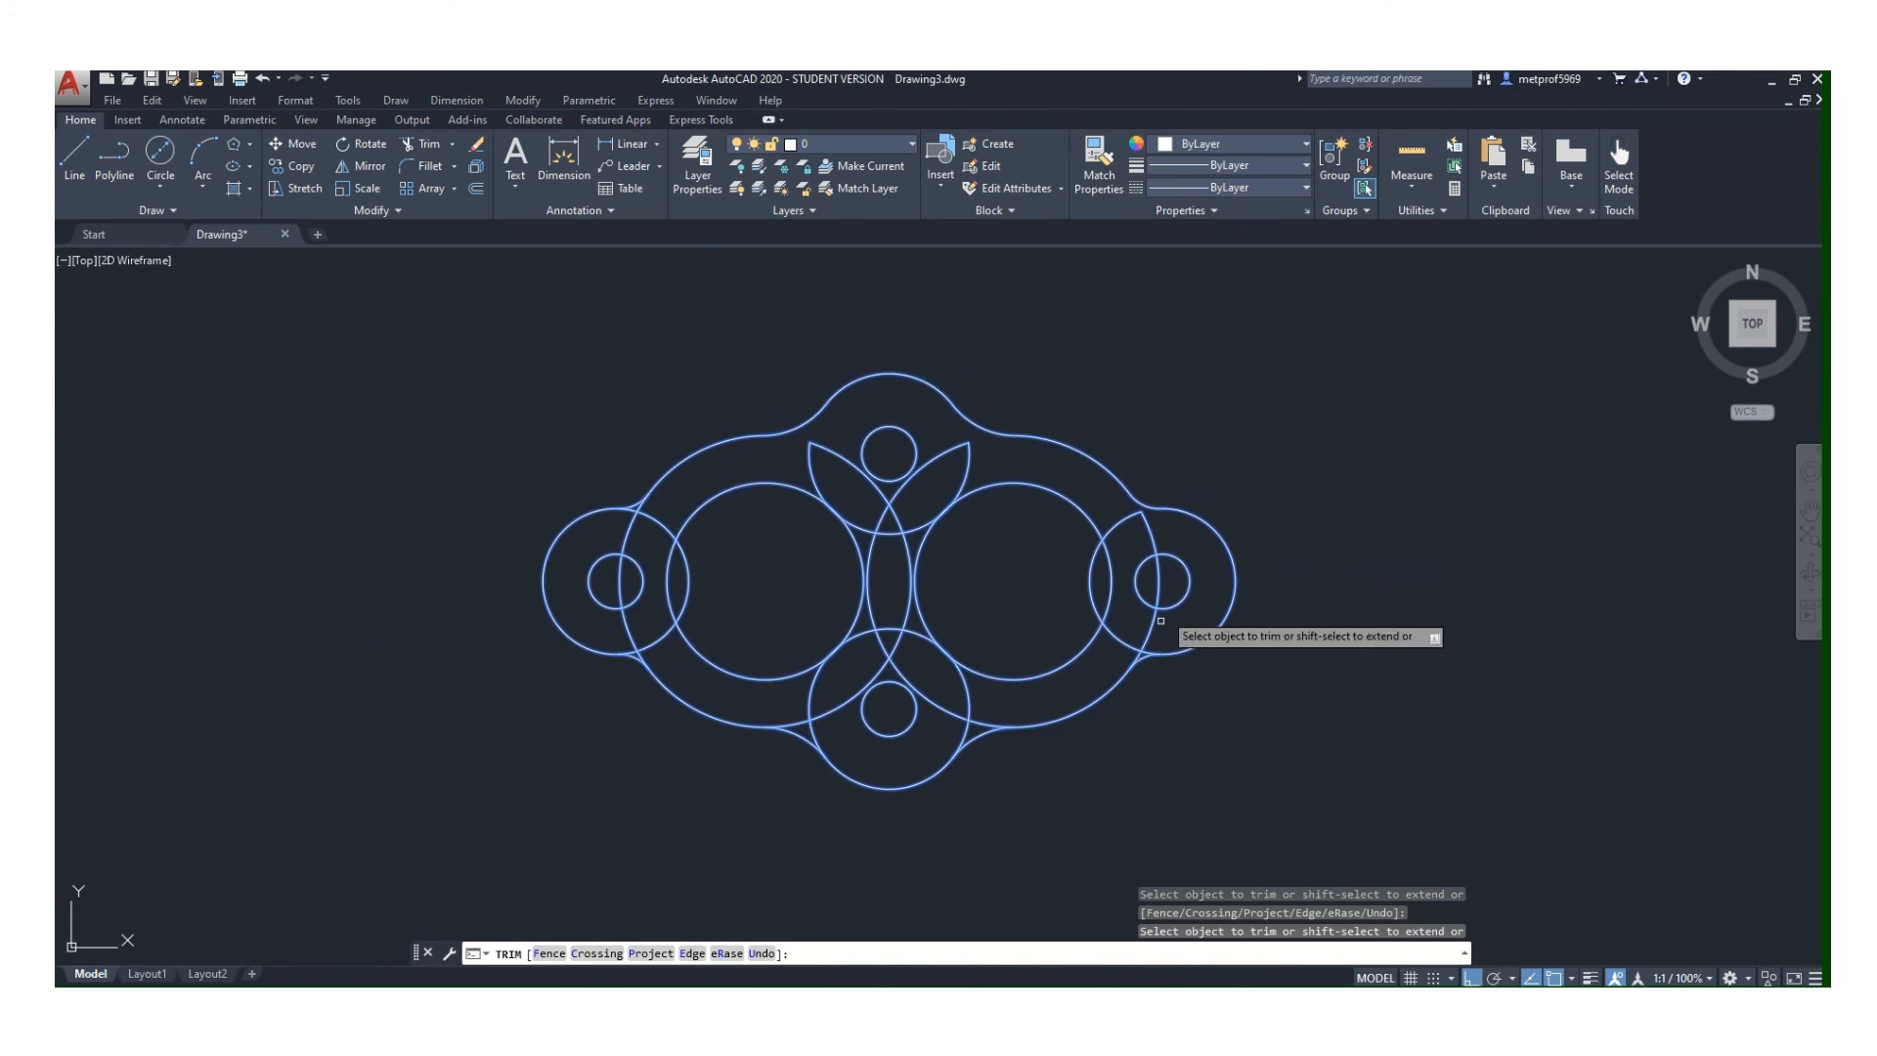
pyautogui.scroll(4, 1136, 628)
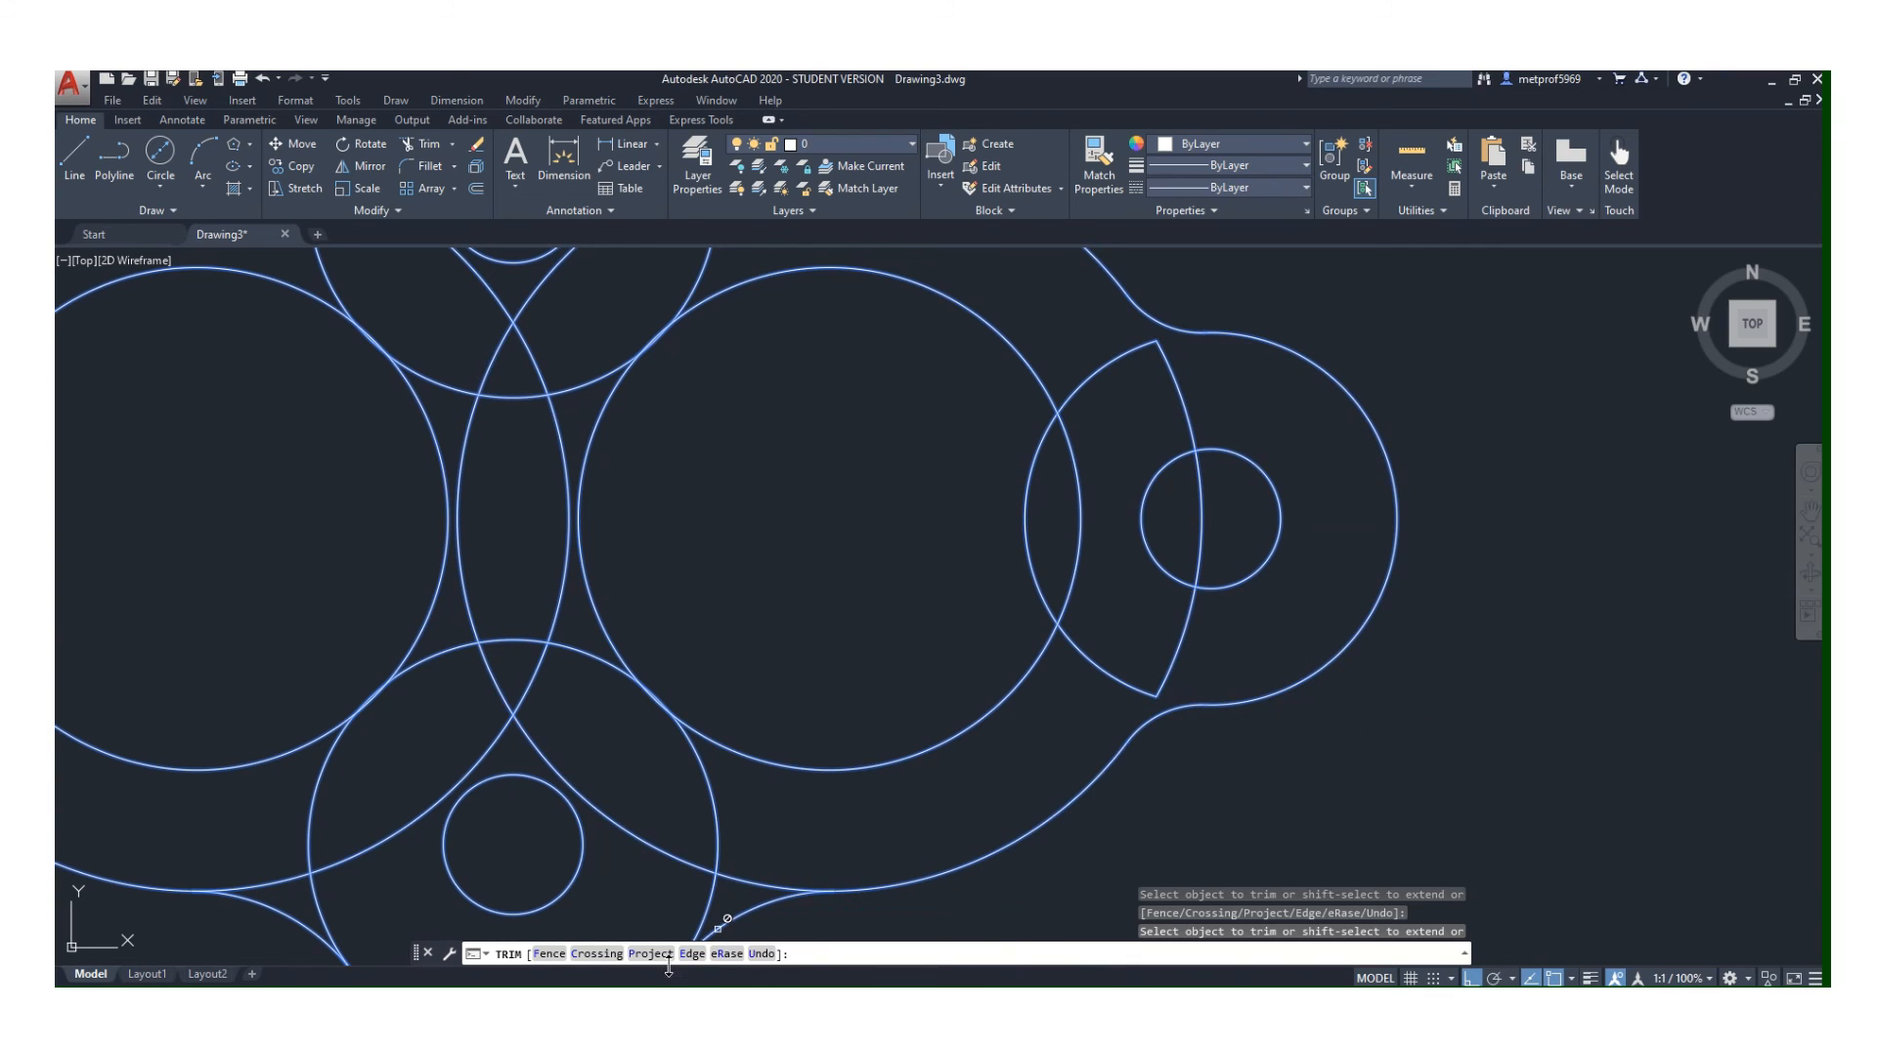
# - Trim the circle segments behind the two fillets beside the bottom 2.2 diameter circle
pyautogui.scroll(2, 740, 912)
pyautogui.scroll(-4, 748, 906)
pyautogui.scroll(1, 751, 902)
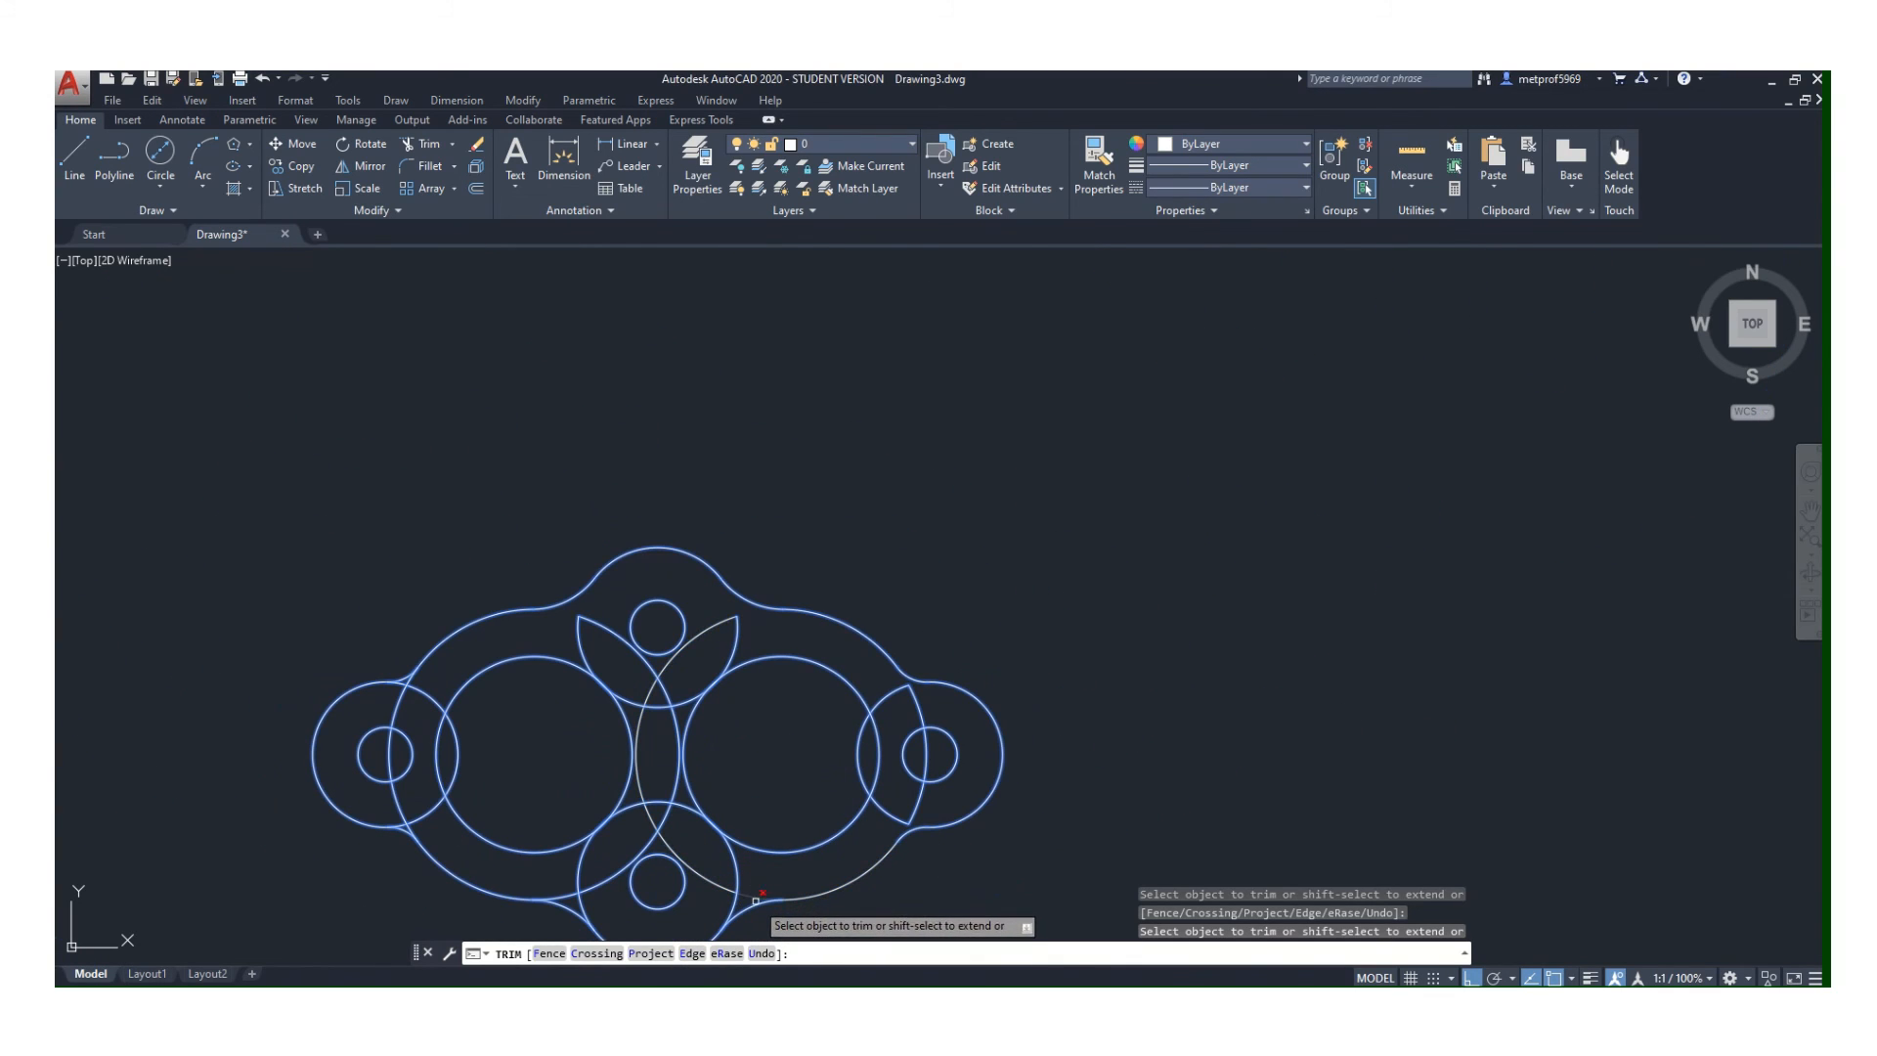
pyautogui.click(763, 892)
pyautogui.click(751, 897)
pyautogui.click(734, 905)
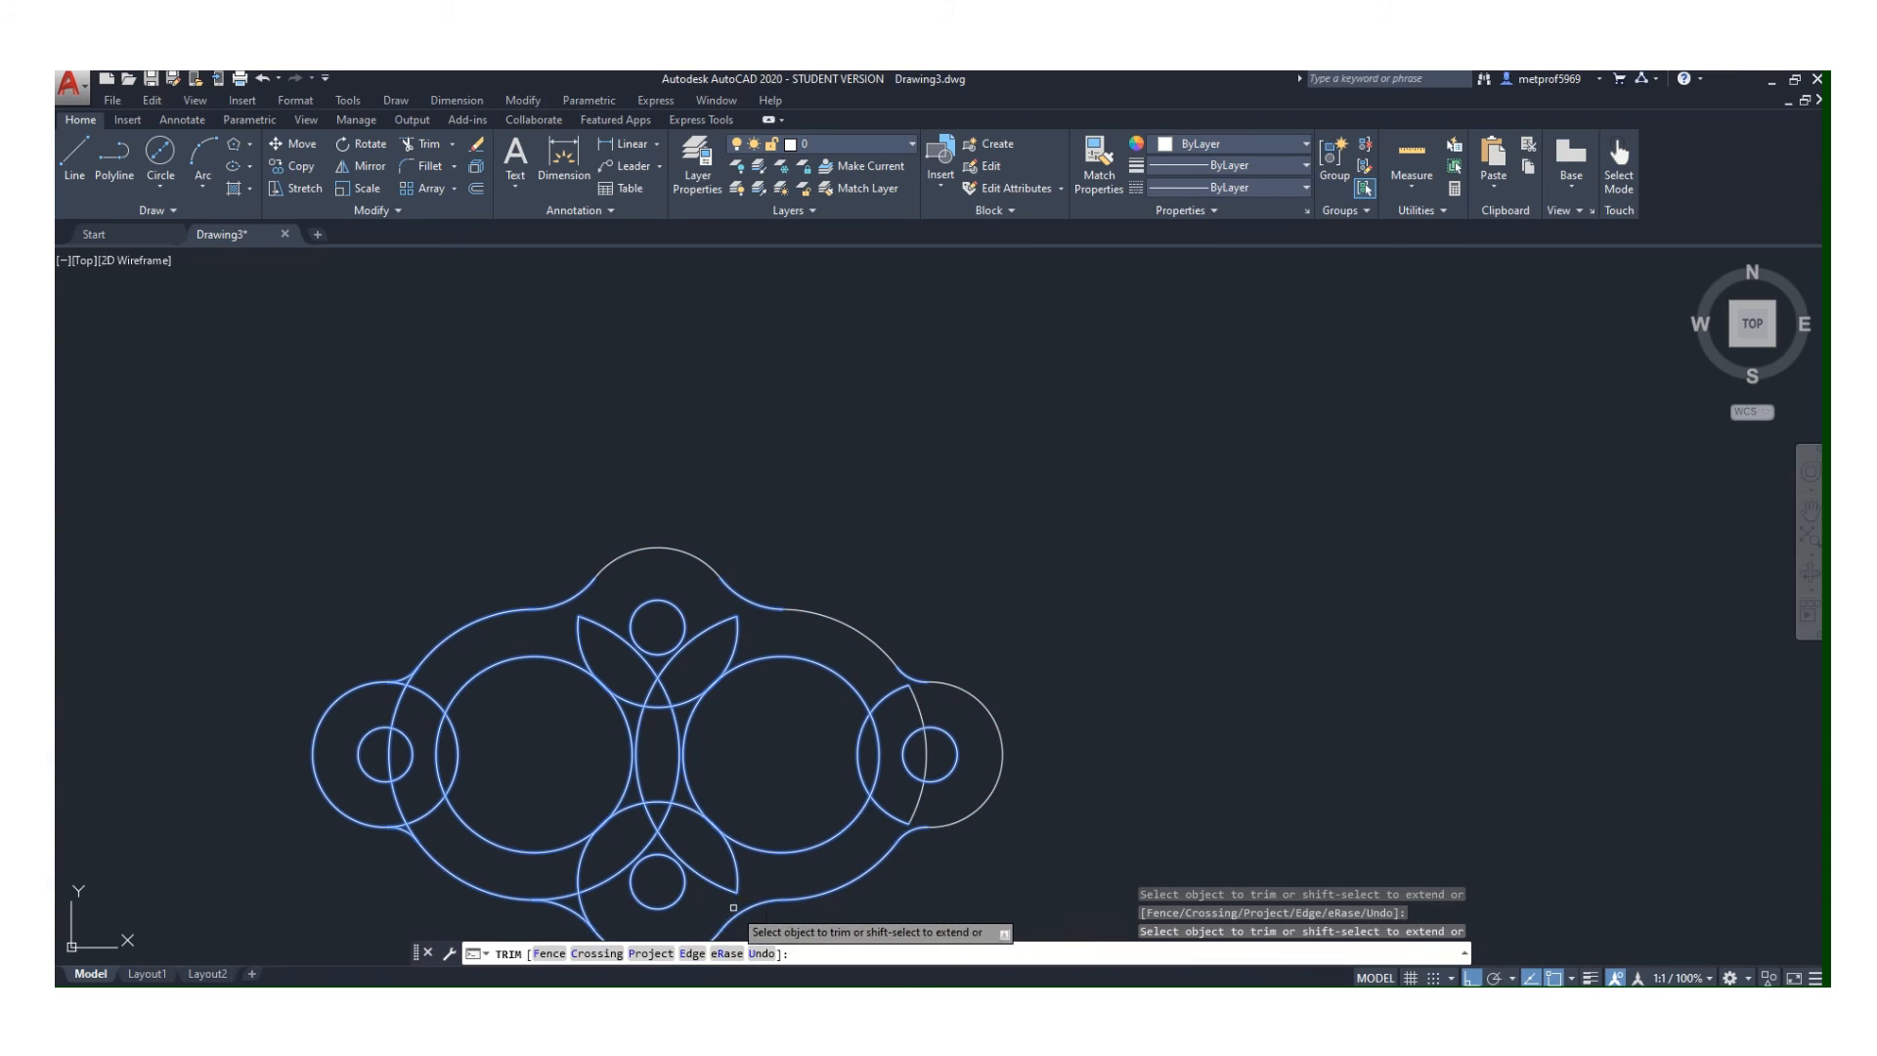
pyautogui.click(587, 915)
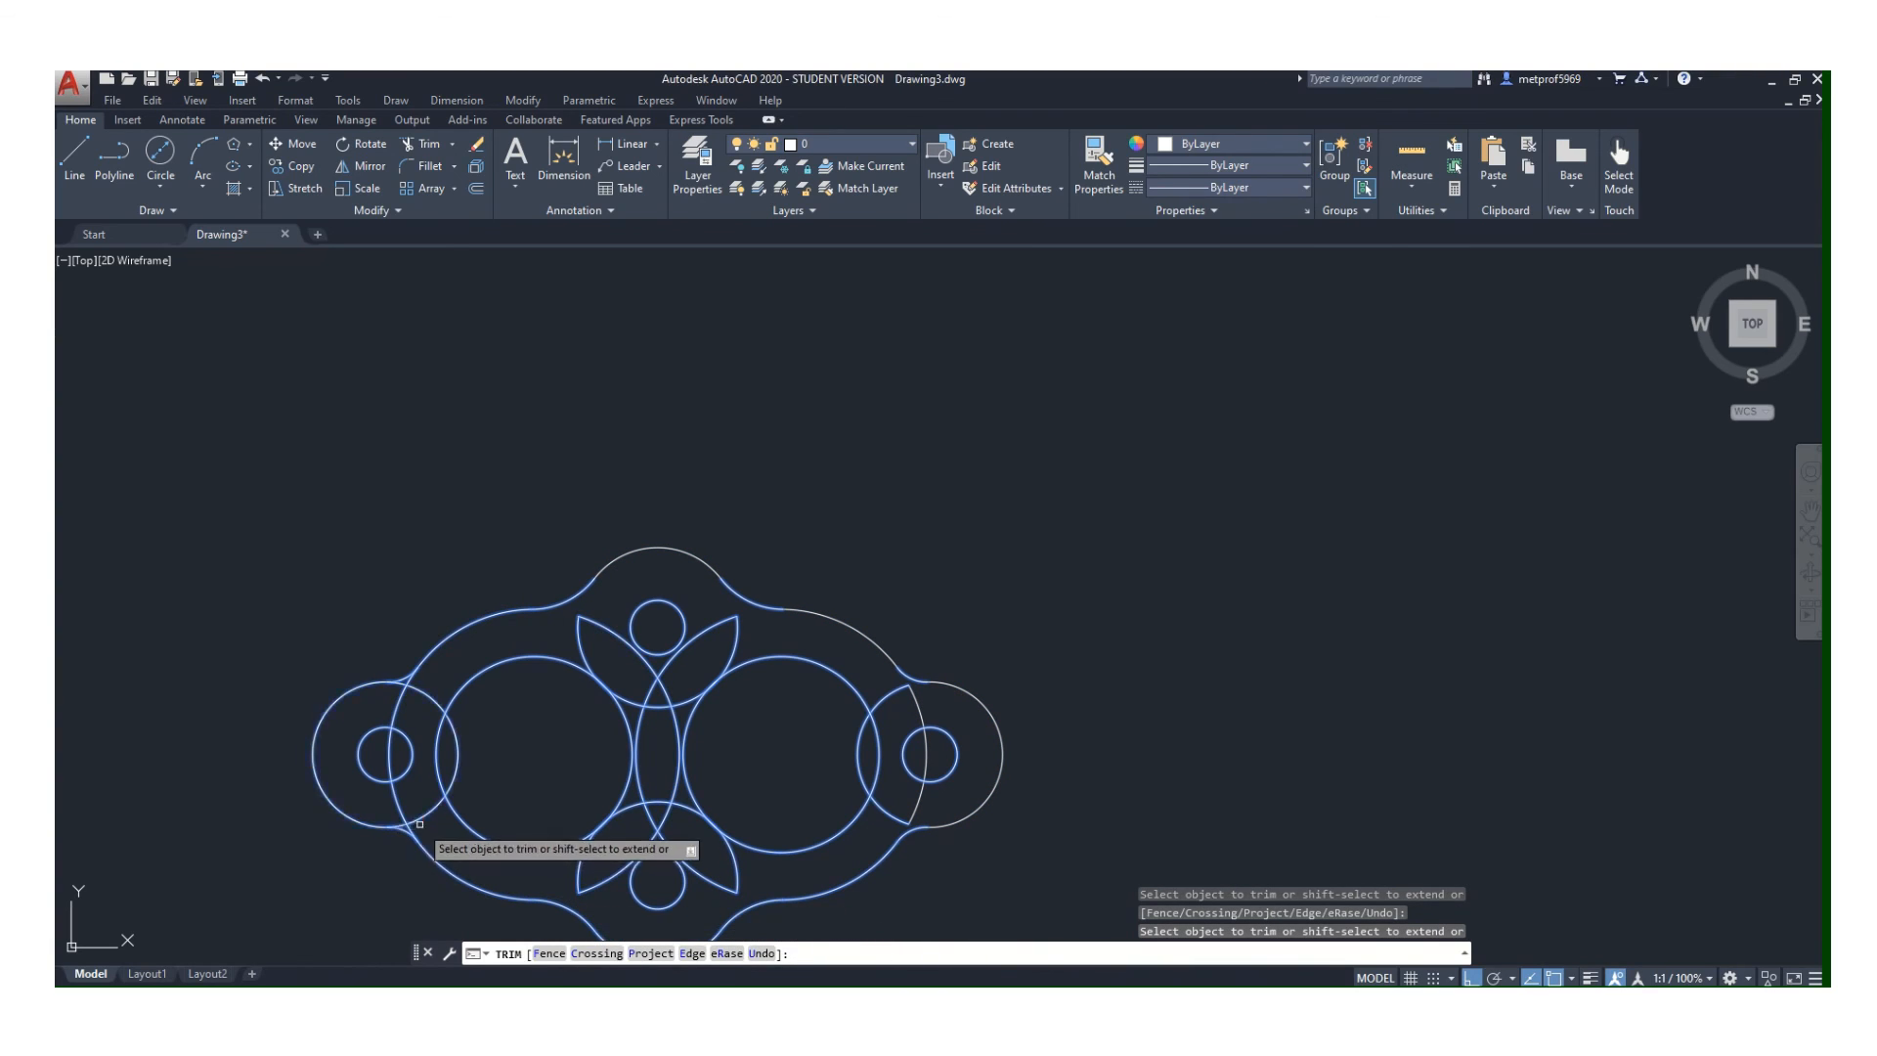
# - Trim the circle segments behind the lower fillet at the left-end 2 diameter circle
pyautogui.scroll(5, 421, 825)
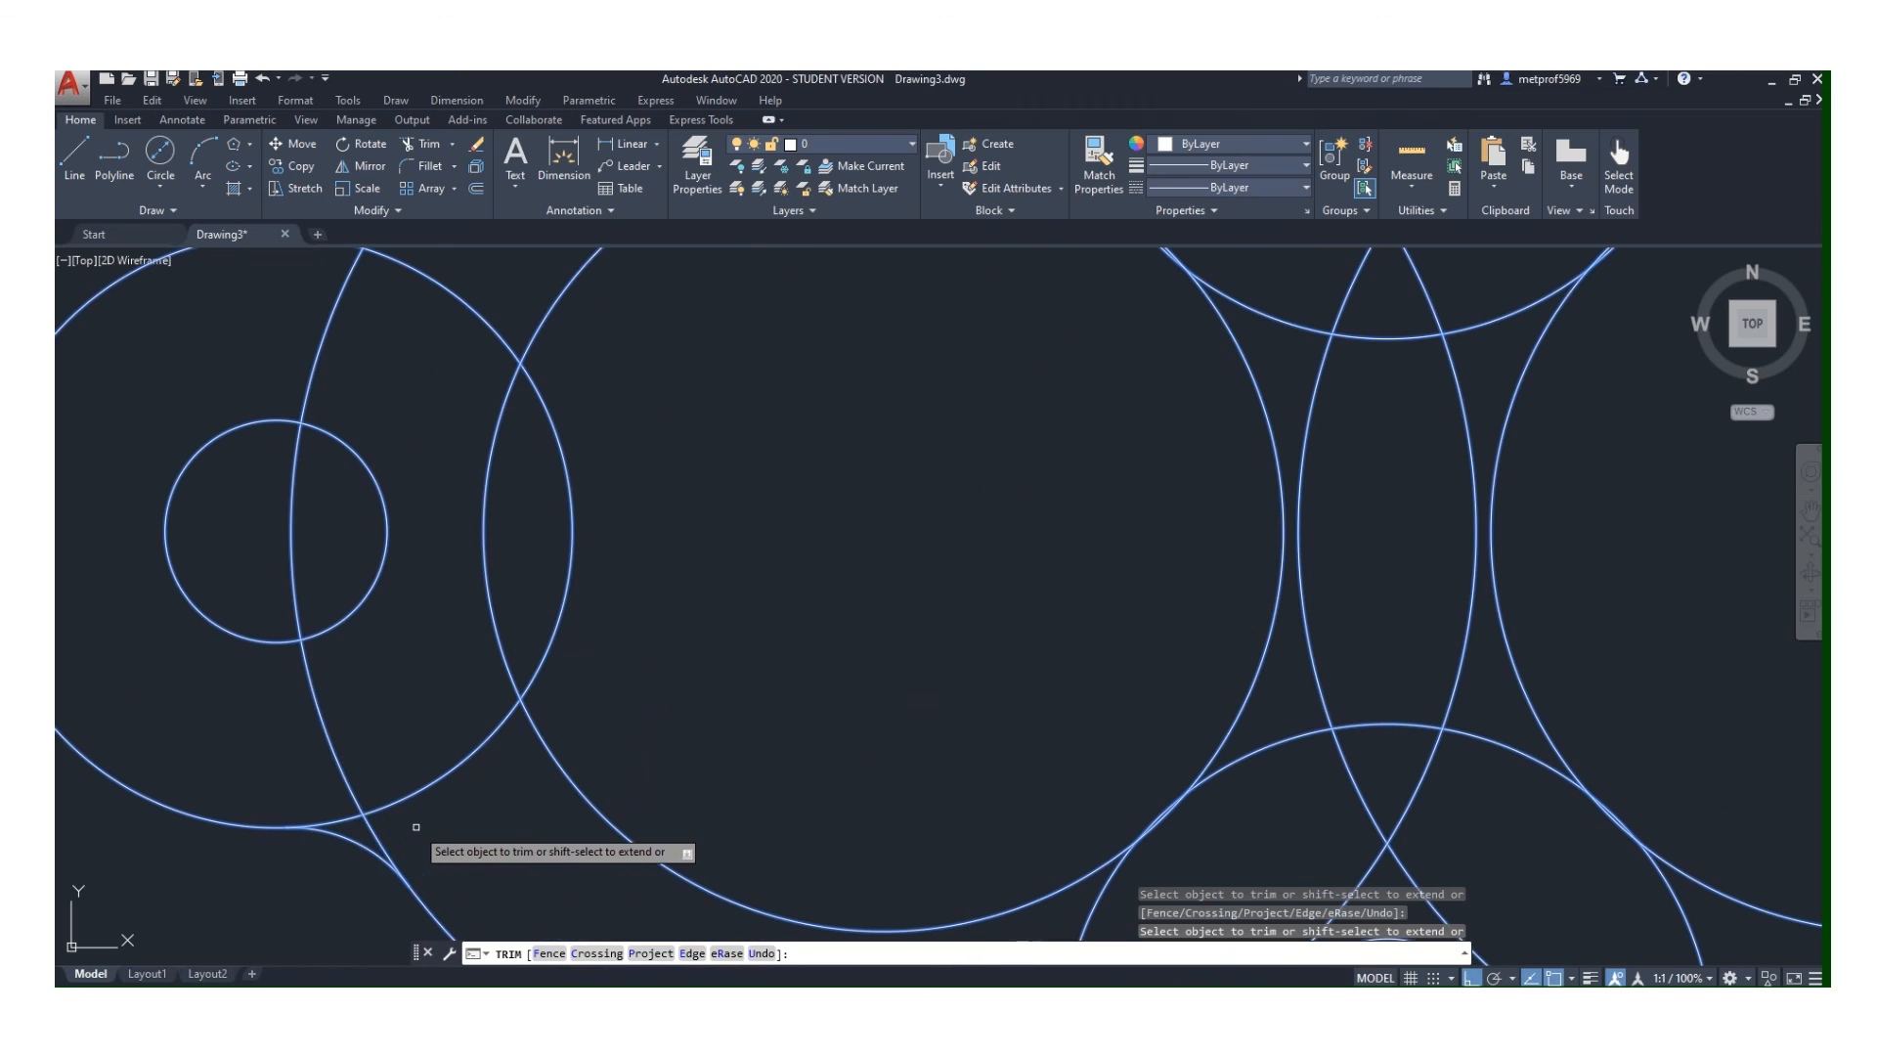
pyautogui.click(349, 820)
pyautogui.scroll(1, 368, 735)
pyautogui.scroll(-1, 436, 641)
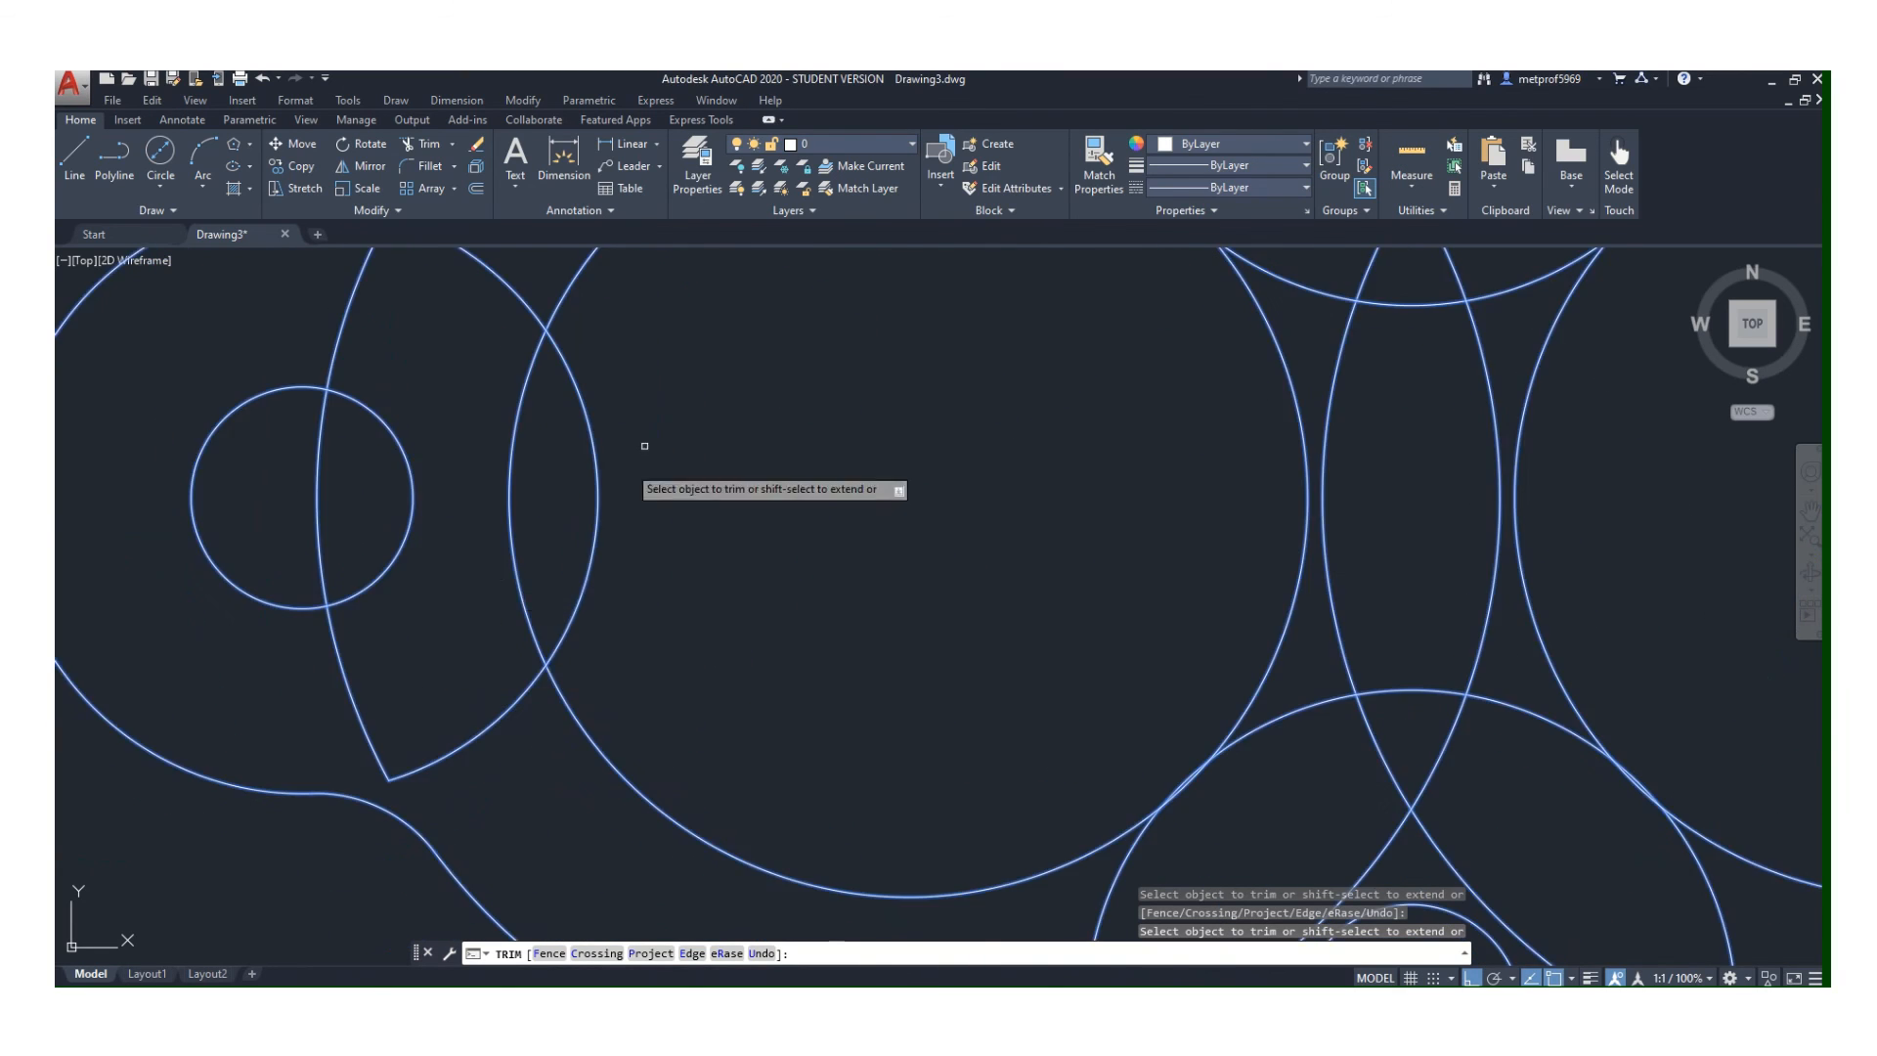
# - Trim the circle segments behind the upper fillet at the left-end 2 diameter circle and finish trimming
pyautogui.scroll(-4, 645, 446)
pyautogui.scroll(3, 670, 421)
pyautogui.scroll(-3, 608, 392)
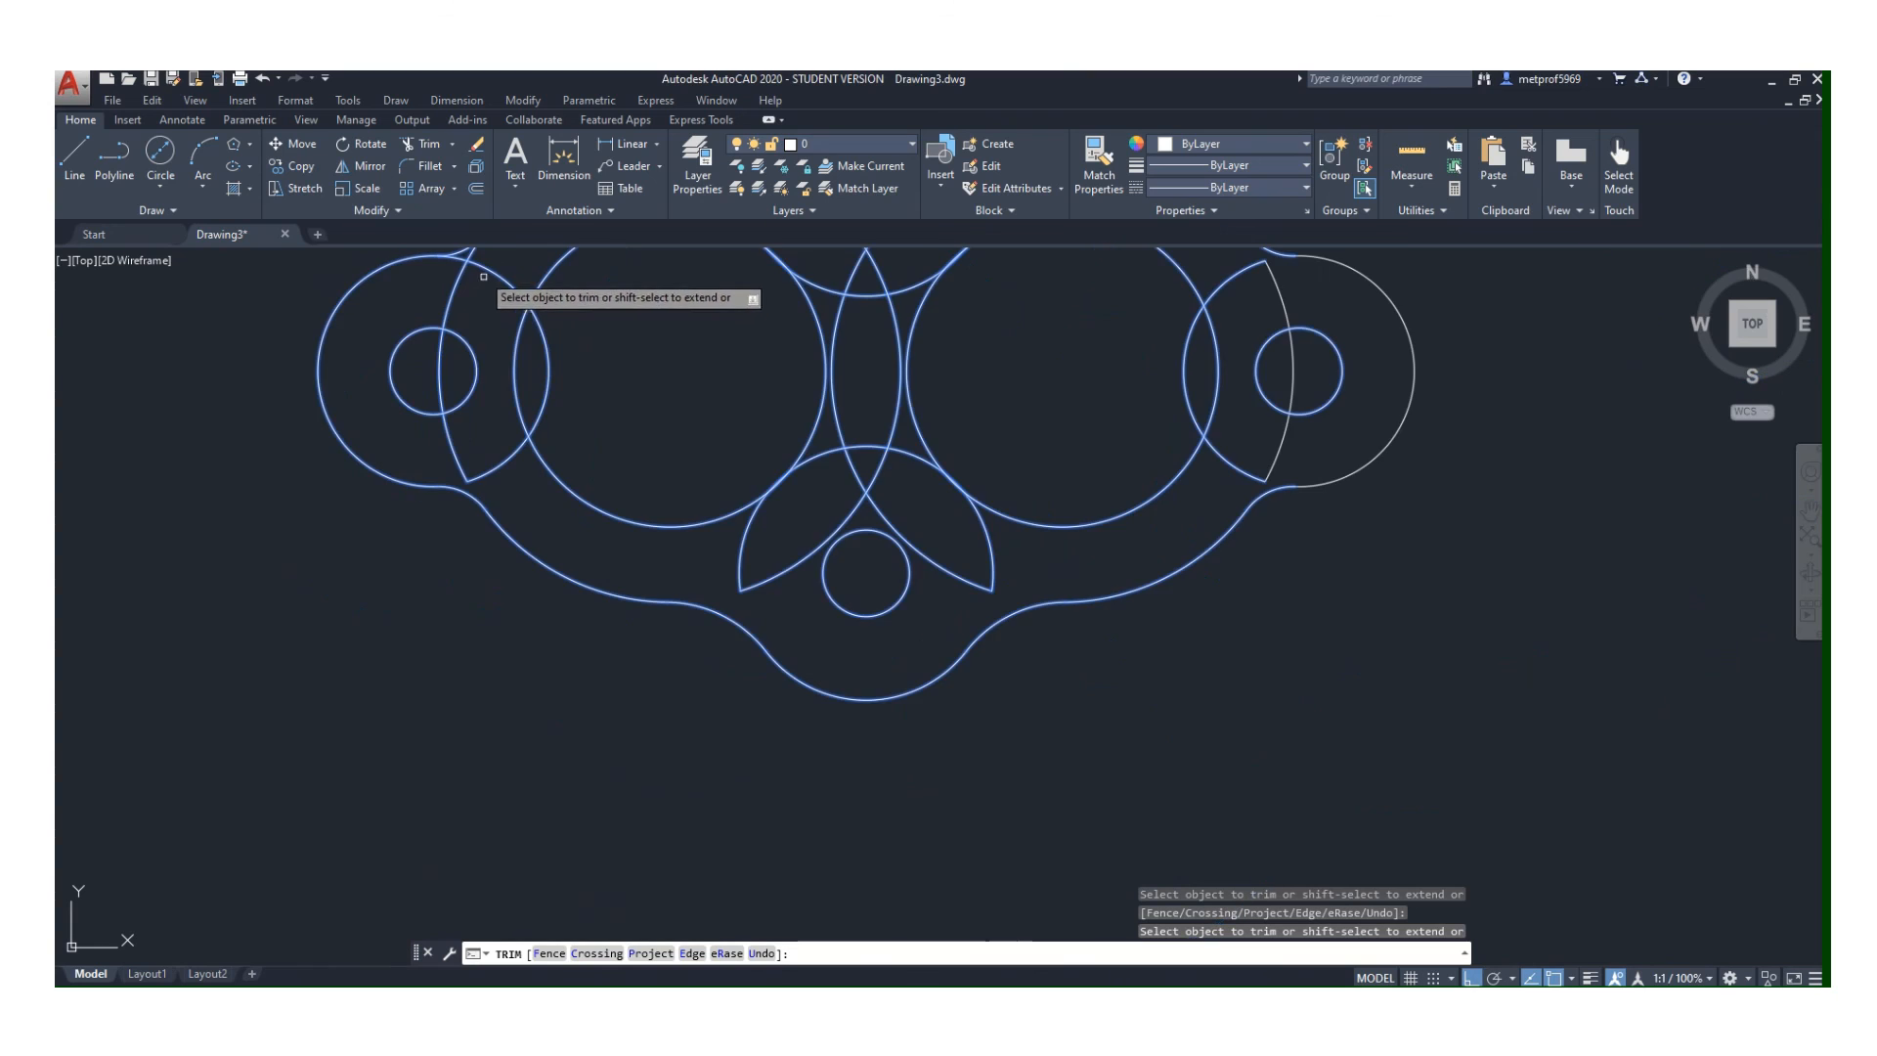
pyautogui.scroll(4, 481, 276)
pyautogui.moveTo(474, 335); pyautogui.dragTo(506, 453, button='middle')
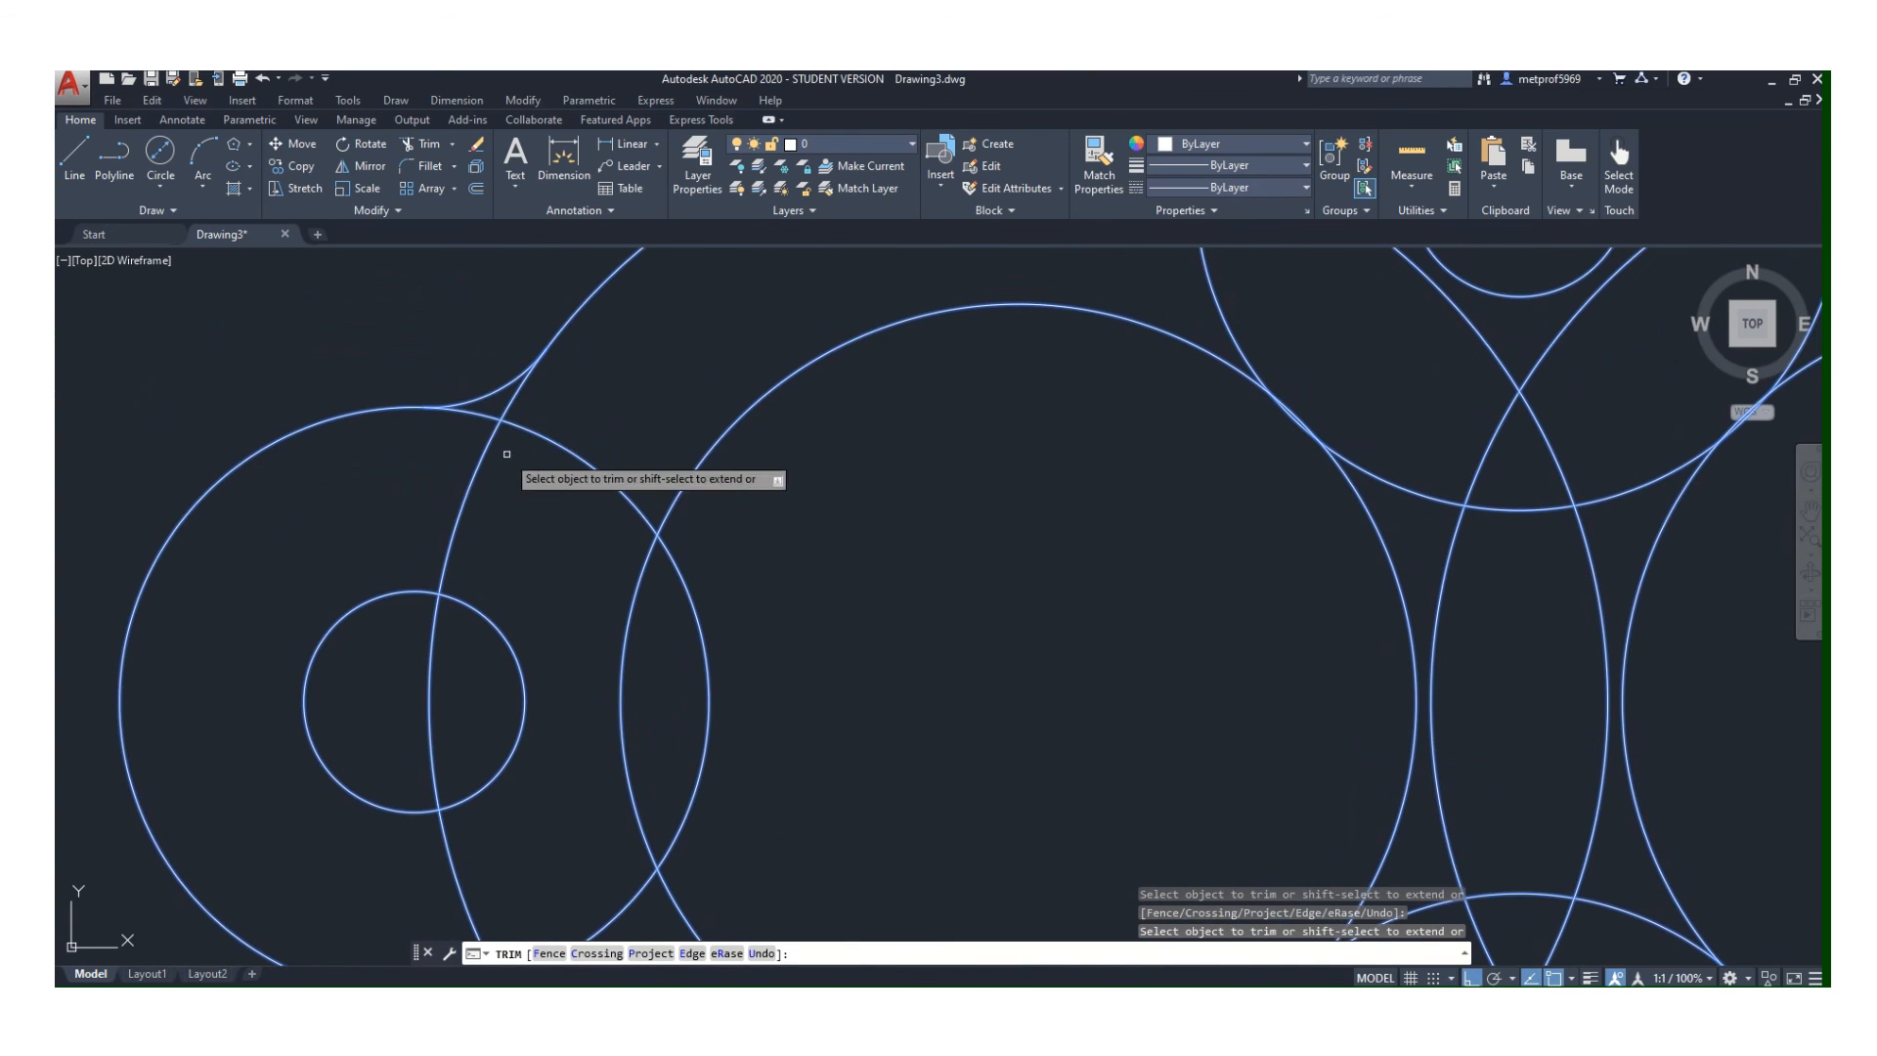
pyautogui.click(489, 417)
pyautogui.click(511, 403)
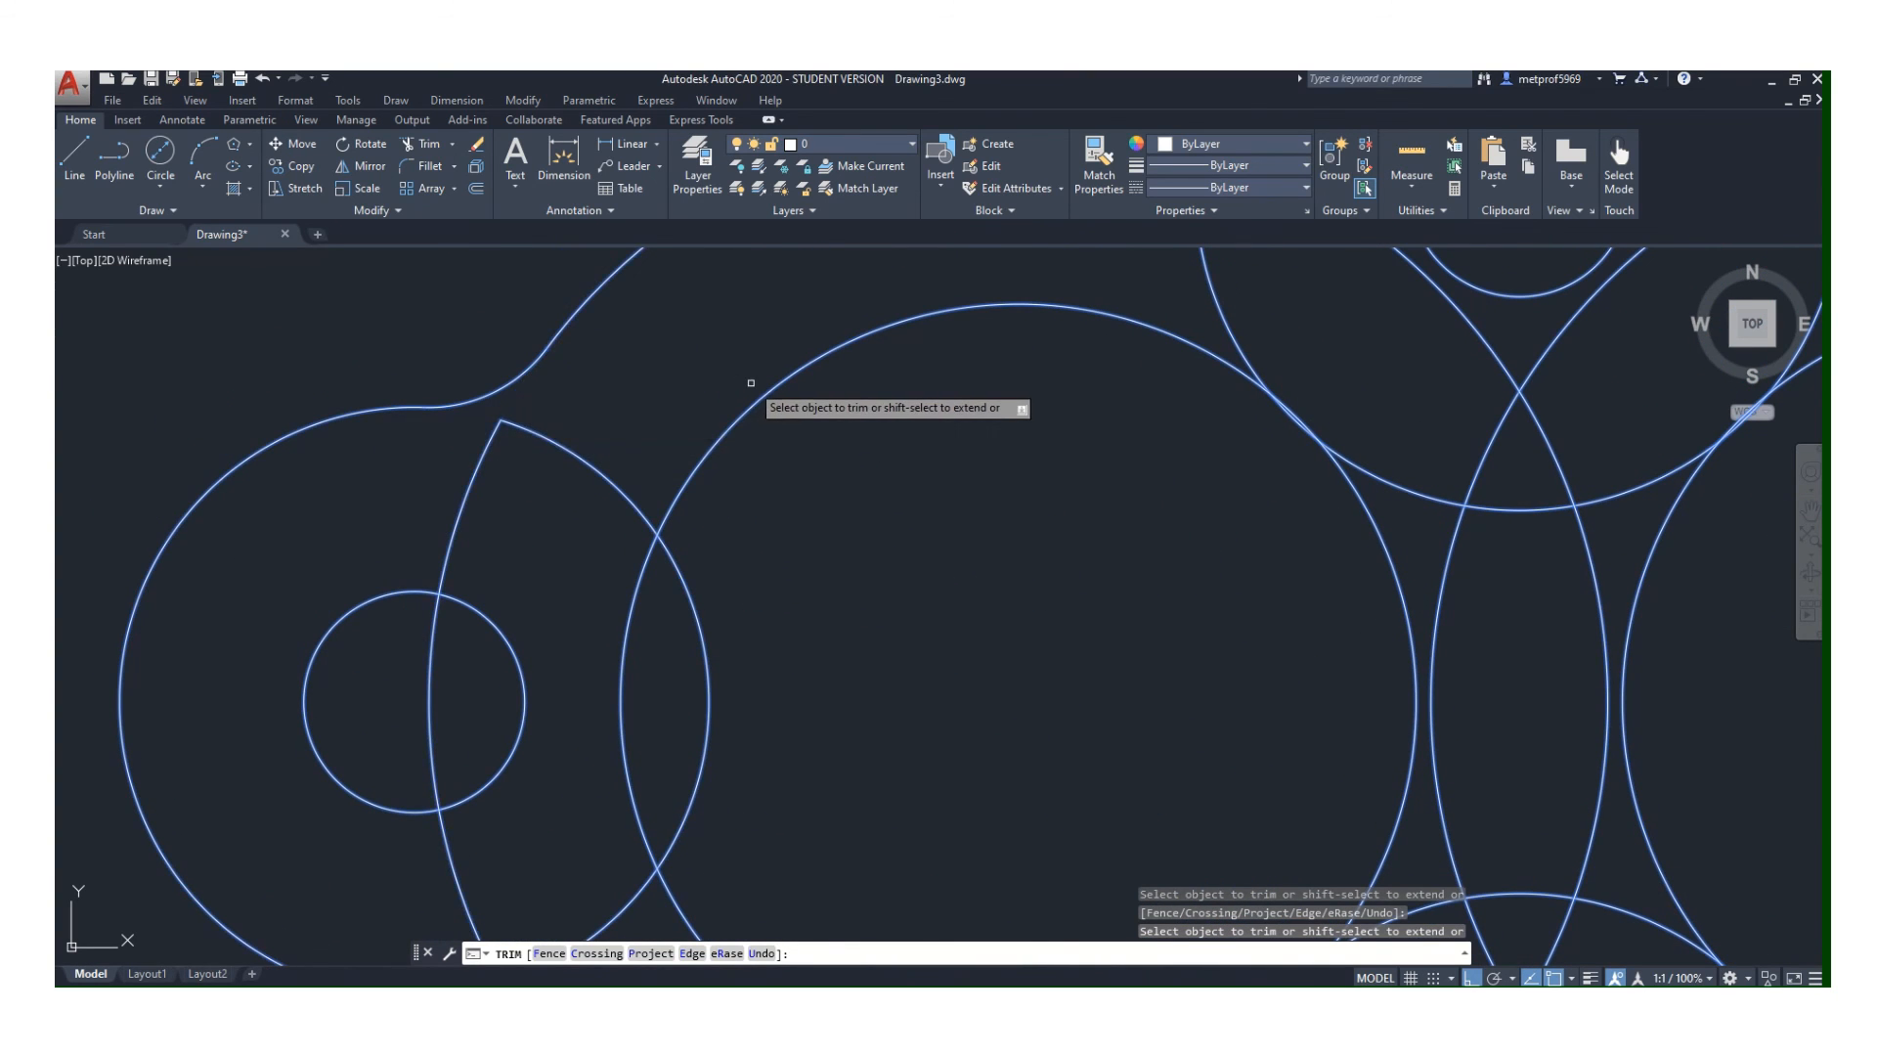
pyautogui.scroll(2, 752, 383)
pyautogui.scroll(-5, 754, 383)
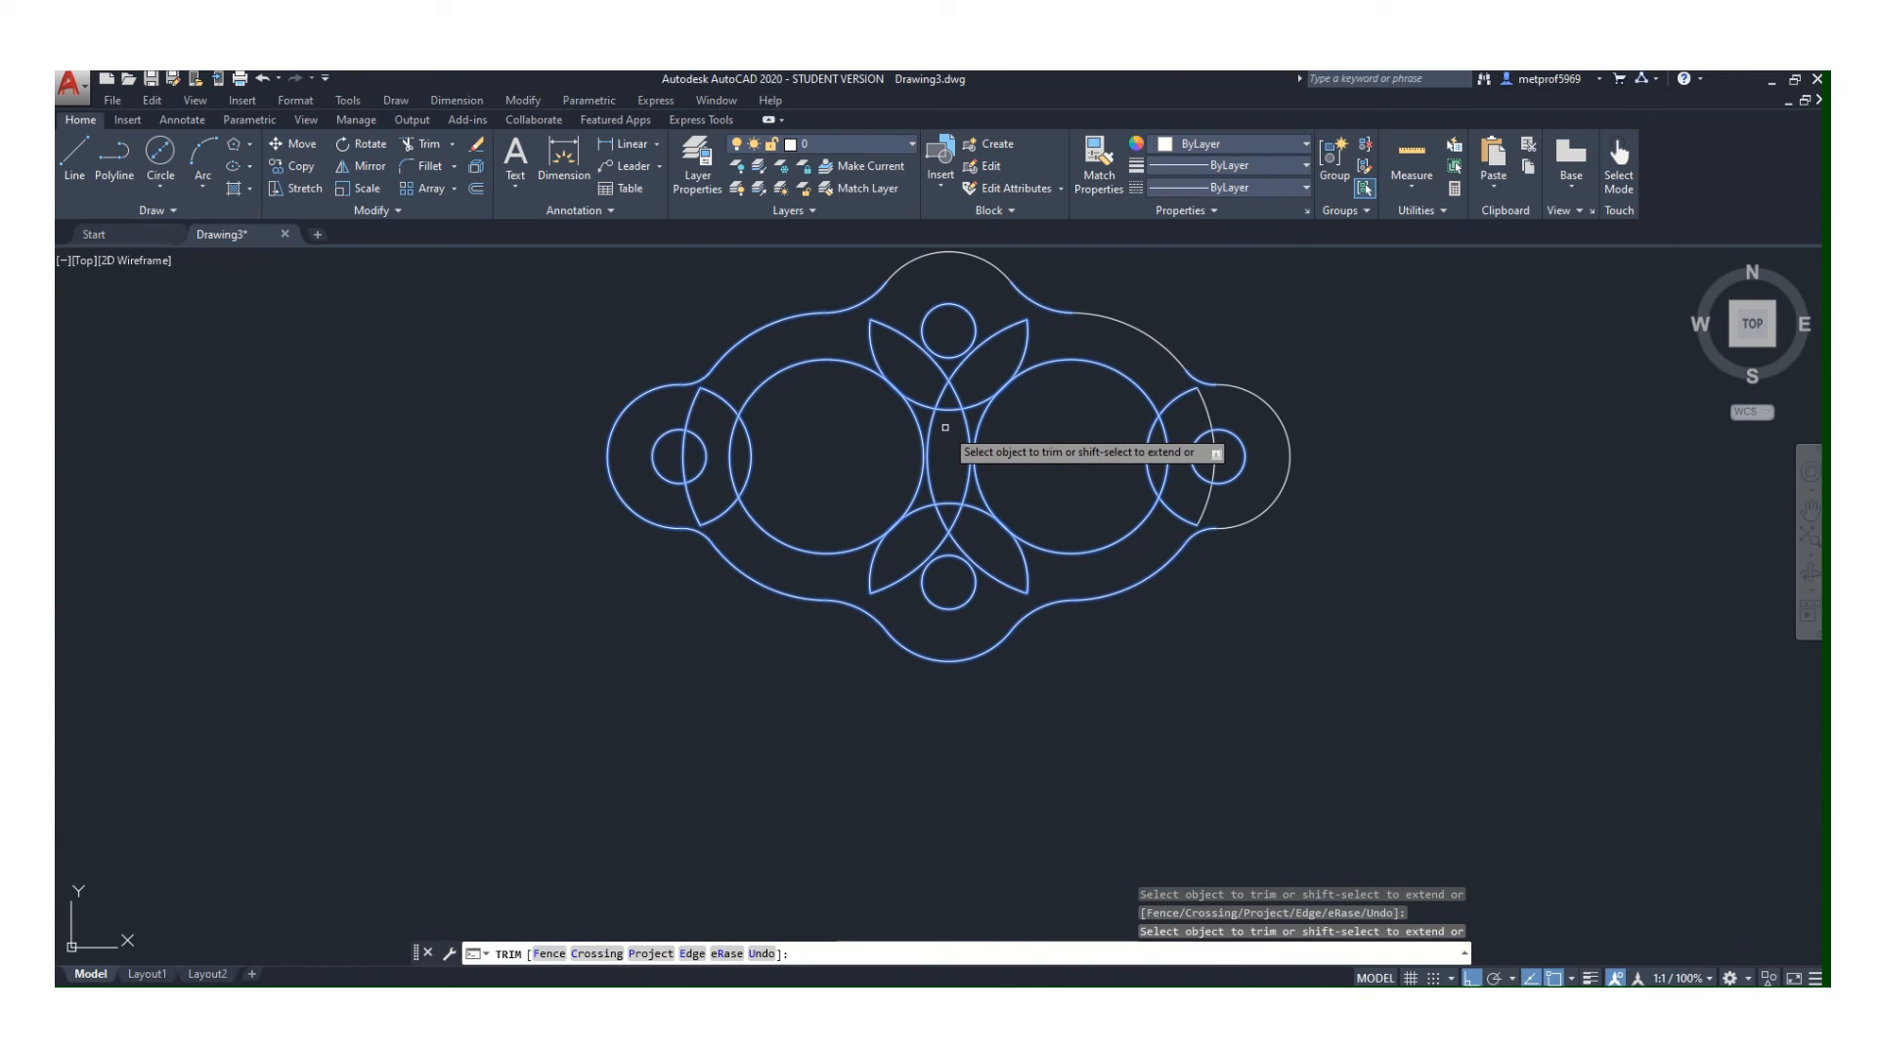
pyautogui.press('Return')
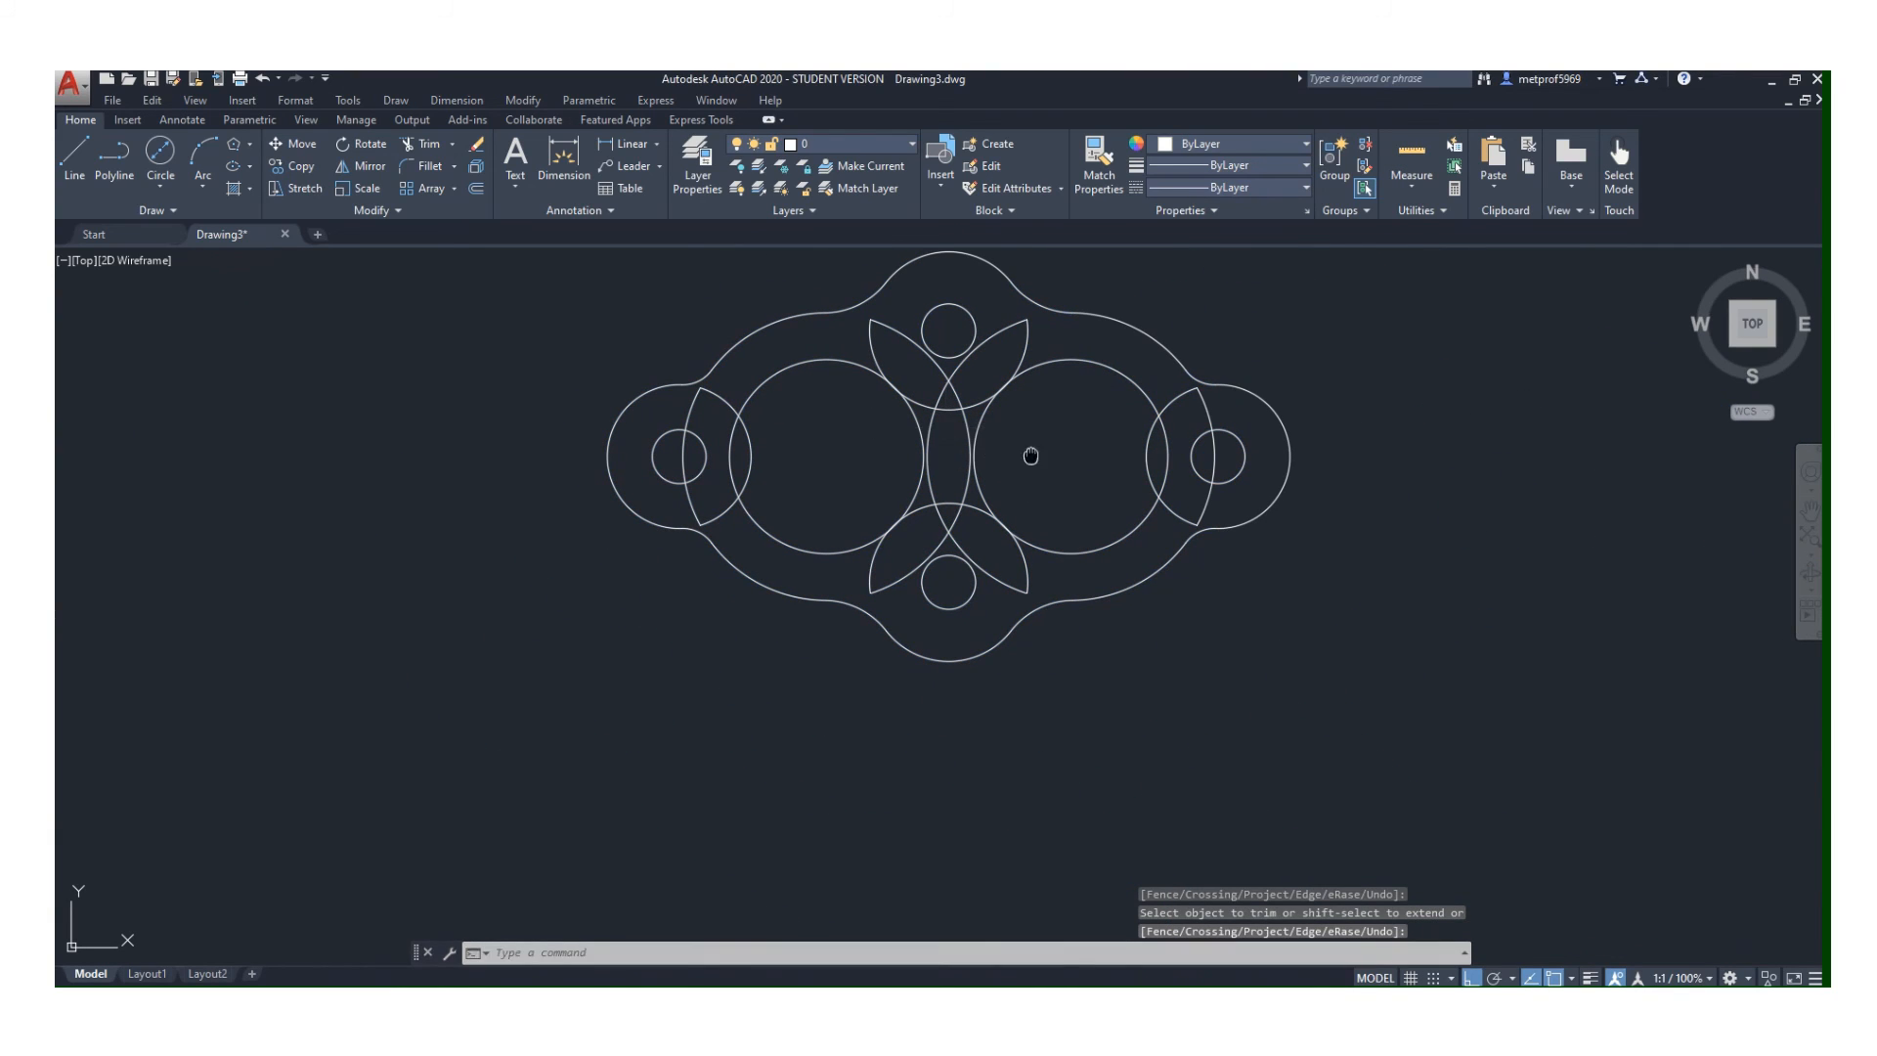
# - Erase the two leftover arcs around the left-end small circle inside the outline
pyautogui.moveTo(1031, 456); pyautogui.dragTo(922, 562, button='middle')
pyautogui.click(476, 143)
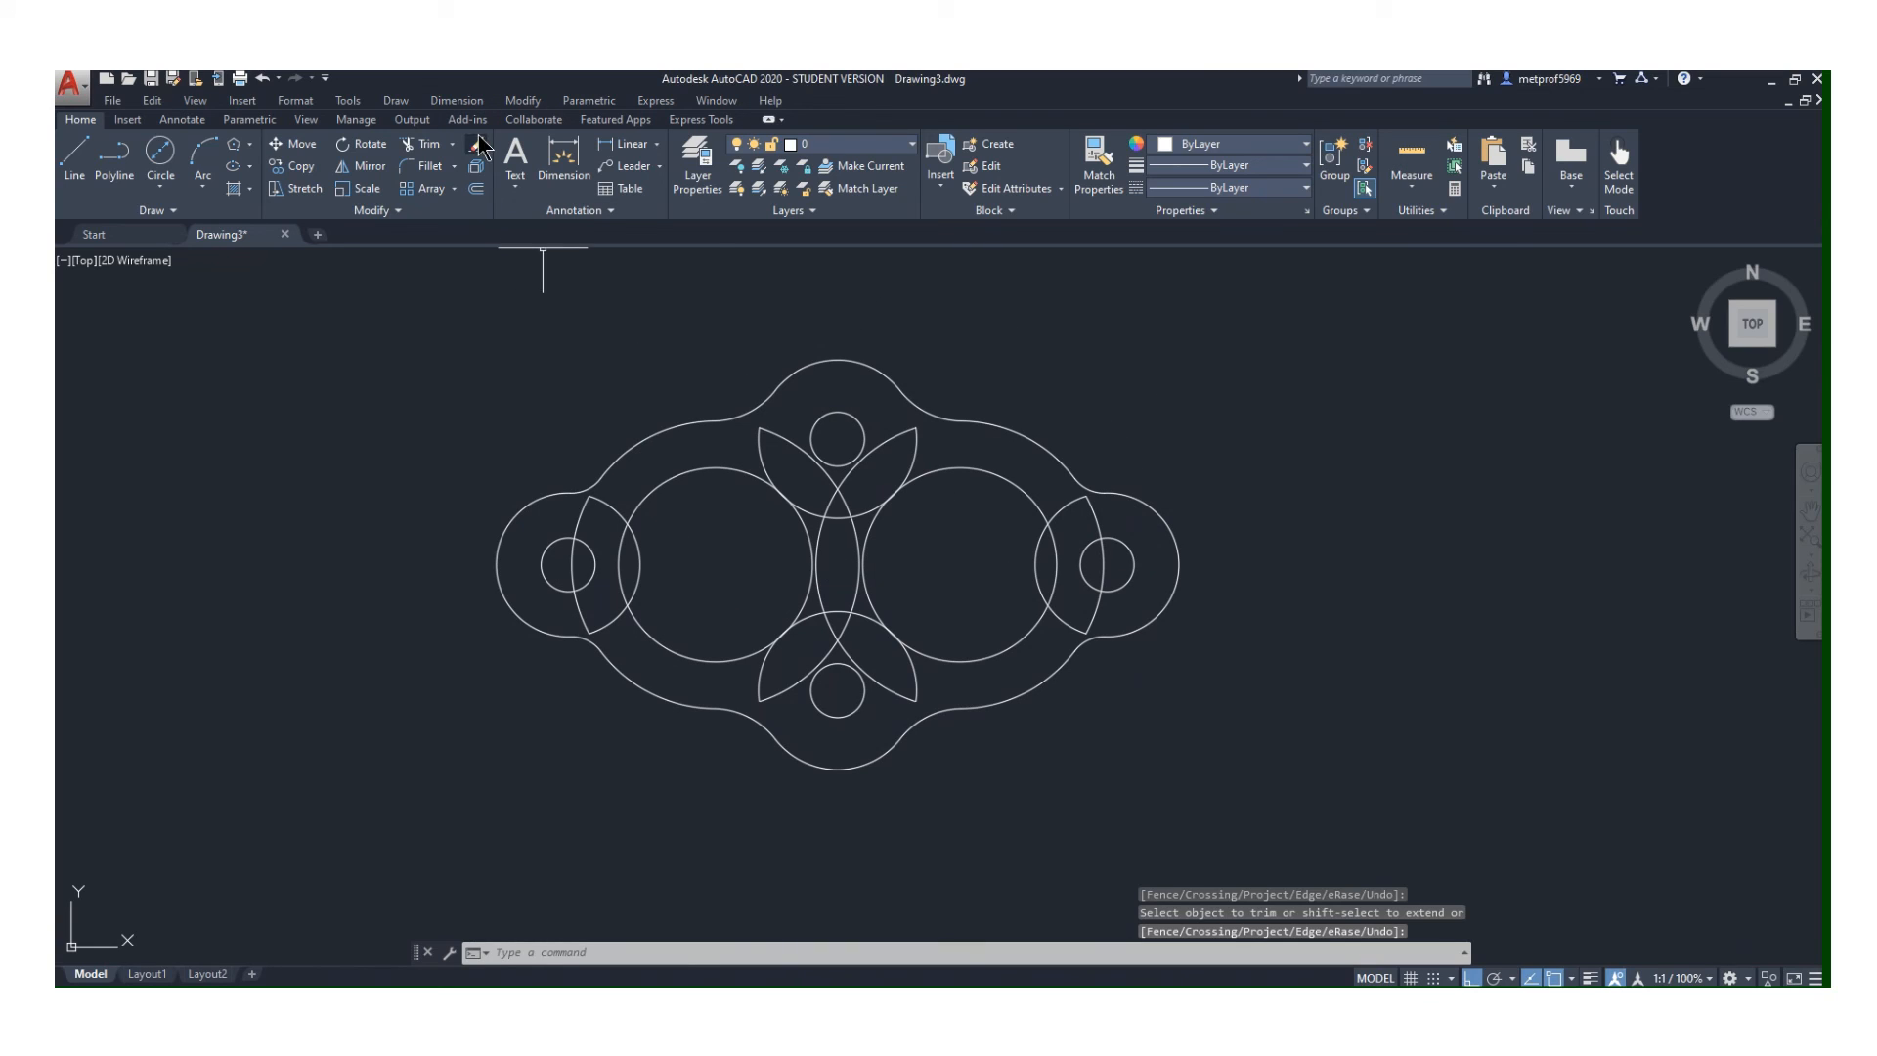
pyautogui.click(583, 529)
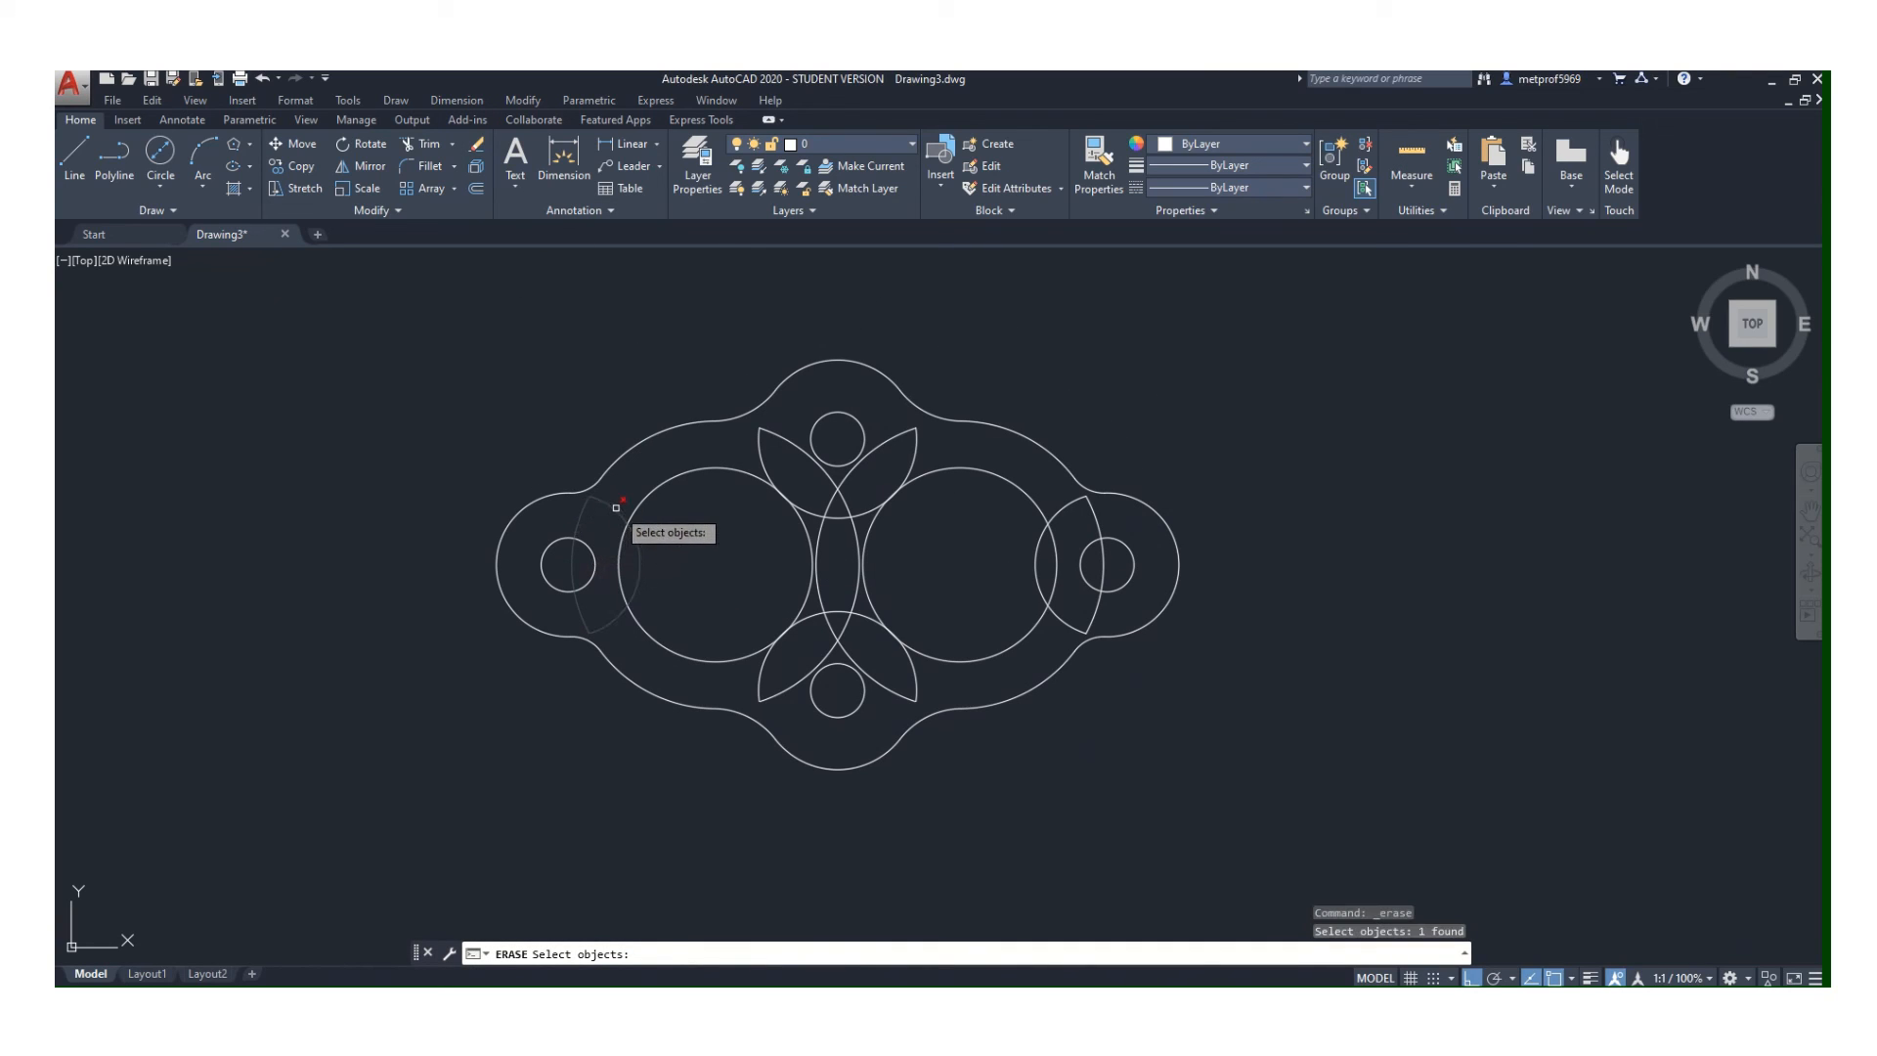
pyautogui.click(616, 508)
pyautogui.click(616, 508)
pyautogui.click(615, 509)
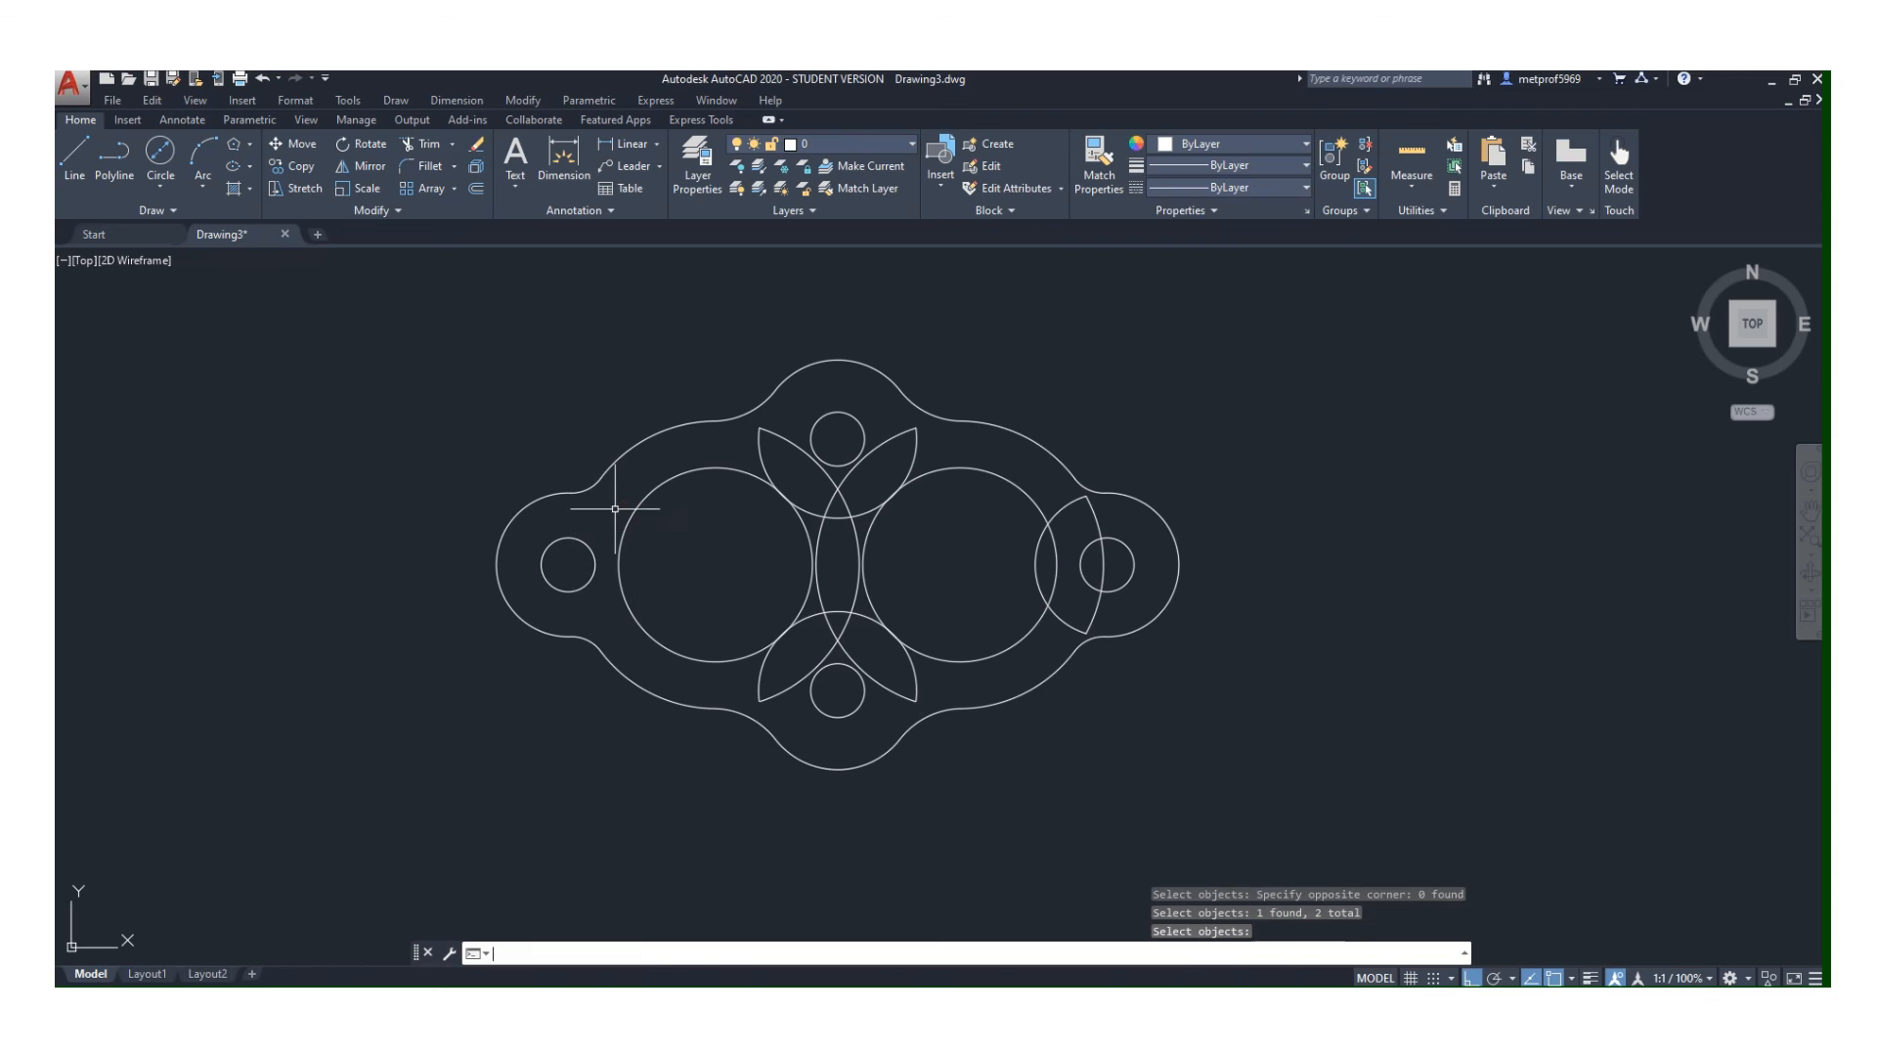
pyautogui.press('Return')
# - Erase the remaining leftover arcs around the top, bottom and right-end small circles and between the two large circles
pyautogui.click(477, 145)
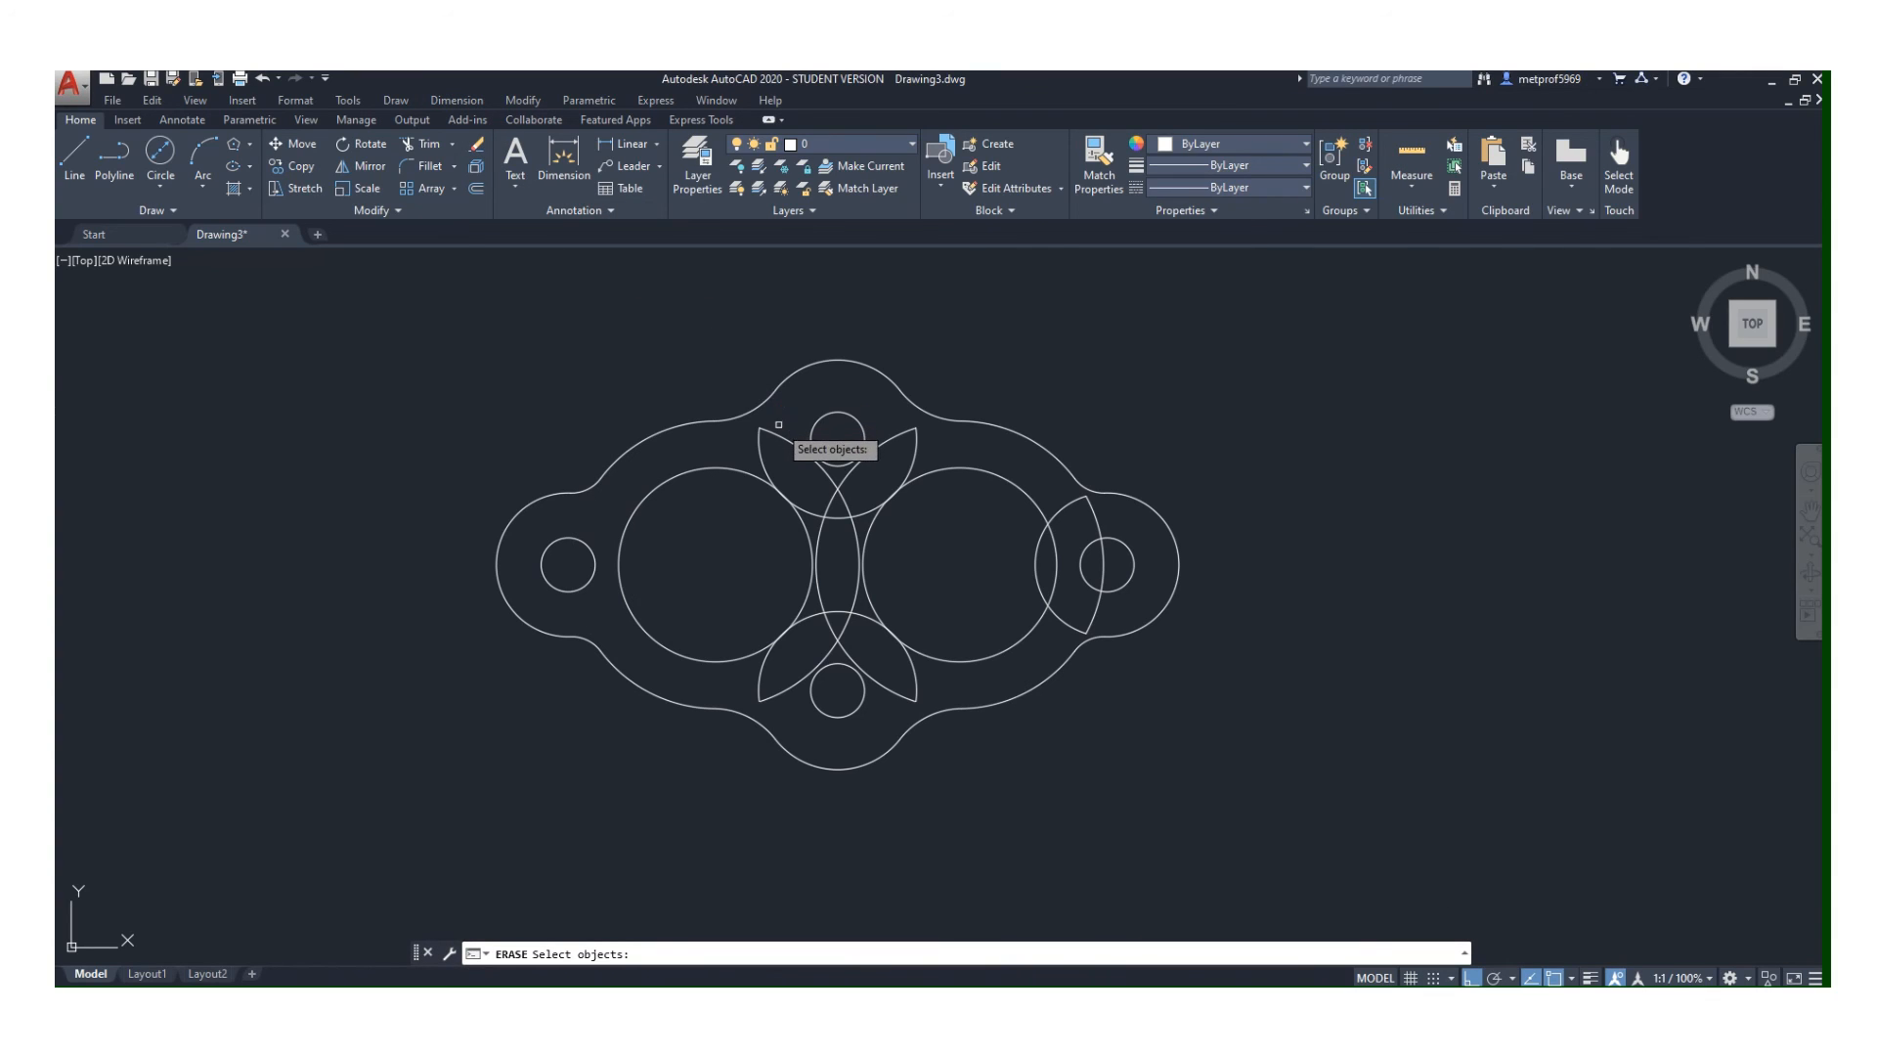
pyautogui.click(782, 432)
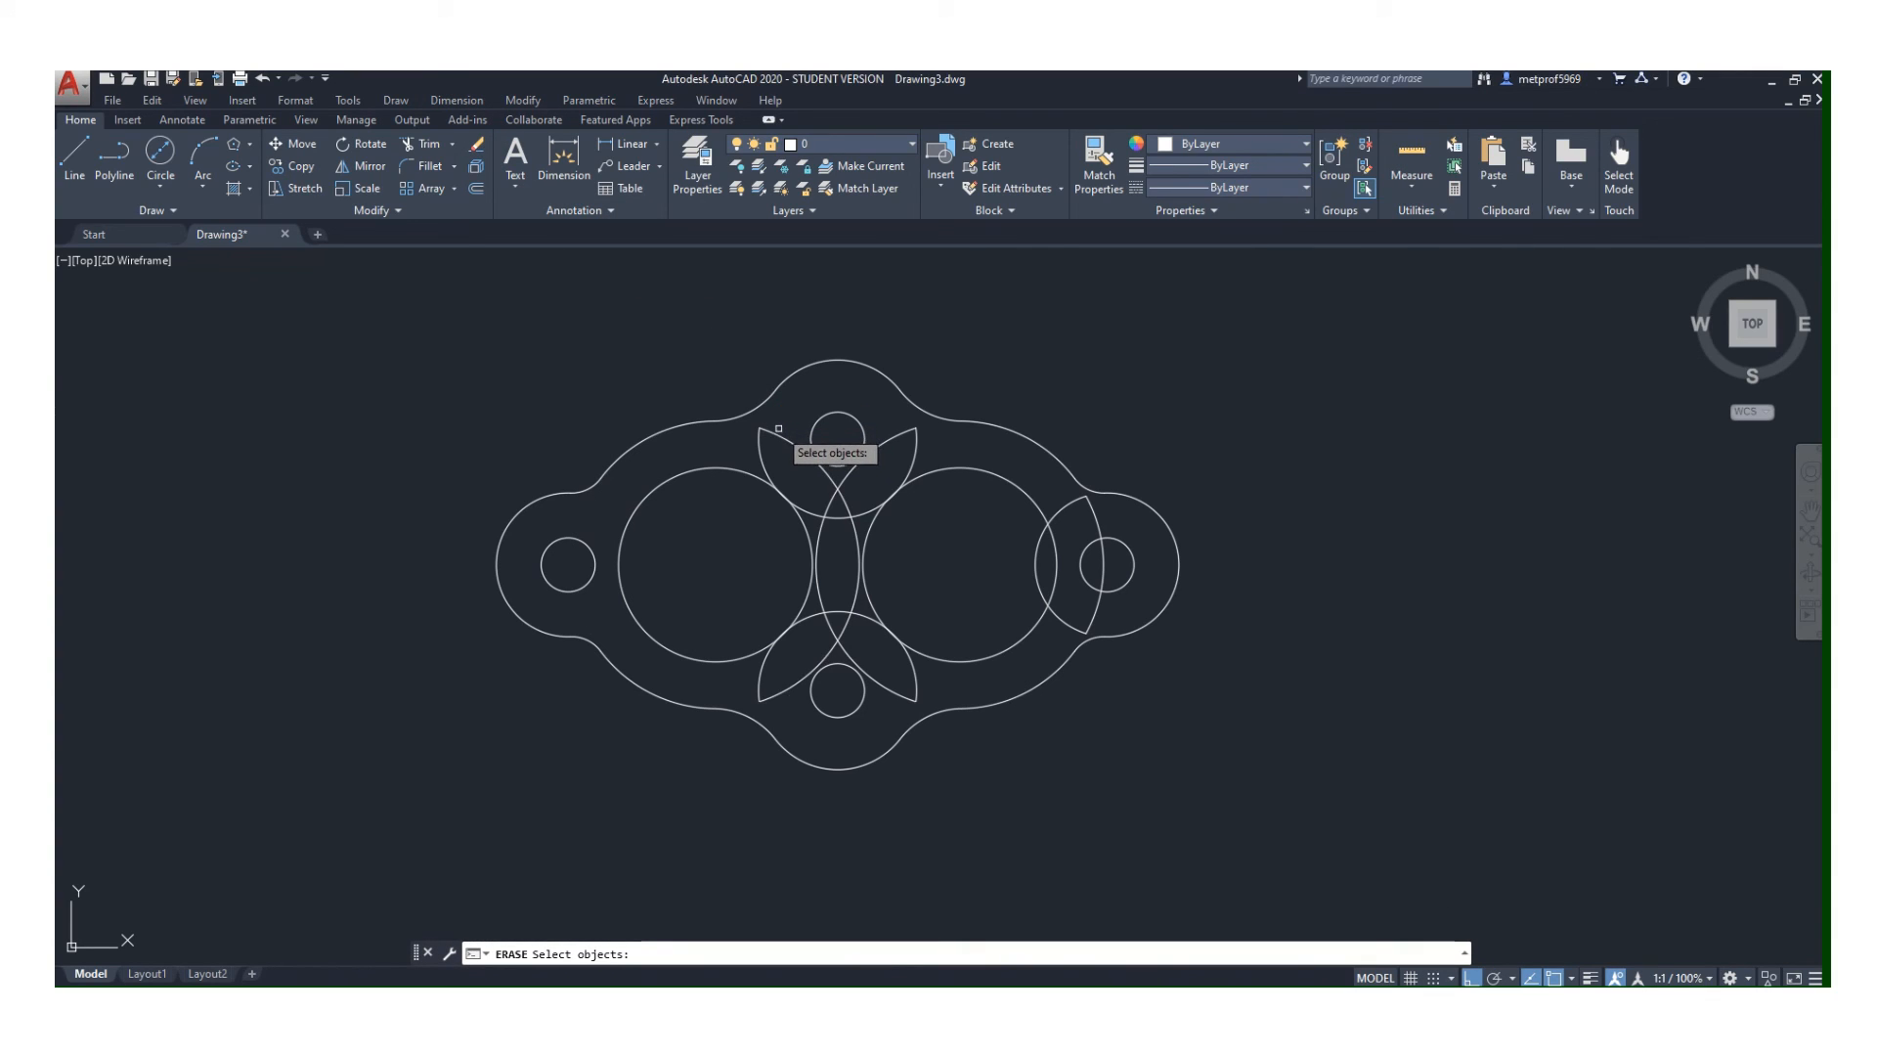
pyautogui.click(779, 428)
pyautogui.click(763, 456)
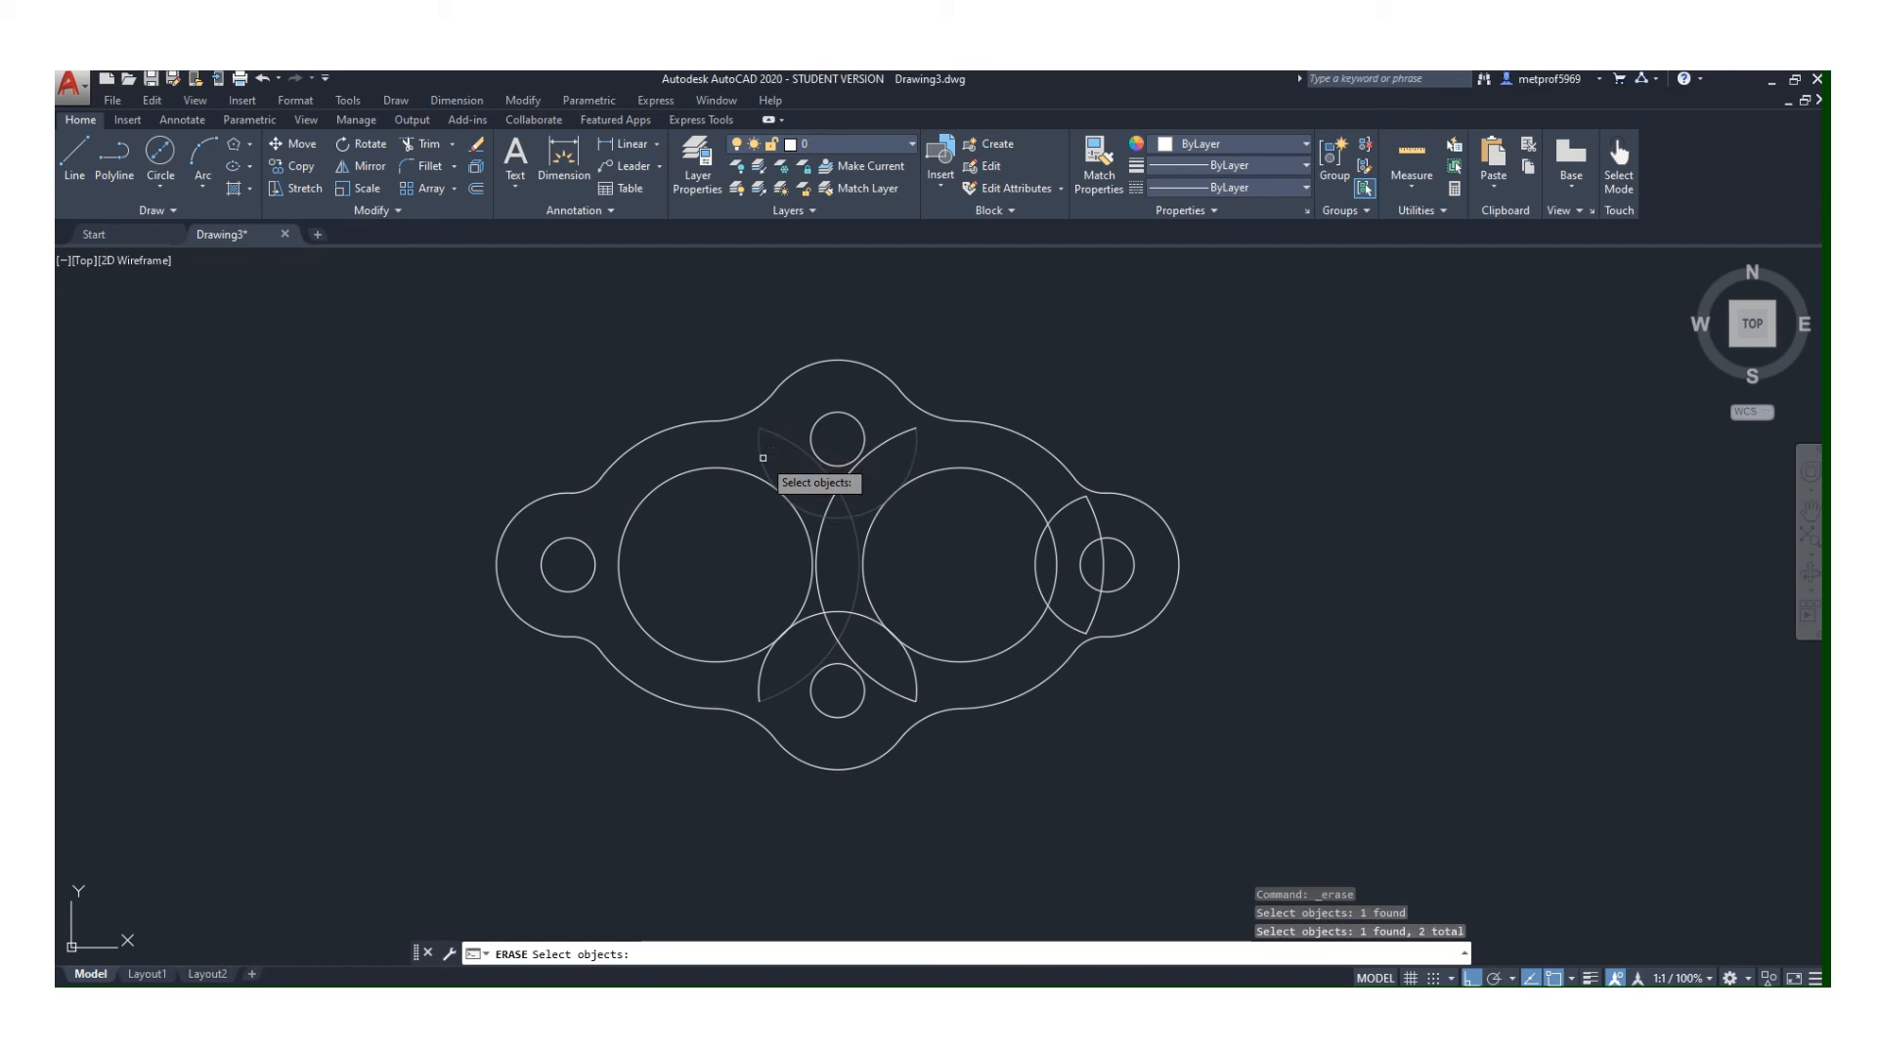
pyautogui.click(889, 440)
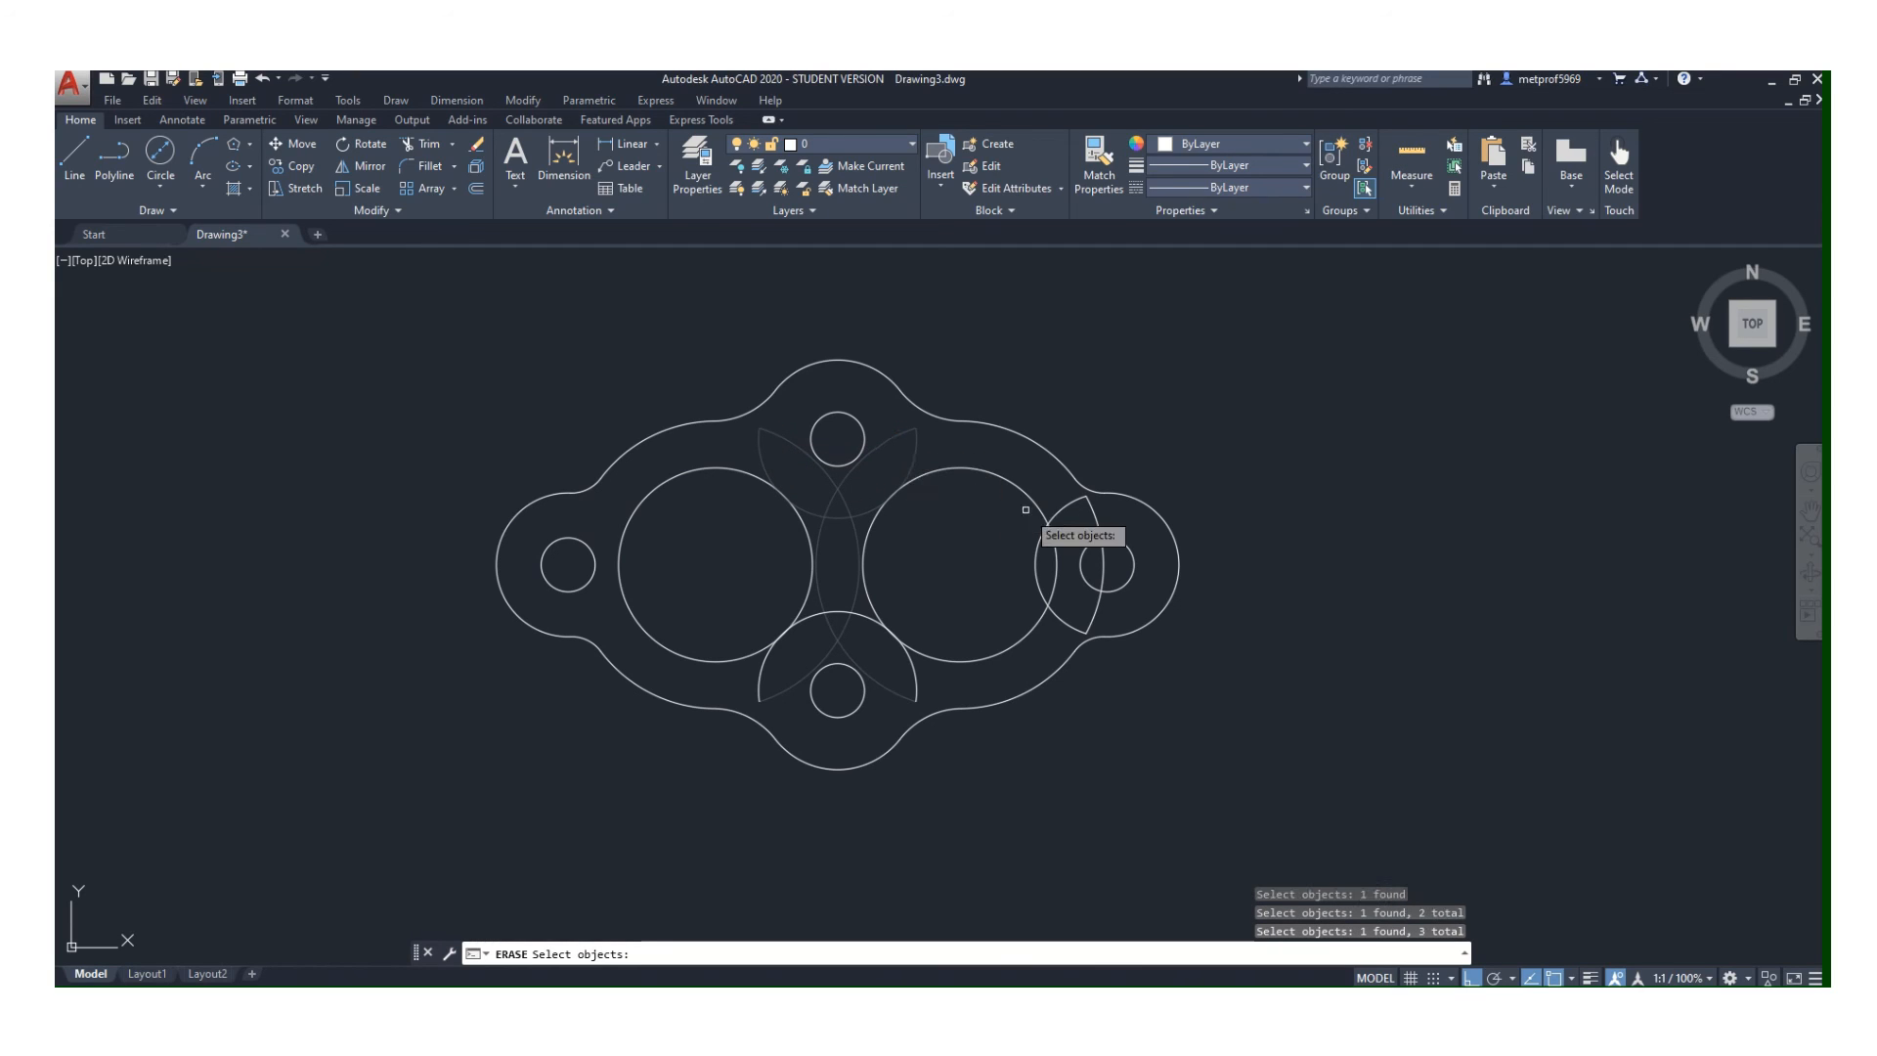
pyautogui.click(1088, 505)
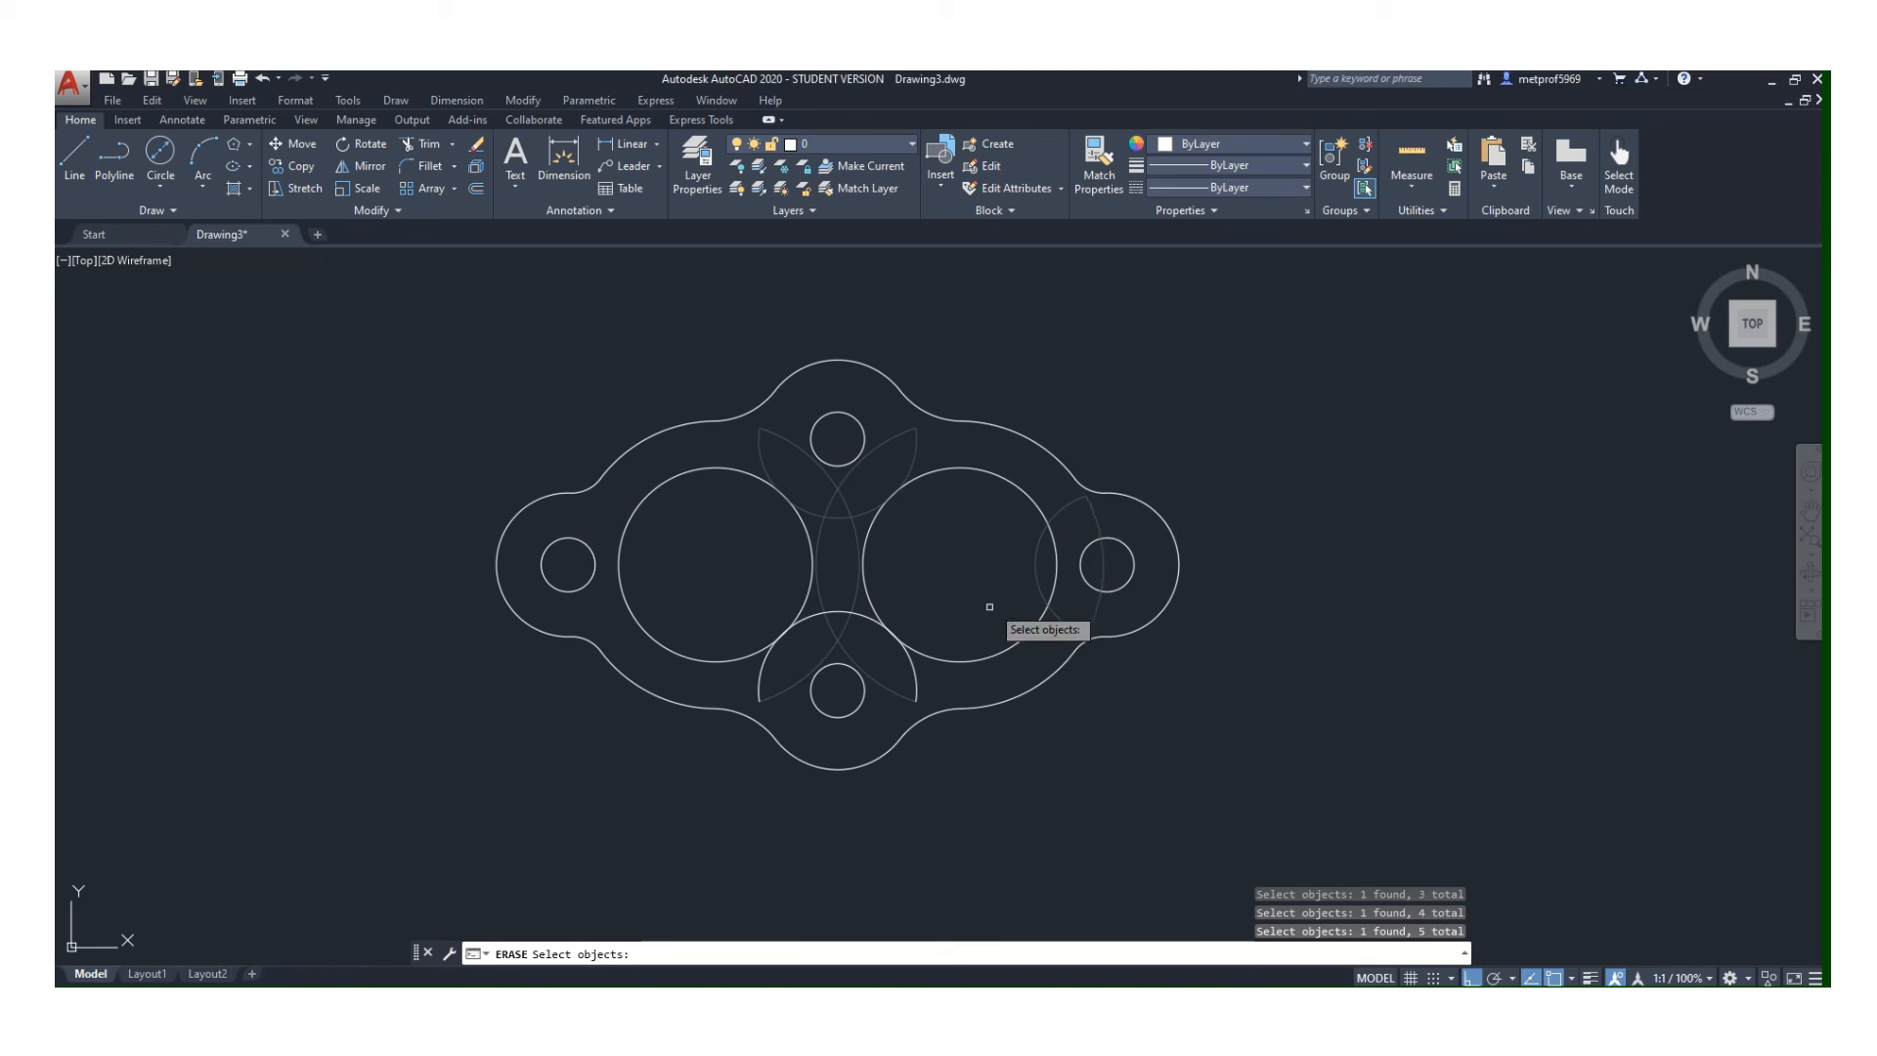
pyautogui.click(858, 612)
pyautogui.press('Return')
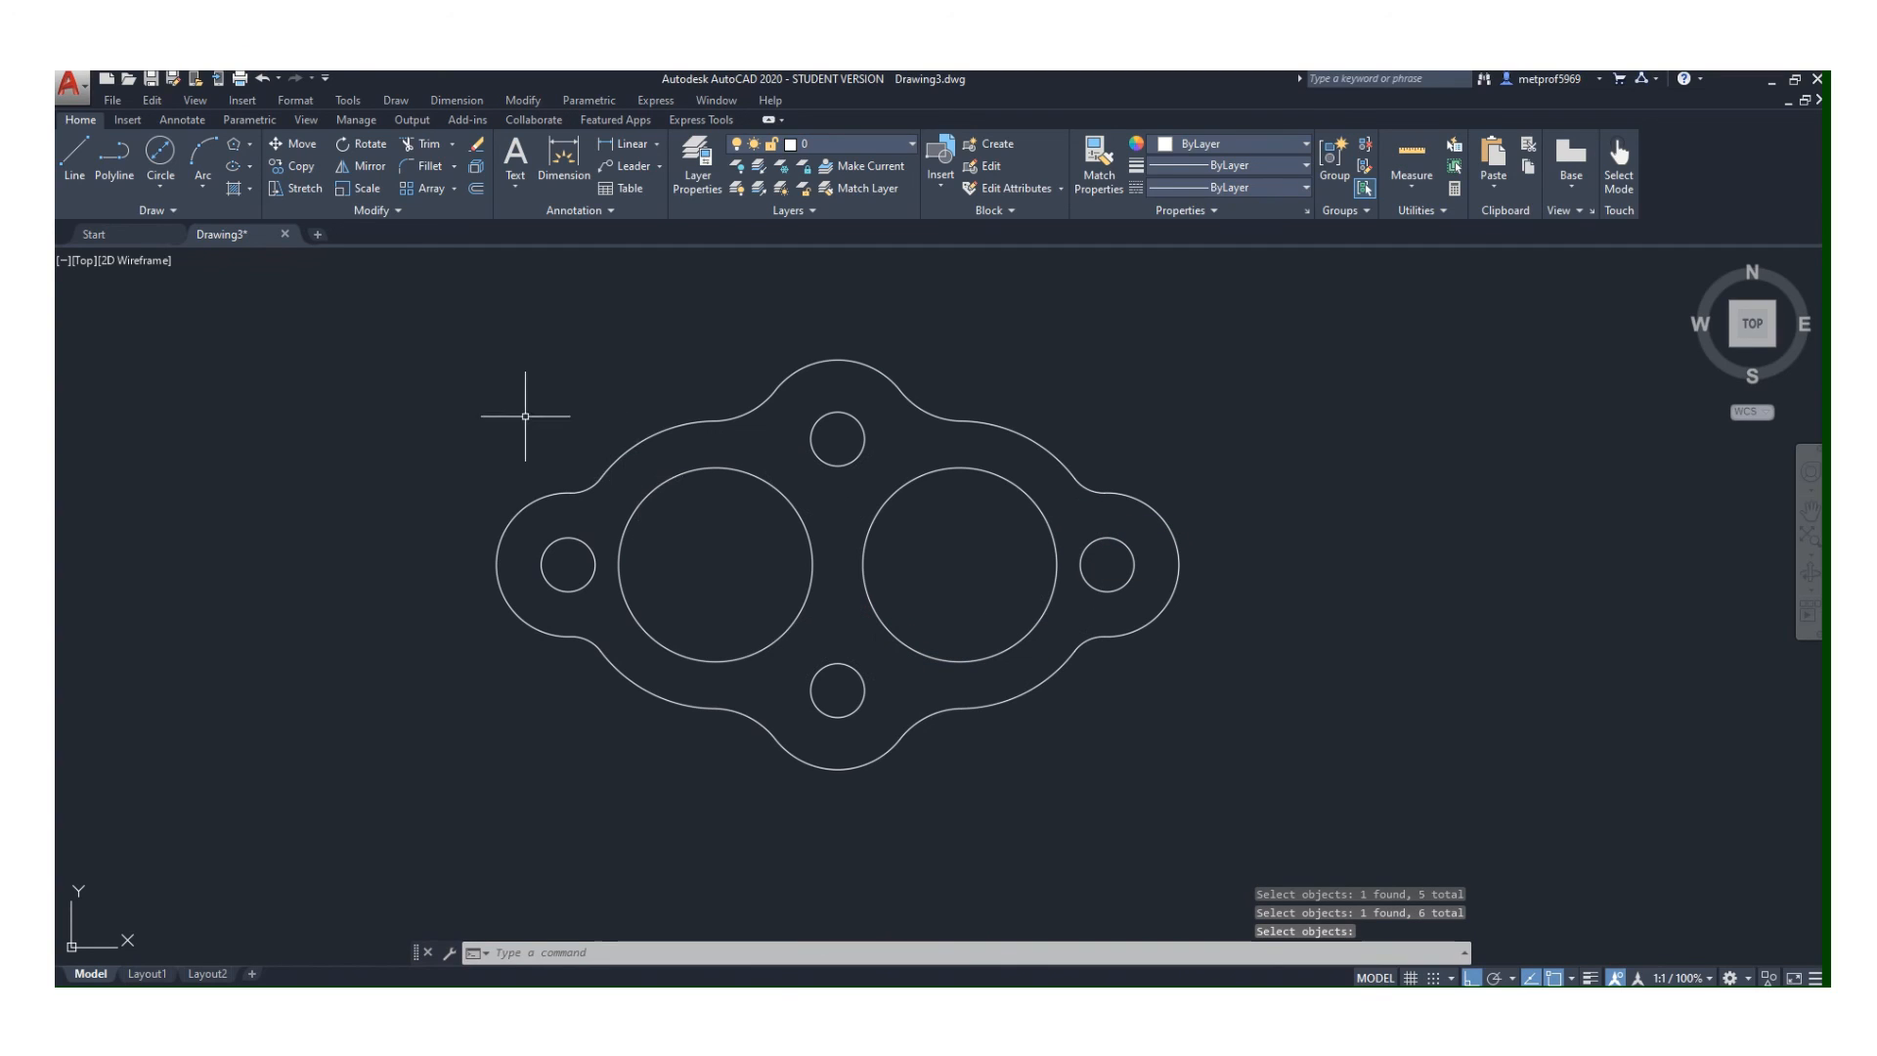